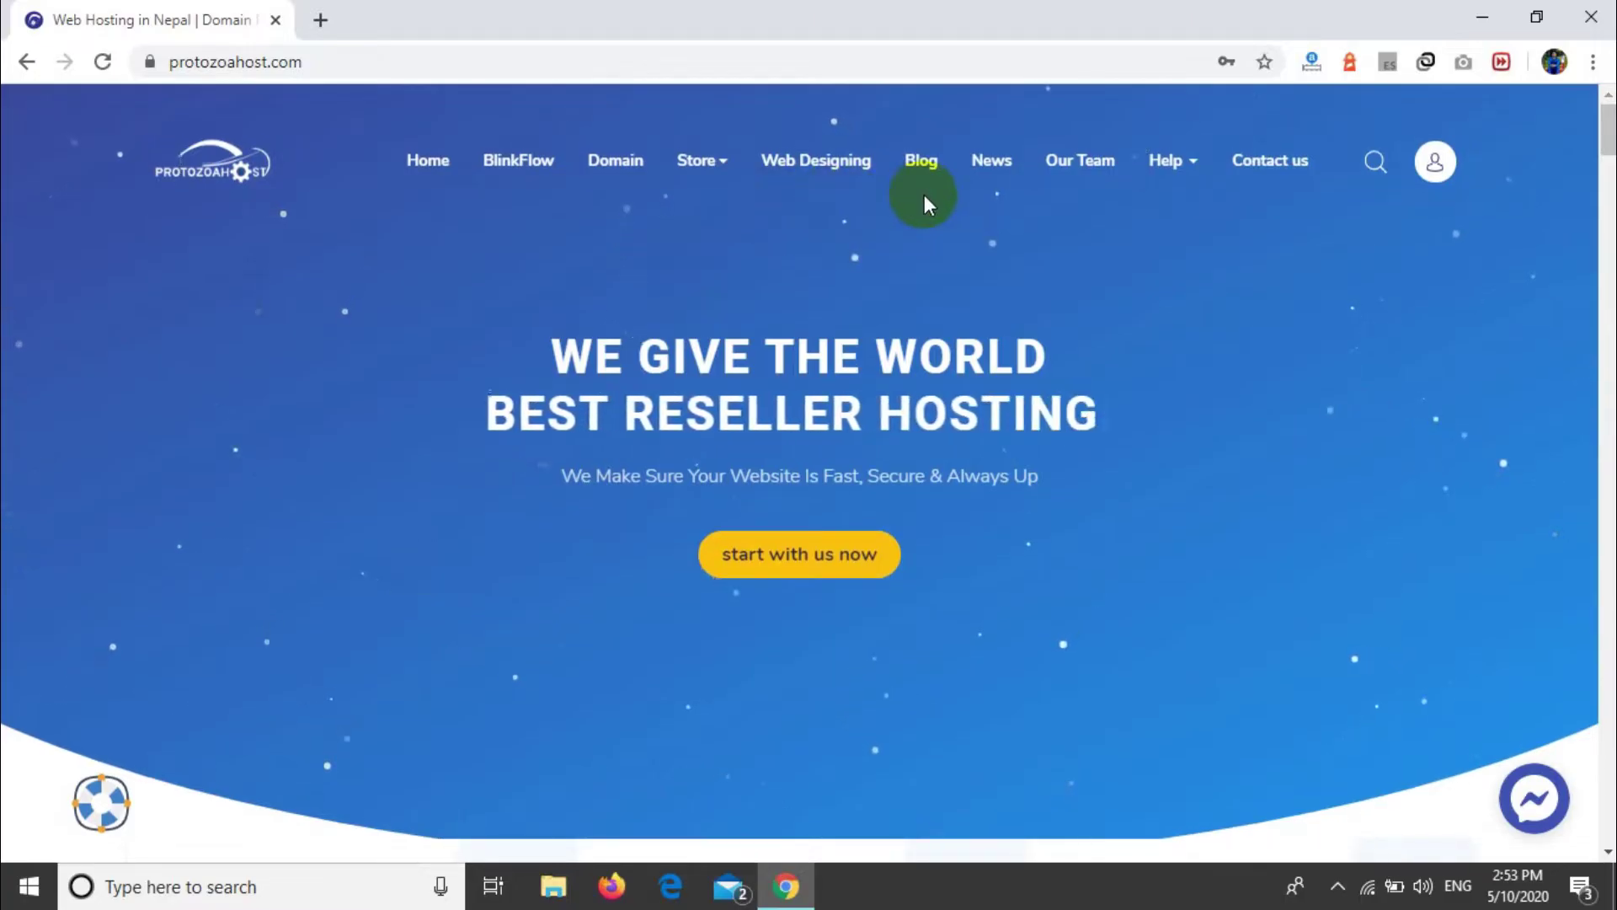
Step: Scroll past the homepage domain search and domain price rows, highlighting their text briefly
scroll(1033, 206, down, 10)
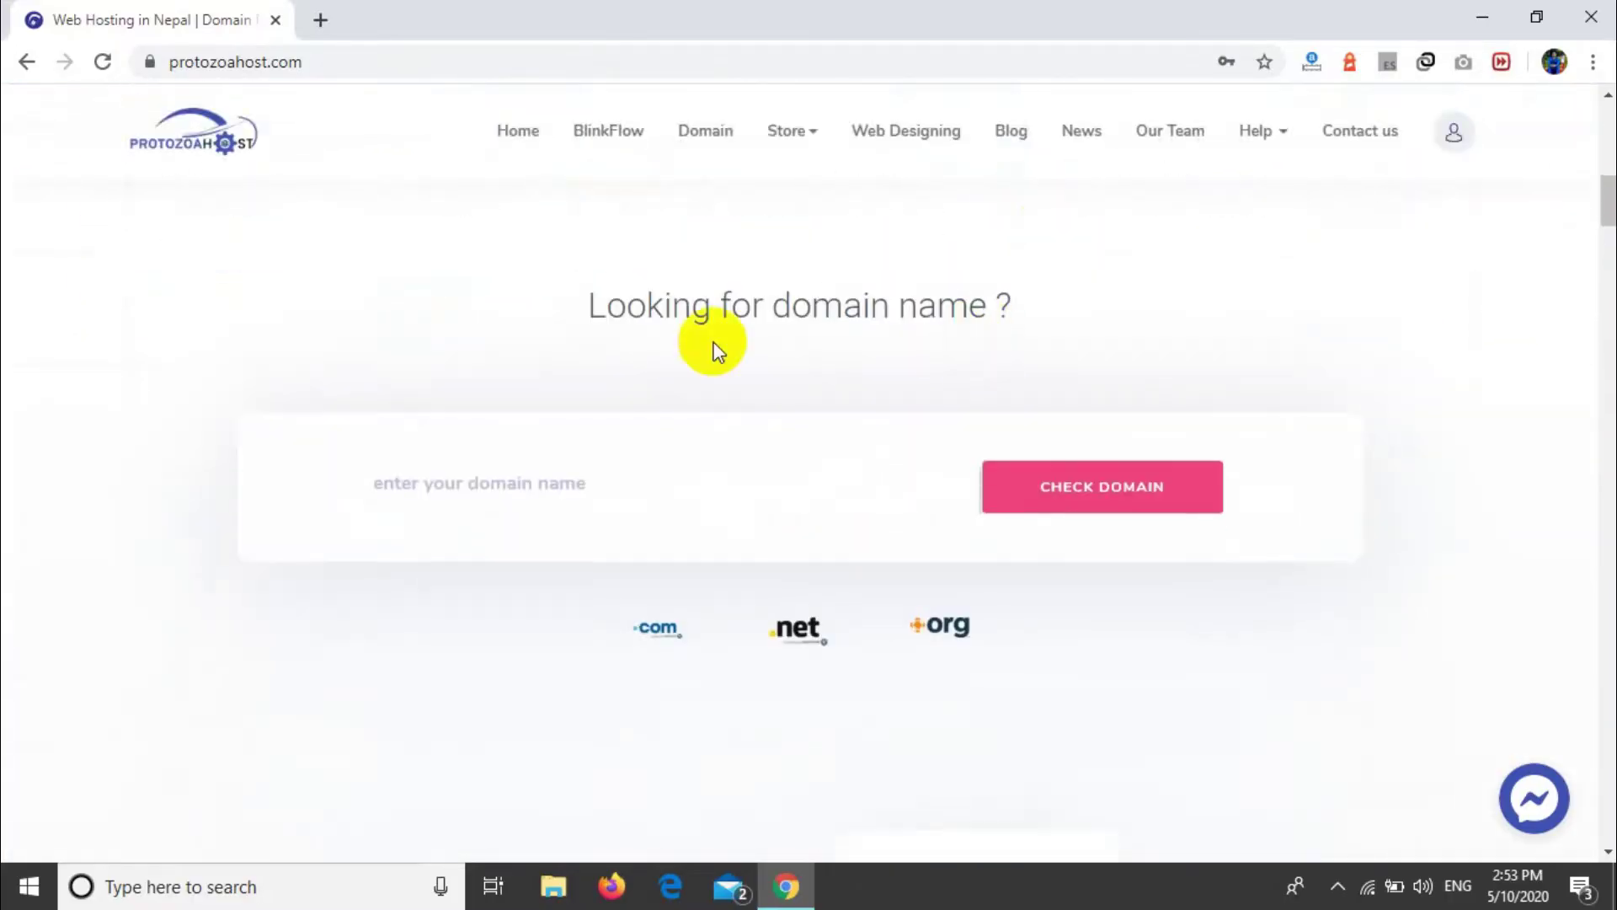
drag(564, 311, 1063, 268)
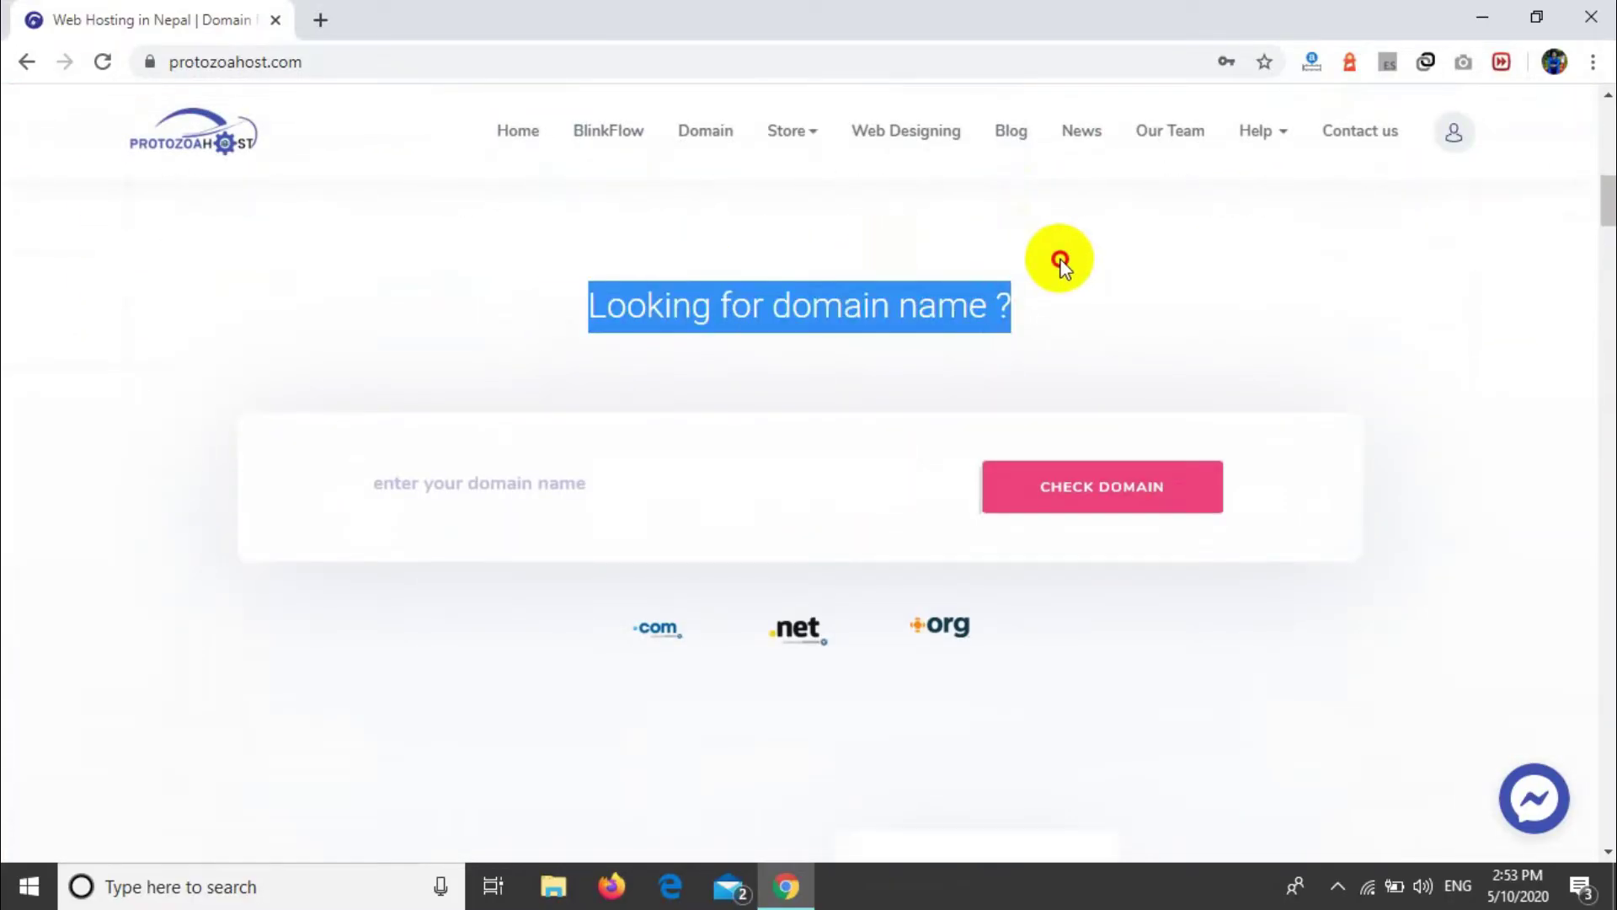
click(1058, 262)
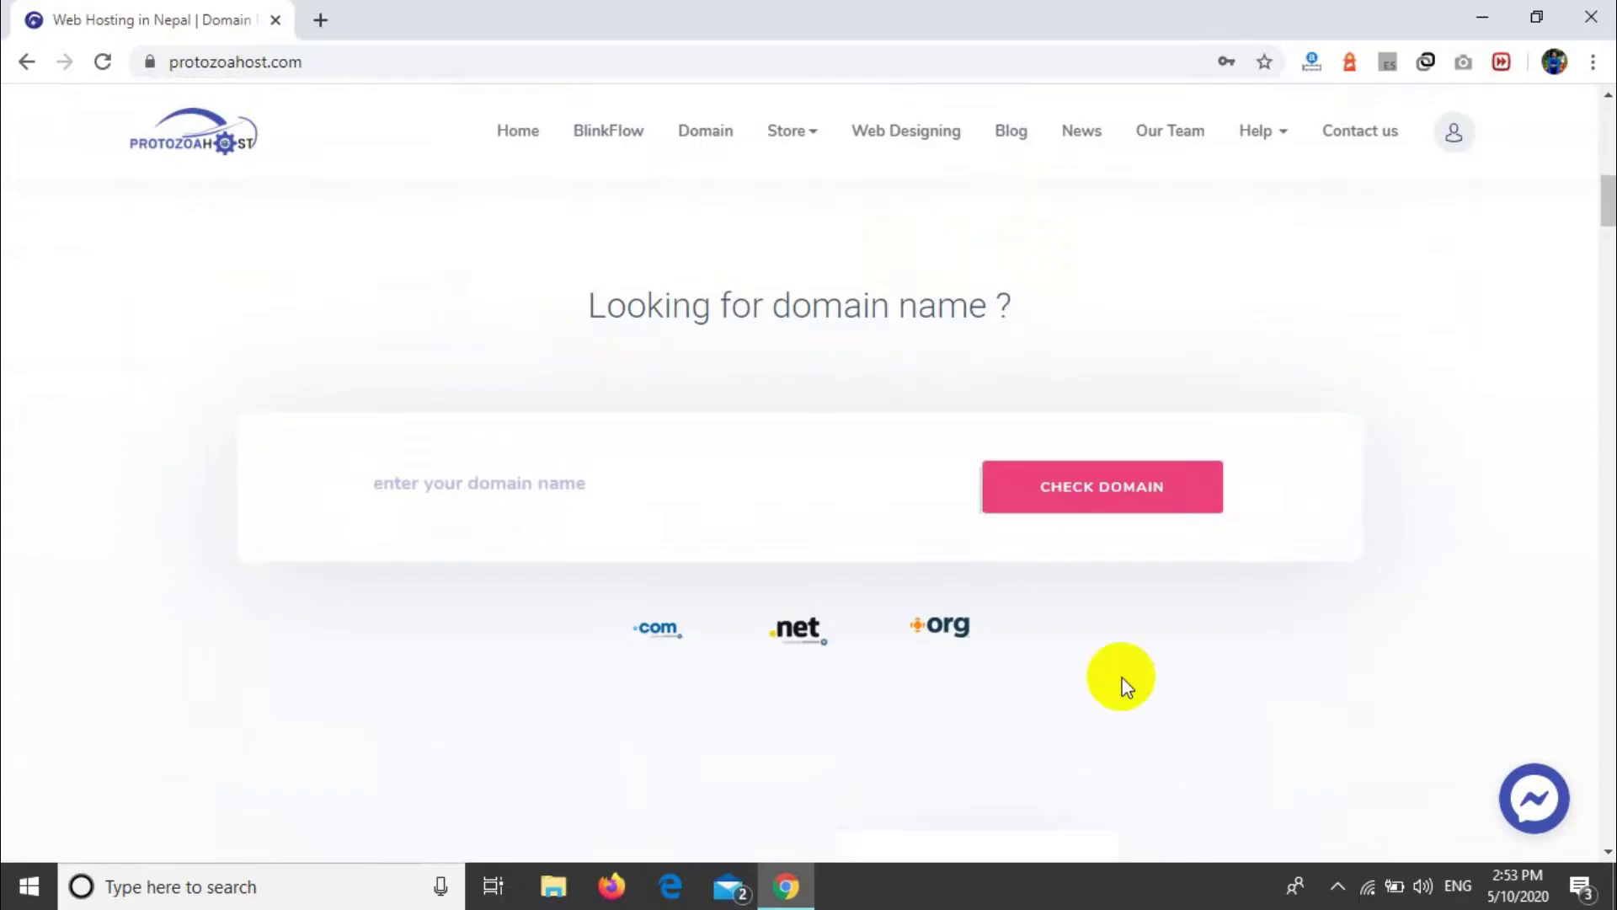
scroll(1119, 683, down, 4)
scroll(1127, 686, down, 6)
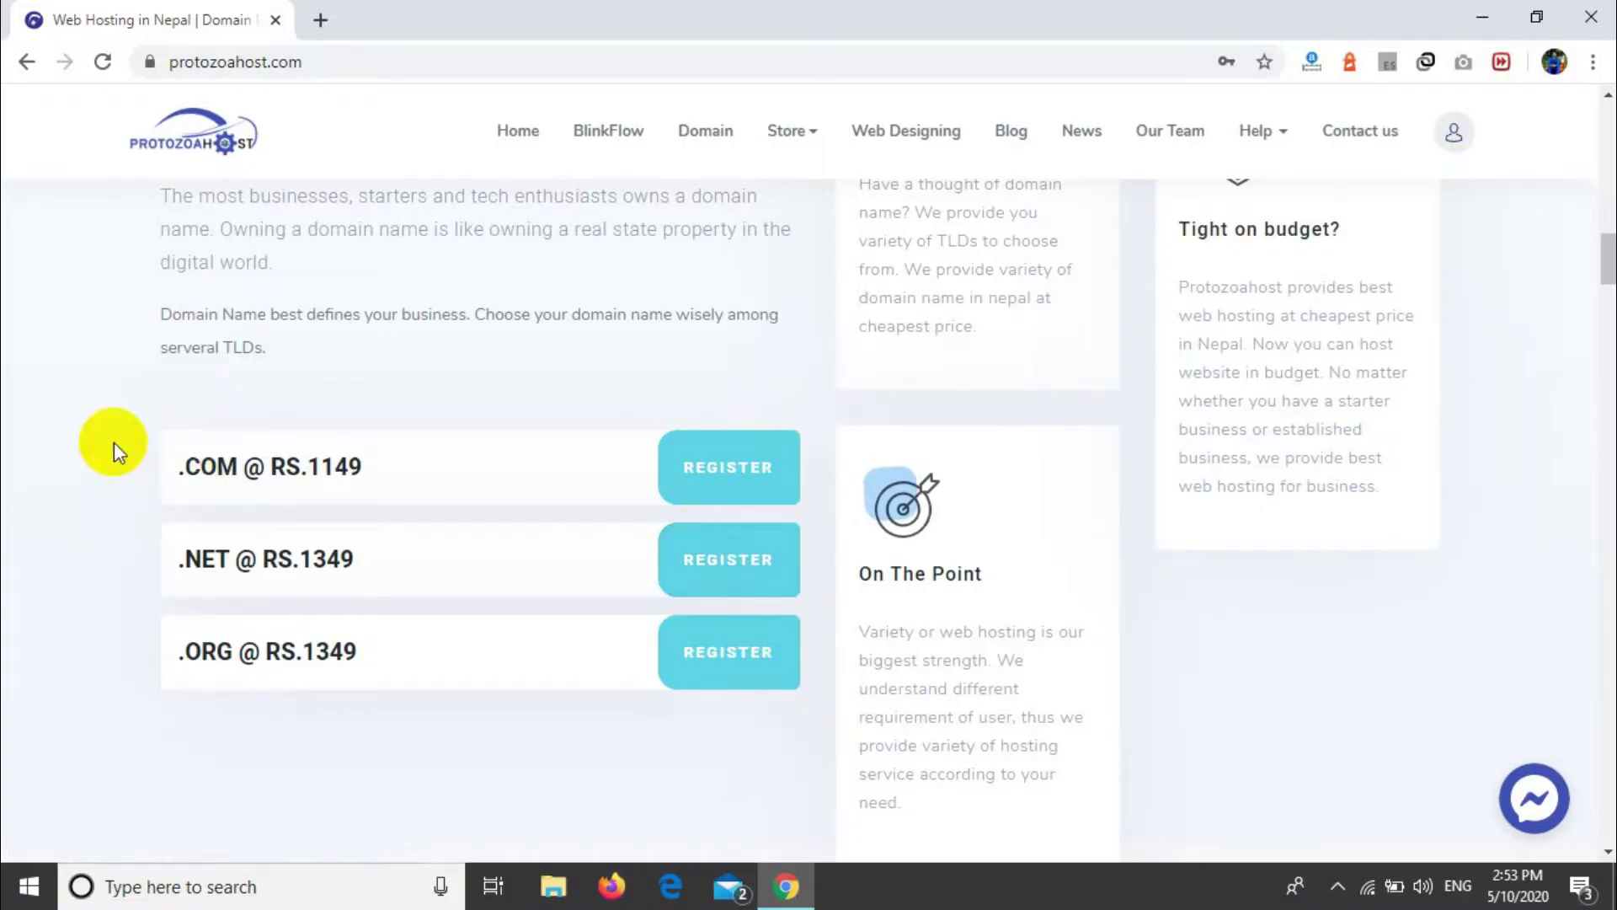
drag(114, 441, 87, 464)
click(88, 463)
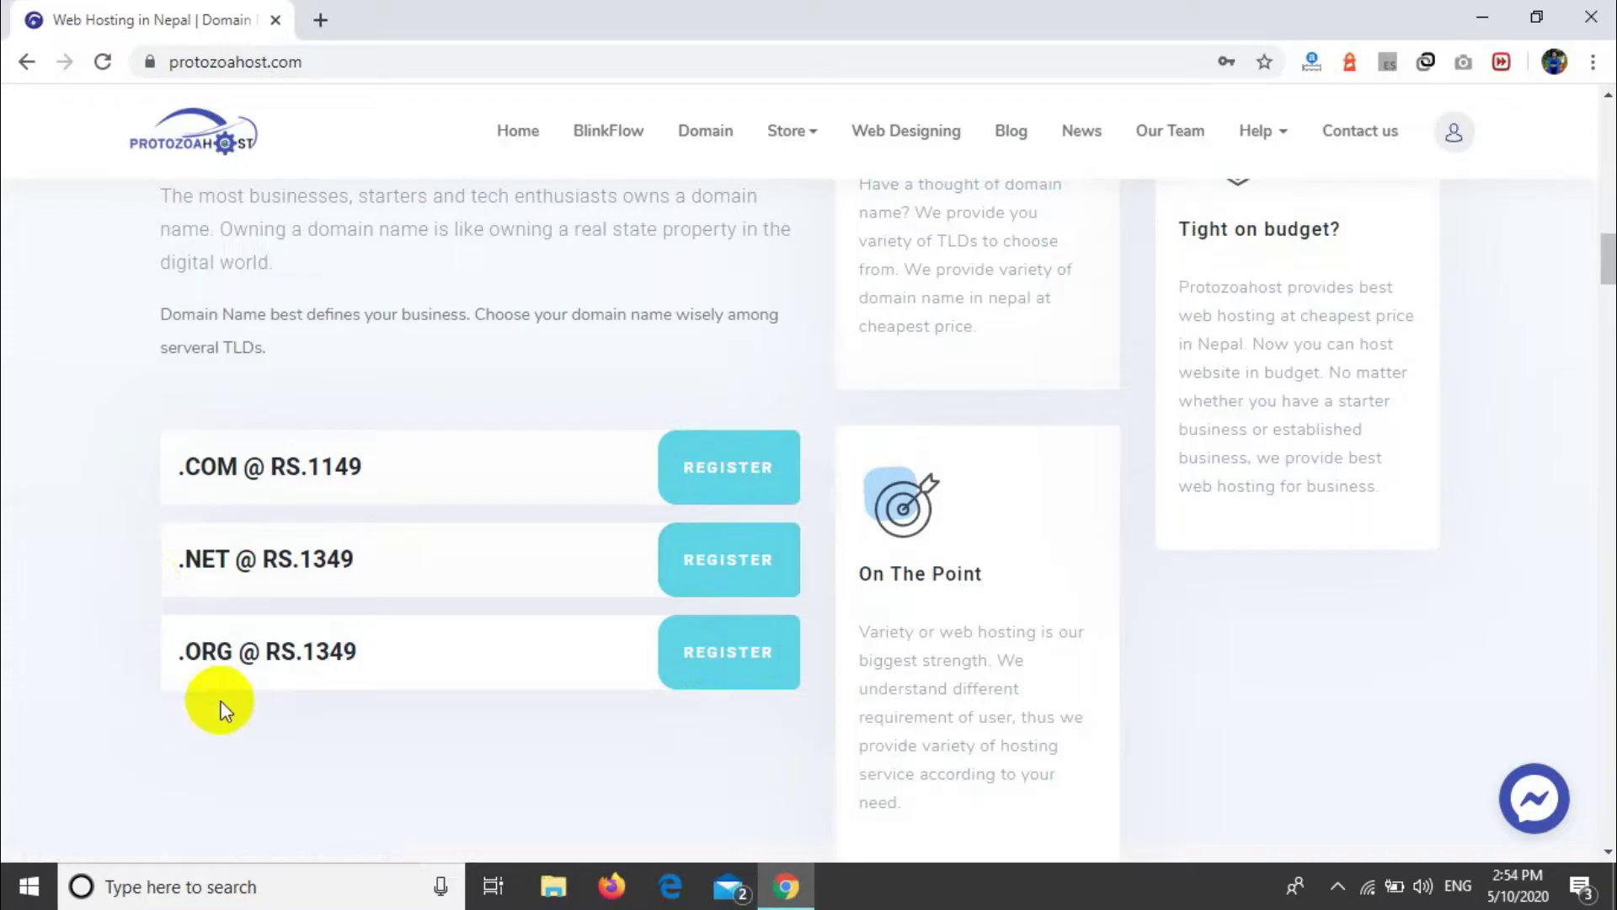
Step: Scroll down to Choose Your Best Plan, showing Combo, Mini and Shared plans from Rs. 1399, 459, 2080
scroll(461, 746, down, 1)
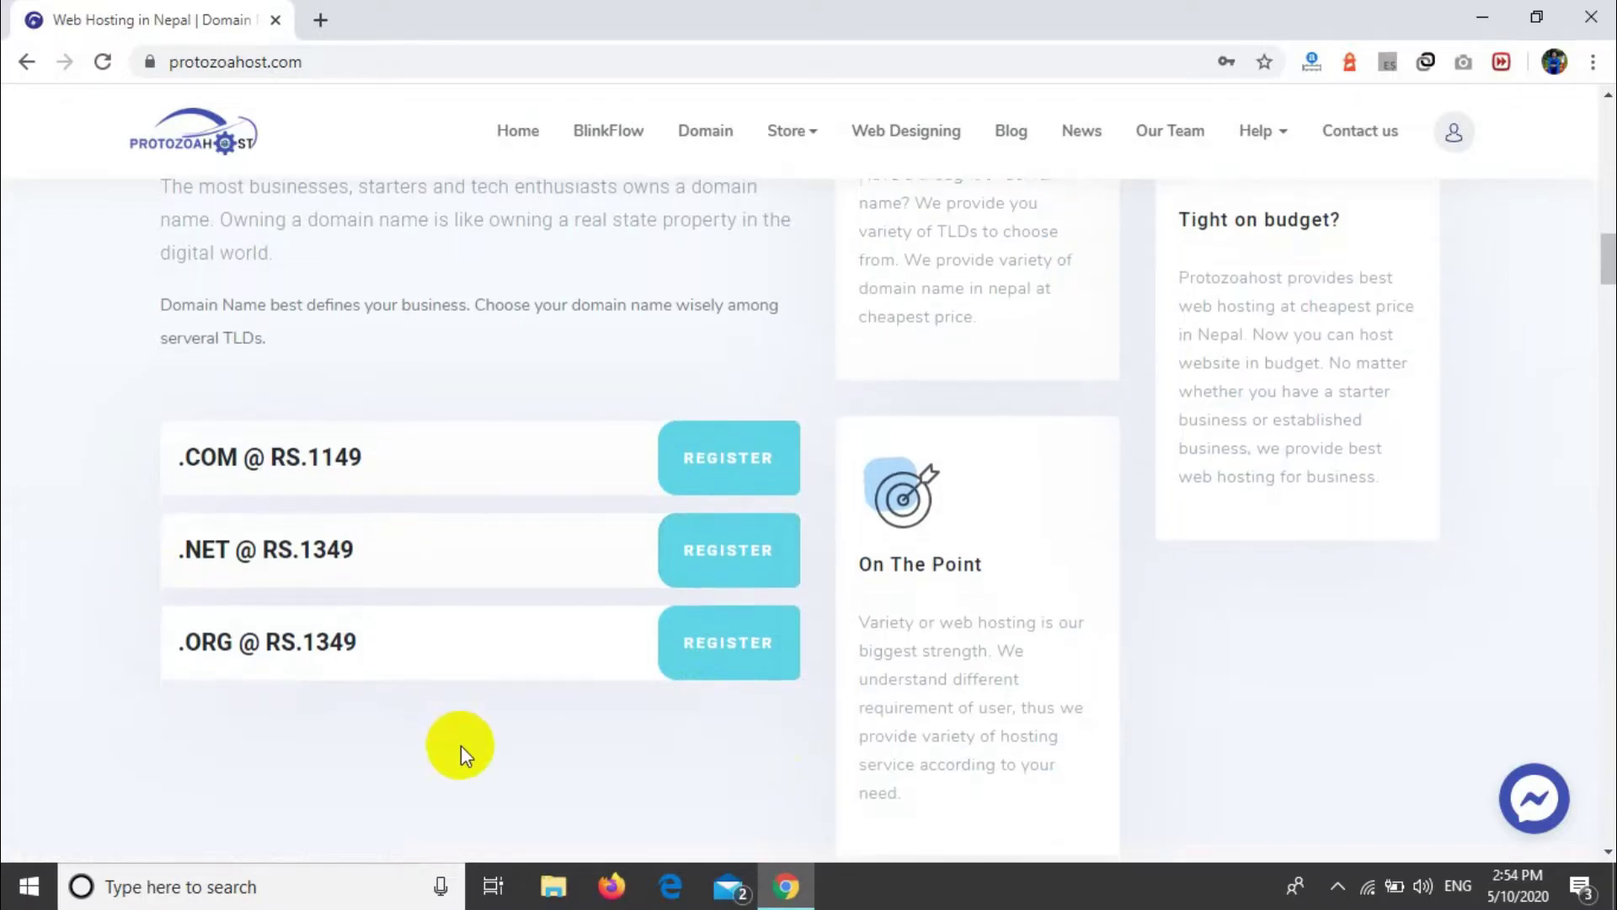
scroll(461, 746, down, 4)
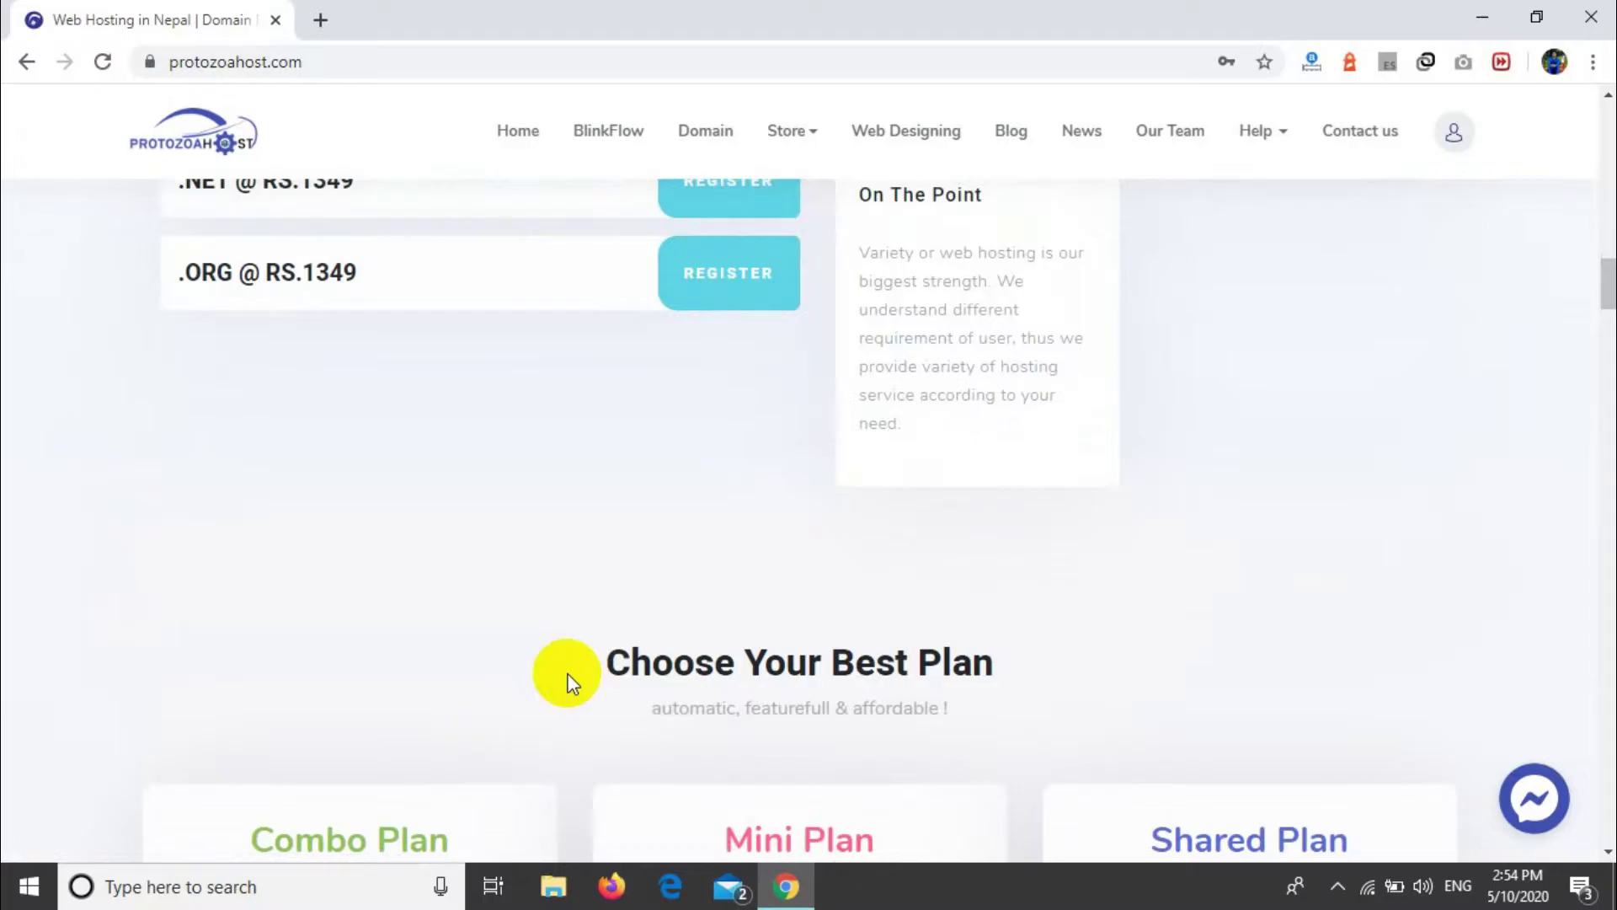
scroll(653, 687, down, 5)
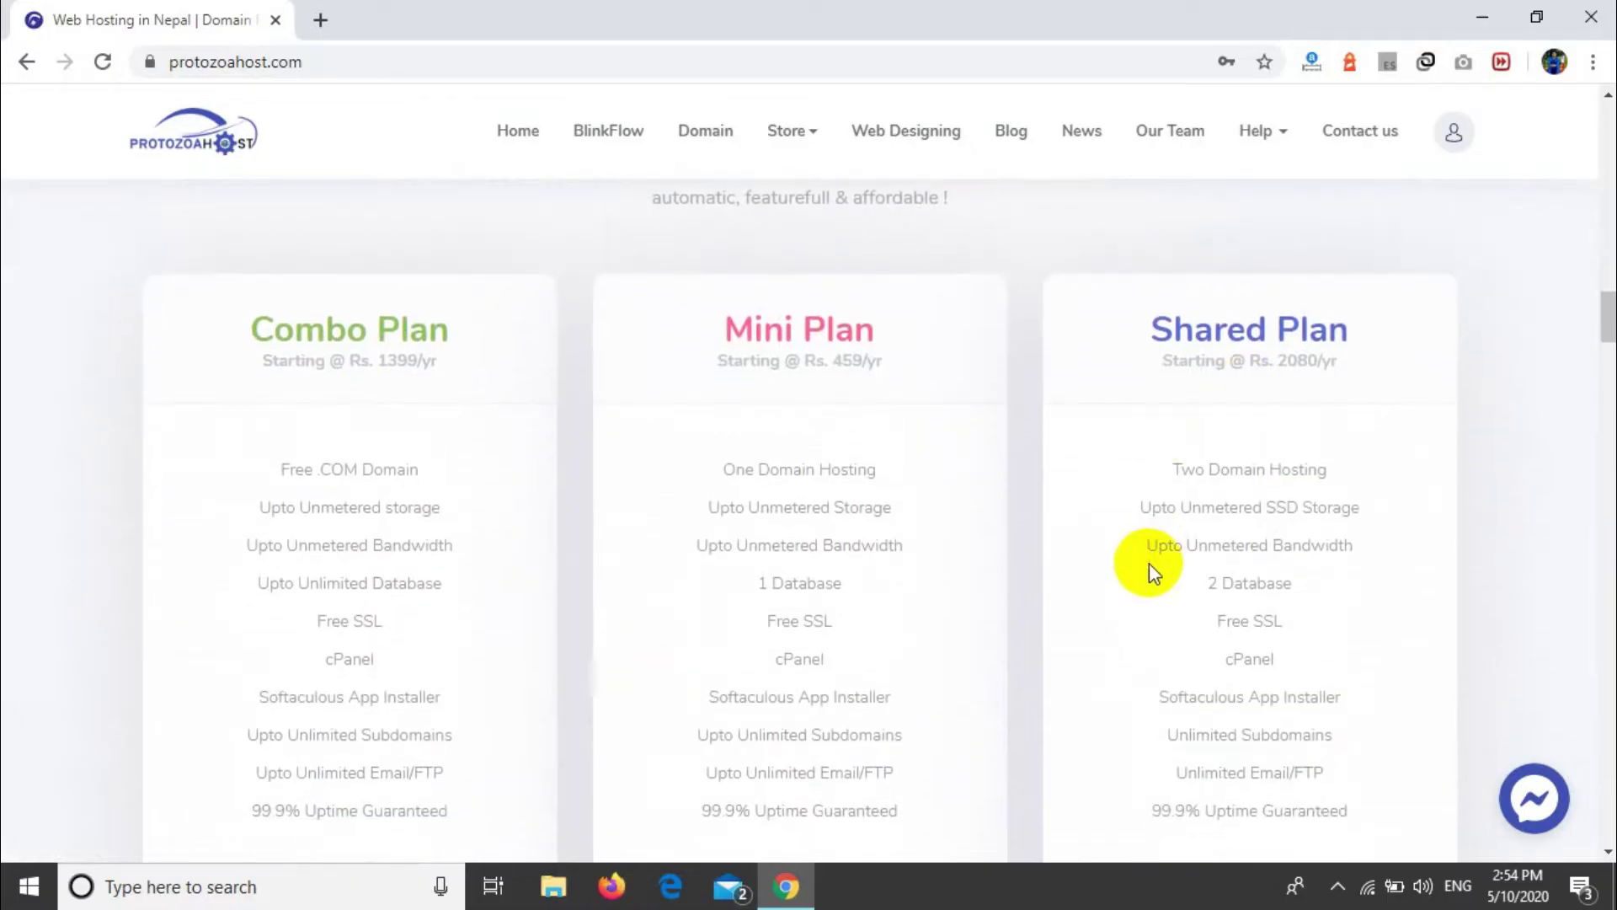
scroll(1149, 564, down, 5)
scroll(1149, 566, down, 2)
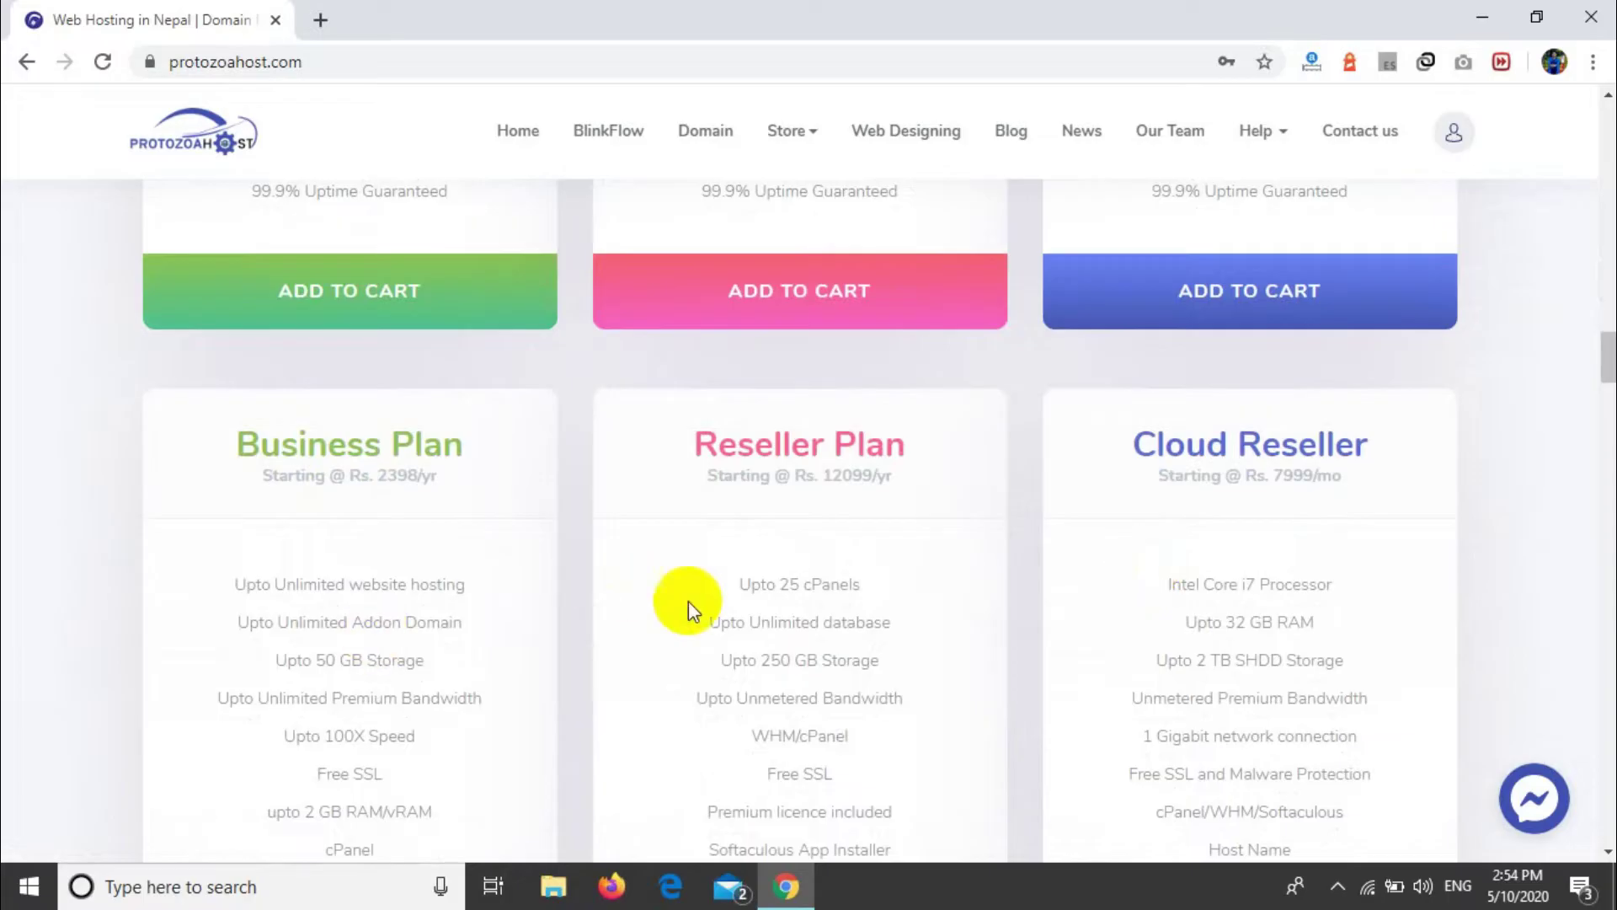
scroll(1150, 593, down, 7)
scroll(1150, 593, down, 3)
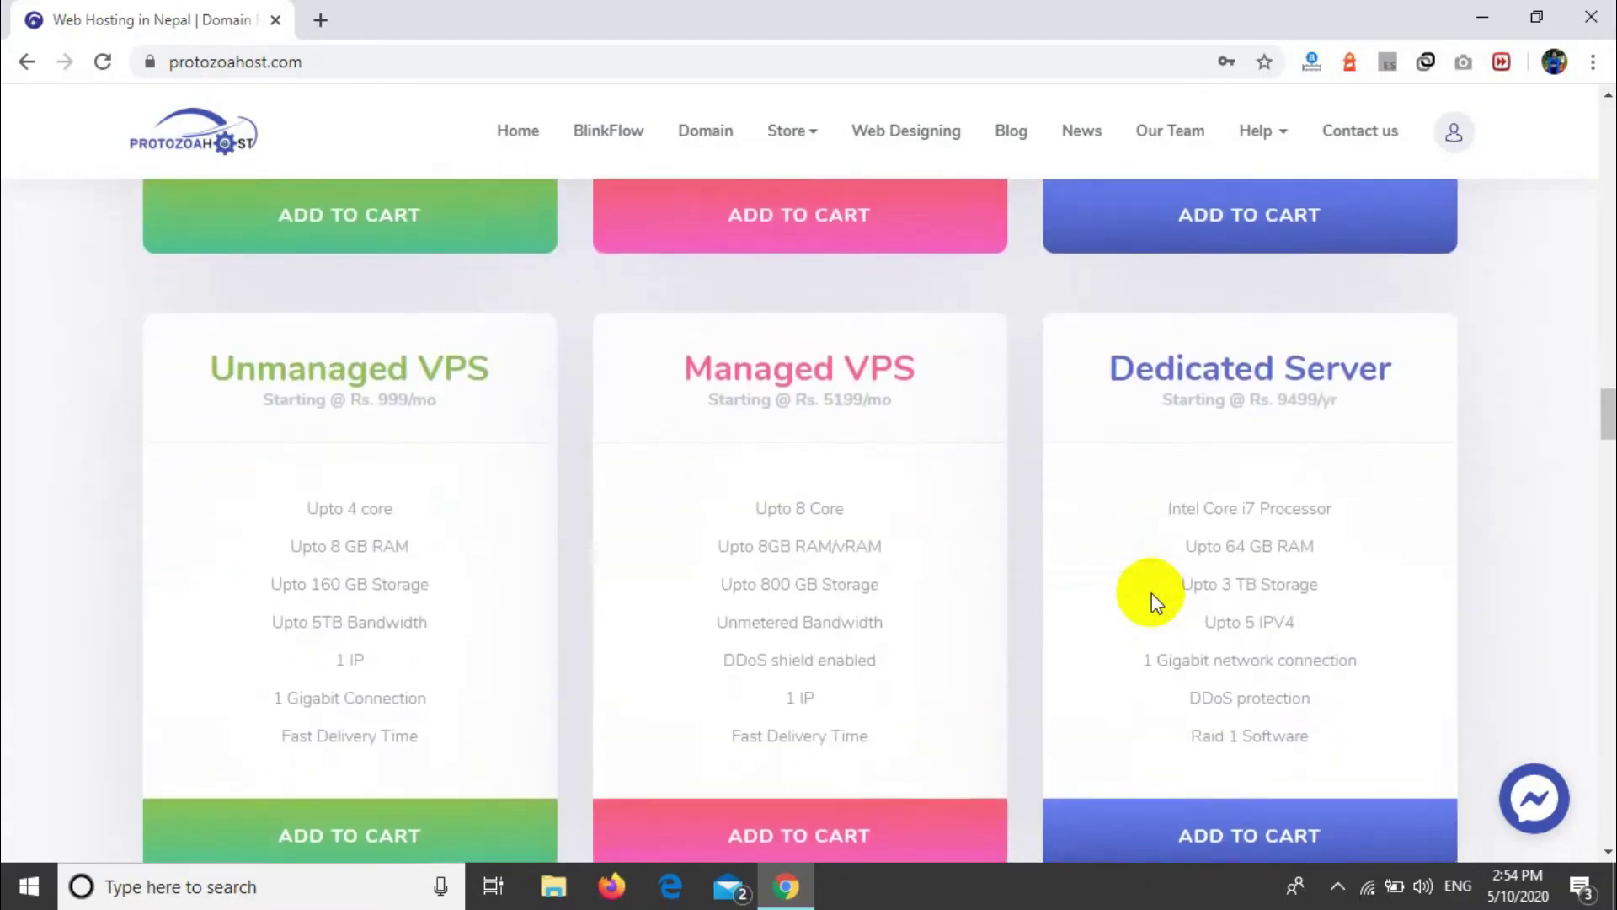
scroll(1150, 593, down, 5)
scroll(1150, 593, up, 15)
scroll(1150, 600, up, 7)
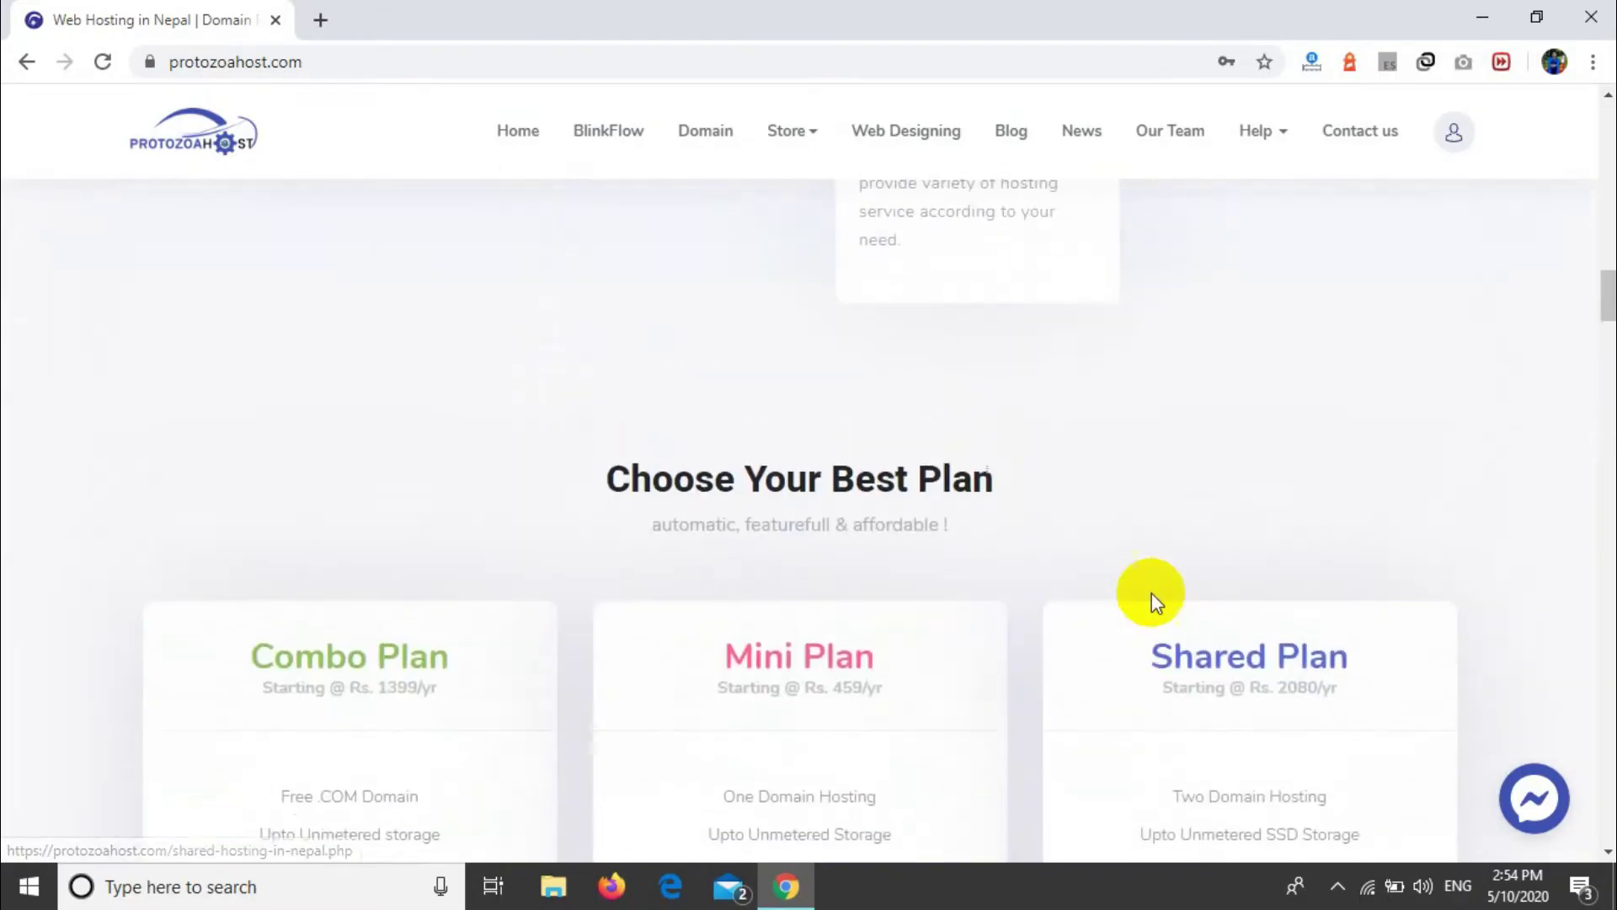
scroll(1151, 600, down, 3)
scroll(1151, 593, down, 1)
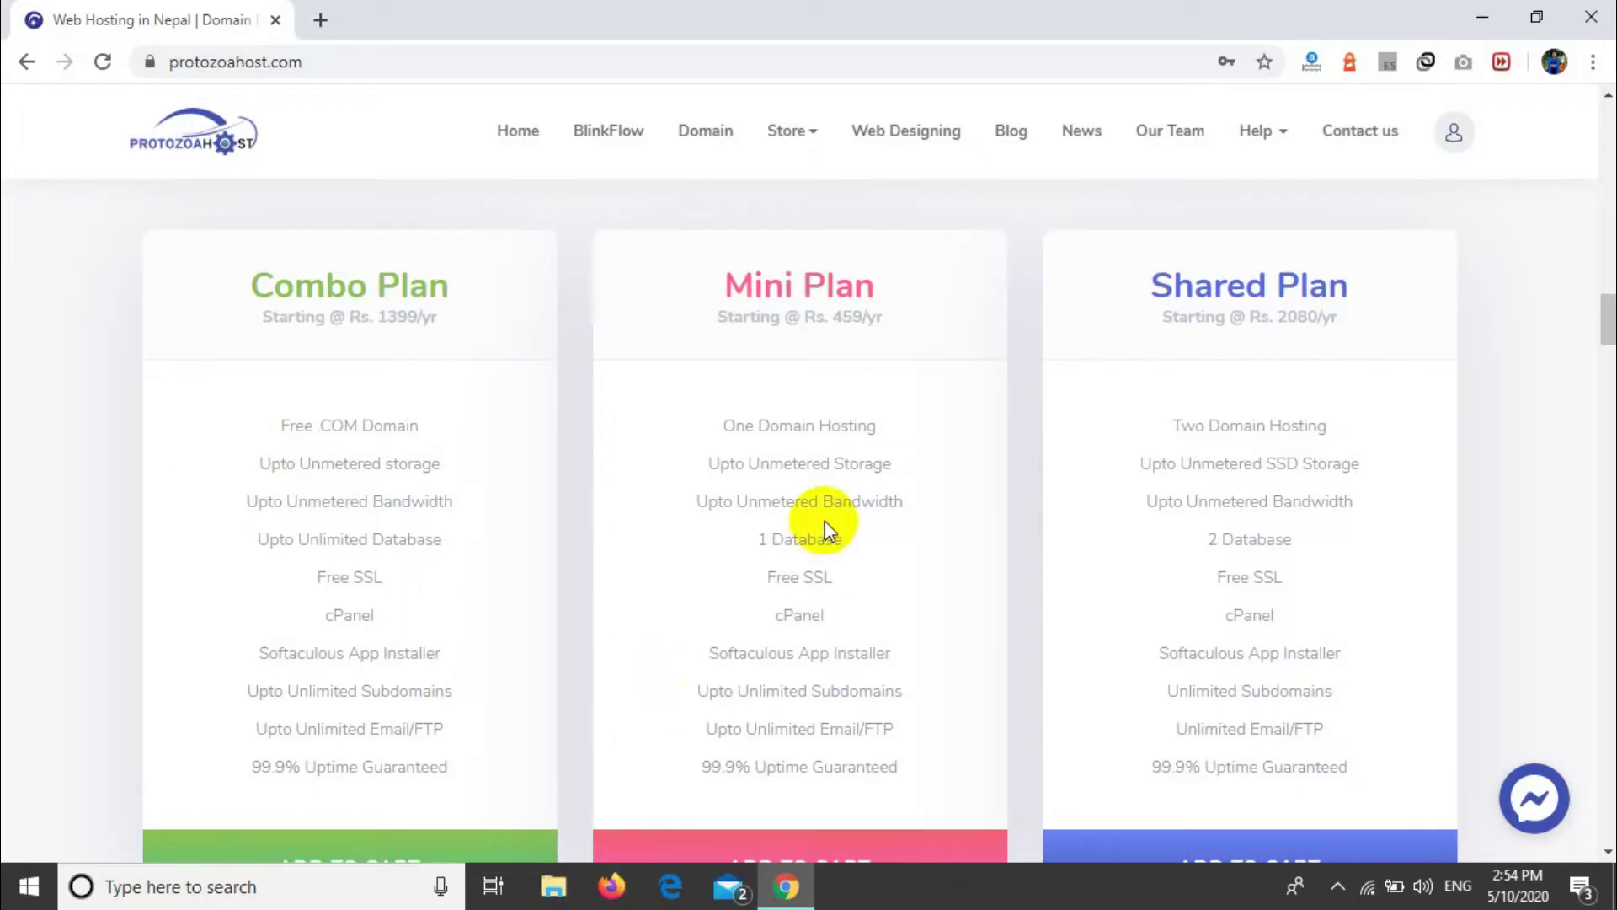
drag(717, 424, 897, 750)
click(1147, 491)
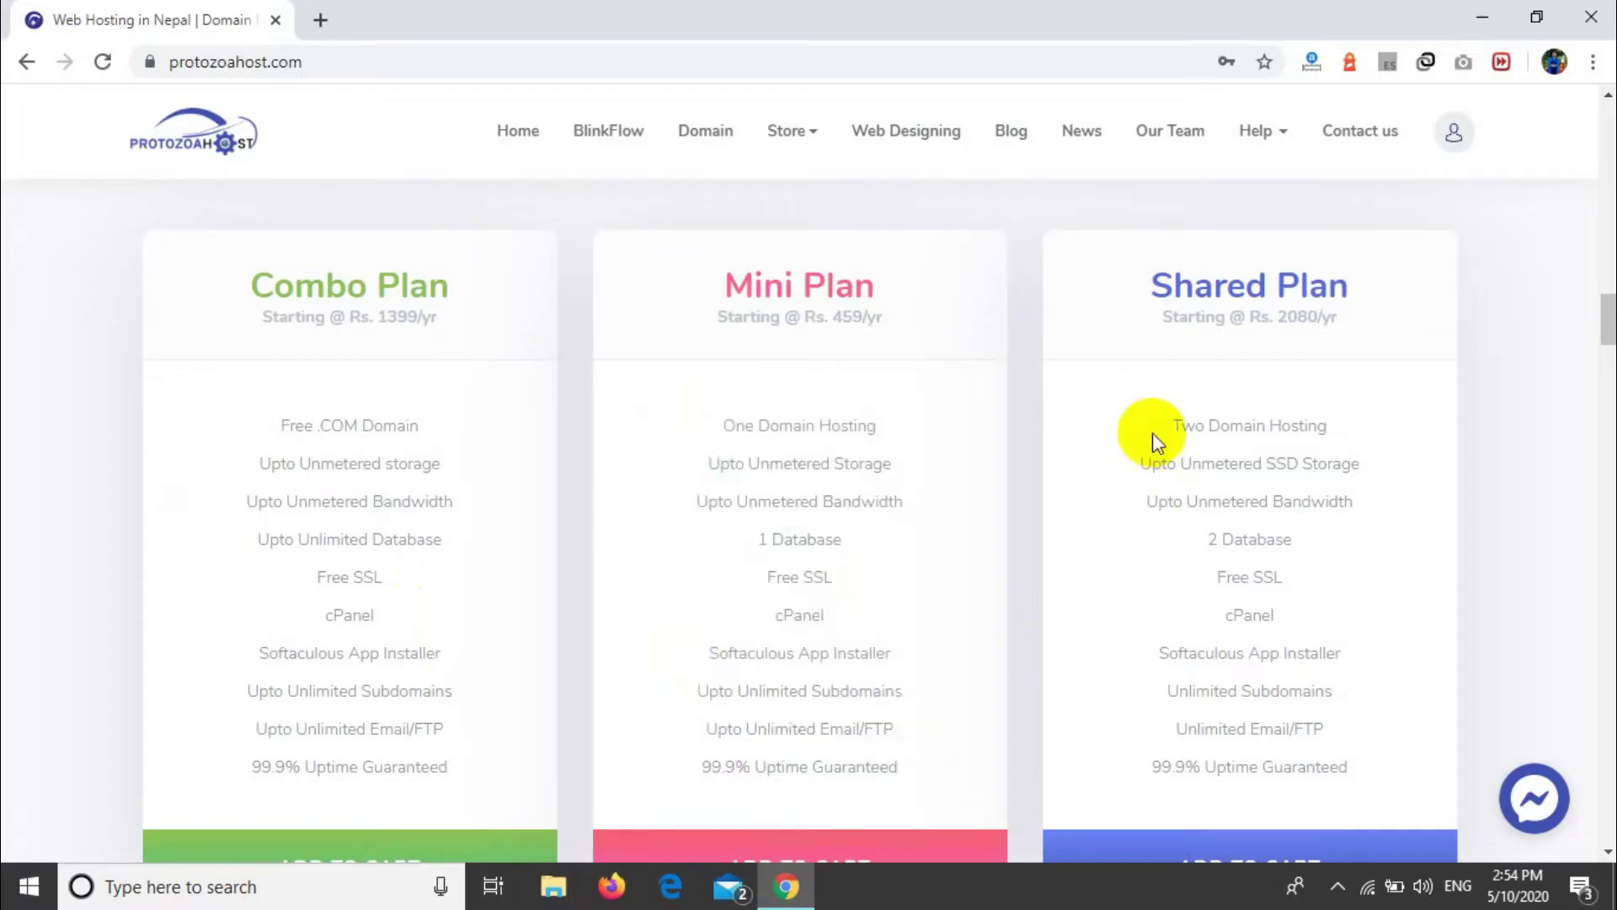
drag(1154, 434, 1325, 686)
scroll(1325, 687, down, 3)
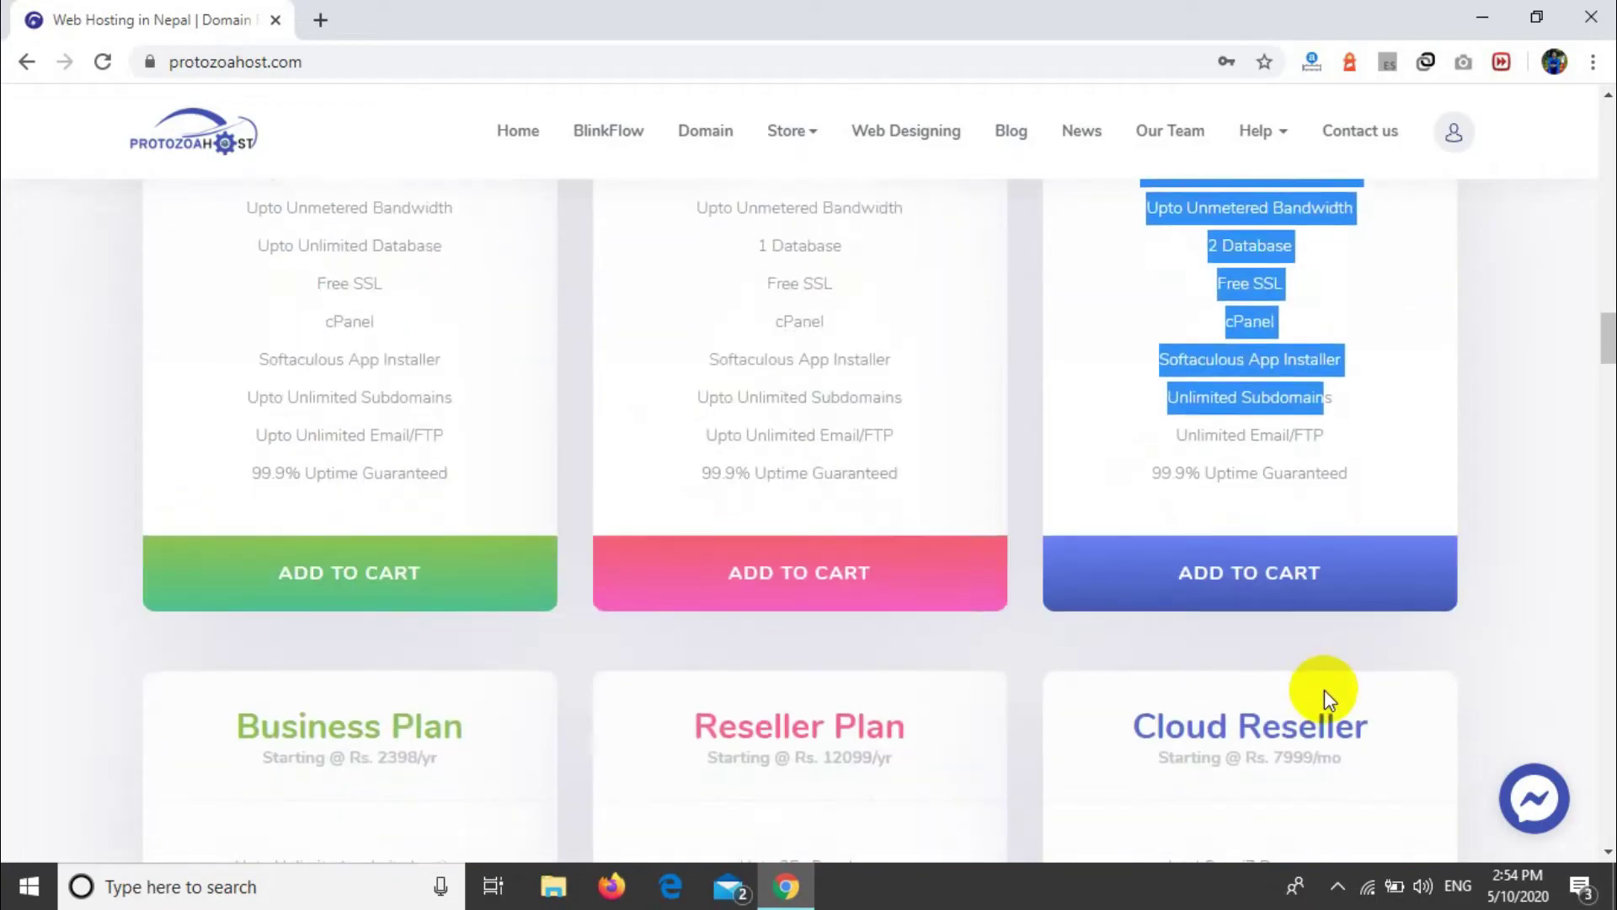
scroll(1324, 689, down, 5)
click(212, 425)
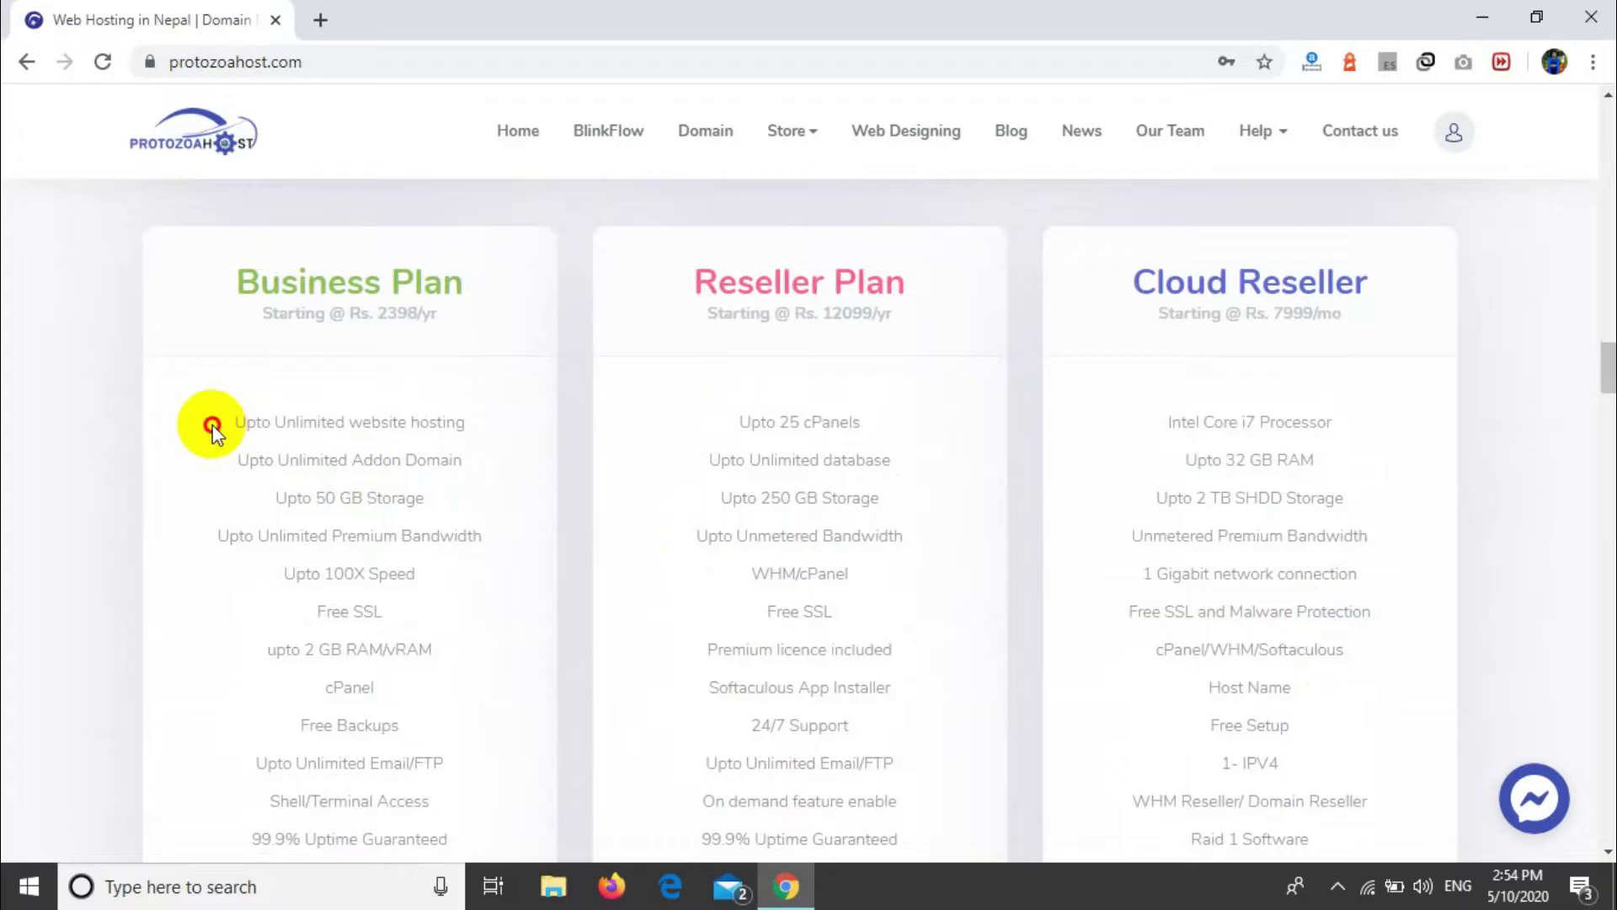
drag(213, 425, 361, 687)
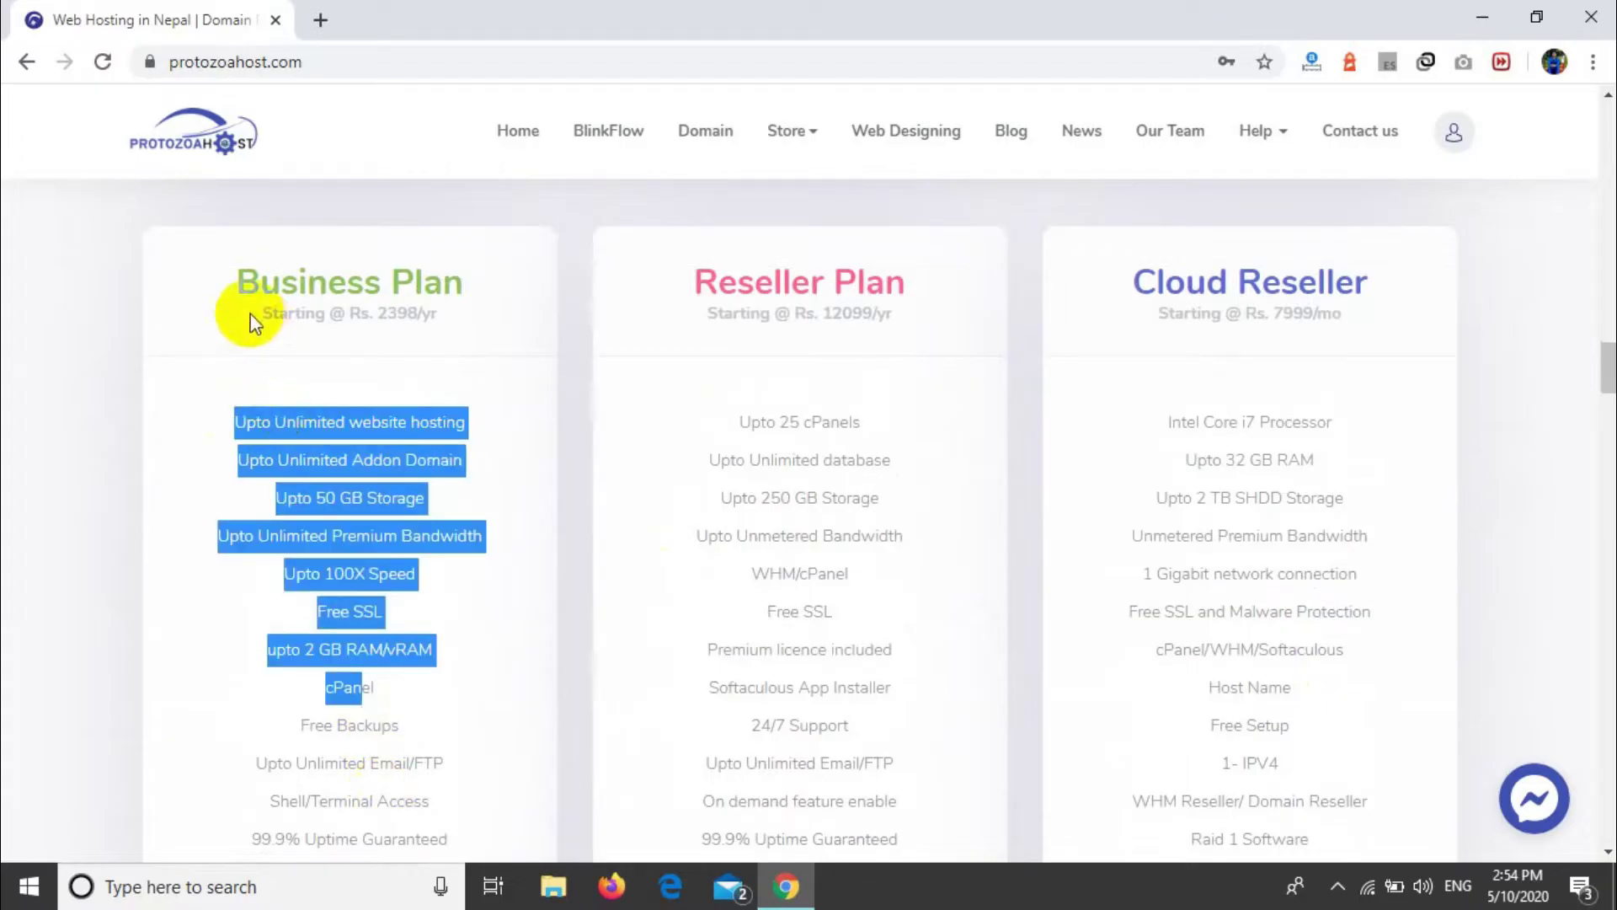
triple_click(441, 332)
scroll(462, 345, up, 6)
scroll(465, 347, up, 4)
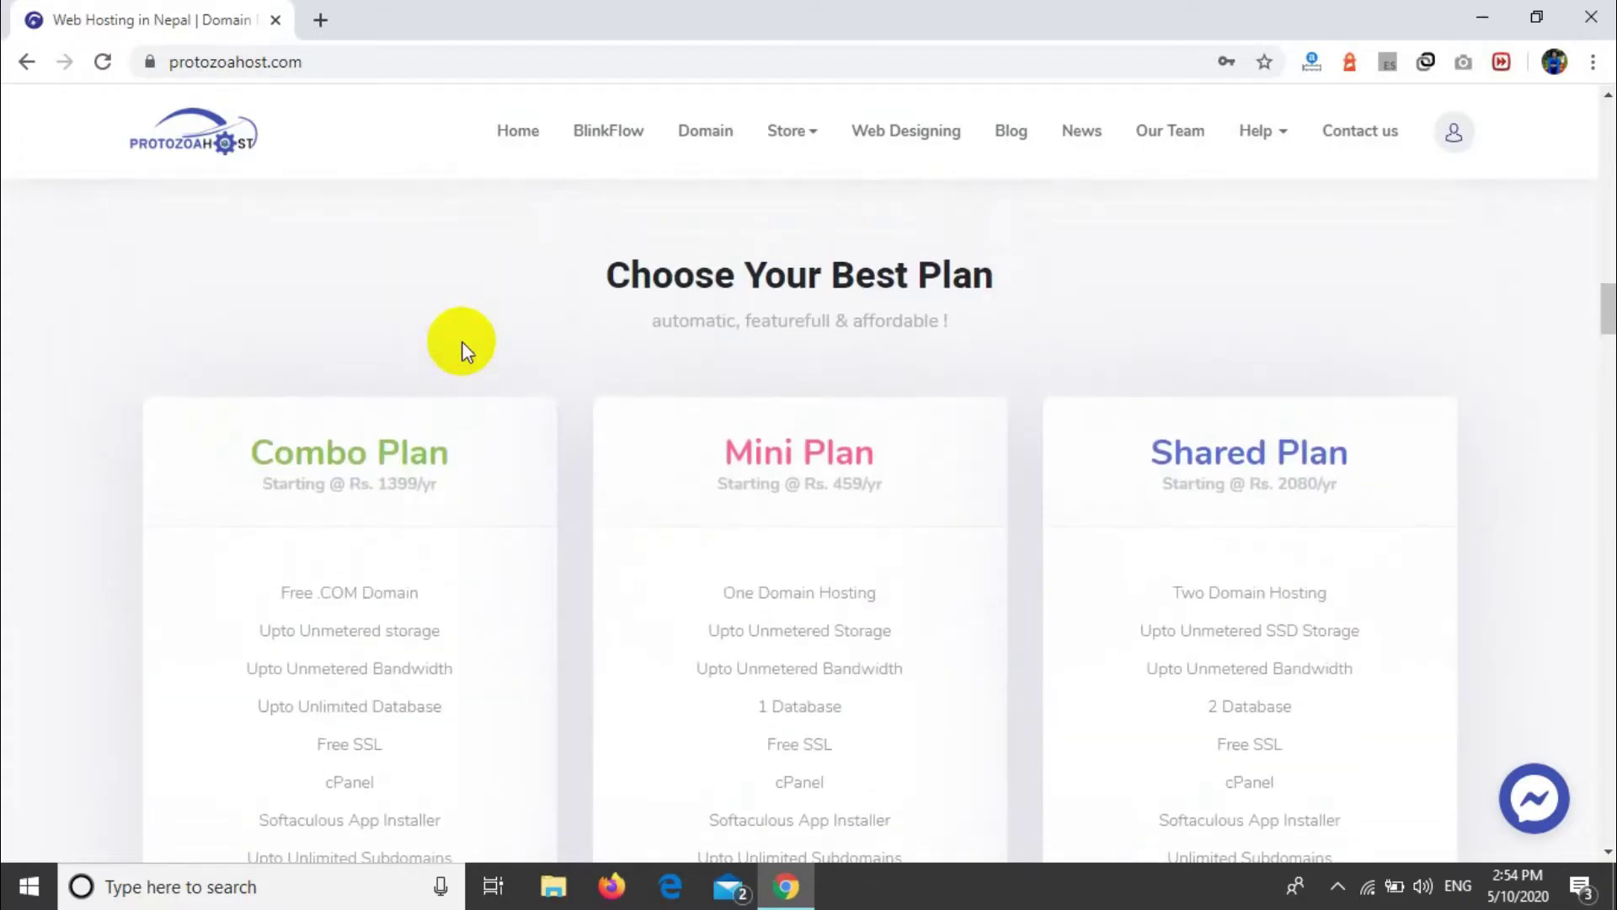
triple_click(473, 503)
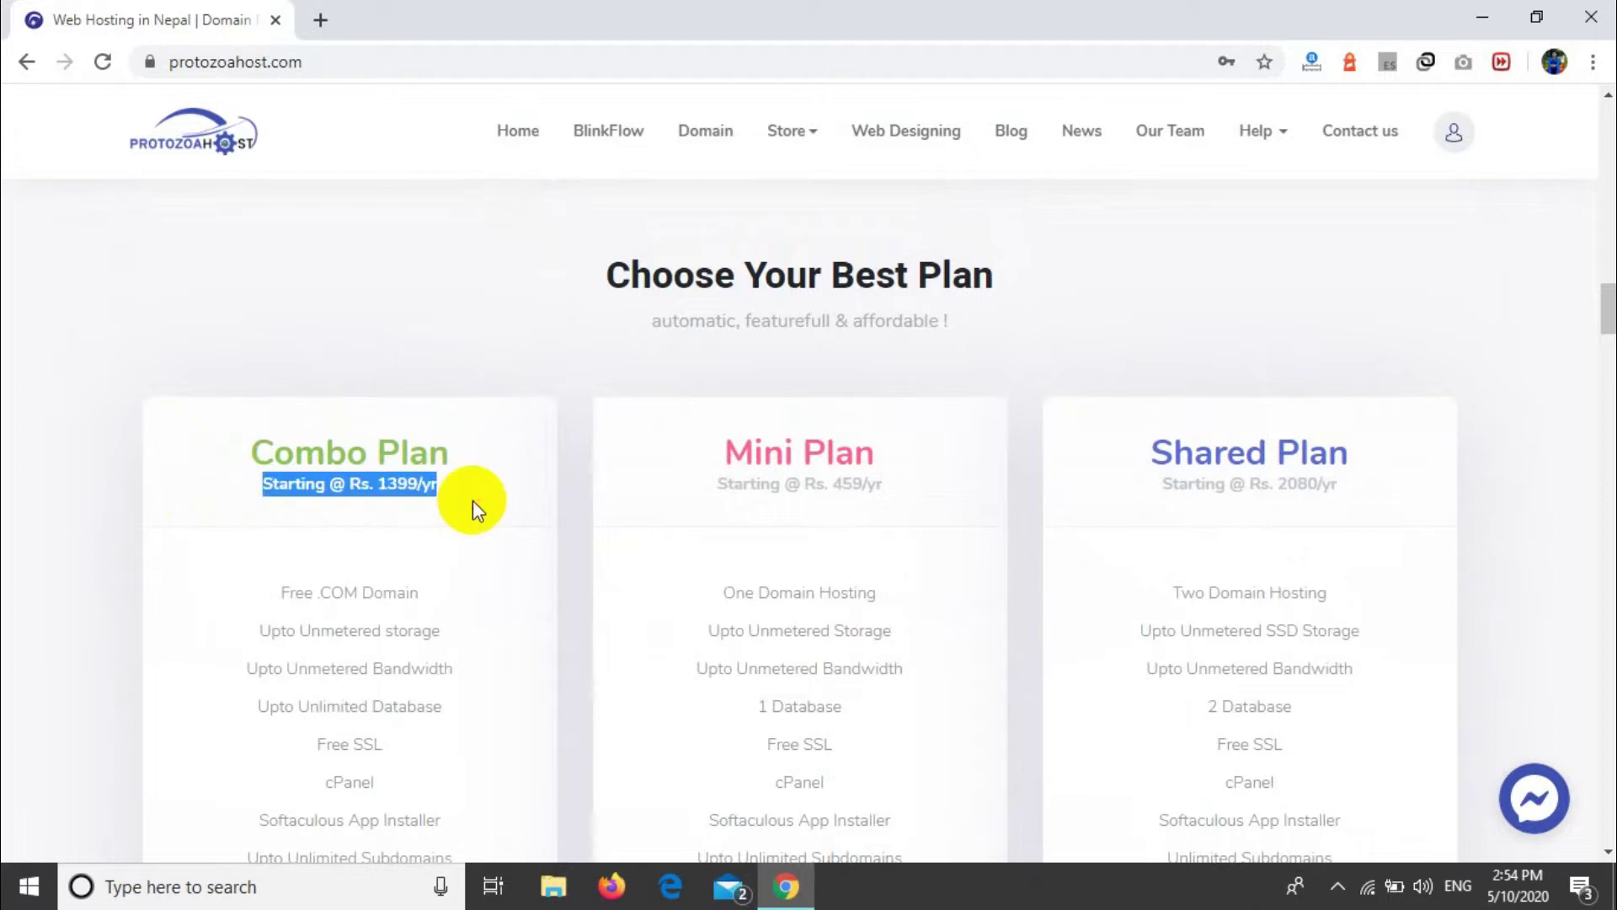
click(687, 587)
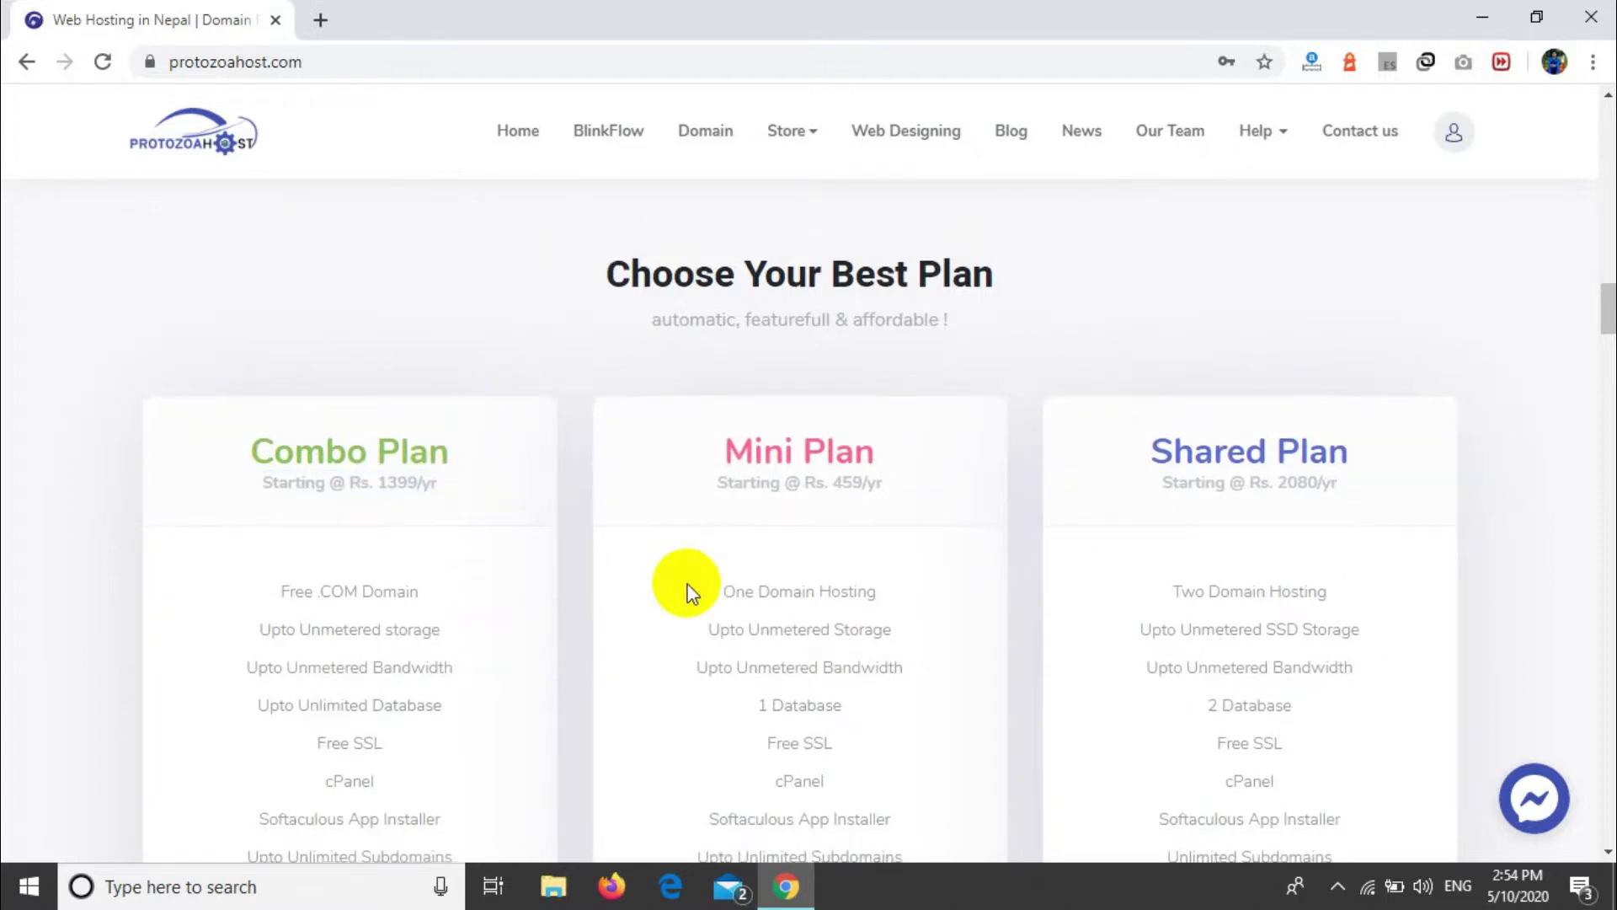
scroll(689, 588, down, 1)
scroll(686, 589, down, 2)
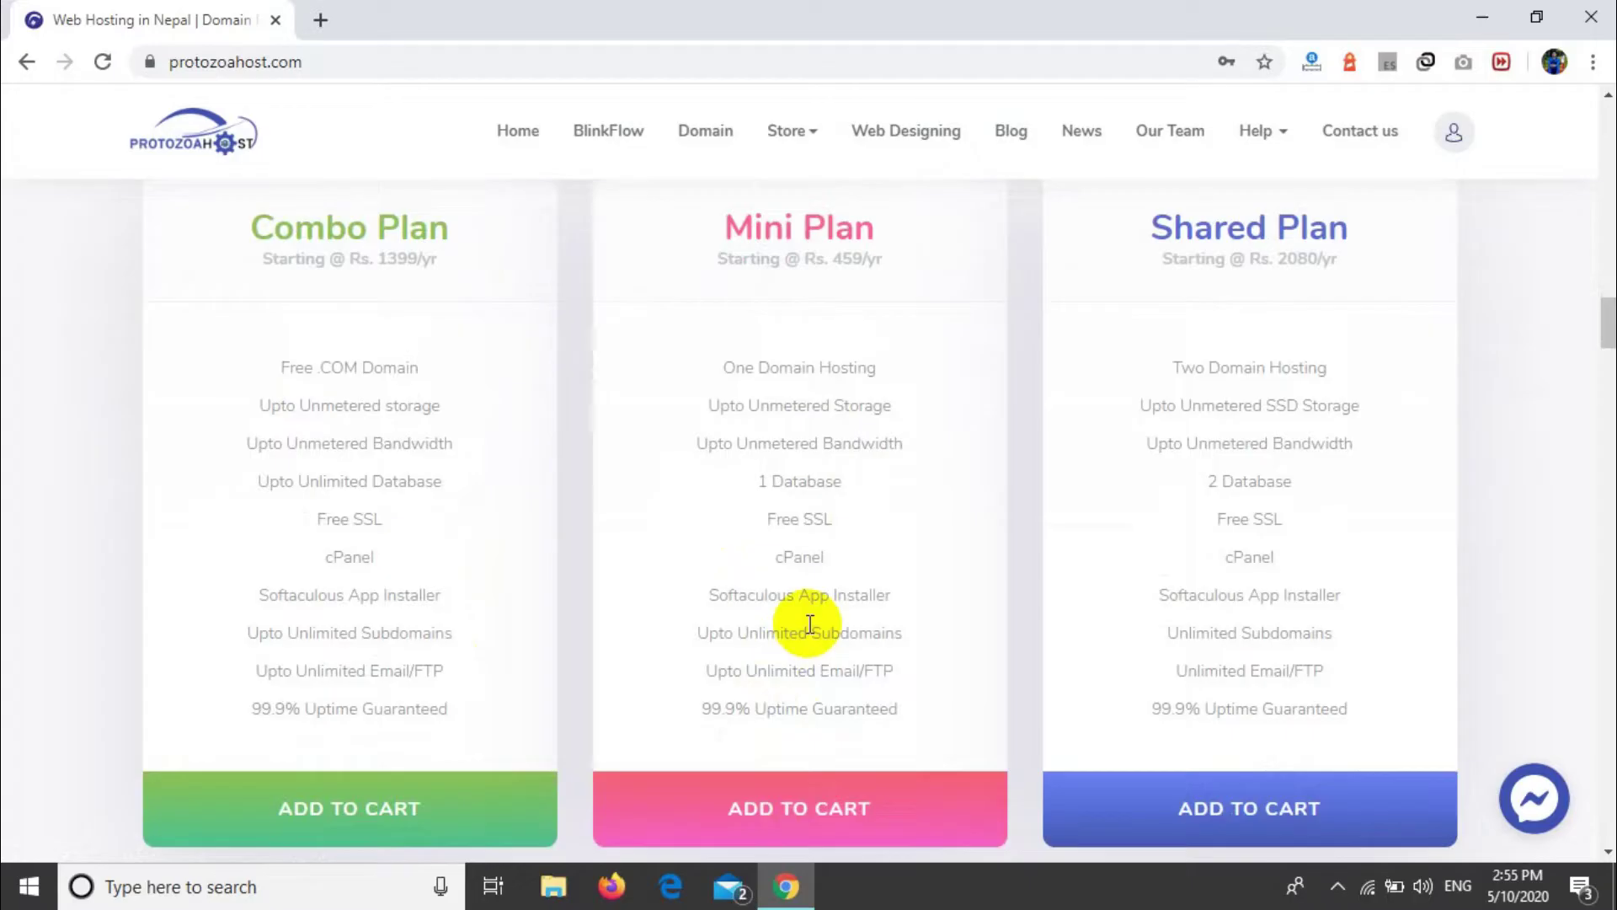
scroll(809, 625, down, 2)
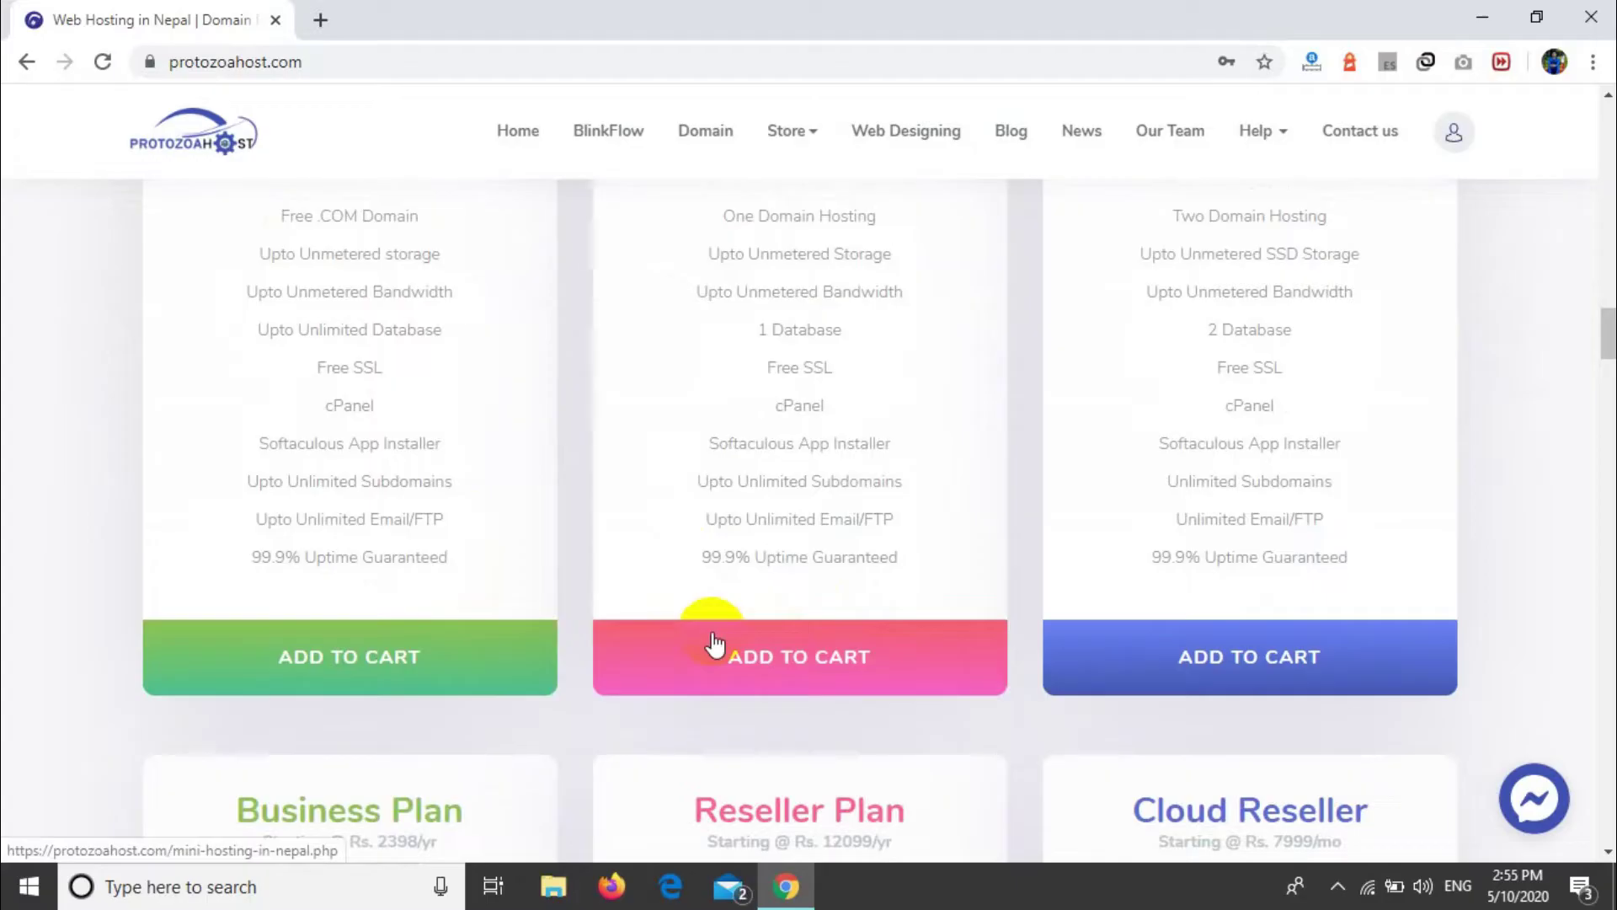
scroll(823, 539, up, 1)
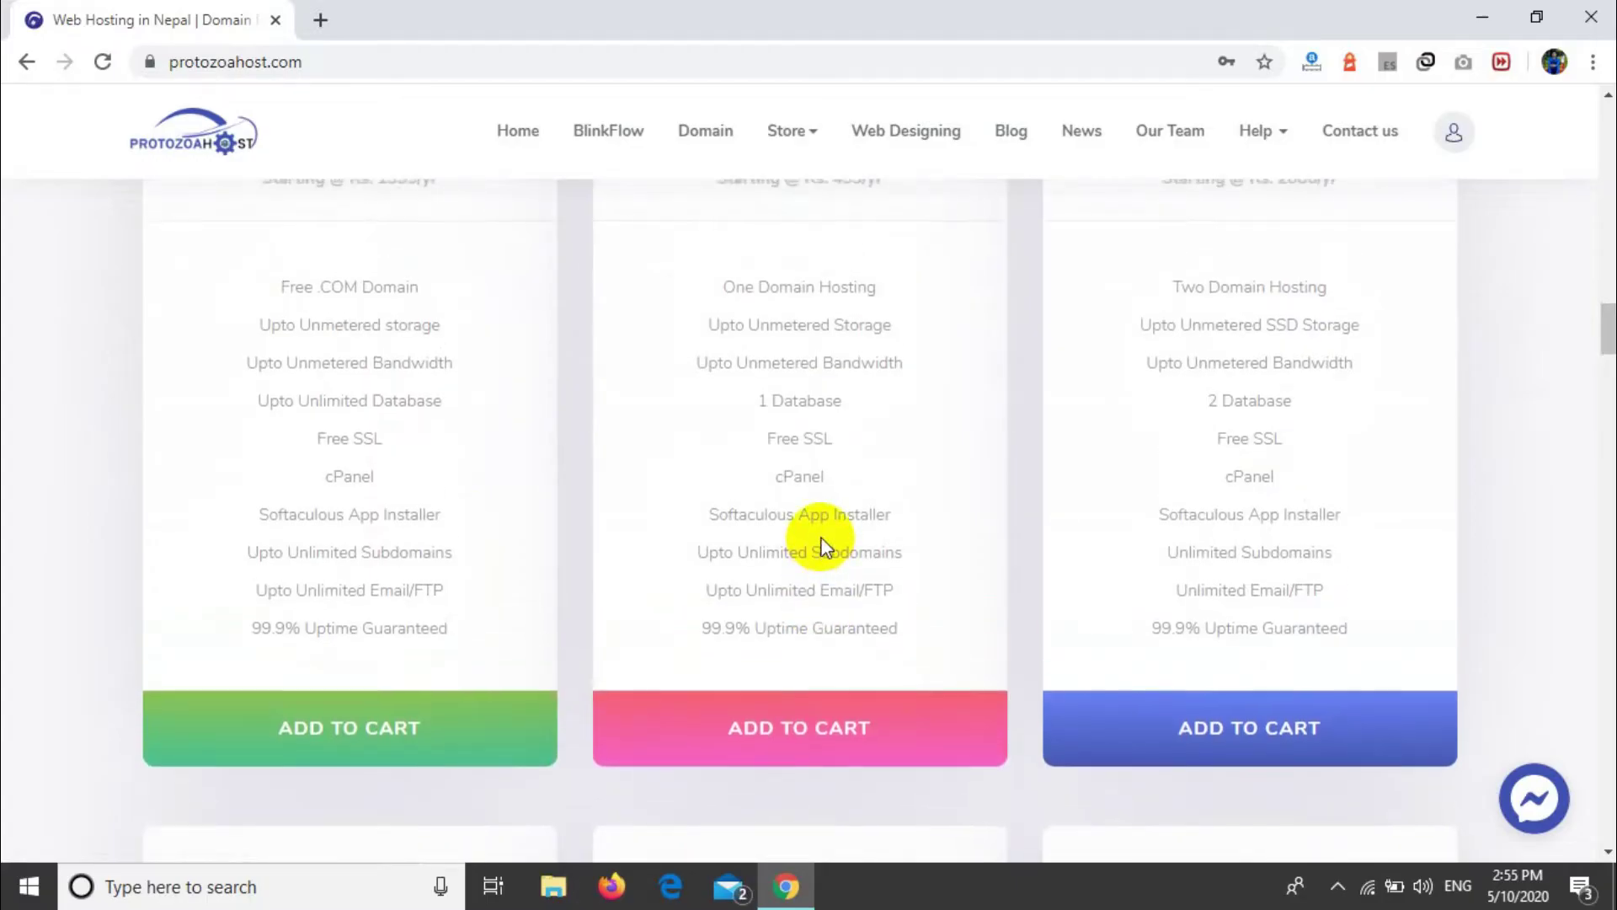
scroll(820, 539, up, 2)
scroll(819, 539, down, 1)
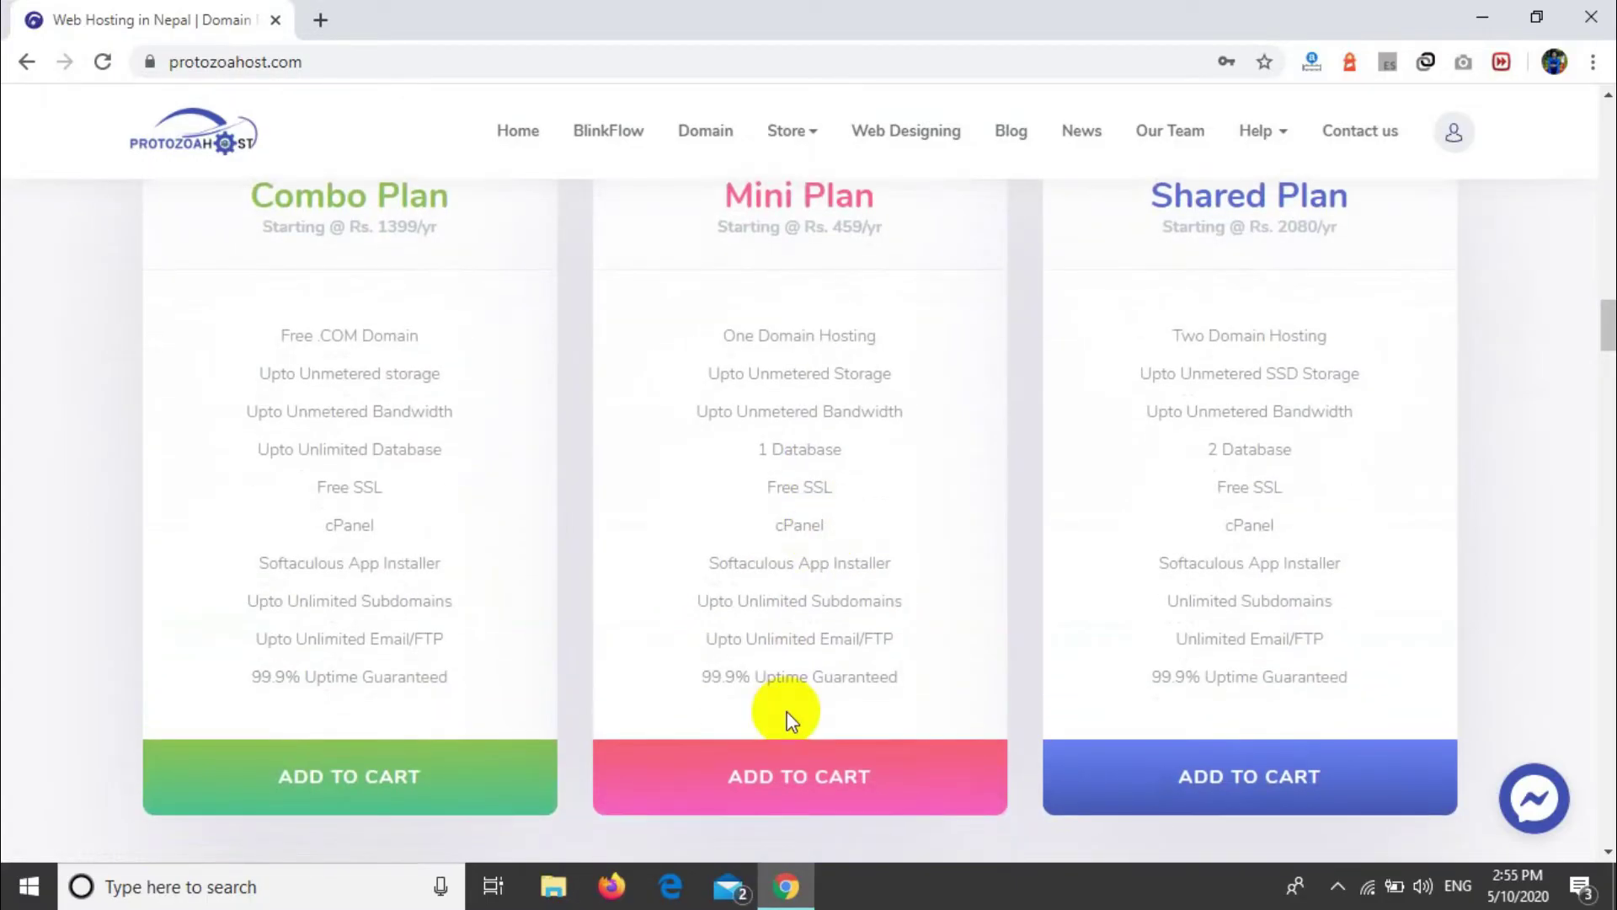
Step: Open the Mini Hosting page listing Starter, Basic and Pro at Rs 39, 59 and 99 monthly
click(796, 796)
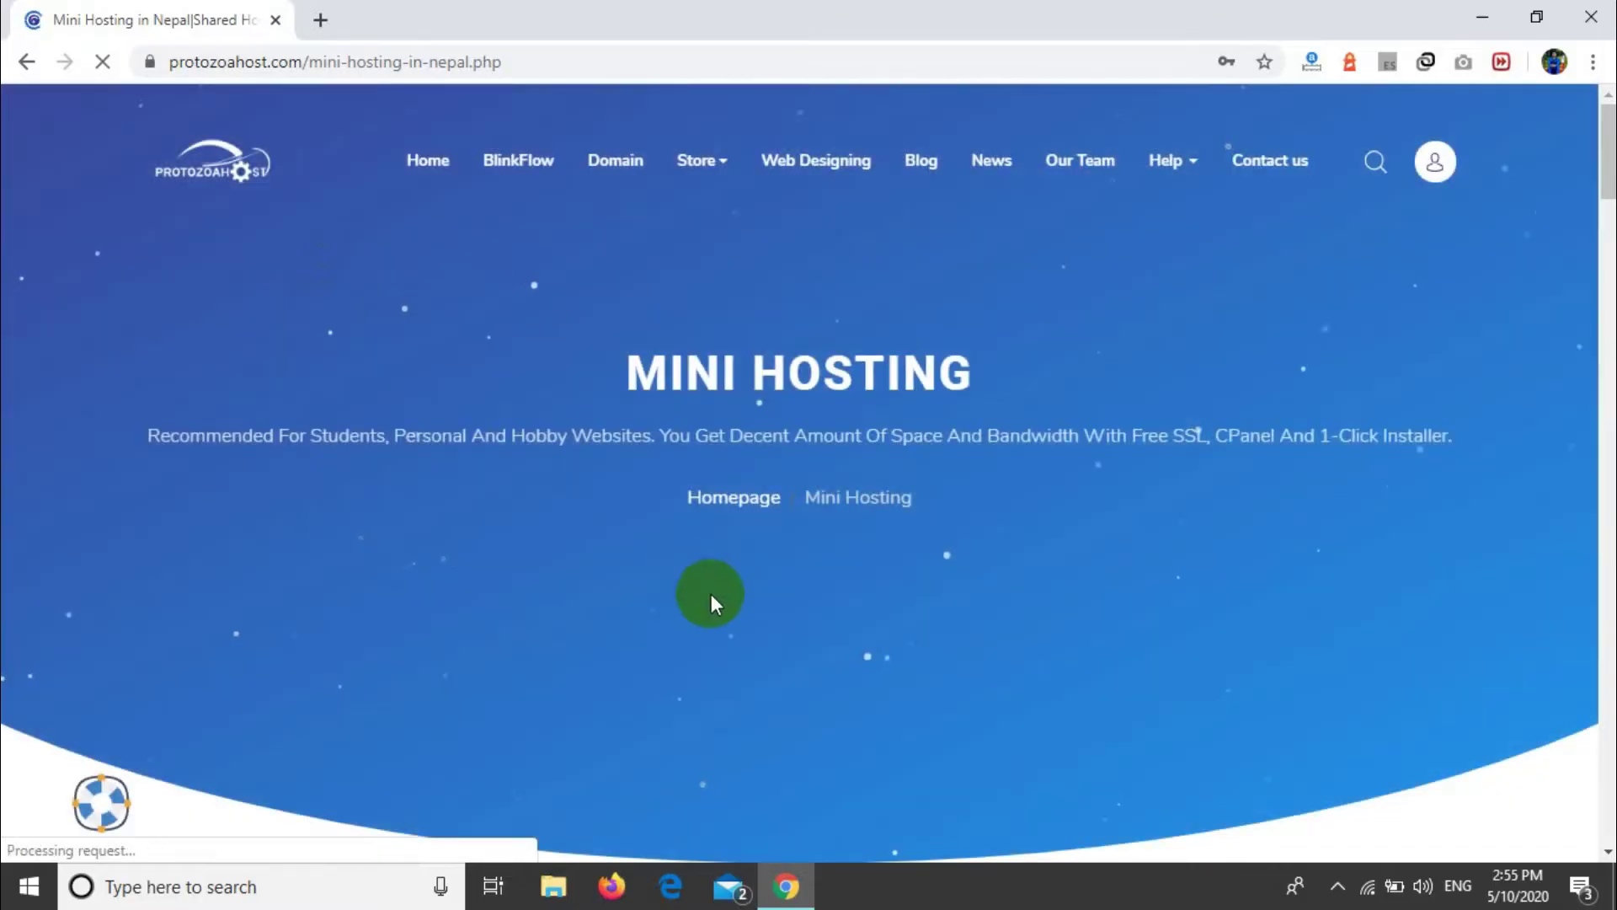
scroll(711, 594, down, 6)
scroll(710, 594, up, 1)
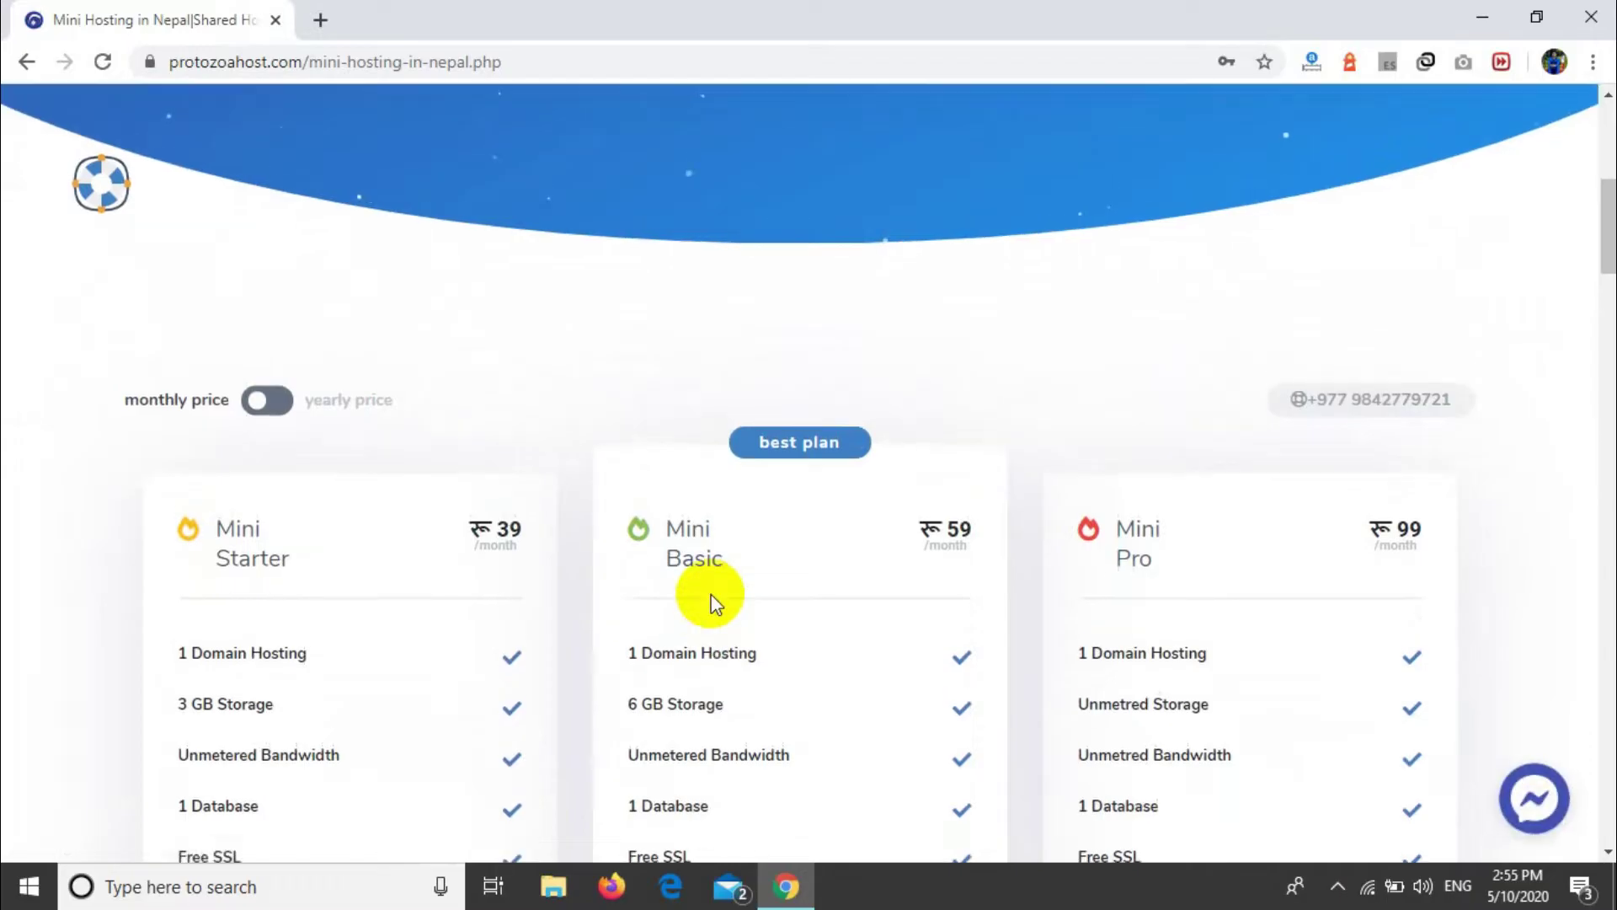
scroll(711, 600, down, 2)
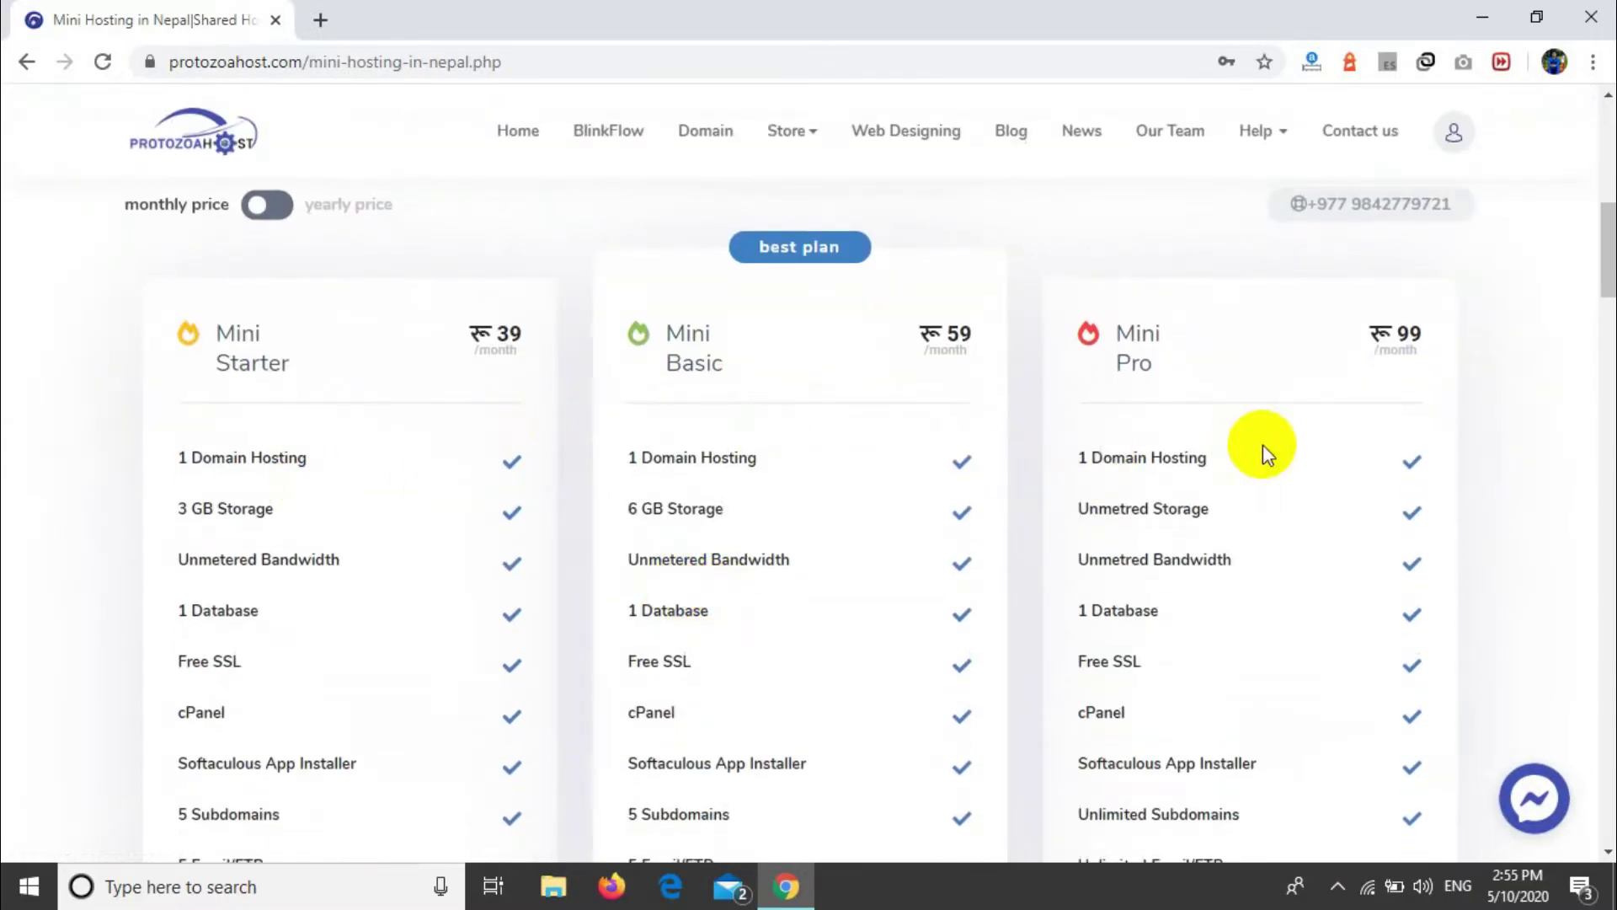
scroll(1262, 443, down, 2)
scroll(1255, 451, up, 1)
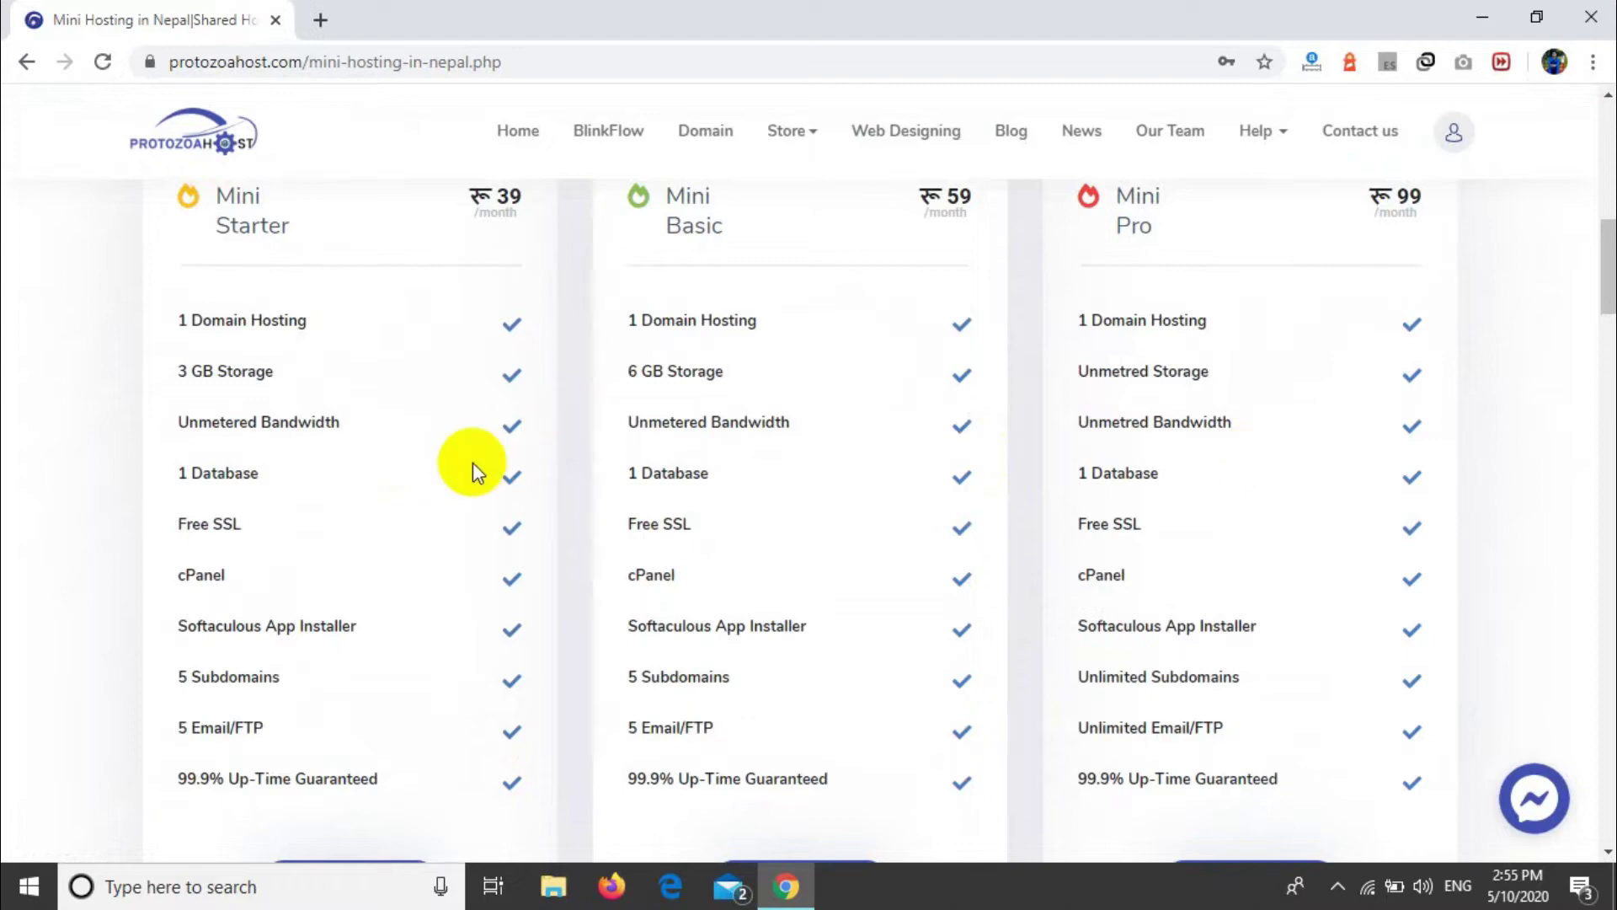
scroll(473, 462, down, 2)
scroll(473, 462, up, 1)
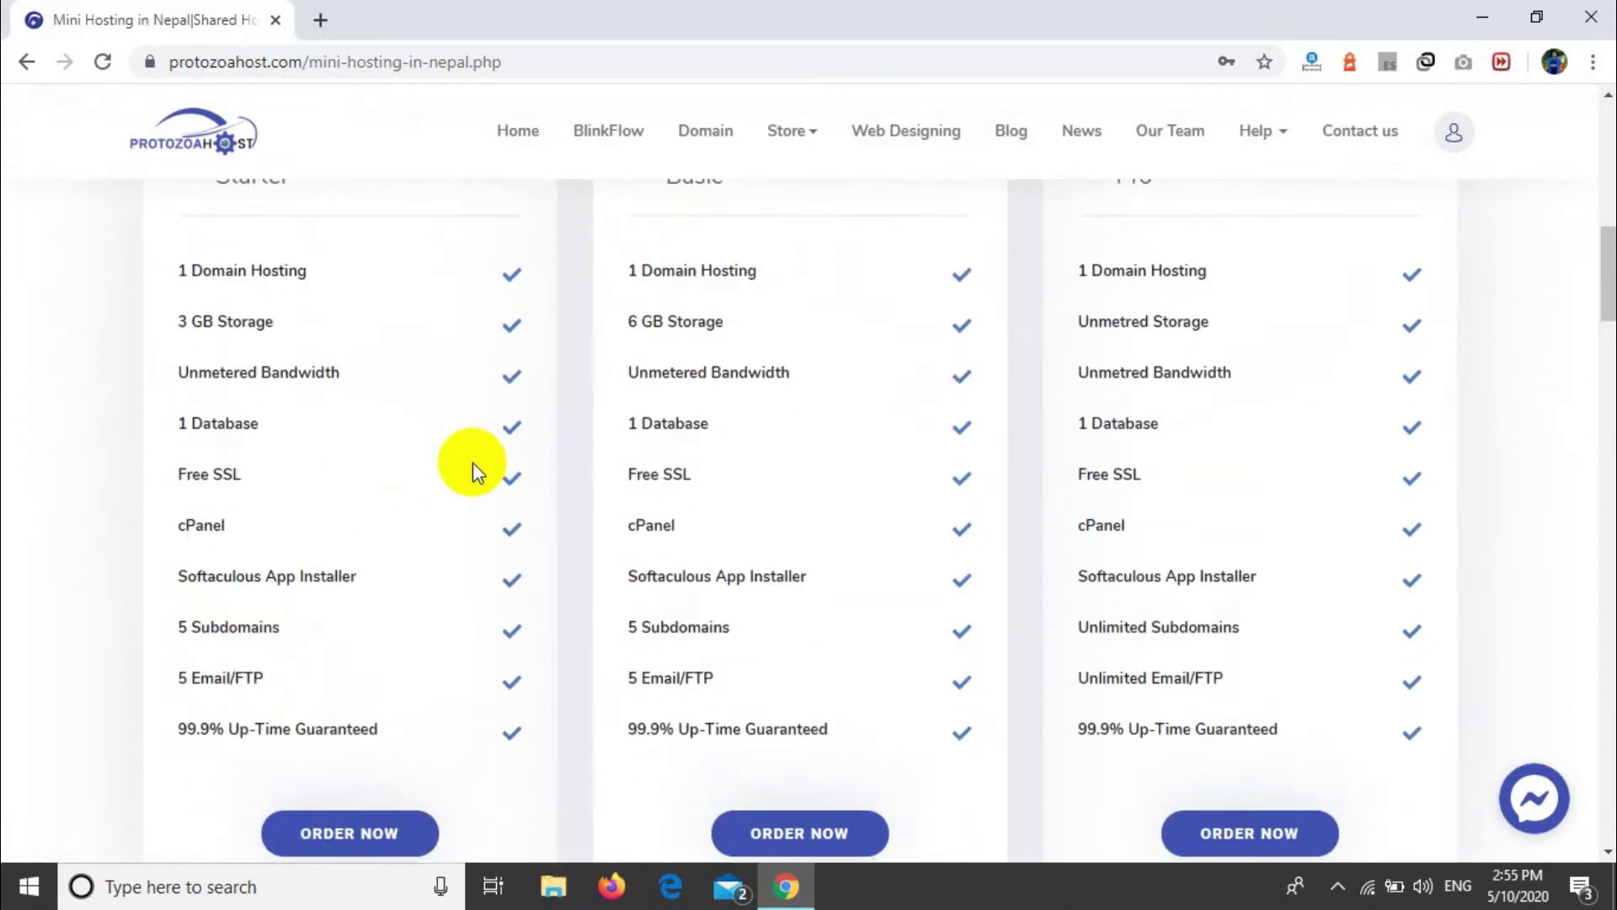
Step: Highlight the Starter card's features from '1 Domain Hosting' through 'Free SSL'
drag(171, 270, 346, 670)
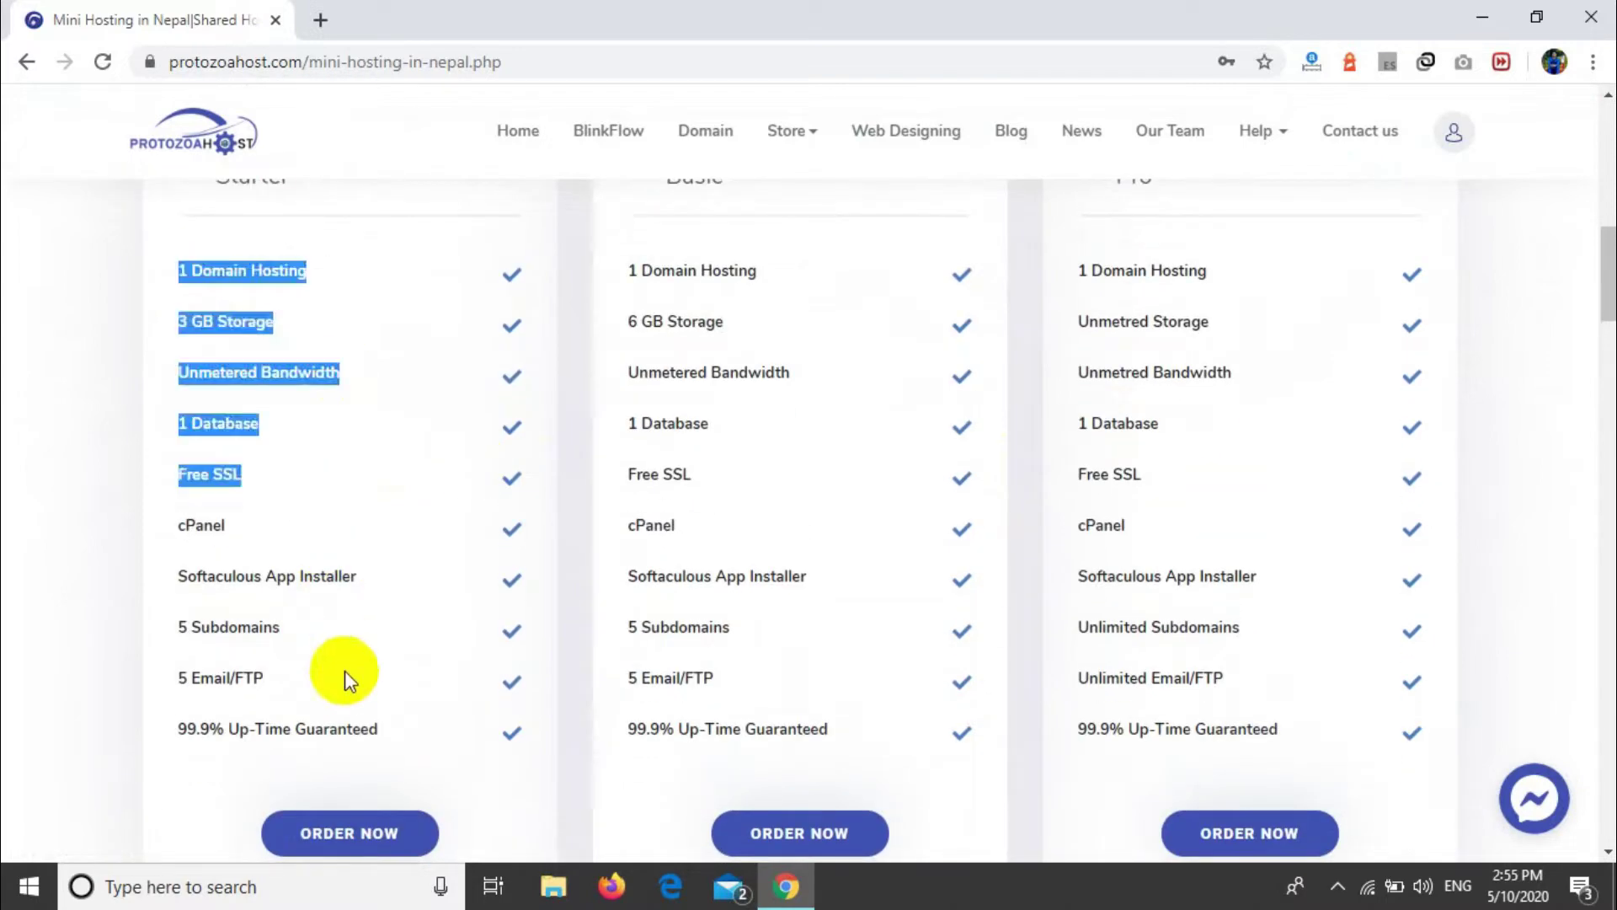
scroll(443, 842, down, 1)
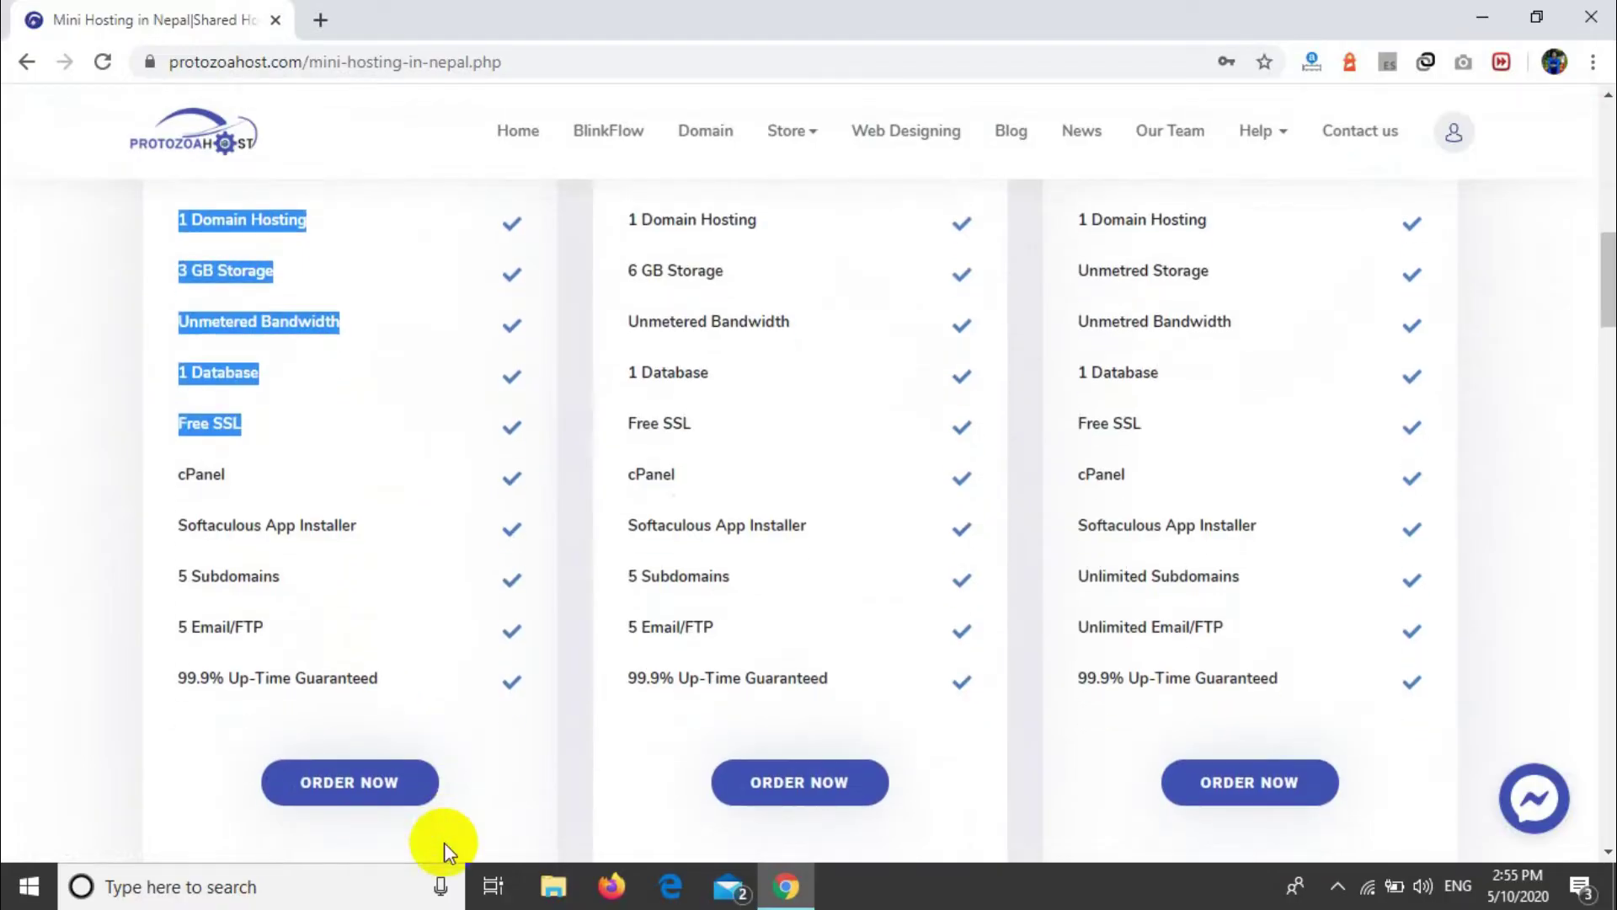
scroll(337, 801, up, 2)
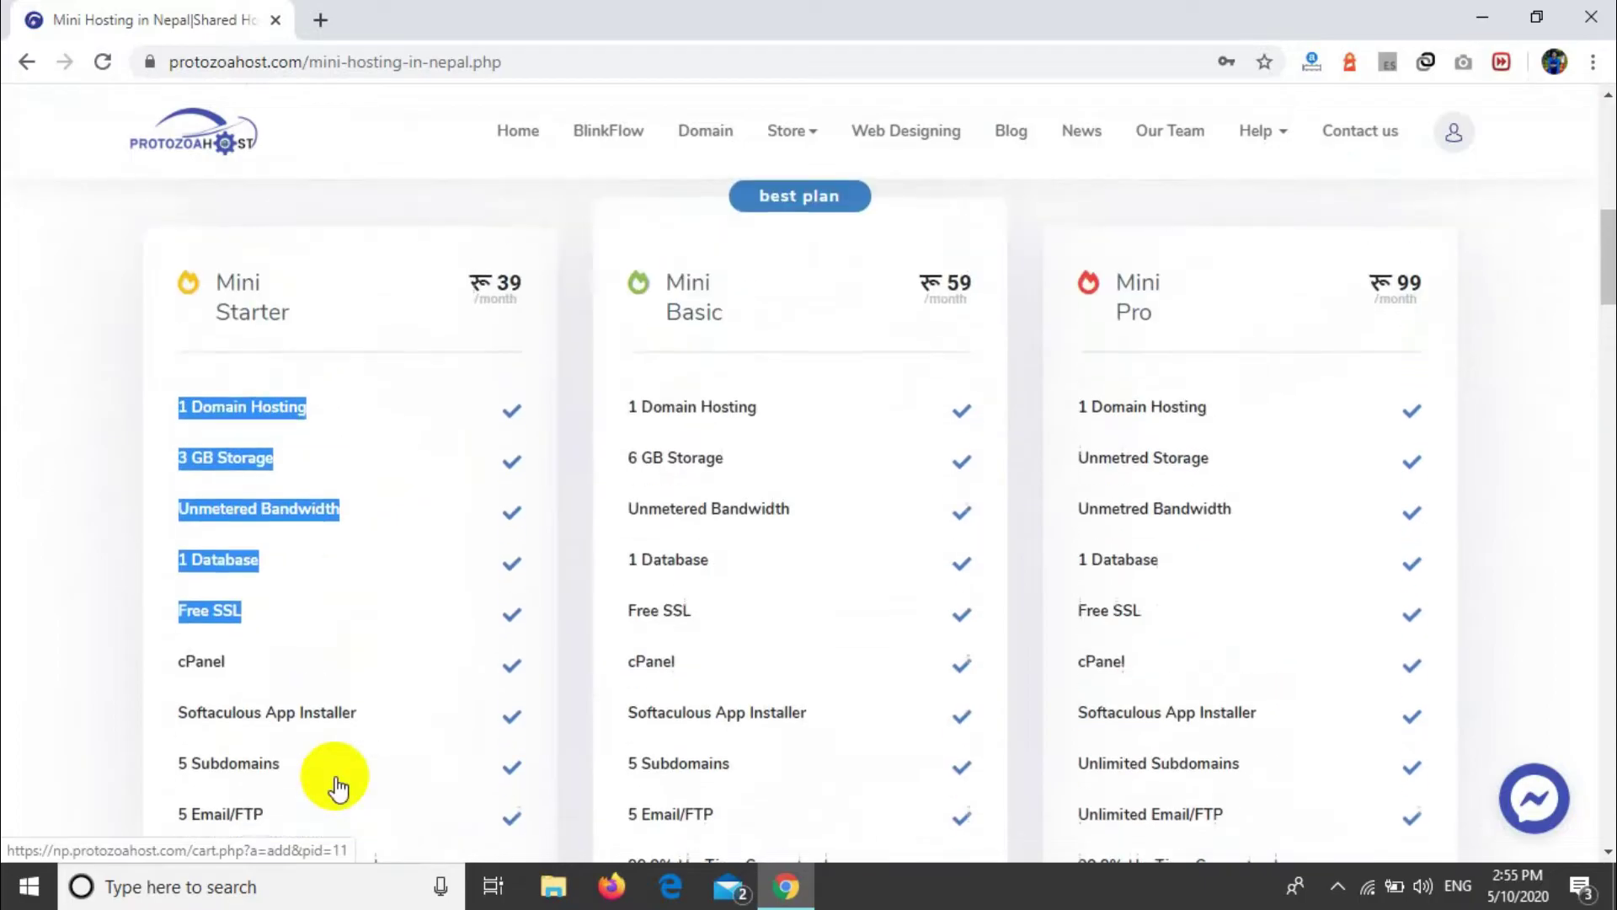
scroll(337, 808, down, 2)
Step: Start the Mini Starter order and choose 'I will use my existing domain'
click(338, 788)
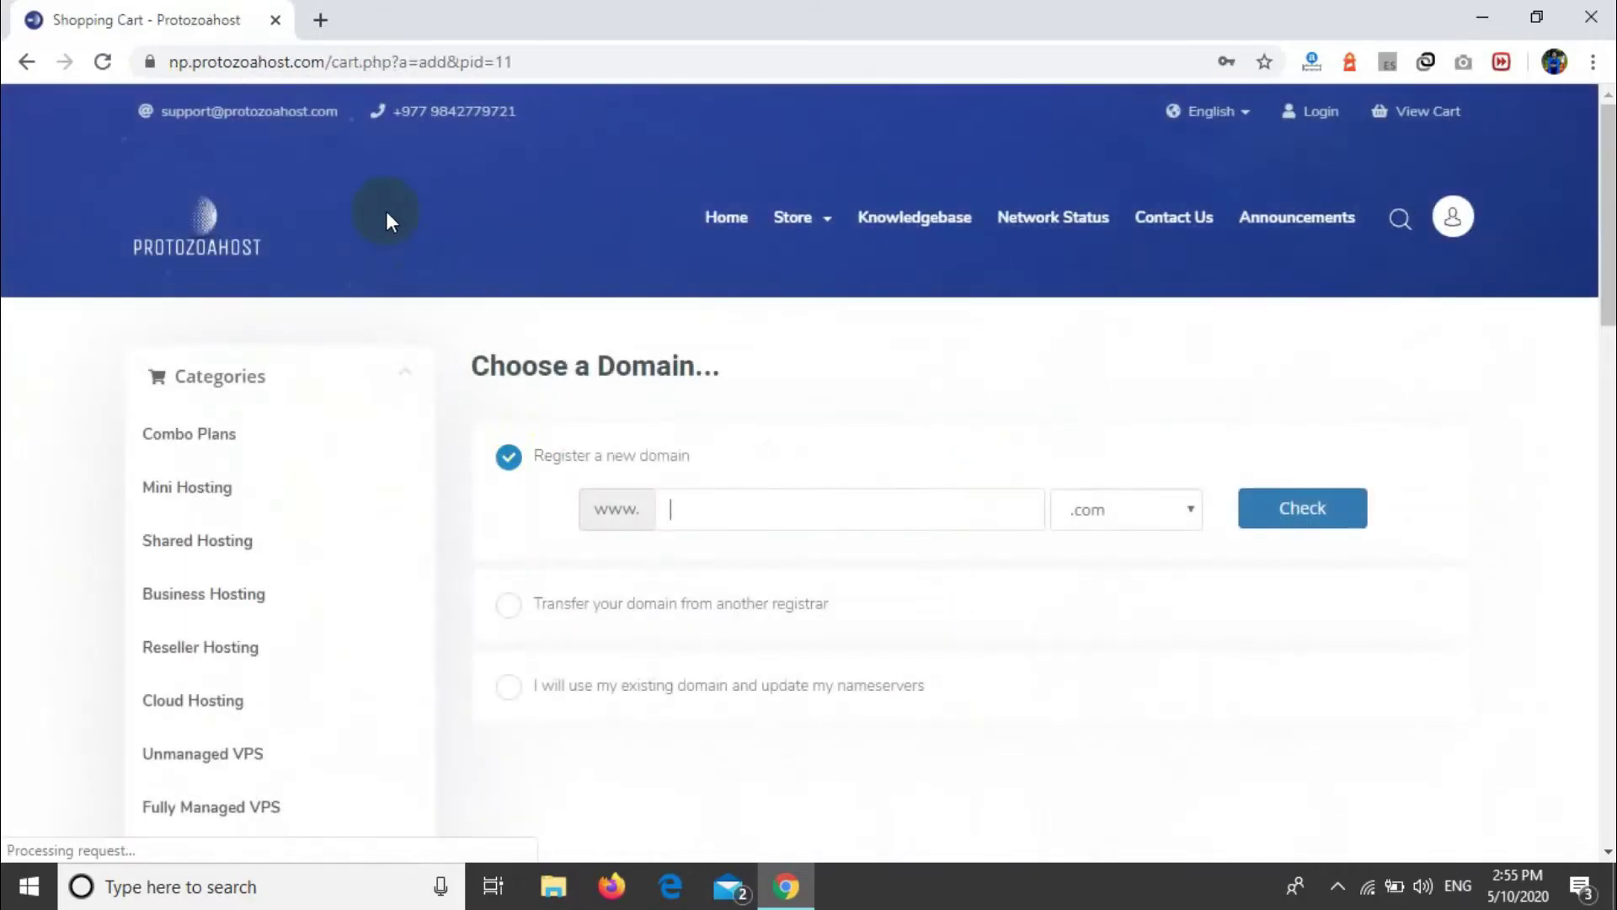
double_click(450, 383)
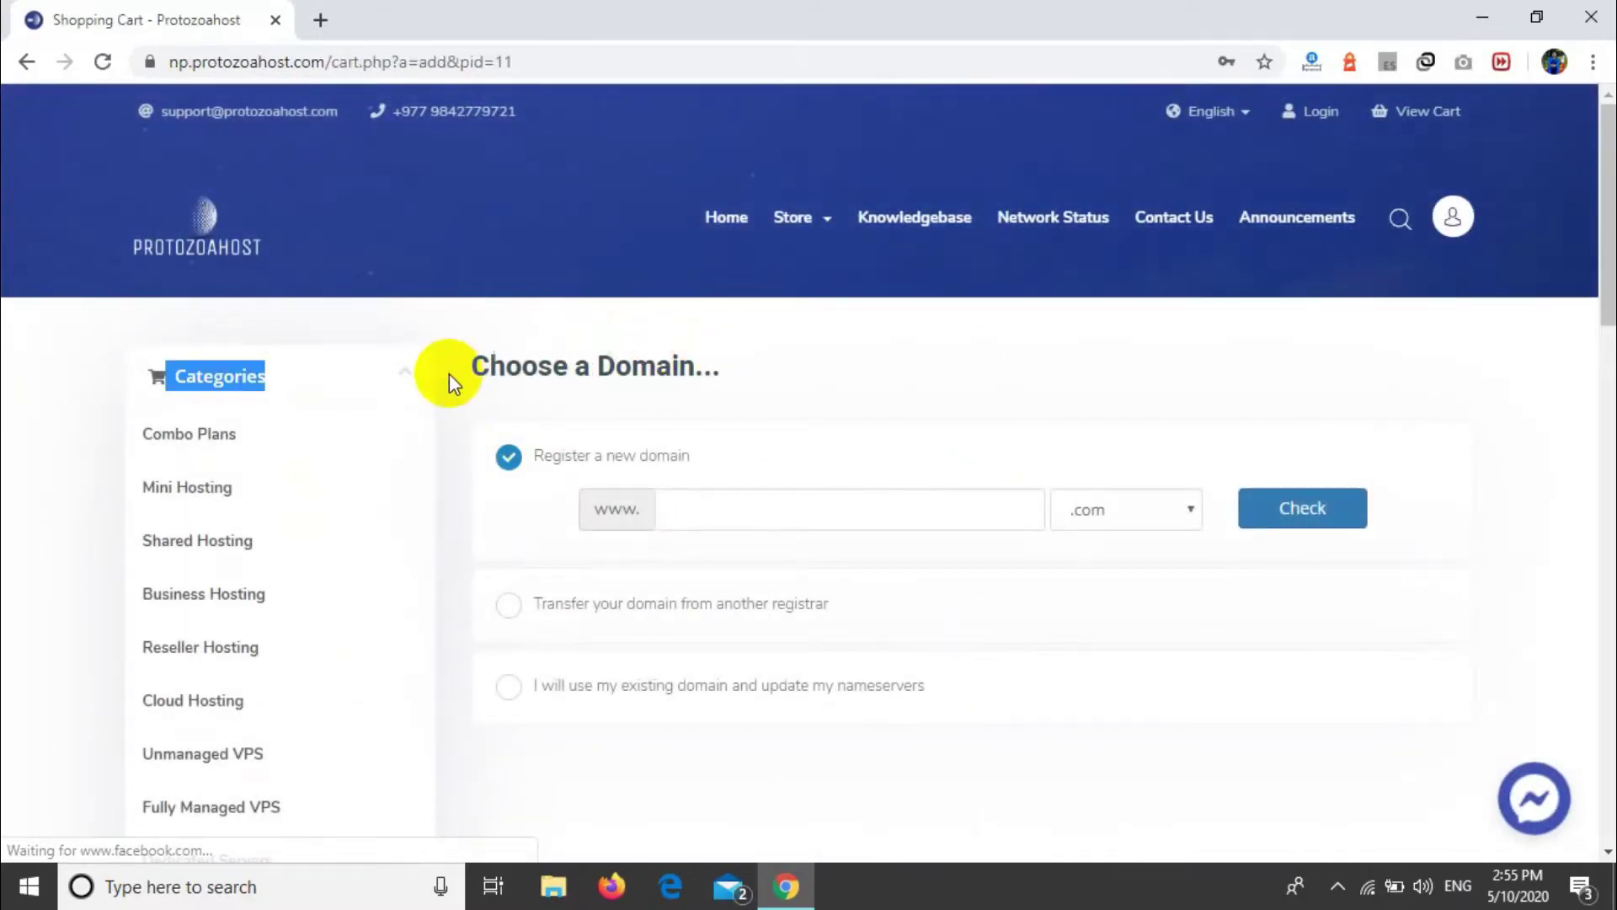
click(623, 379)
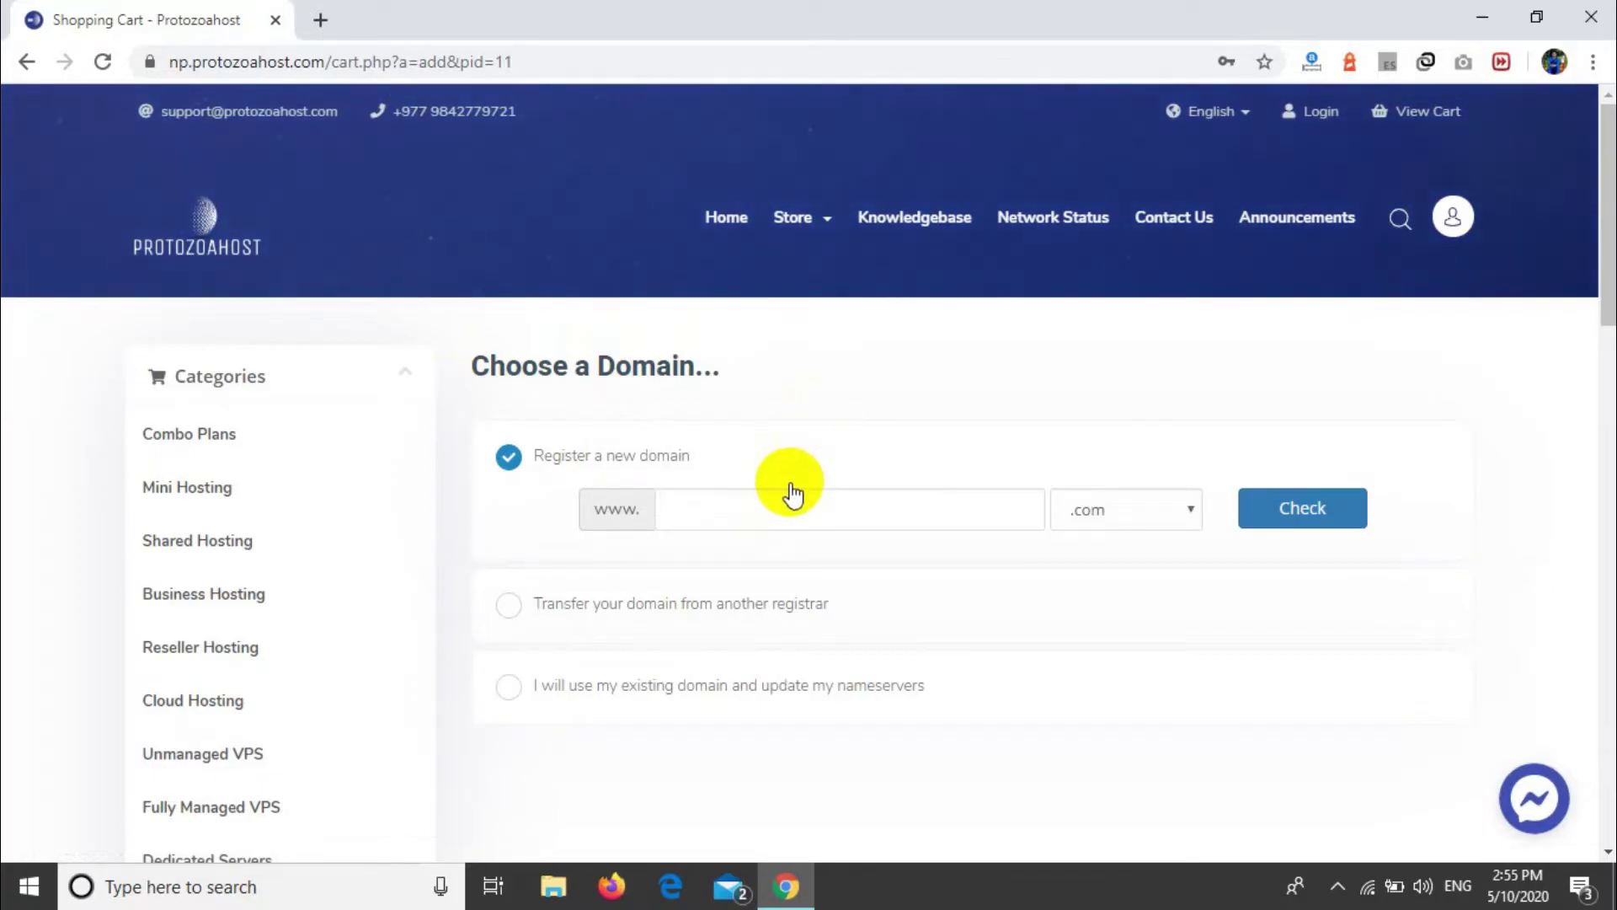
click(761, 506)
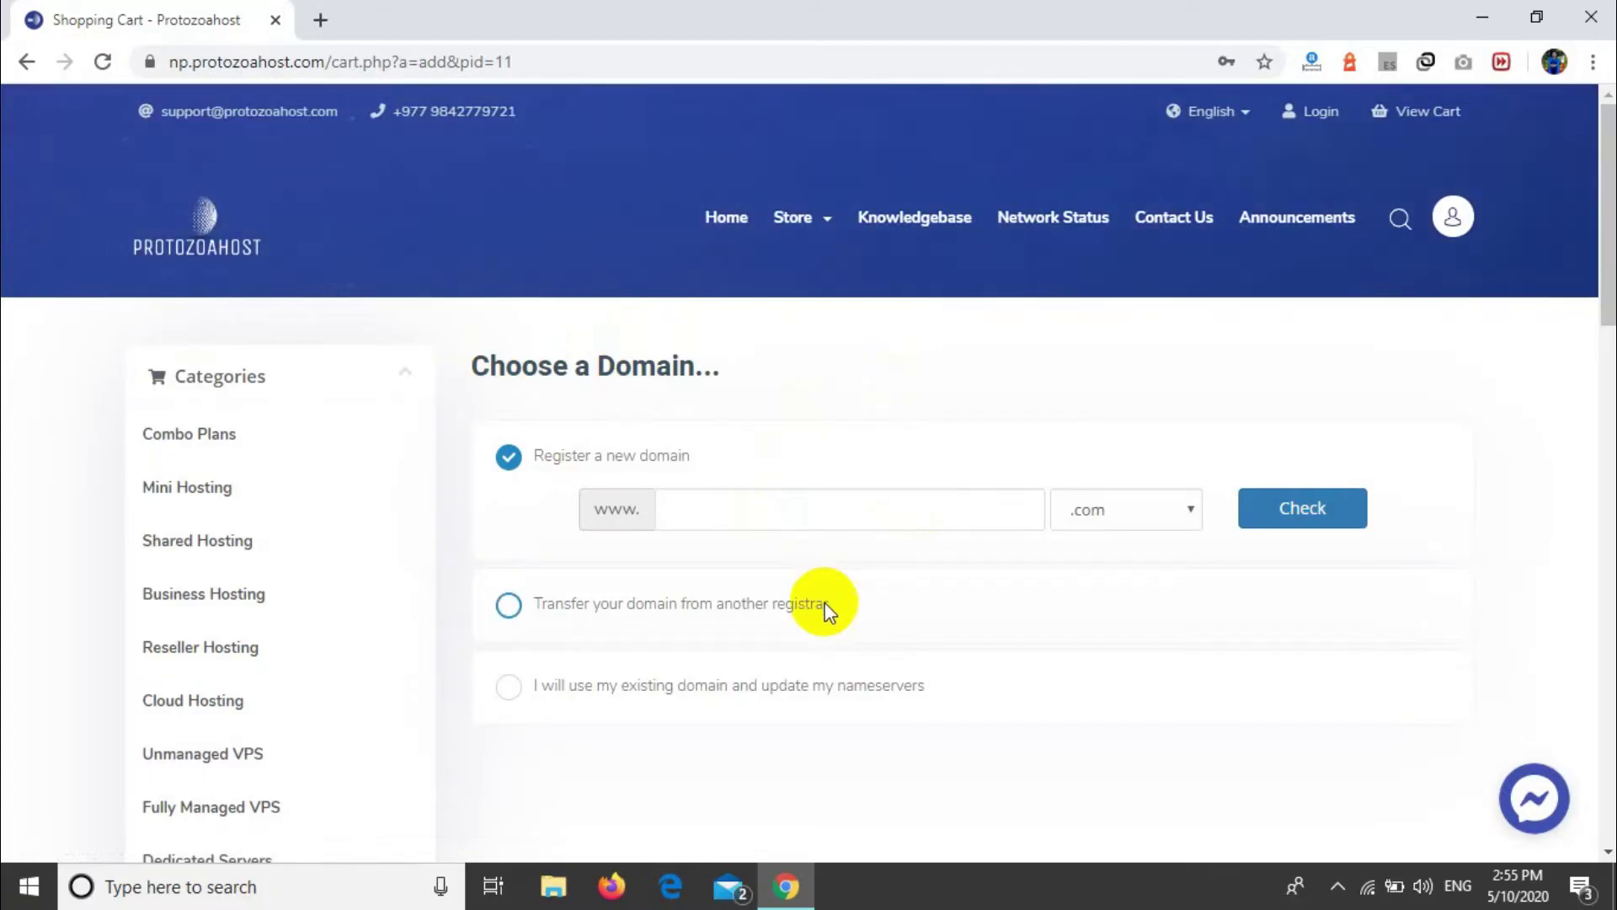
click(826, 603)
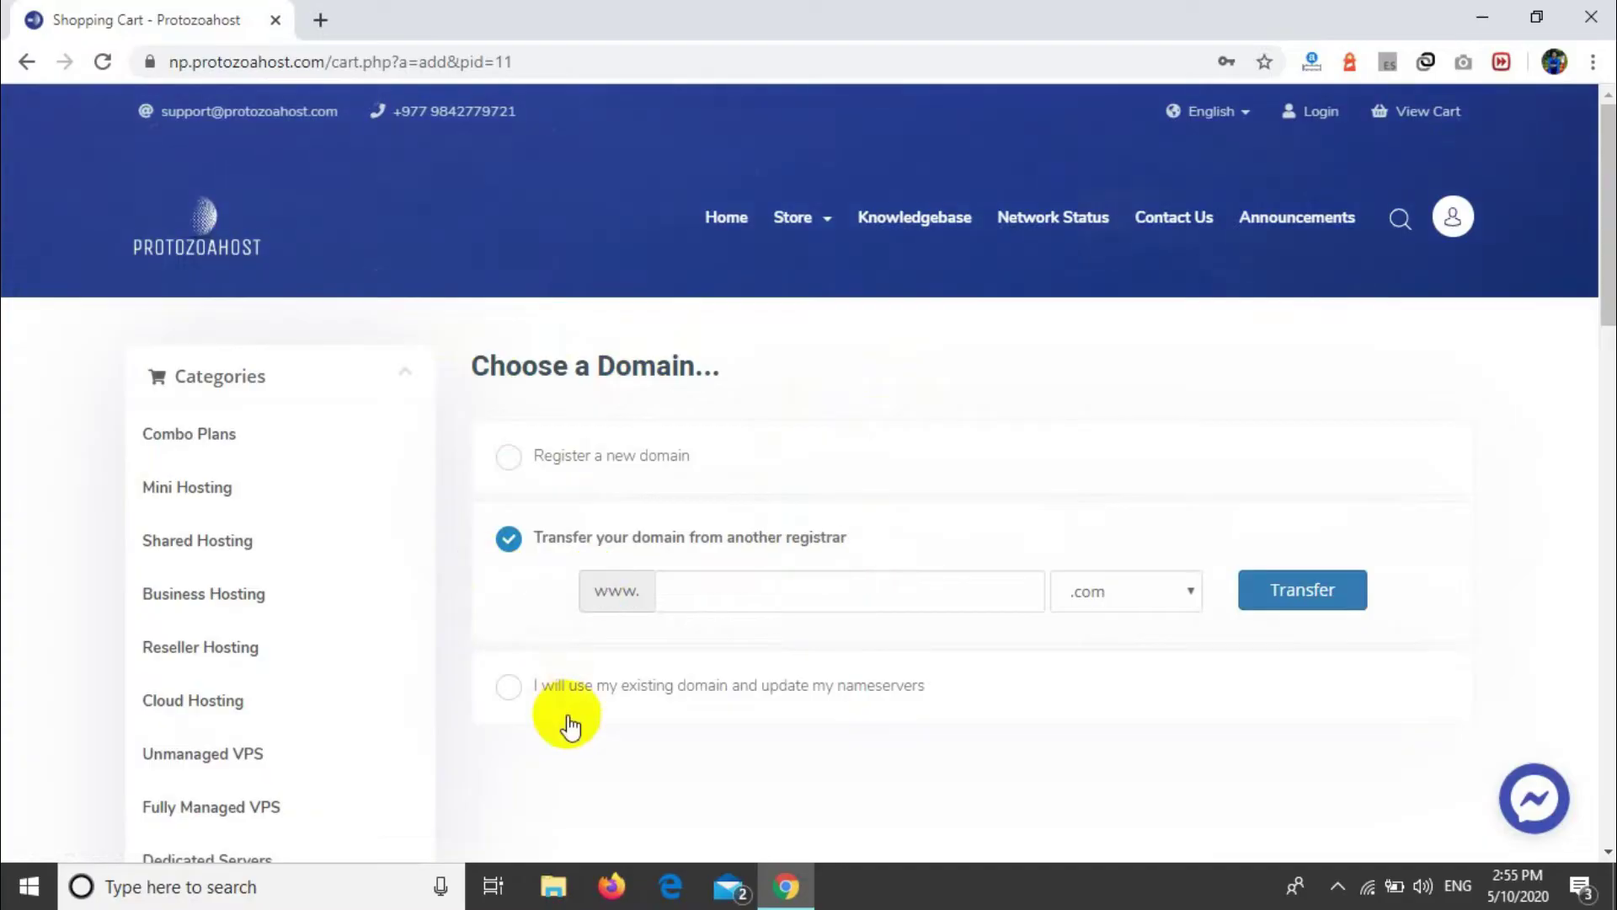
scroll(570, 724, down, 1)
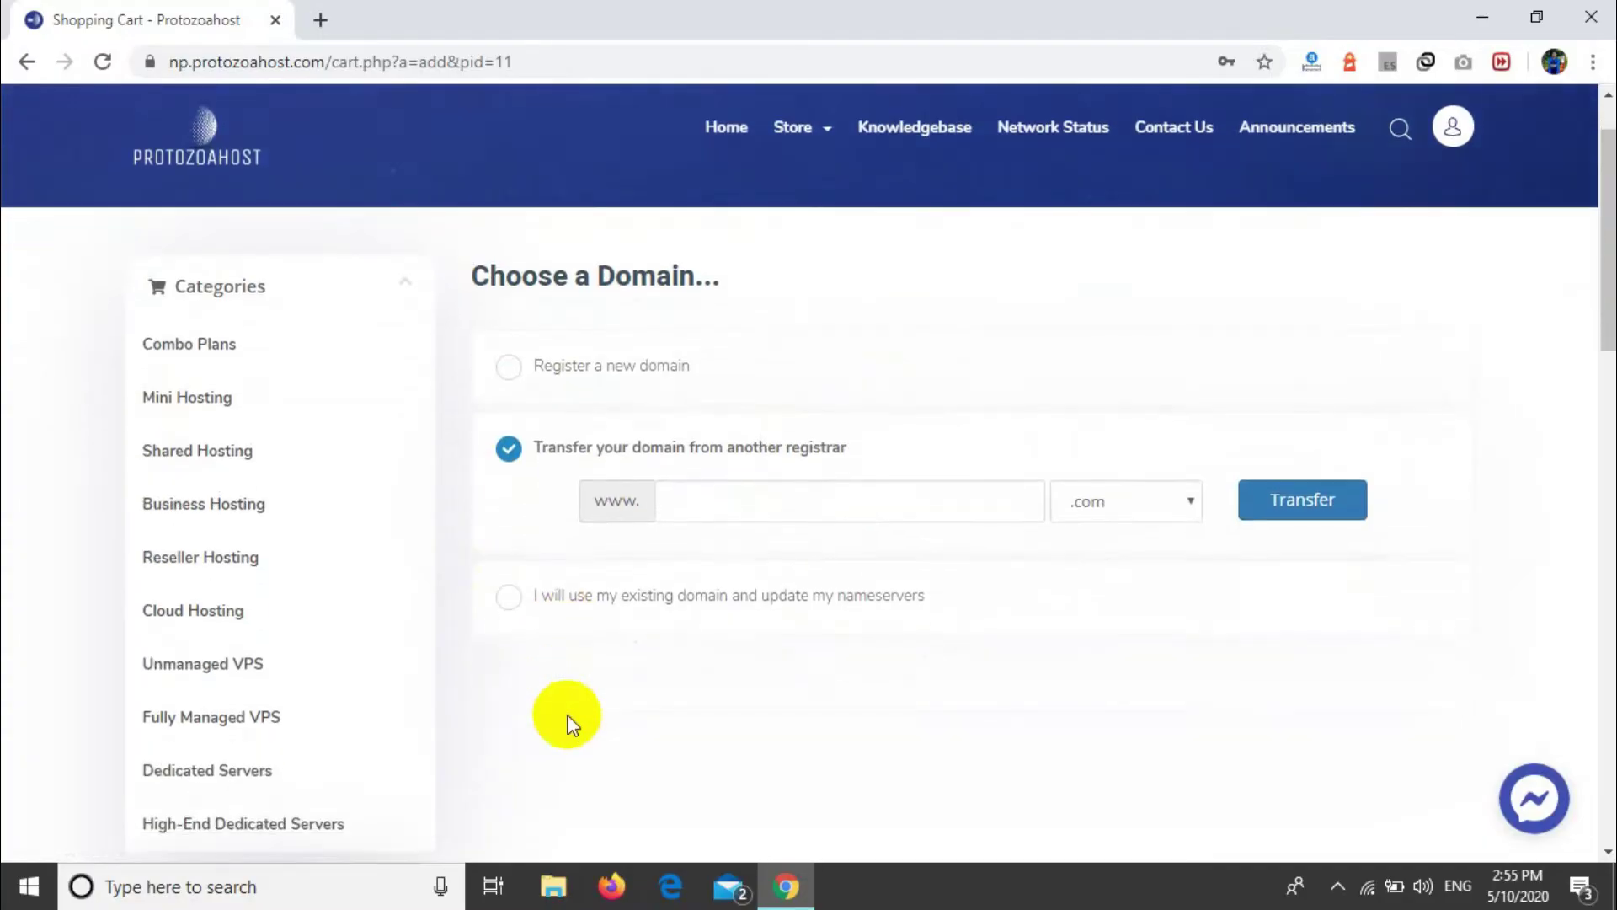
click(559, 605)
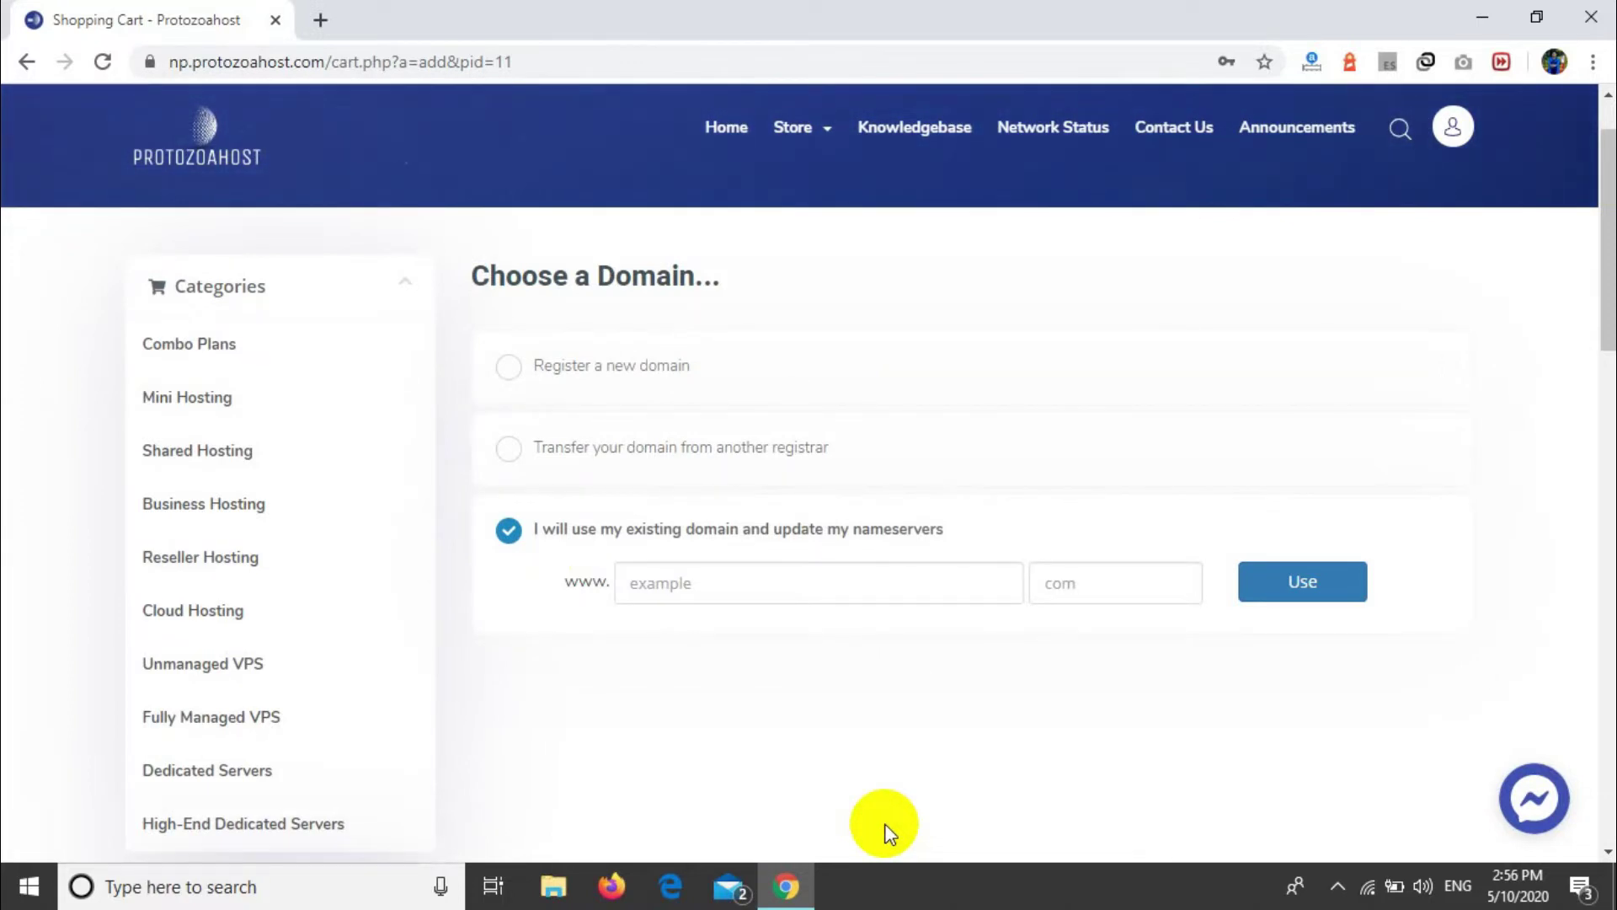
Step: Enter techtgeek with the com extension as the existing domain and continue
click(803, 595)
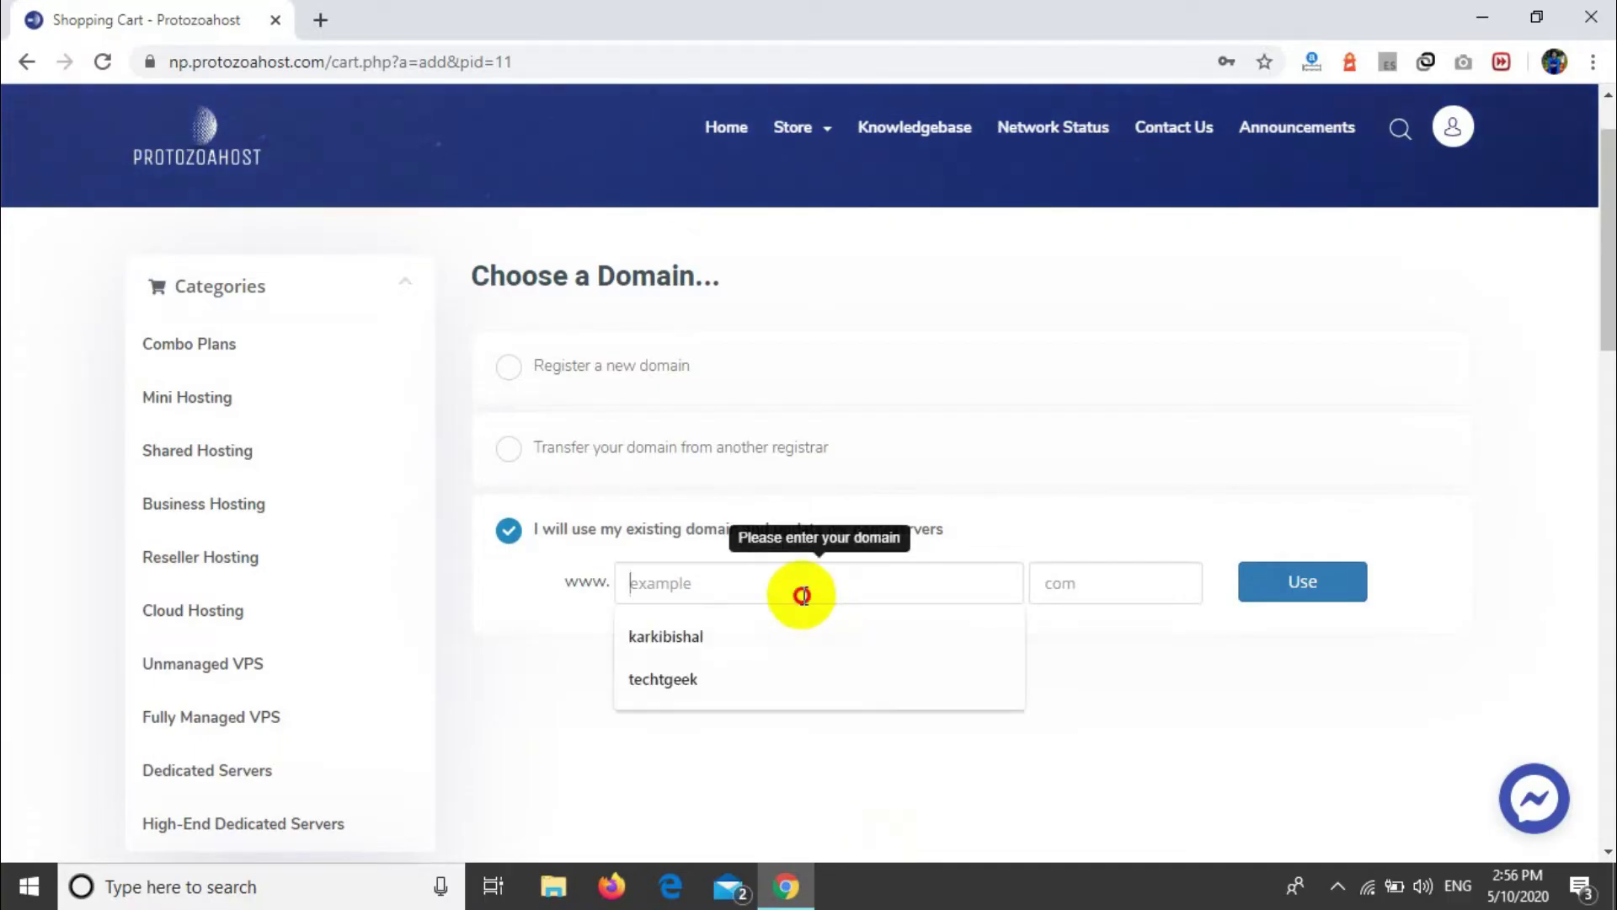
click(695, 678)
click(1121, 590)
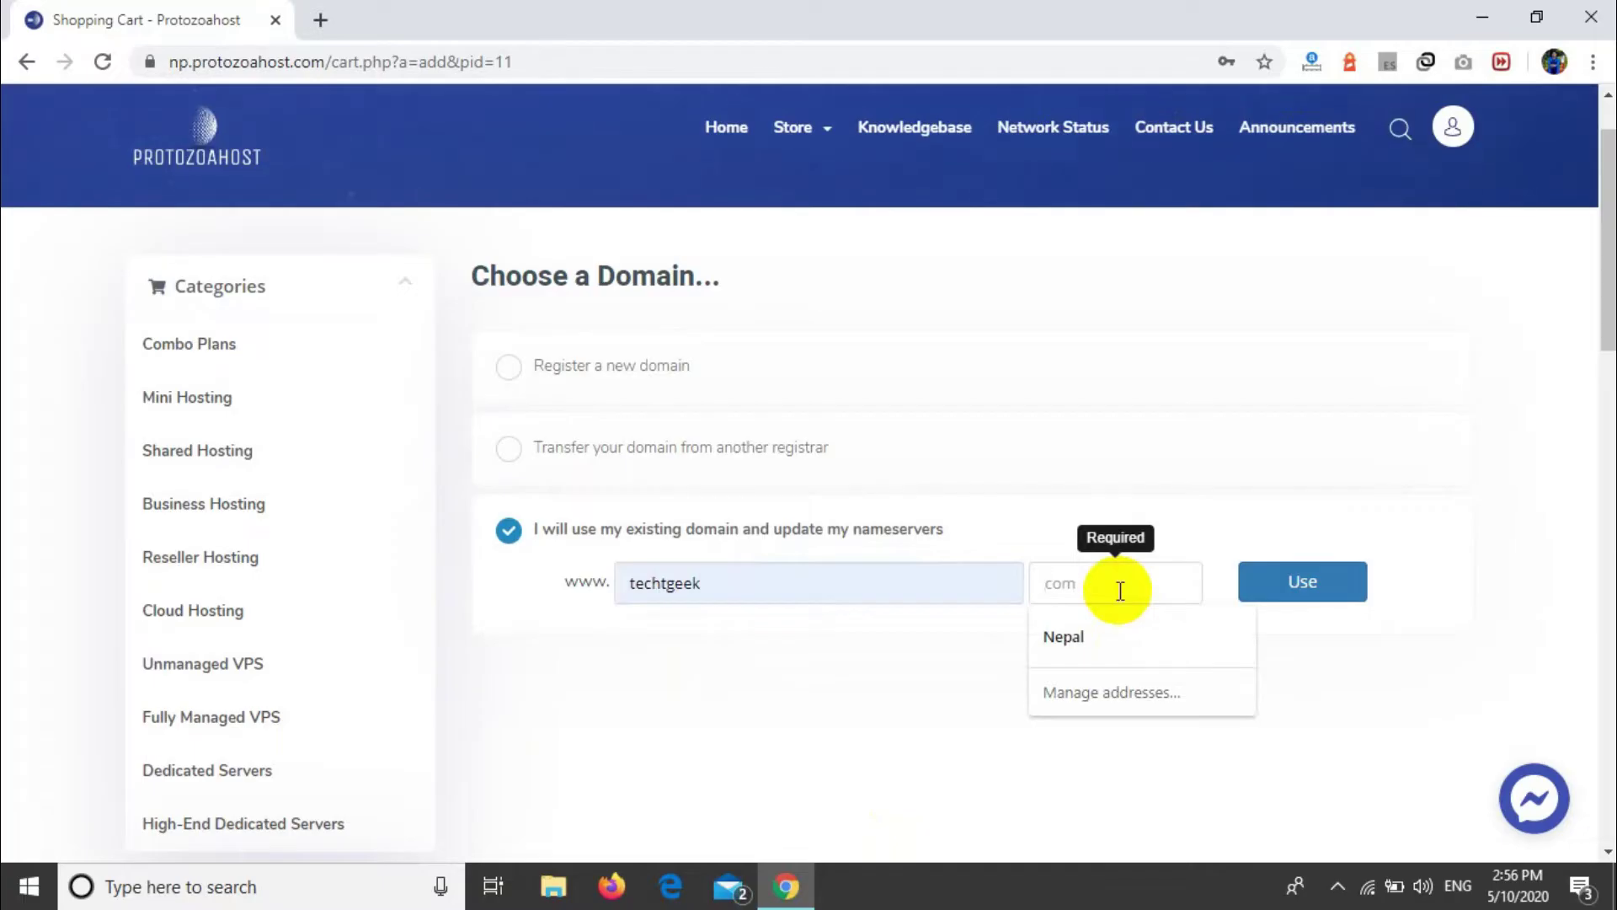
text(com)
key(Down)
key(Down)
key(Return)
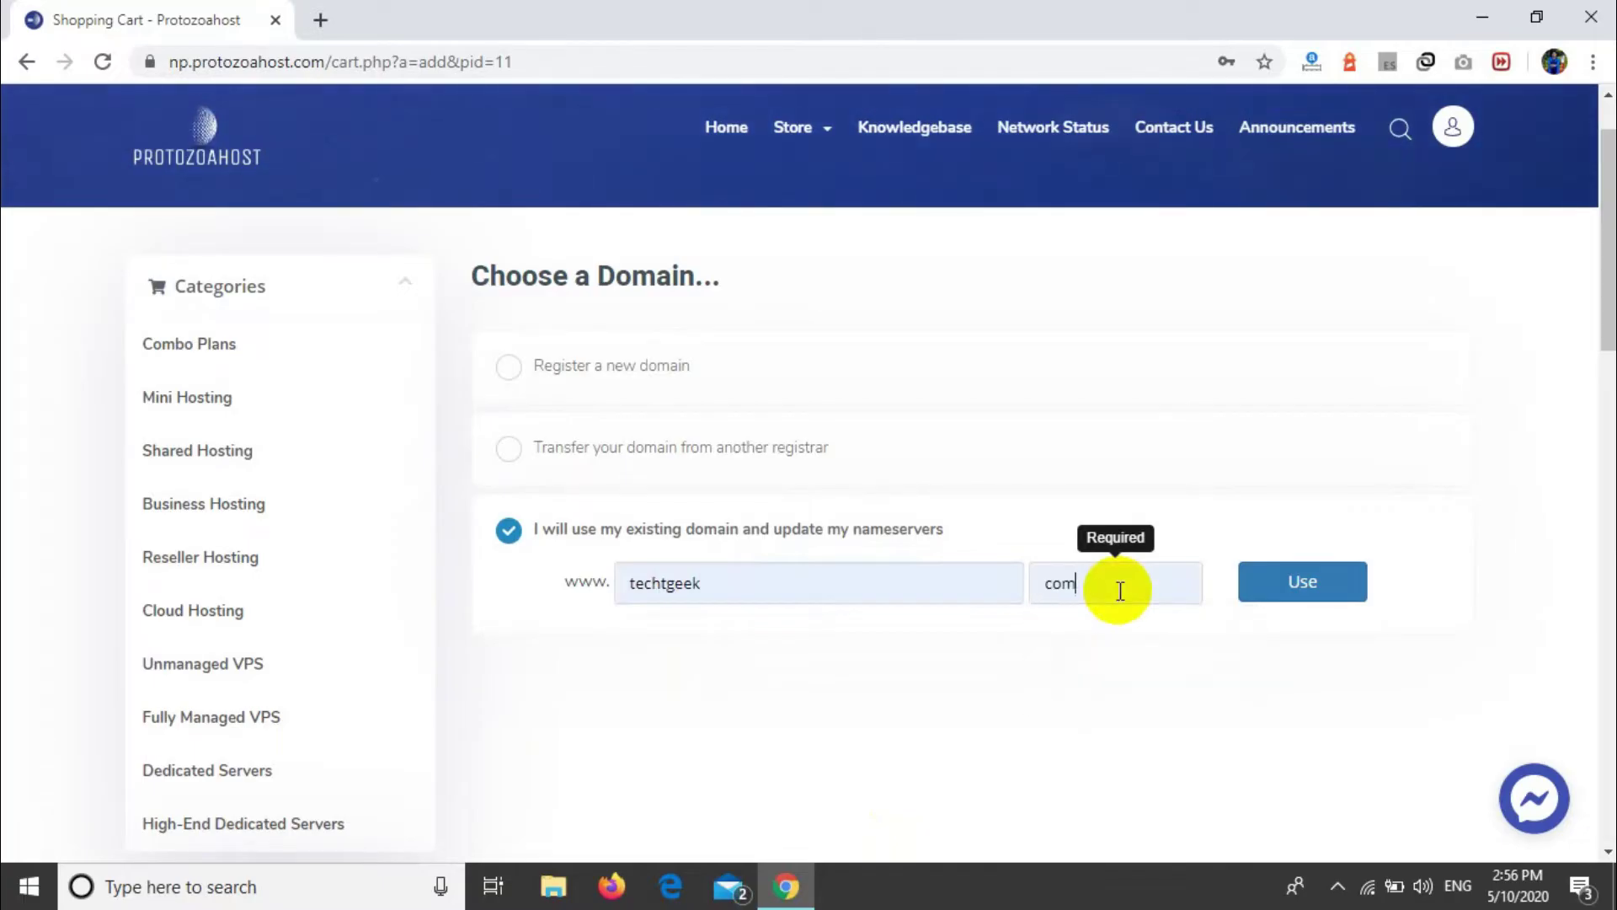
click(1280, 590)
click(1003, 660)
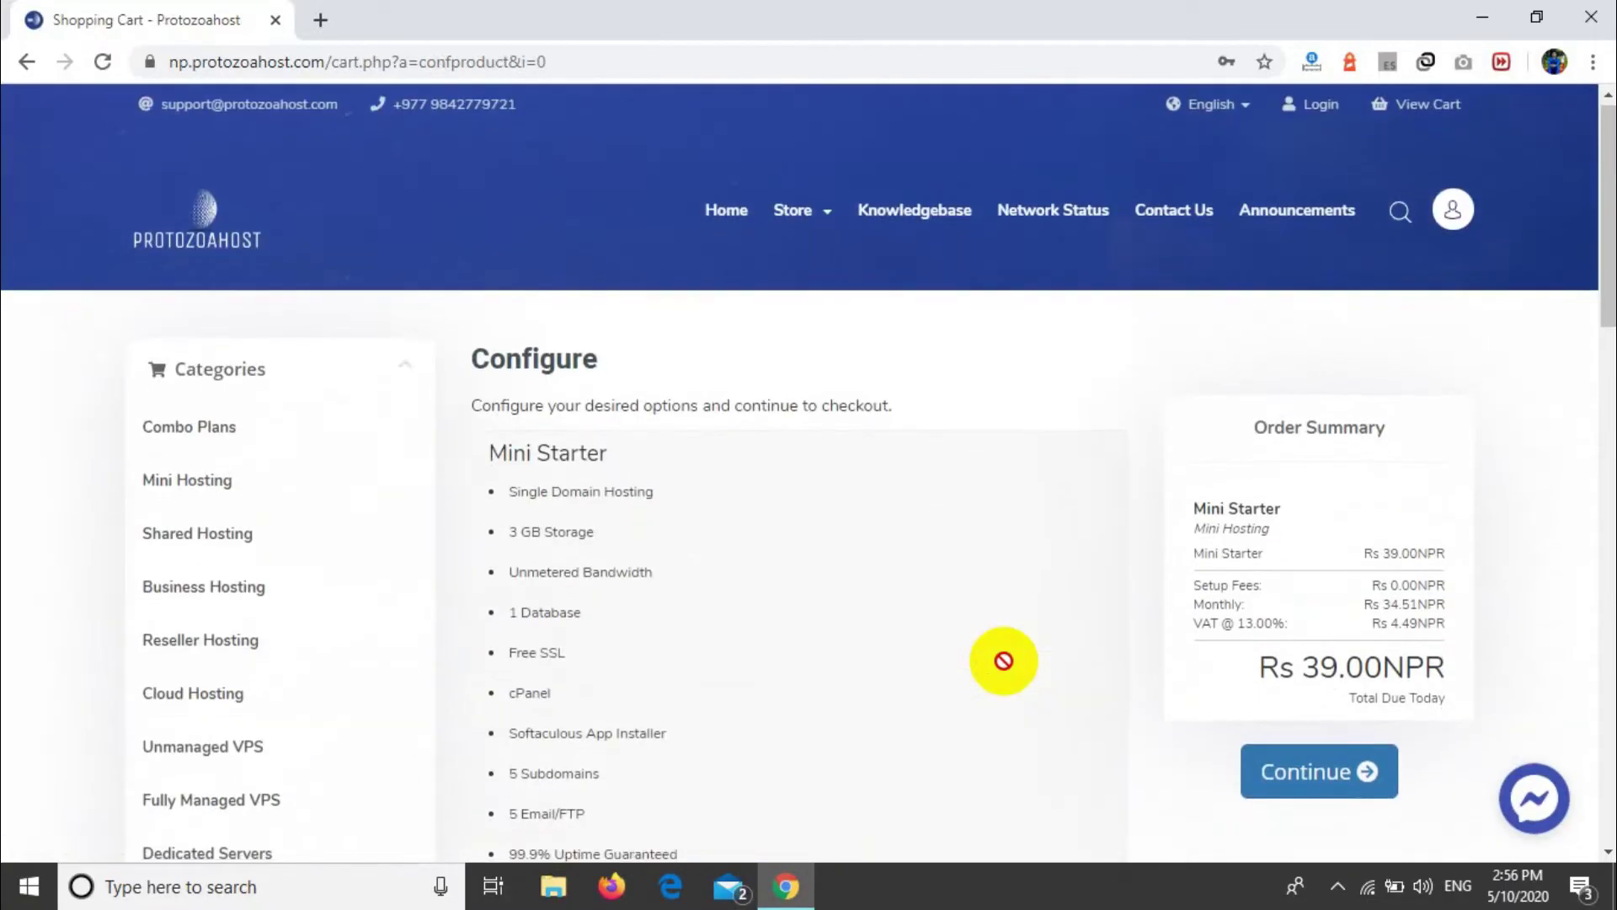
Step: Keep the billing cycle at Monthly for Rs 39.00NPR
scroll(657, 371, down, 7)
scroll(655, 365, up, 1)
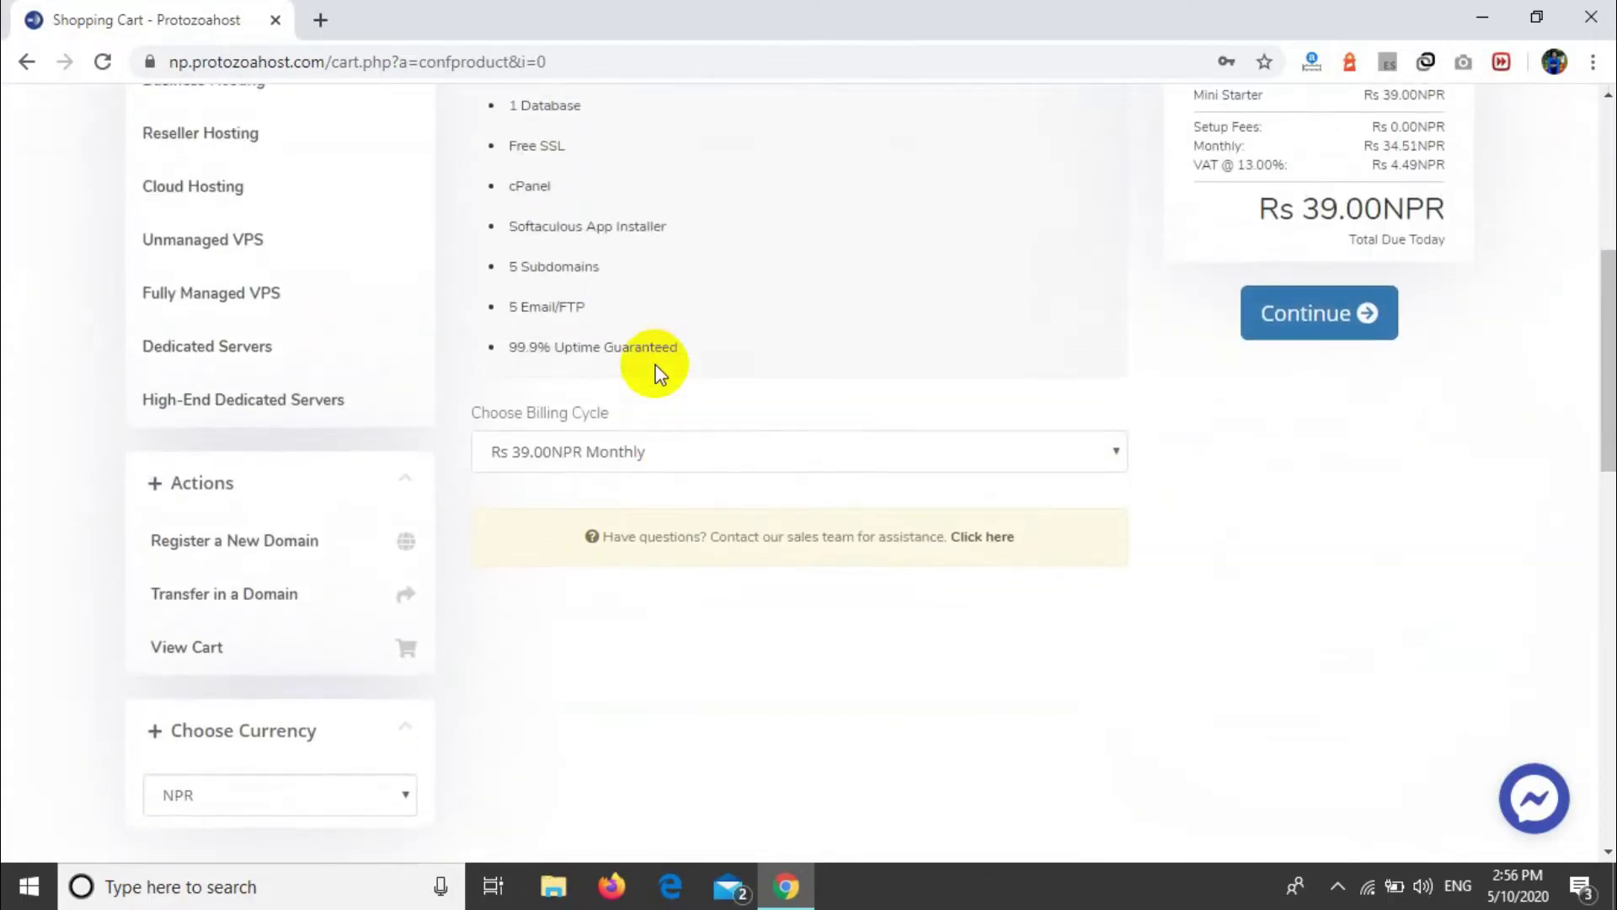
click(674, 453)
click(674, 453)
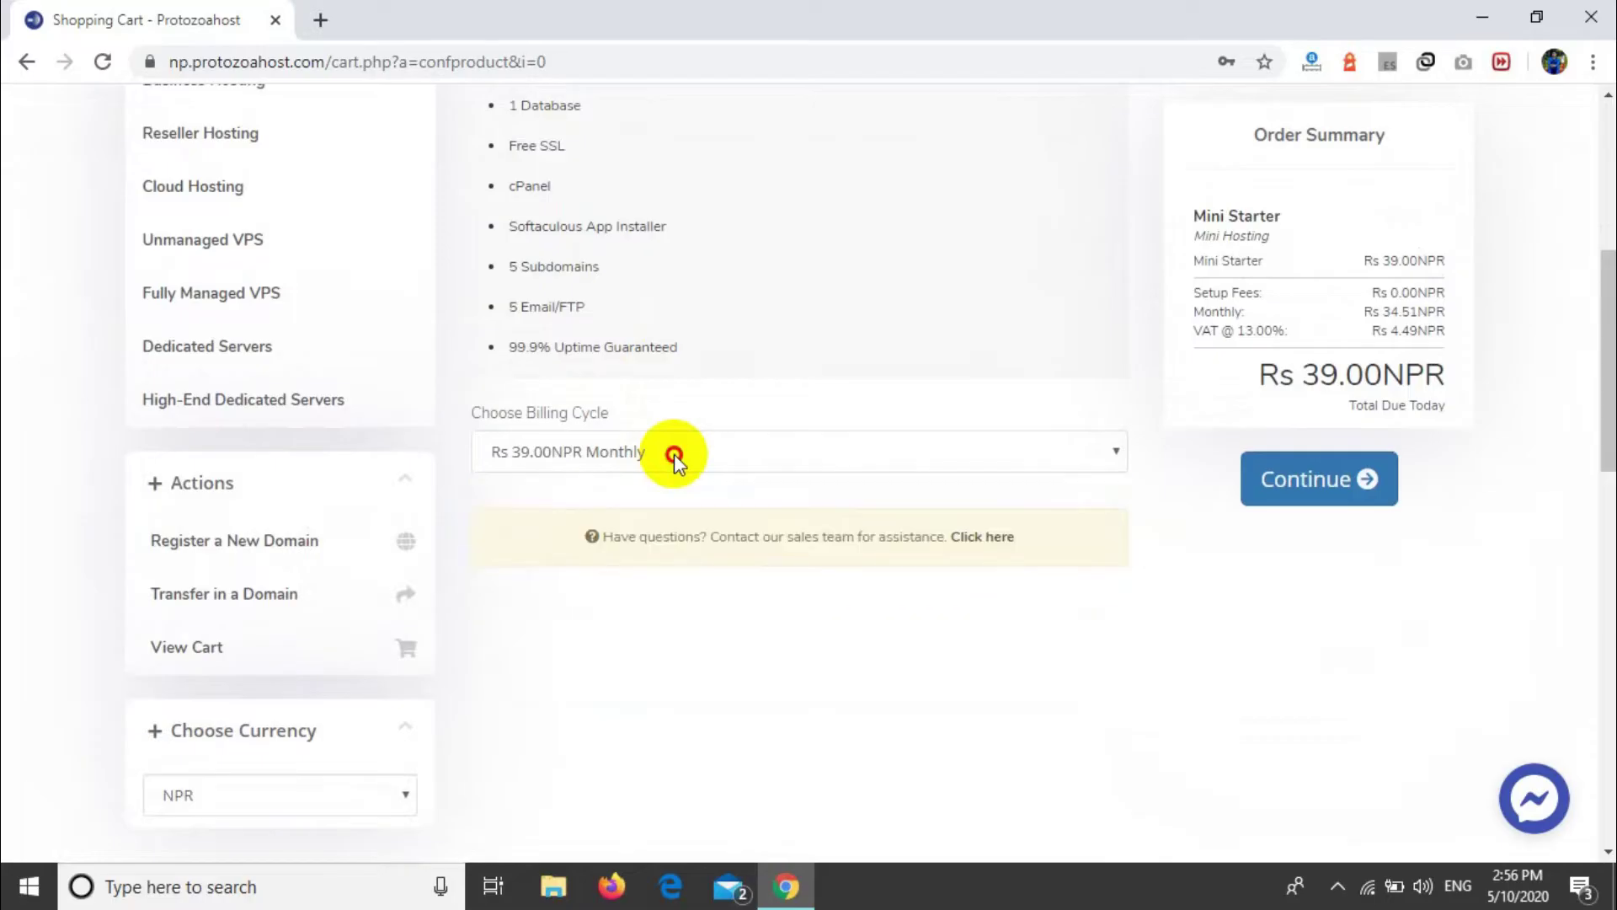
click(674, 453)
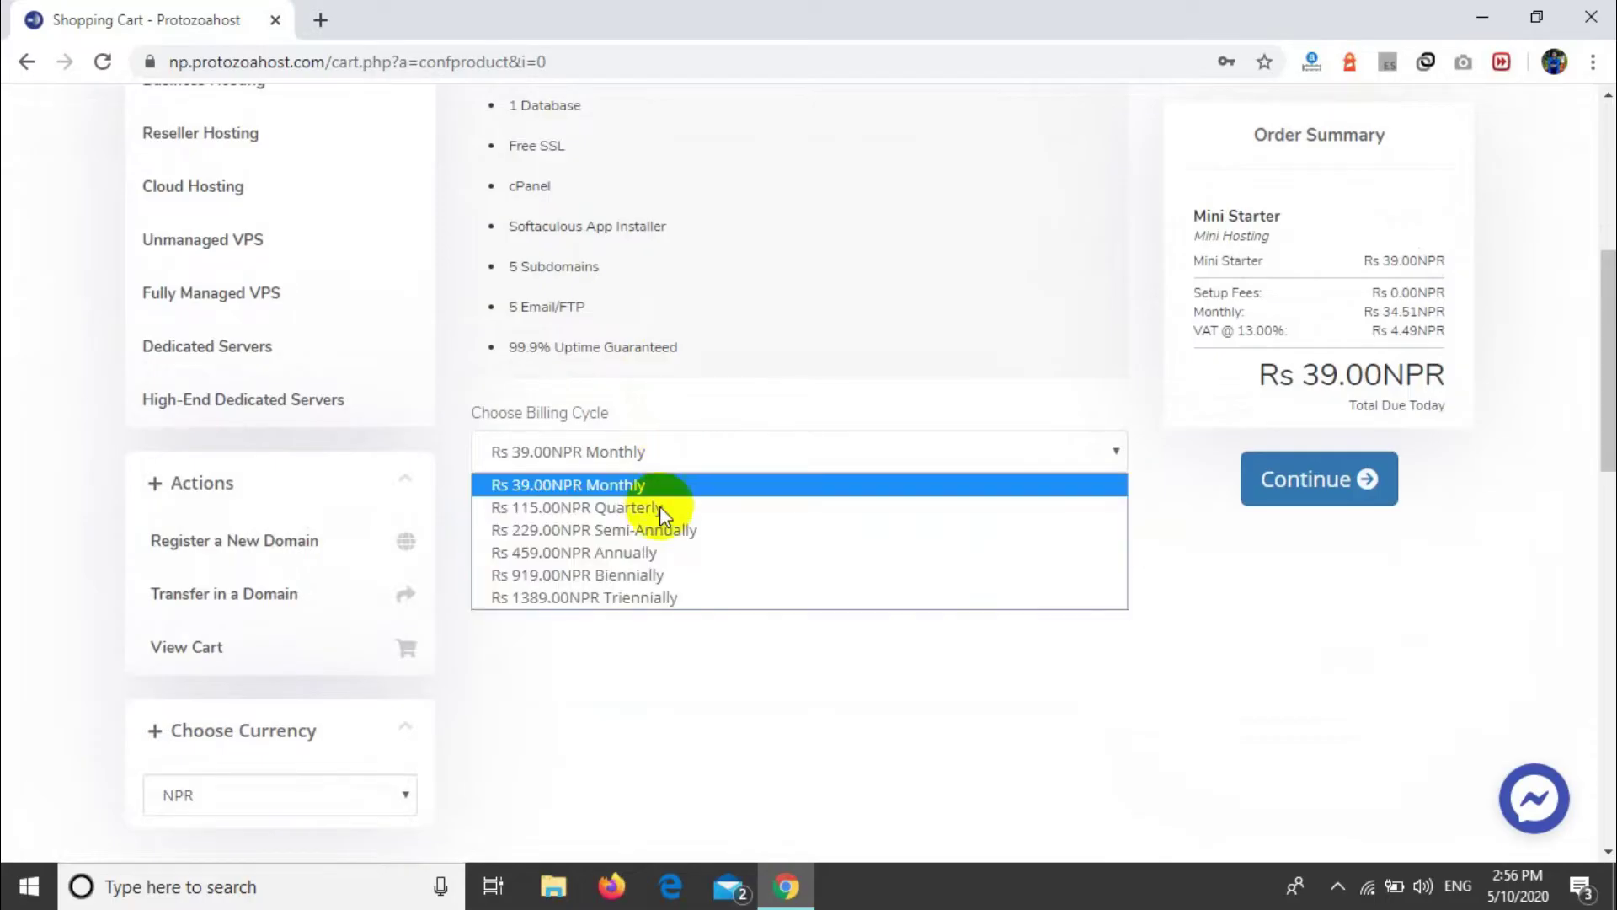
click(698, 453)
click(697, 453)
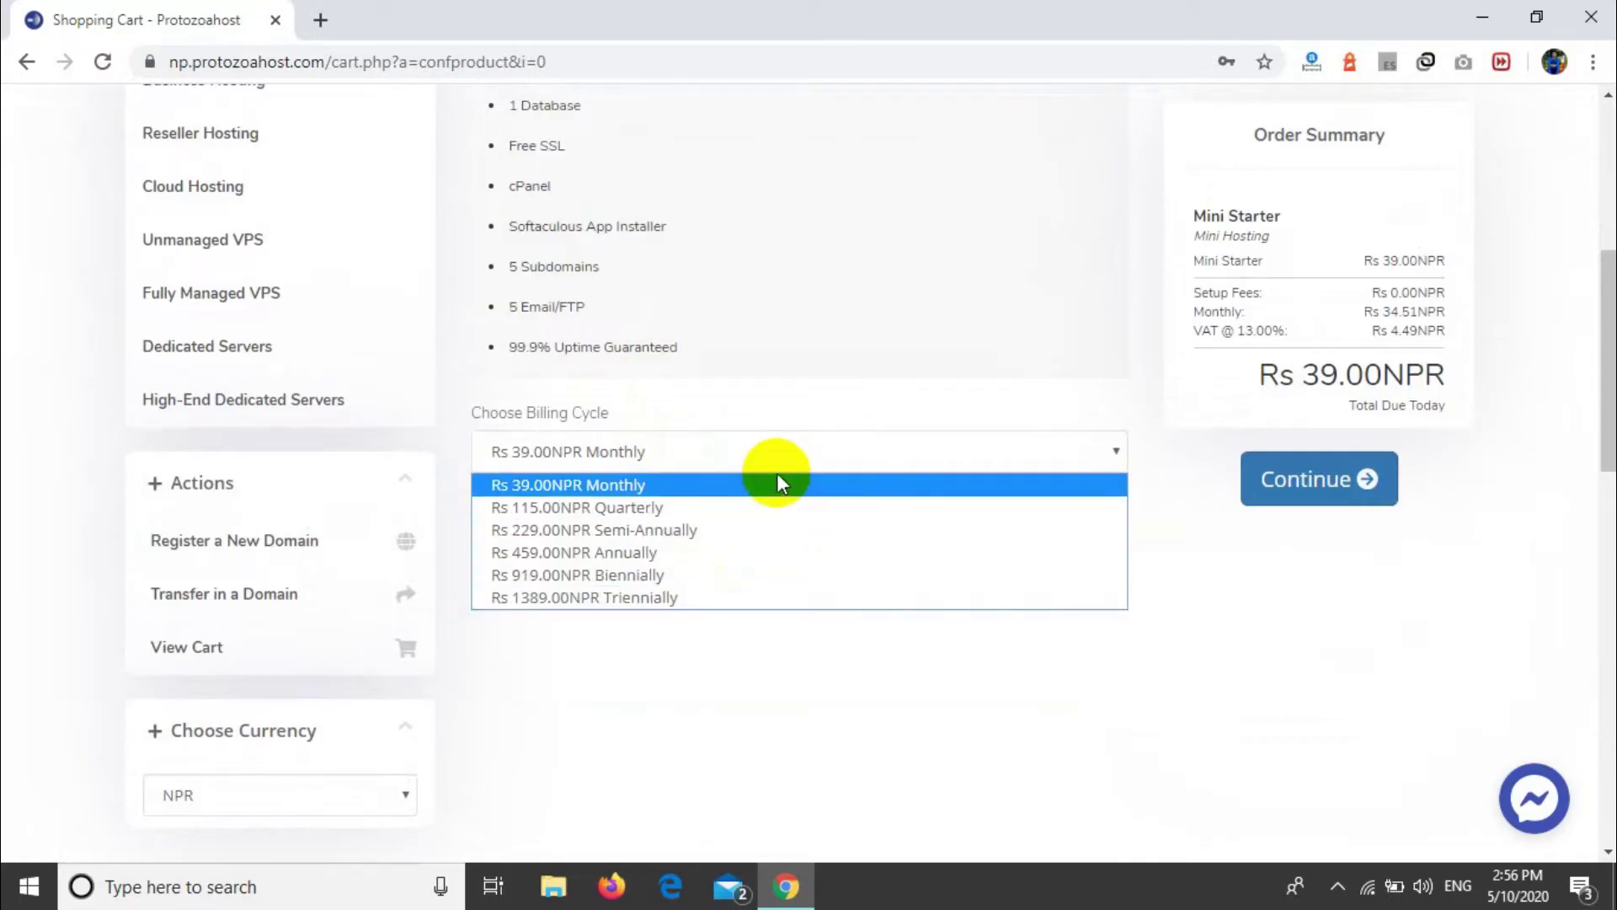
click(838, 455)
Step: Review the order summary: Mini Starter price, VAT and Rs 39.00NPR total due today
scroll(1177, 469, up, 2)
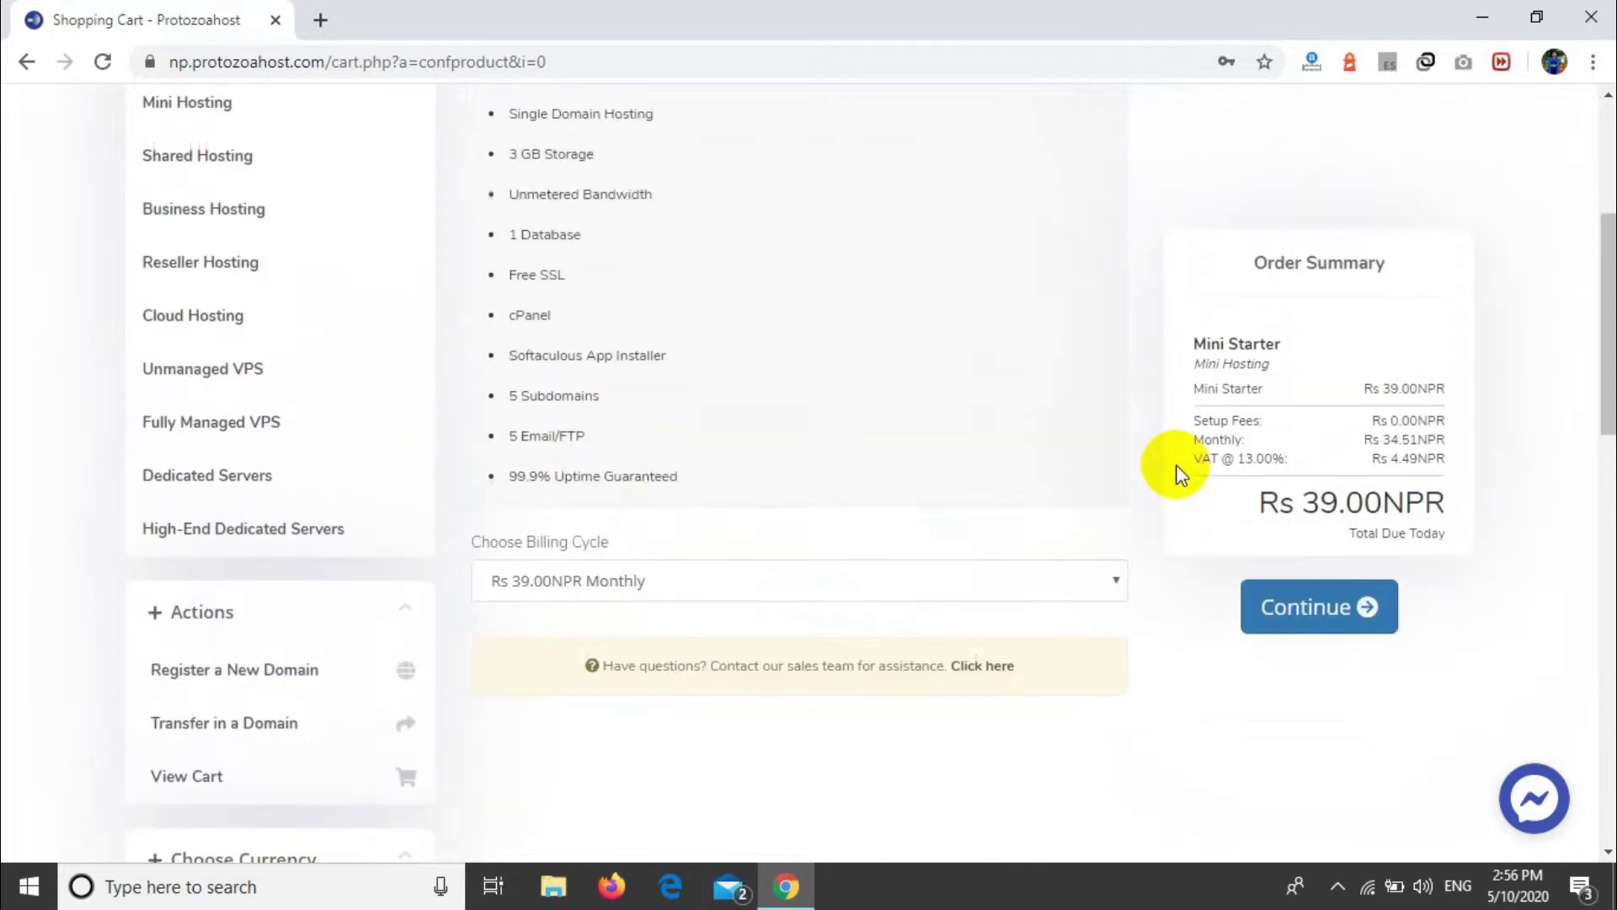
drag(1251, 145, 1254, 368)
click(1253, 367)
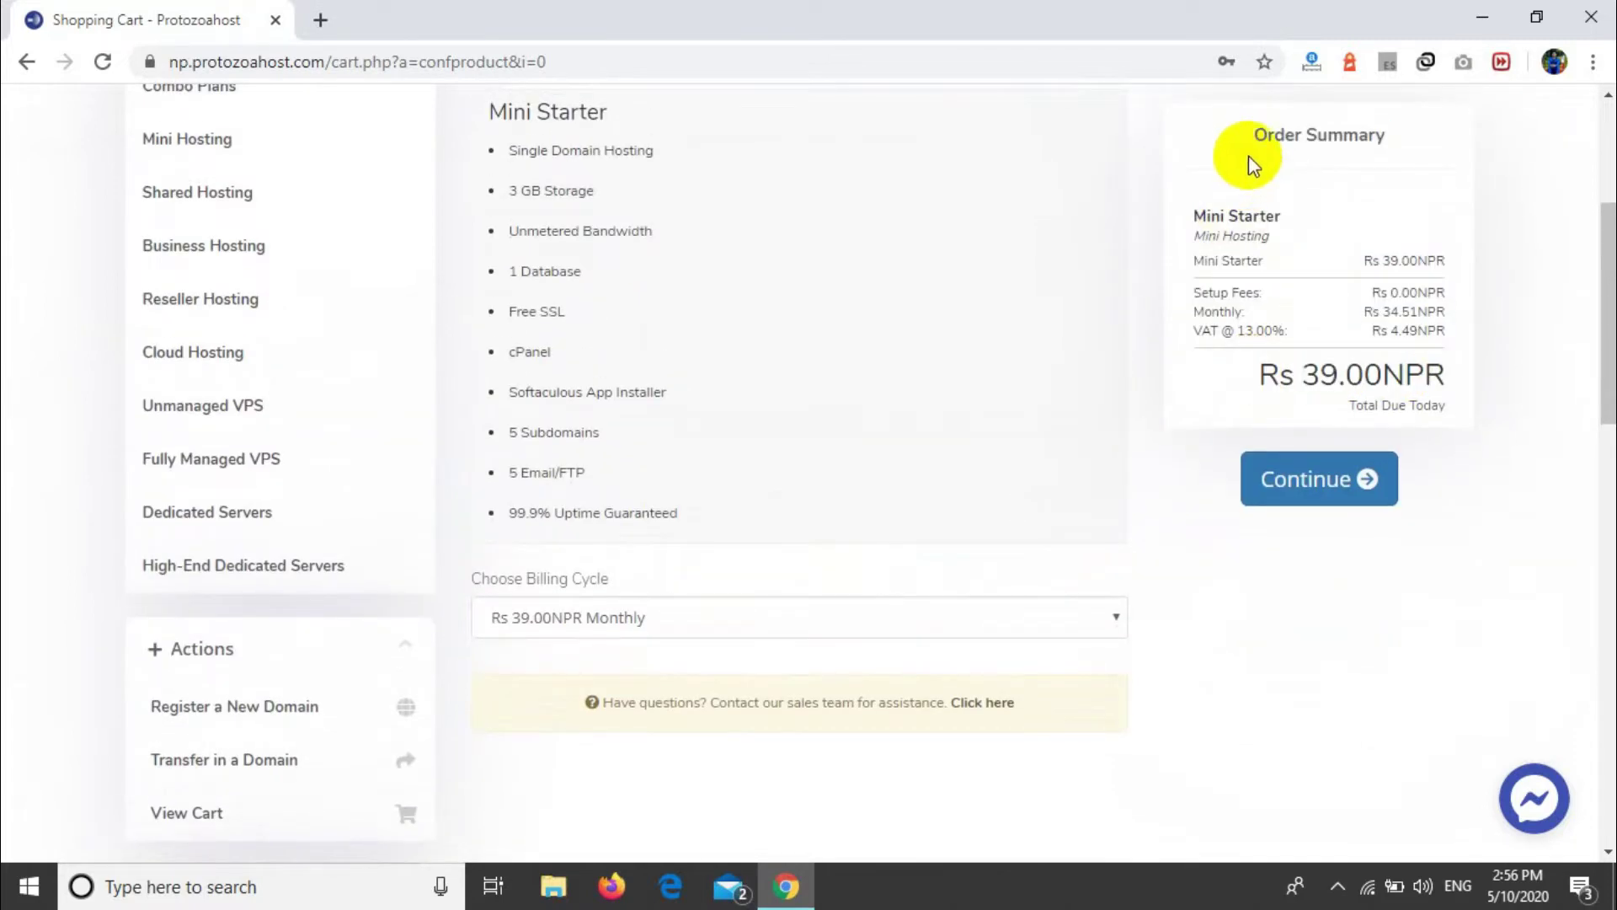
drag(1186, 211, 1352, 244)
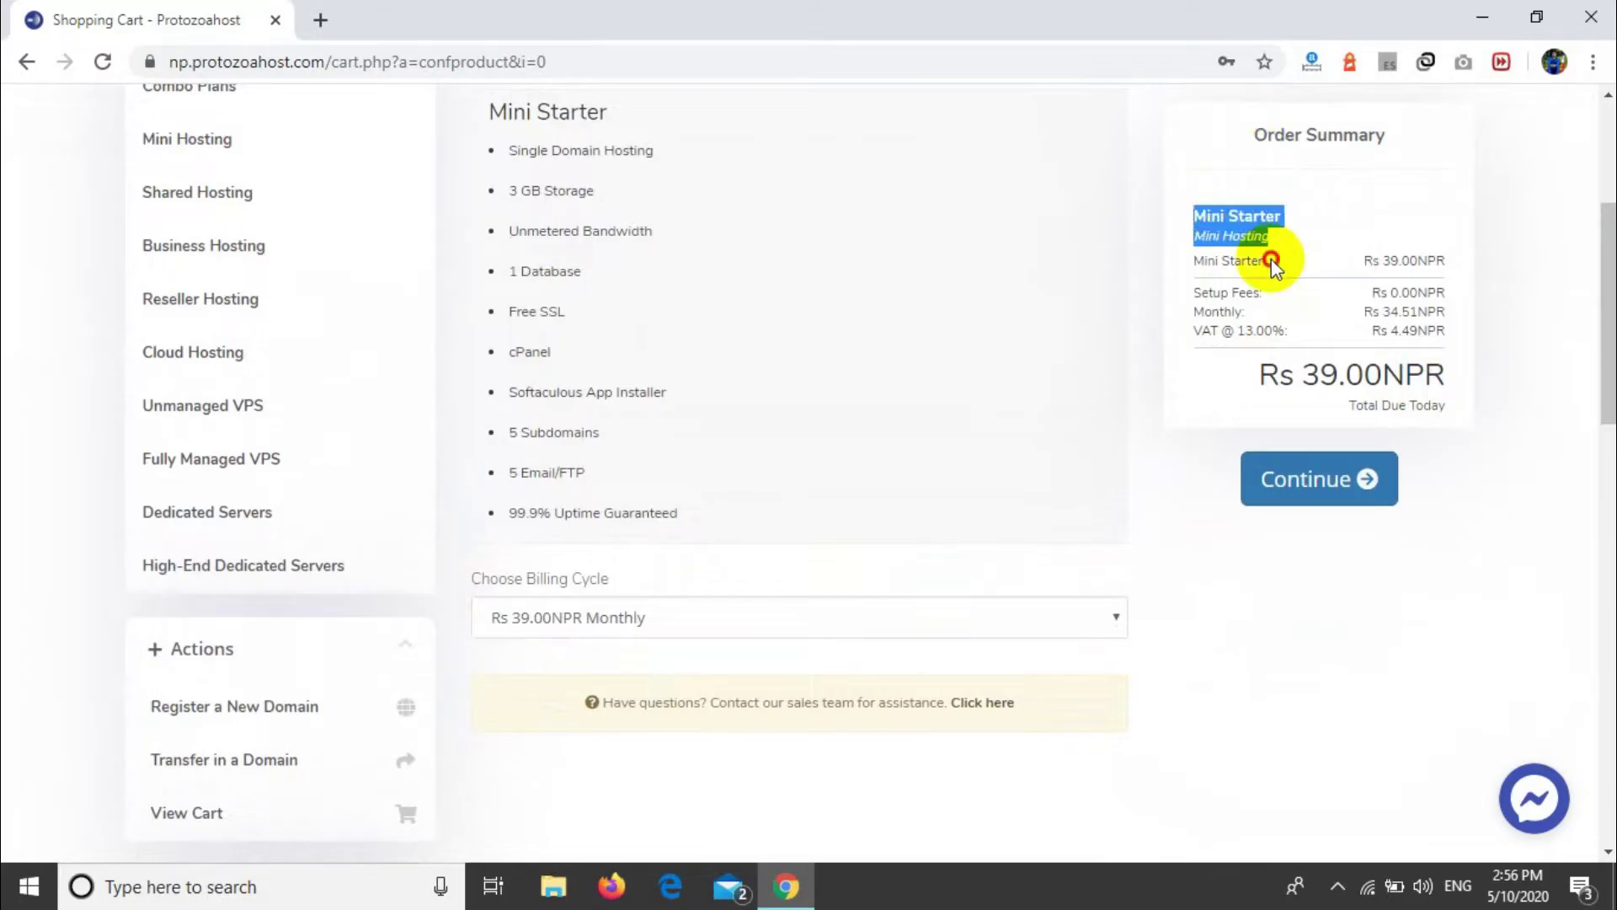
drag(1192, 260, 1445, 260)
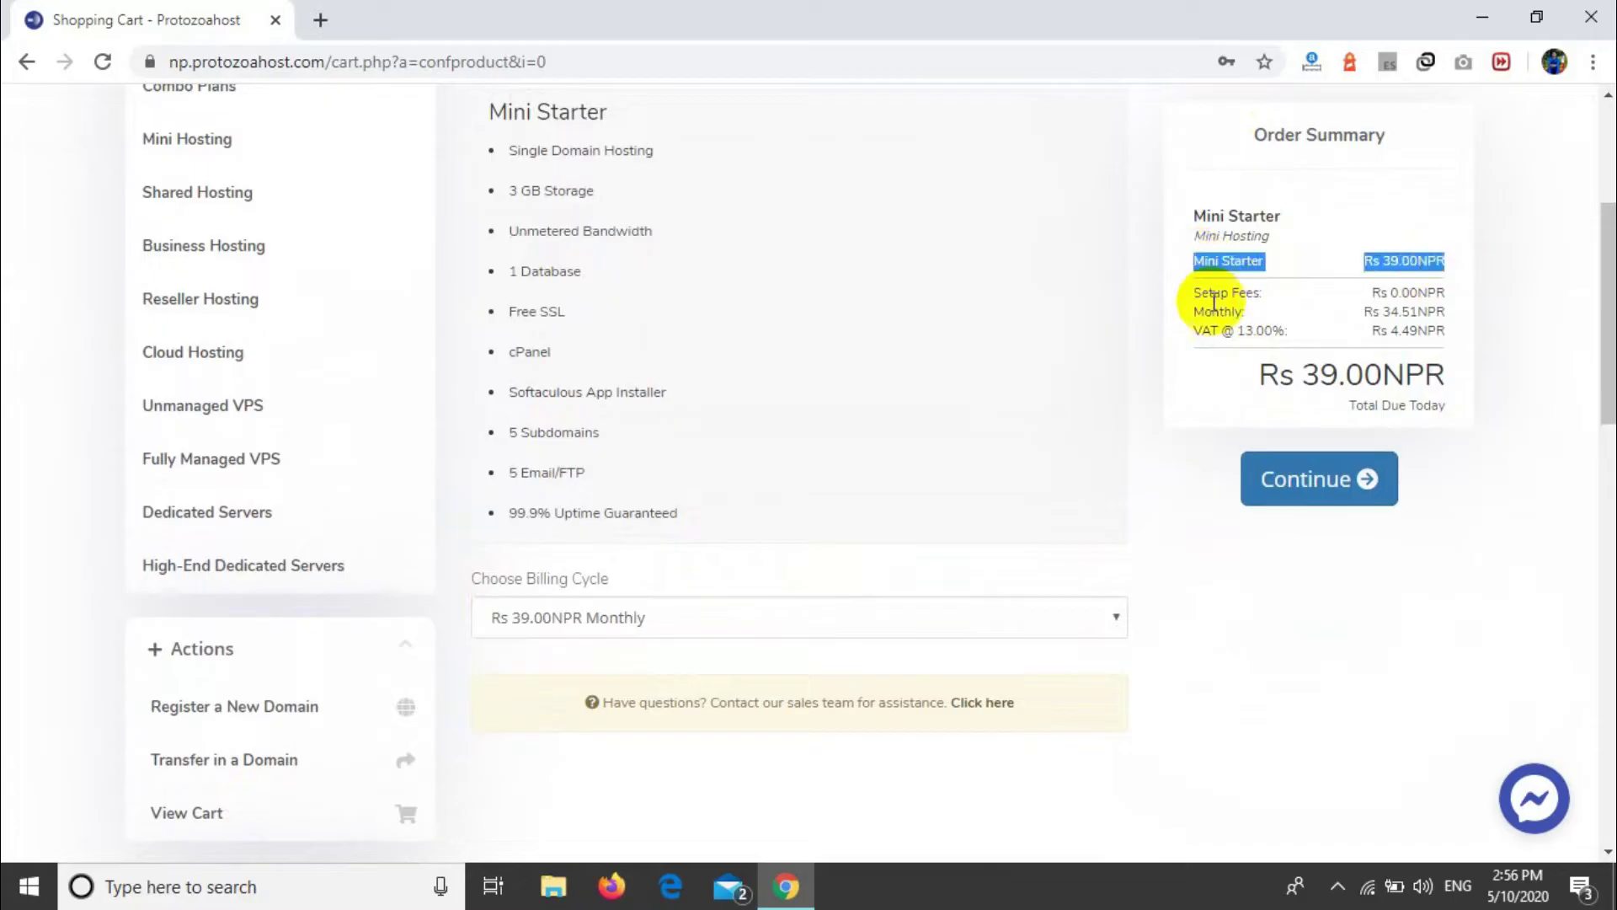
drag(1191, 311, 1223, 342)
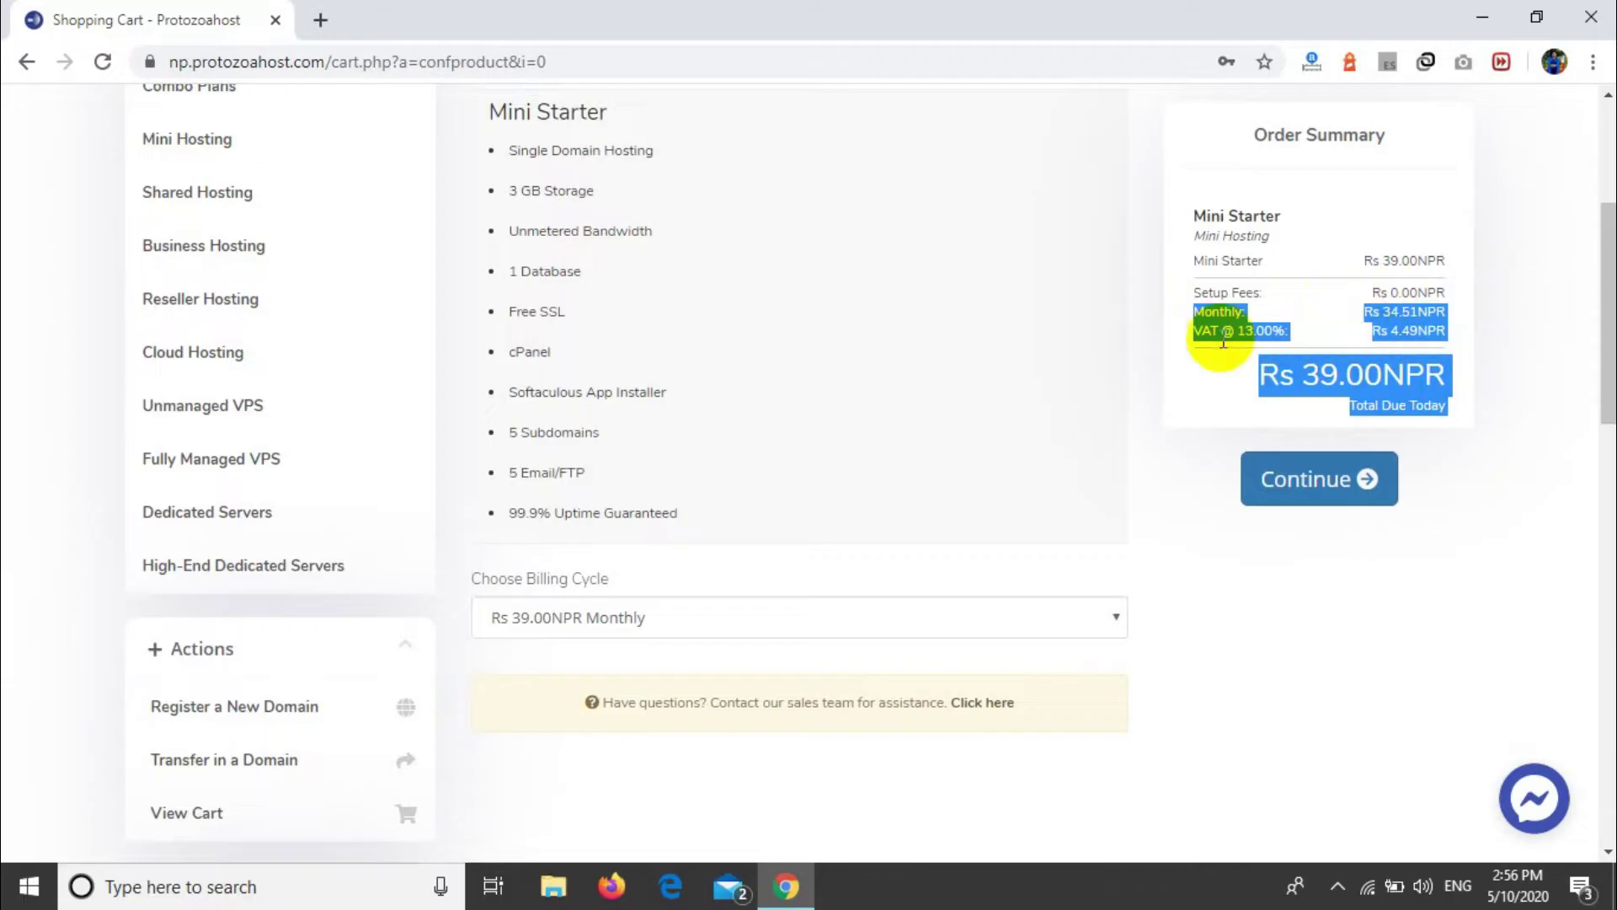
click(1217, 347)
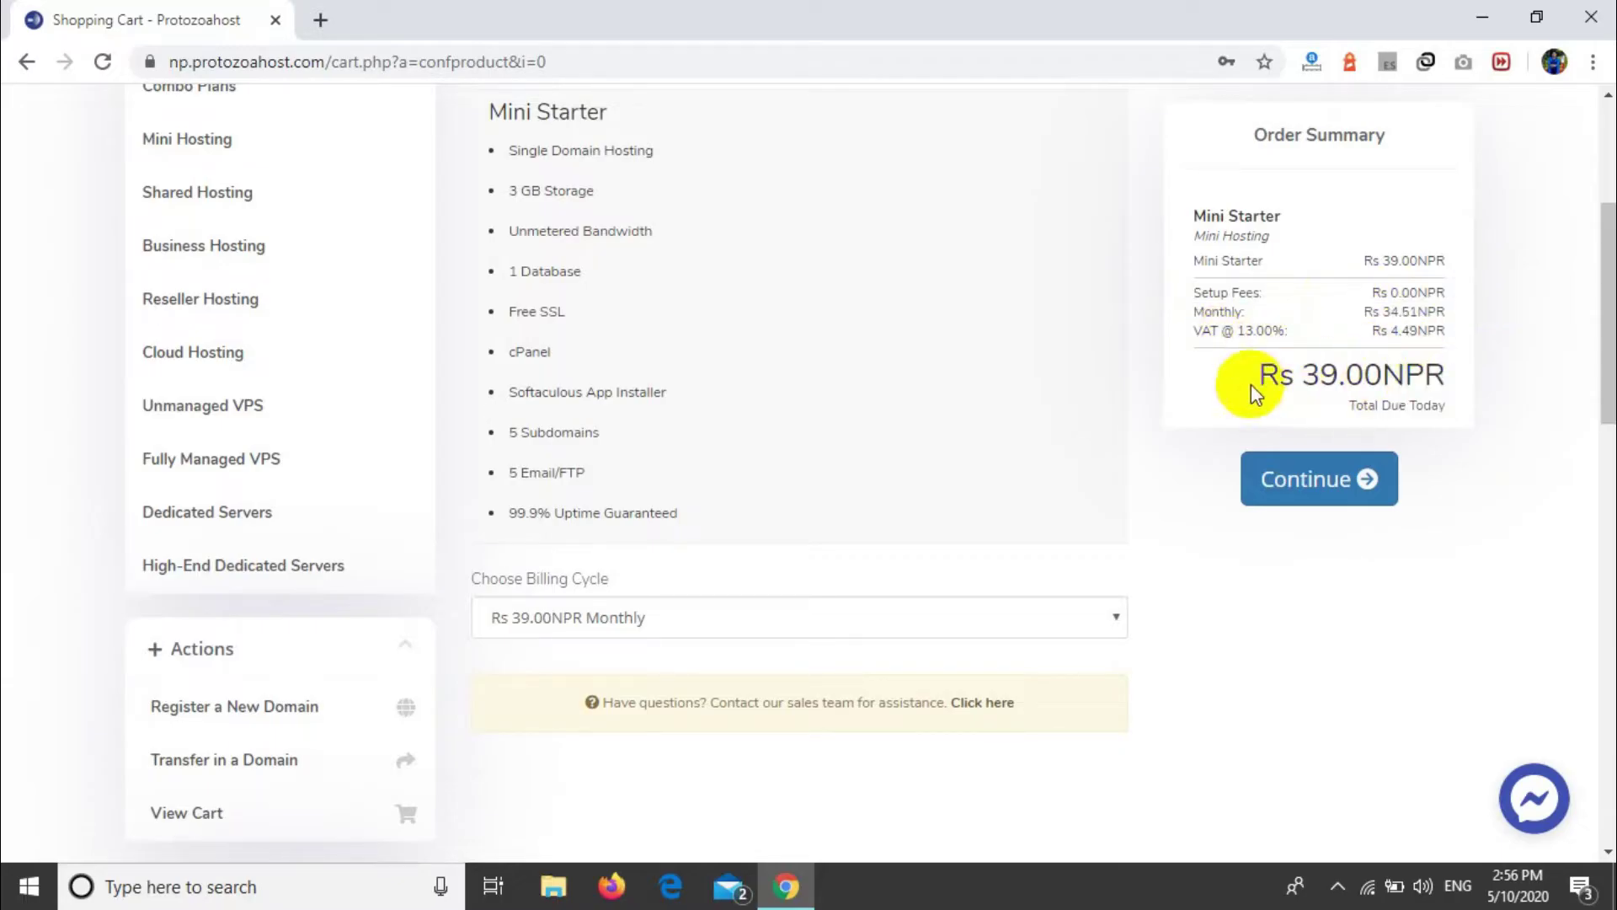
drag(1251, 384, 1497, 401)
click(1059, 433)
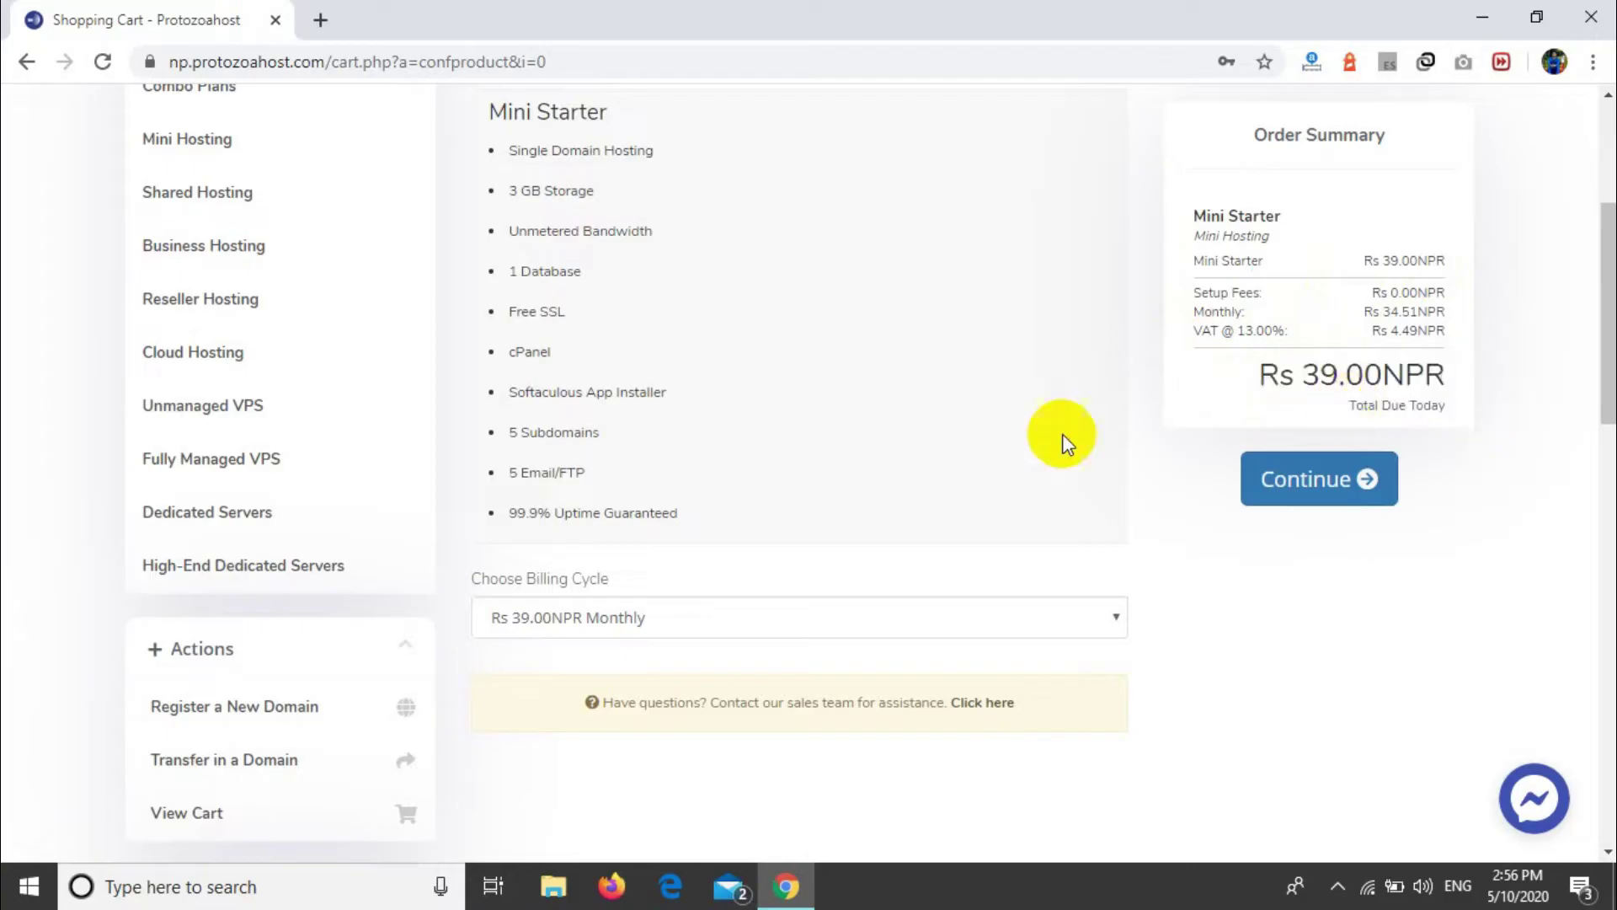
Step: Move the configured Mini Starter order on to the cart review
scroll(1063, 433, up, 4)
scroll(935, 493, down, 4)
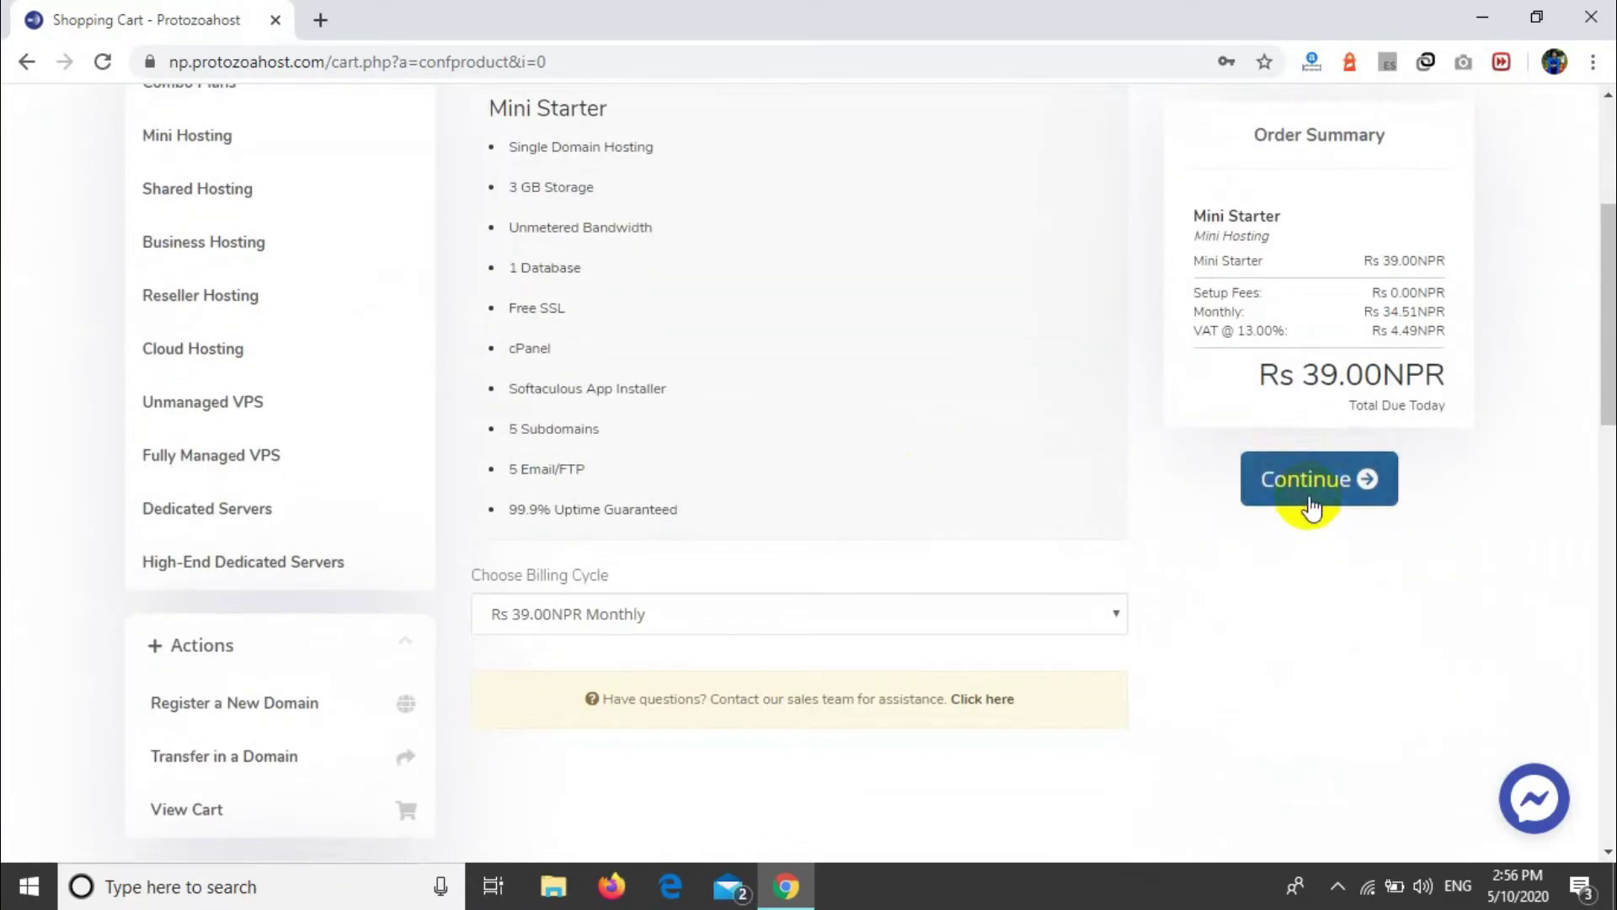
scroll(1110, 345, up, 4)
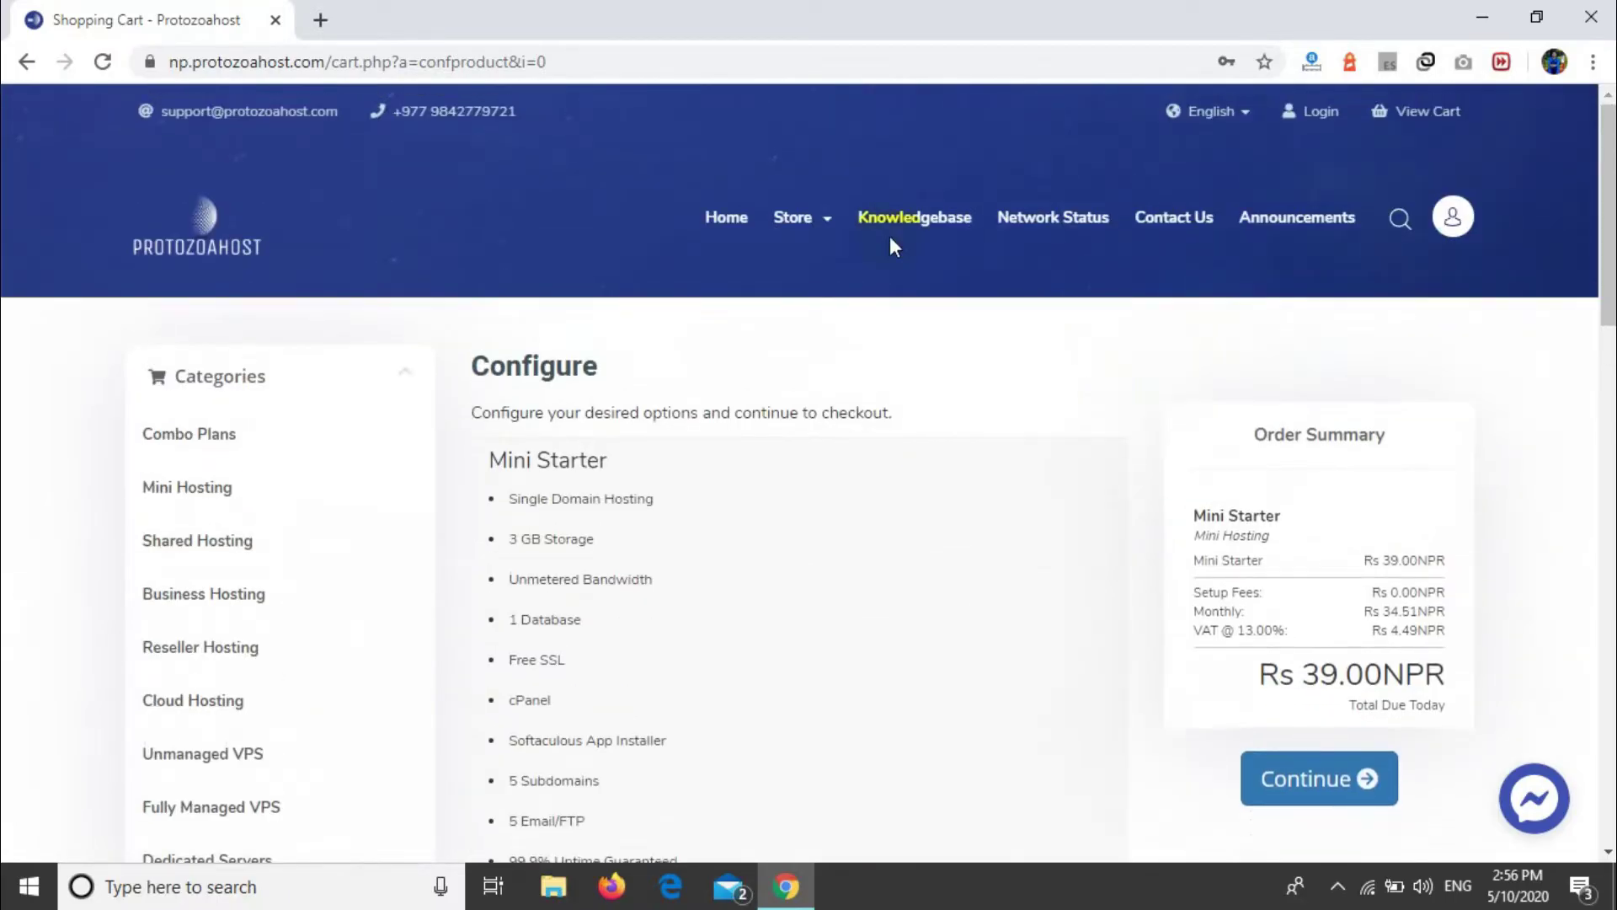
click(813, 239)
click(842, 396)
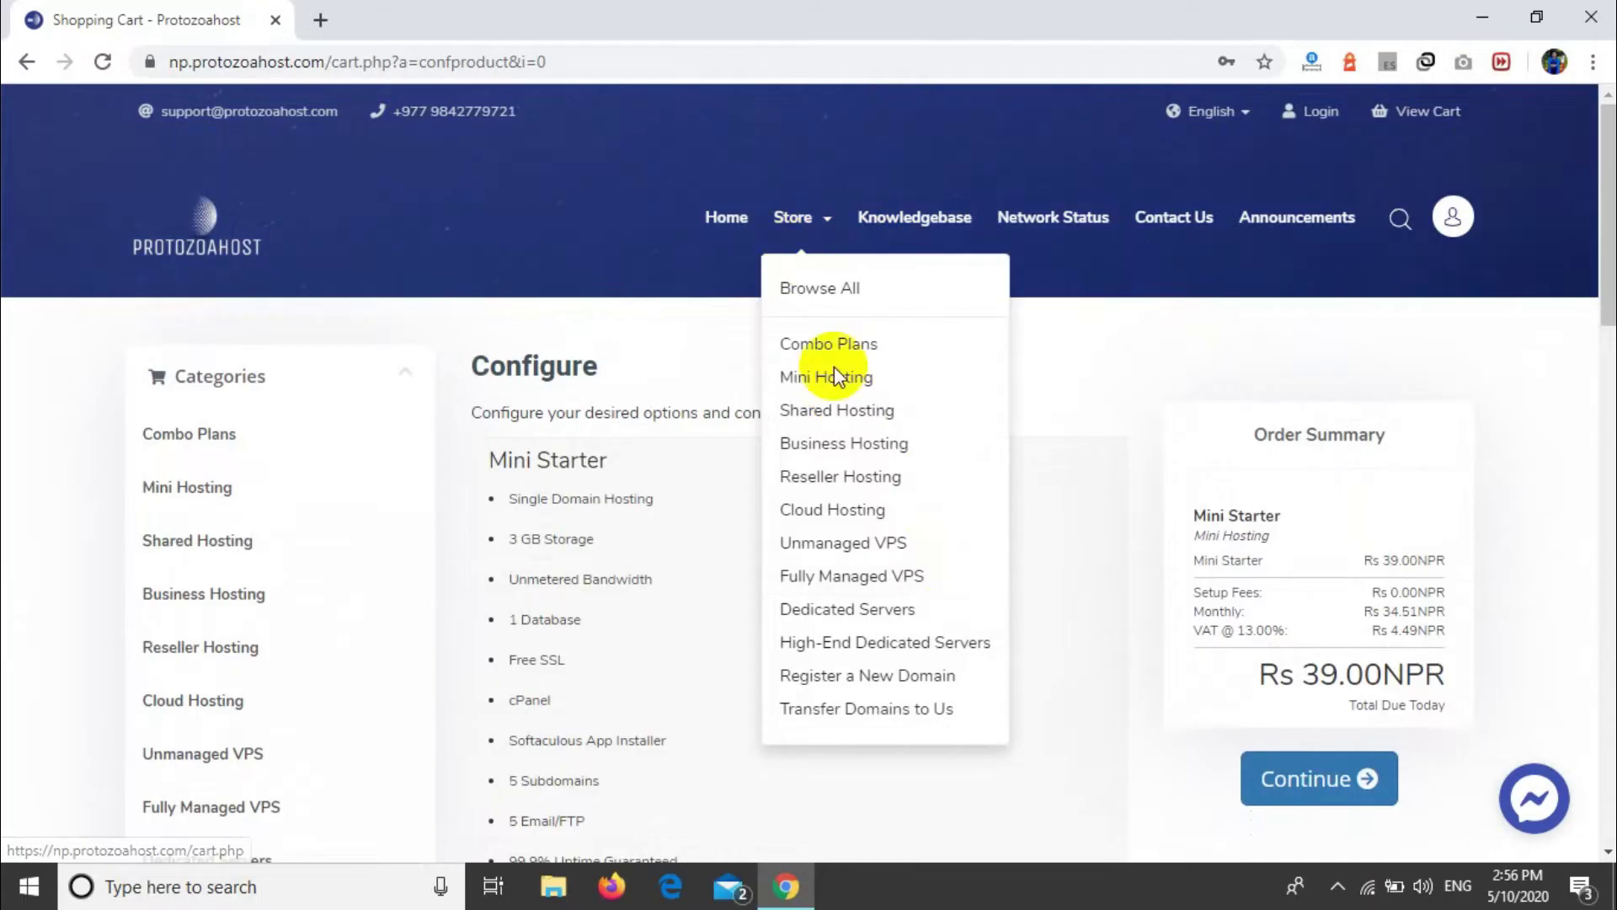
scroll(889, 509, down, 1)
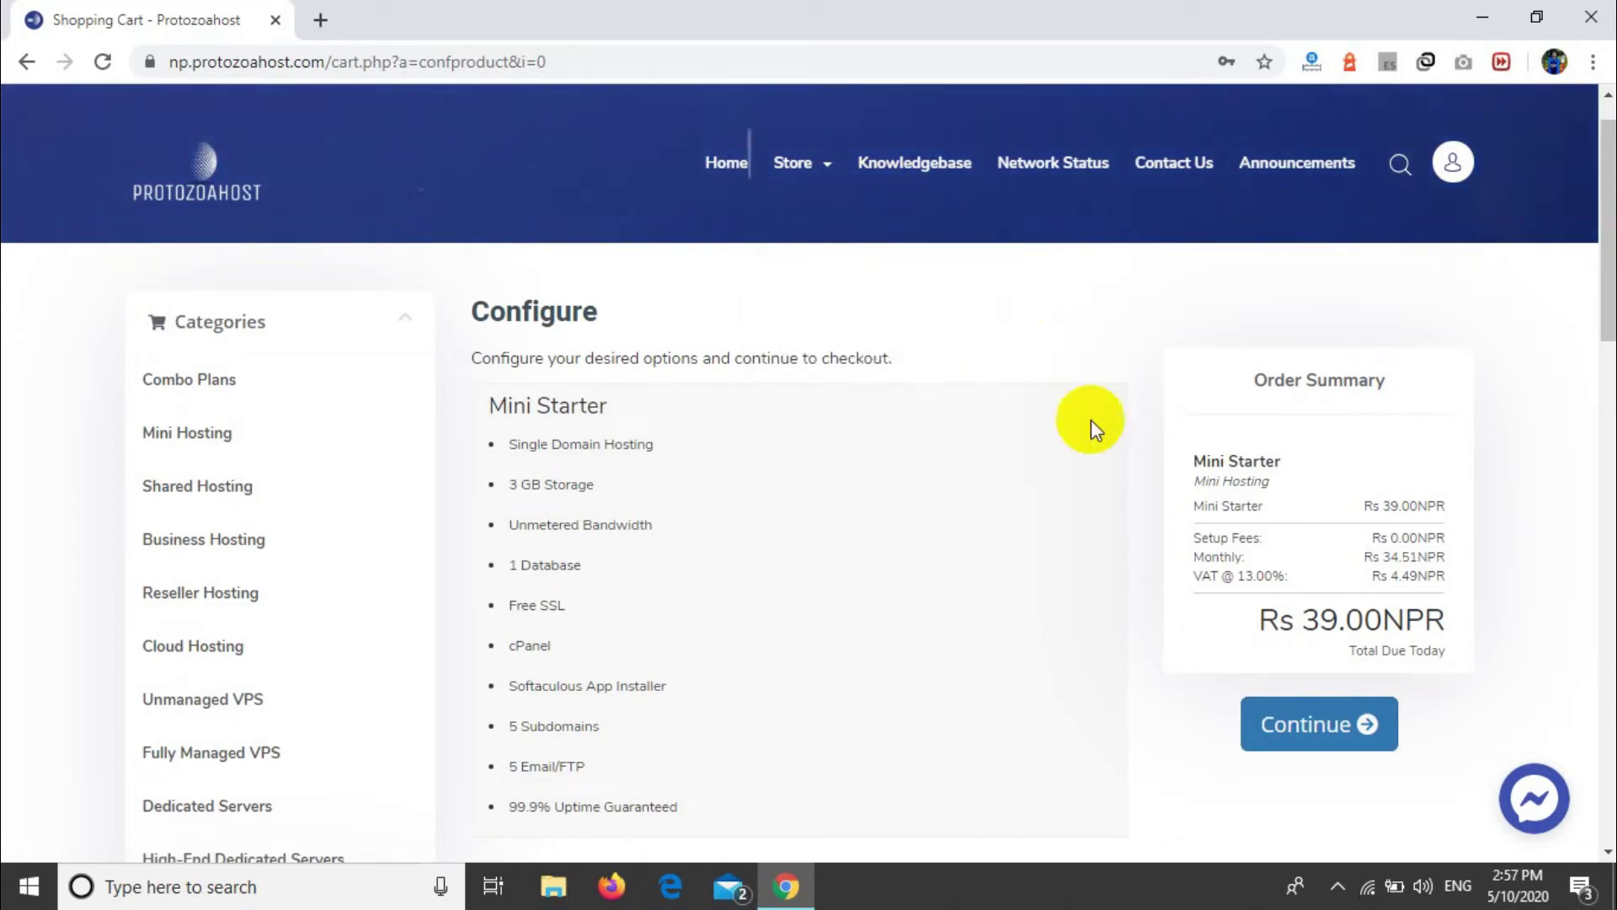
scroll(1117, 537, down, 1)
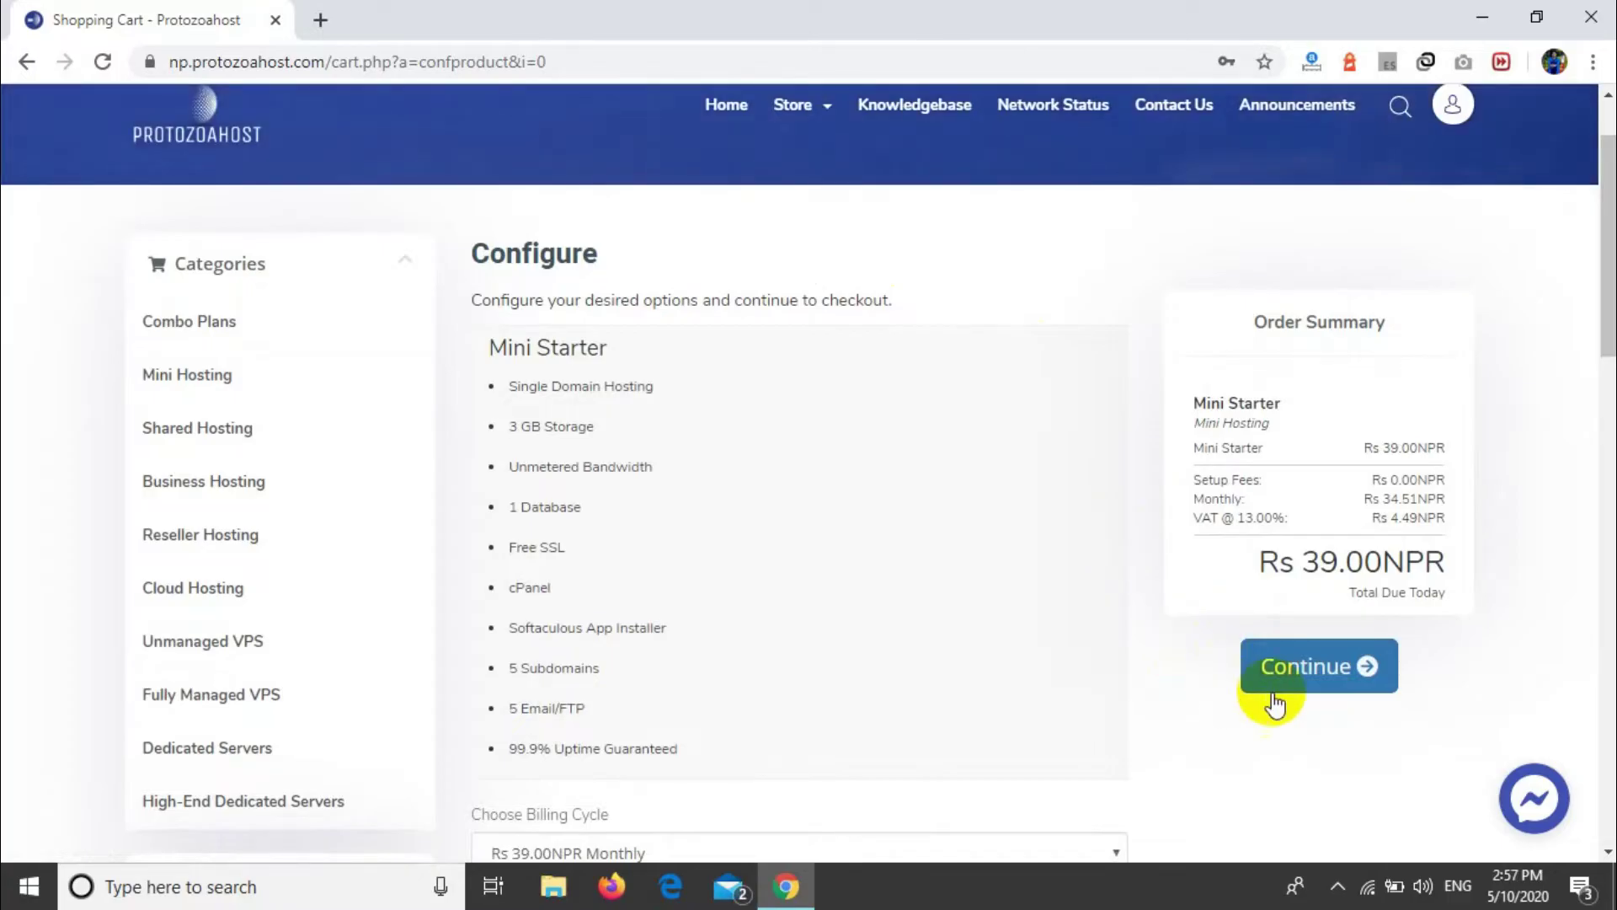
click(1332, 677)
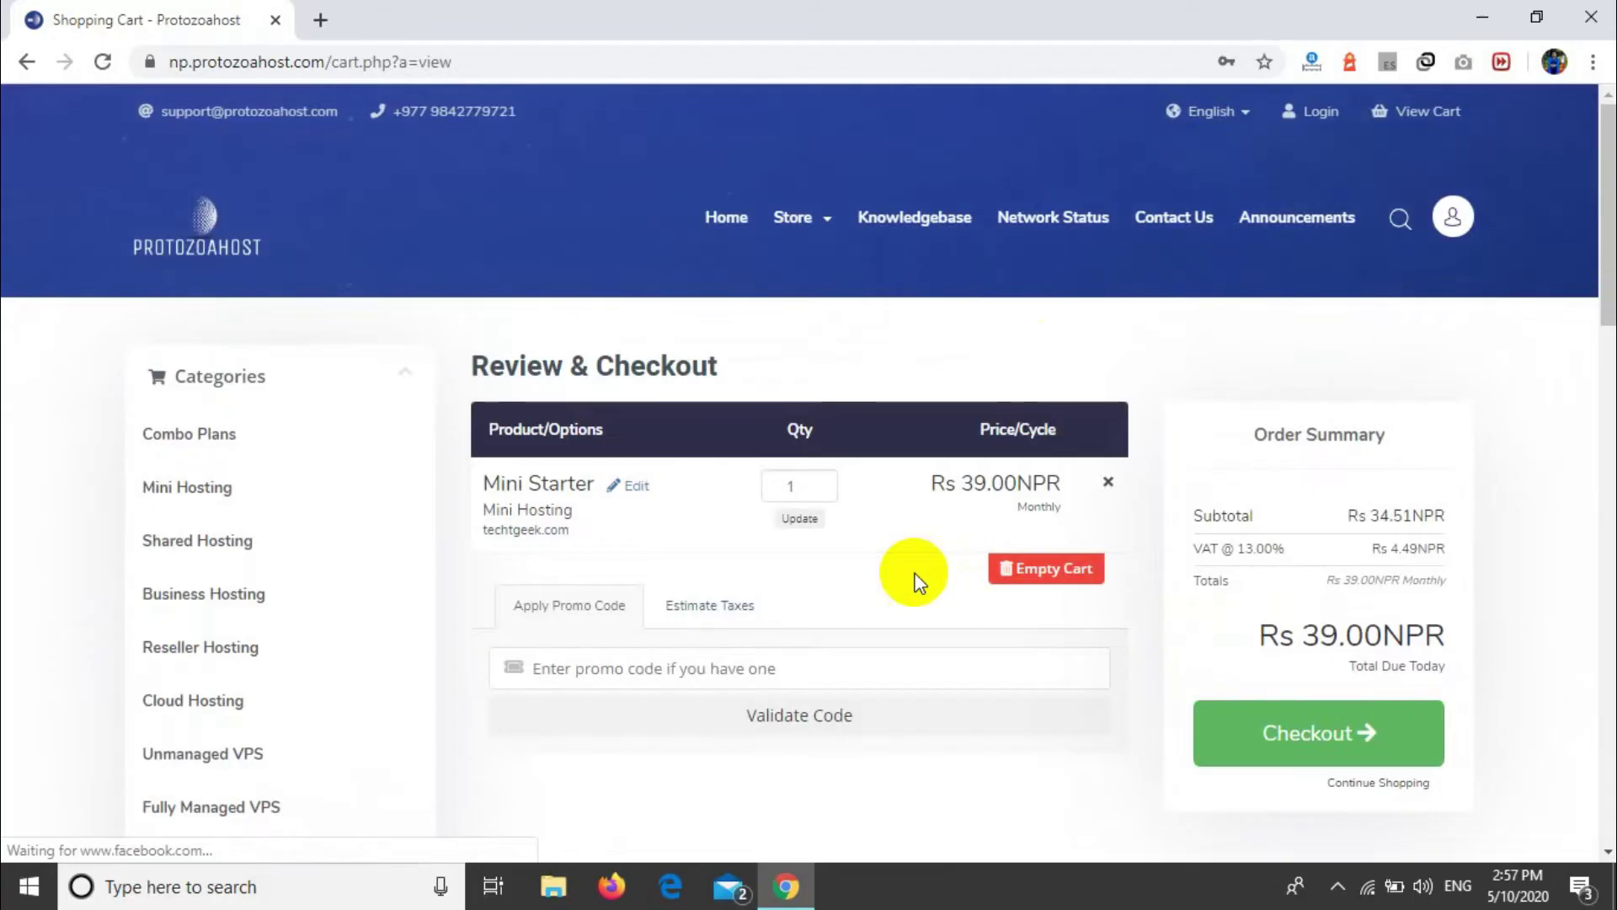
Step: Skip the promo code and check out the Rs 39.00NPR Mini Starter cart
triple_click(542, 358)
scroll(969, 753, down, 6)
scroll(970, 756, up, 4)
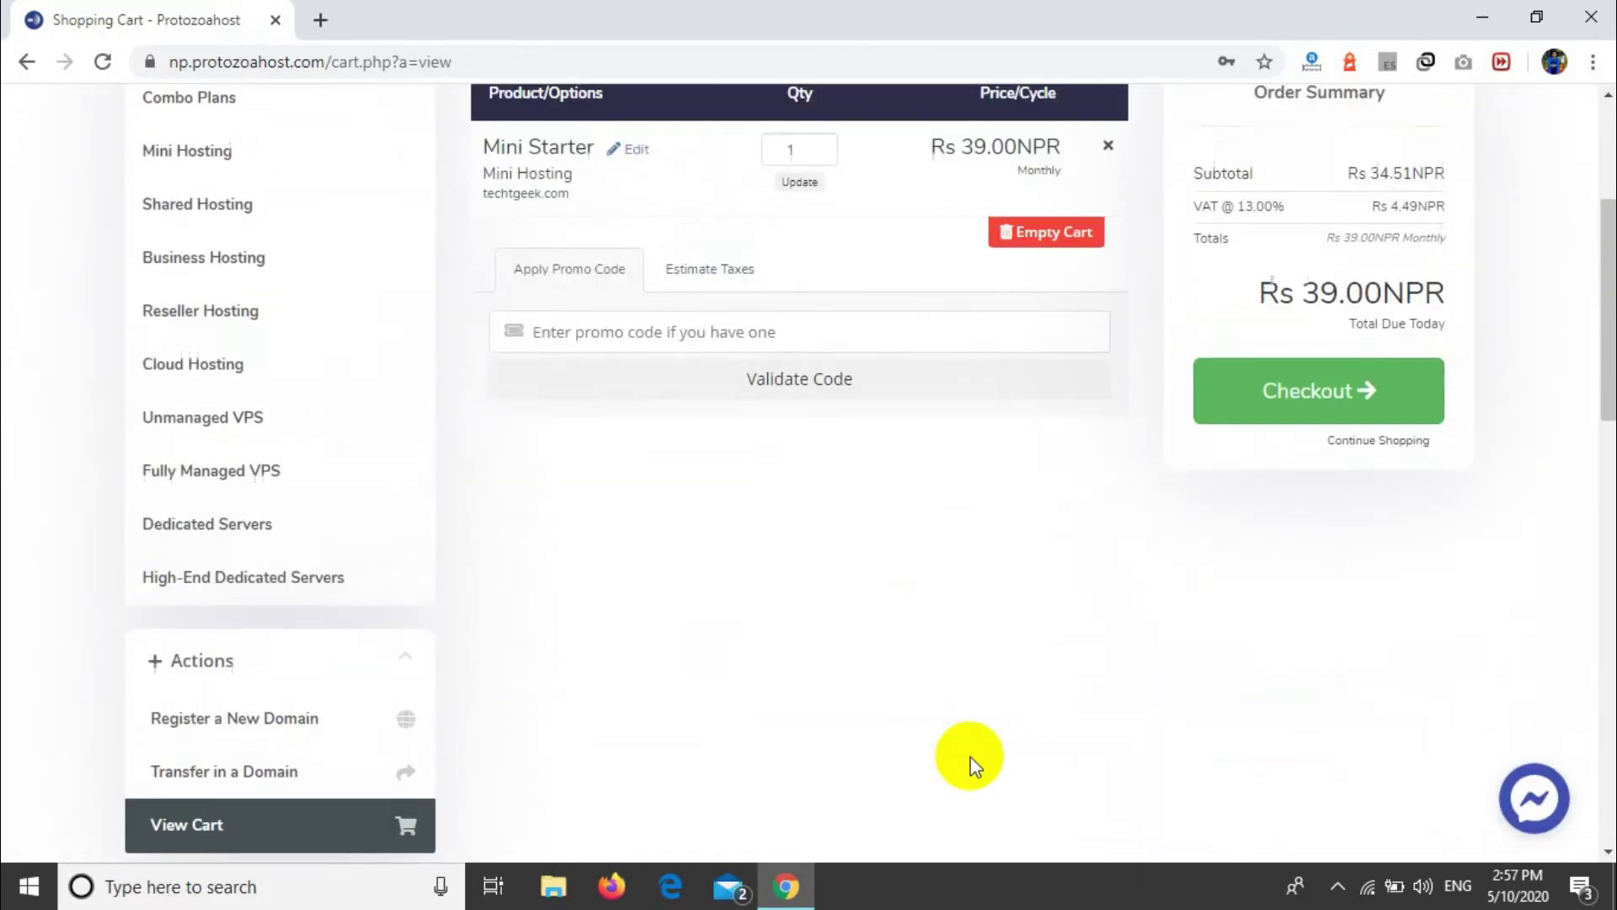
scroll(970, 757, up, 1)
click(682, 531)
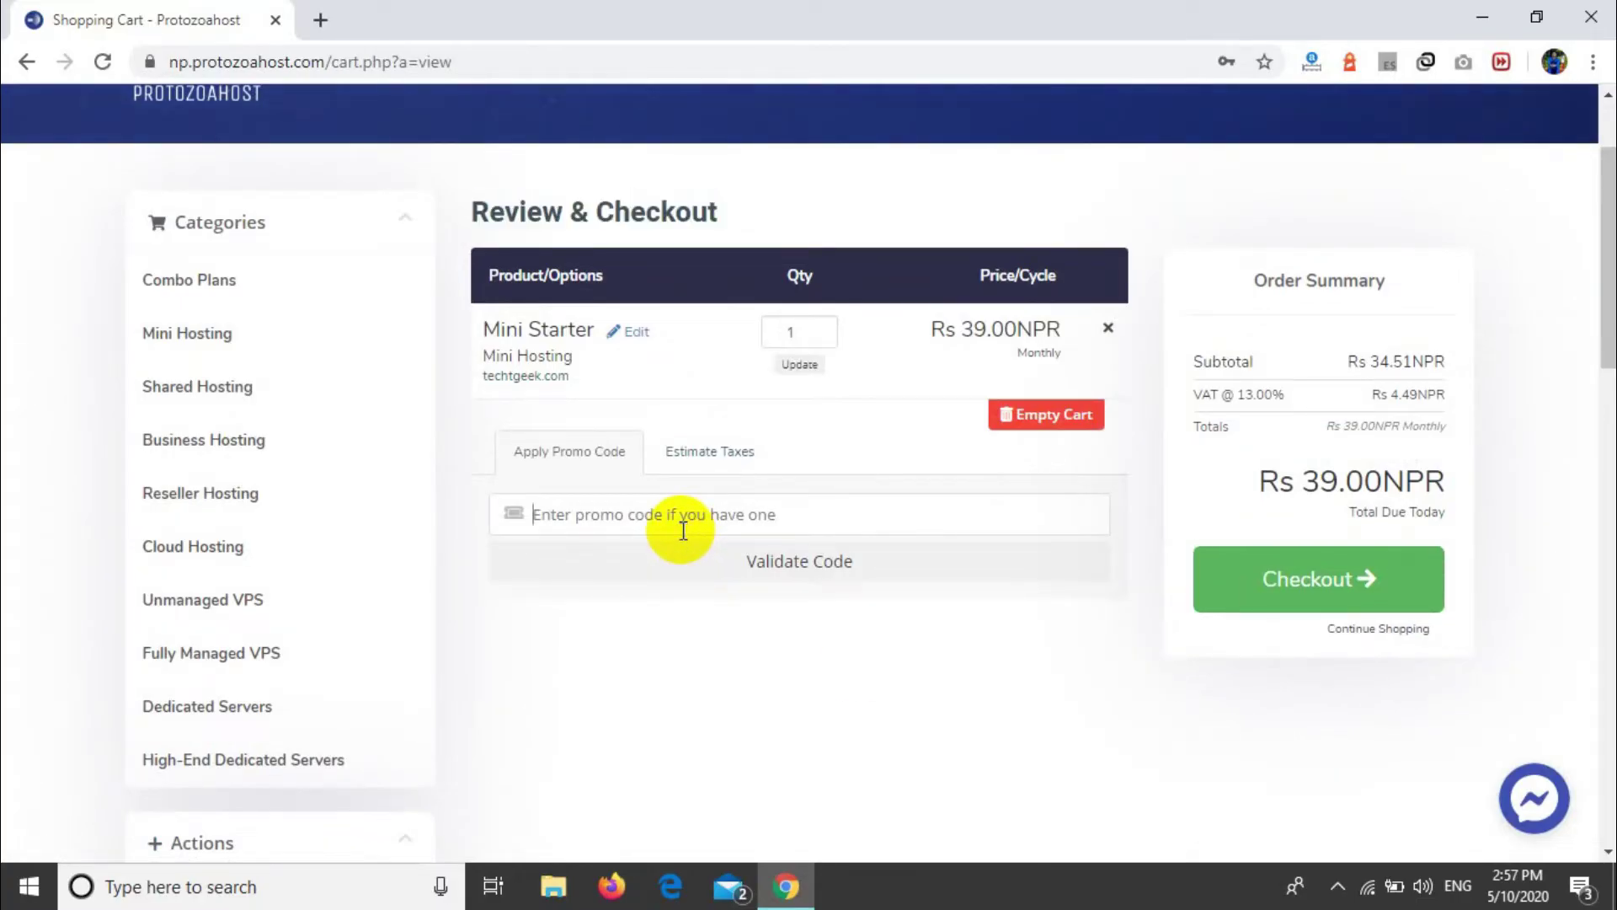
click(1244, 581)
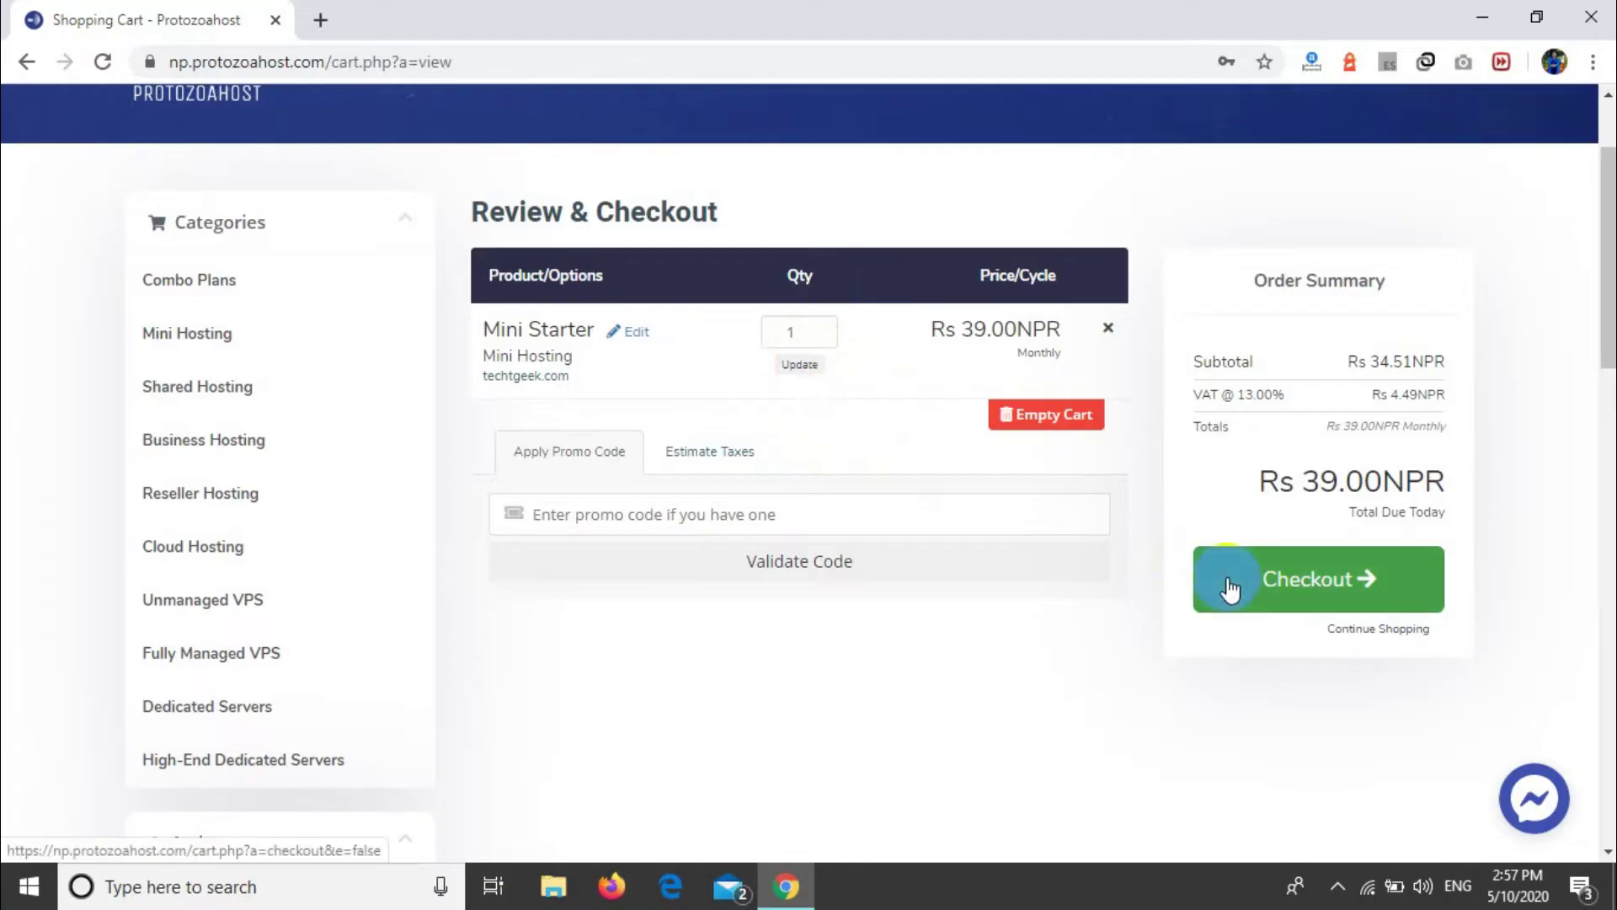
click(1301, 587)
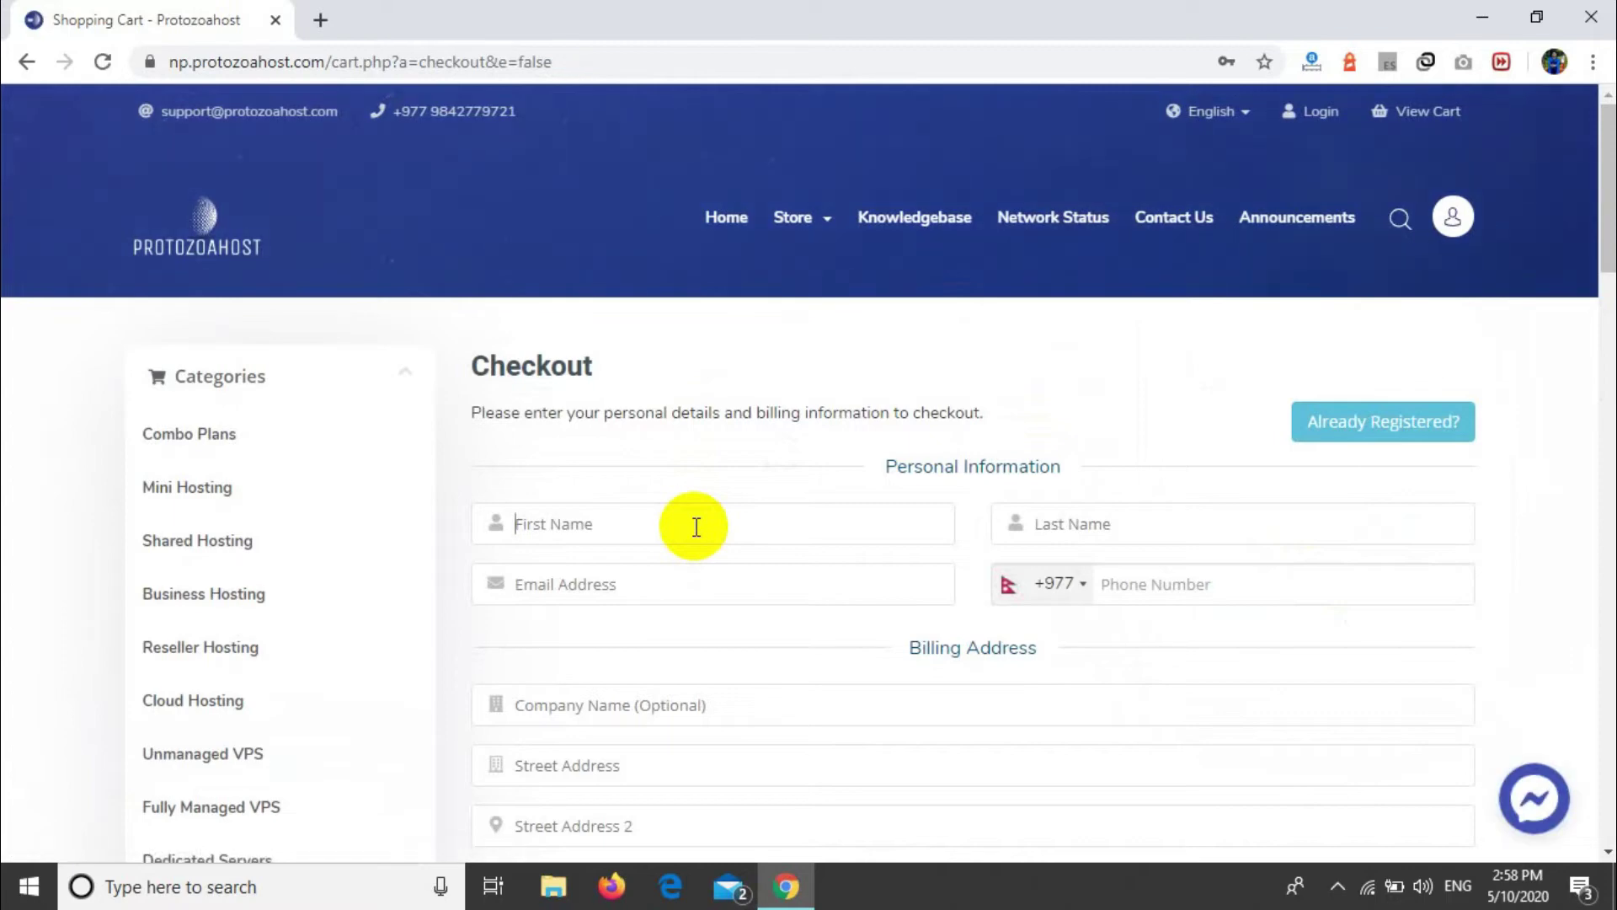
Step: Enter the customer's first name, last name and e-mail address under Personal Information
drag(885, 467, 1205, 508)
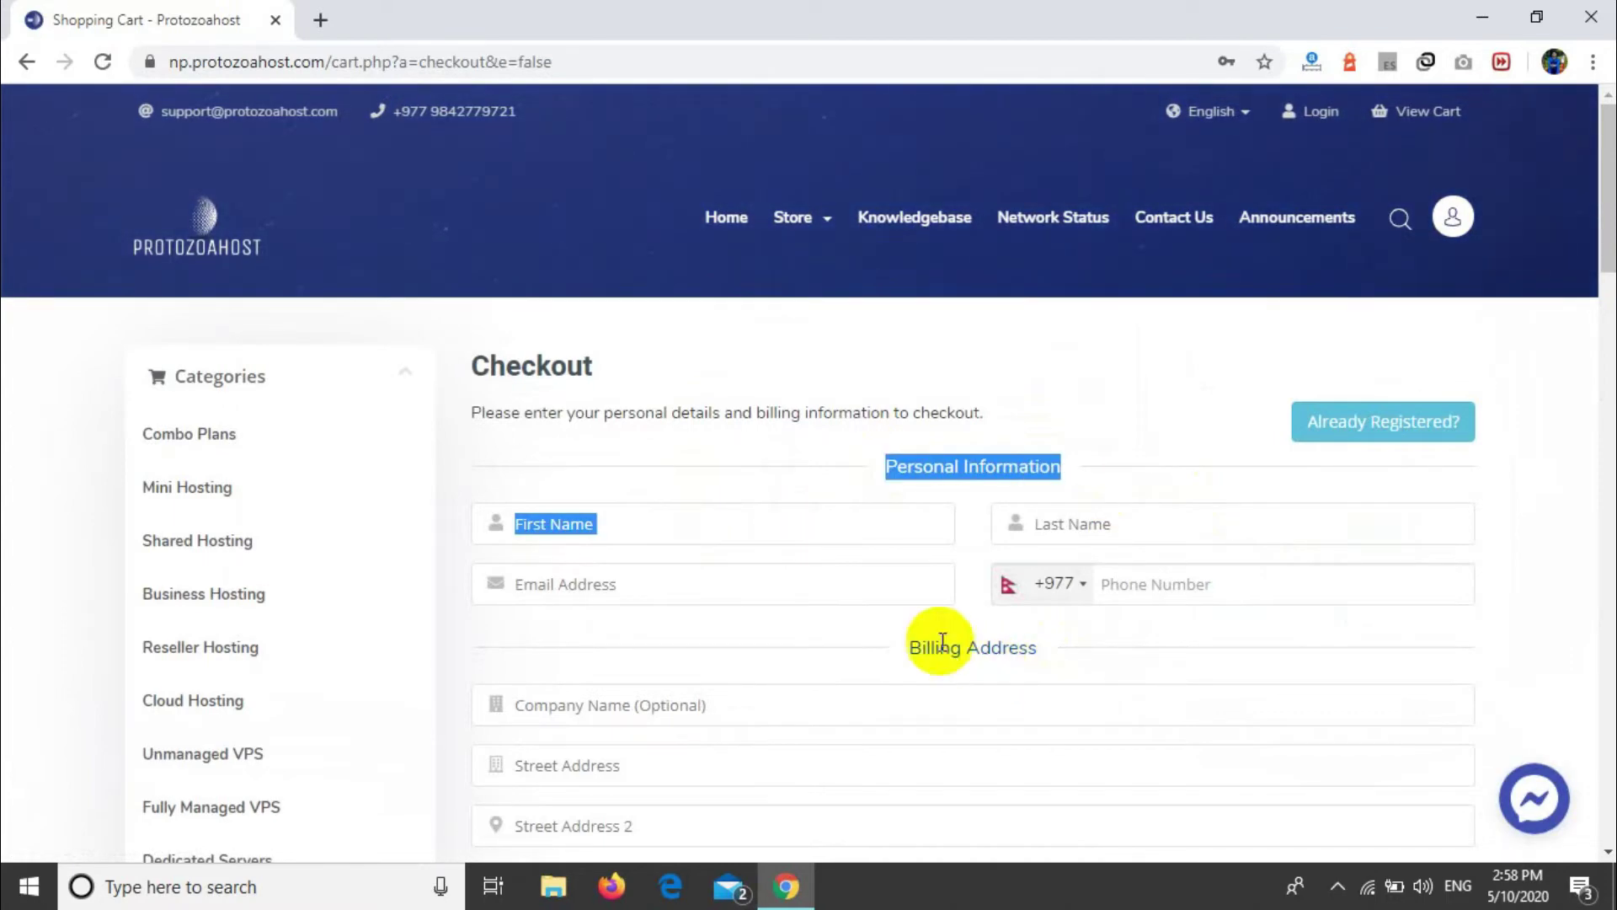
drag(895, 643, 1132, 669)
click(1132, 669)
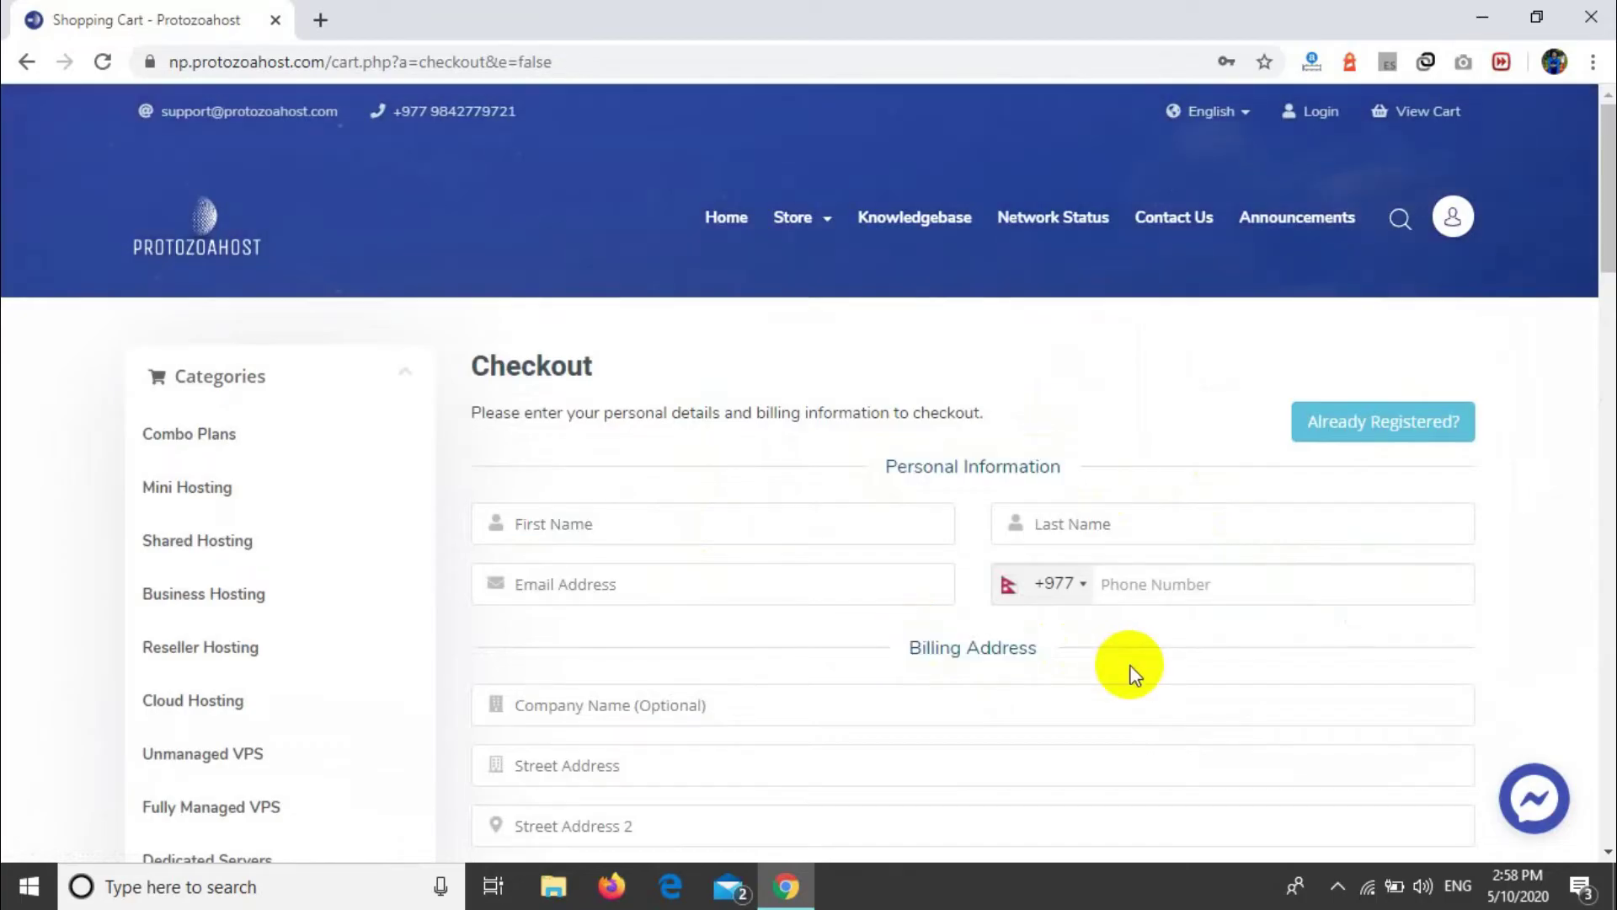
scroll(1131, 667, down, 2)
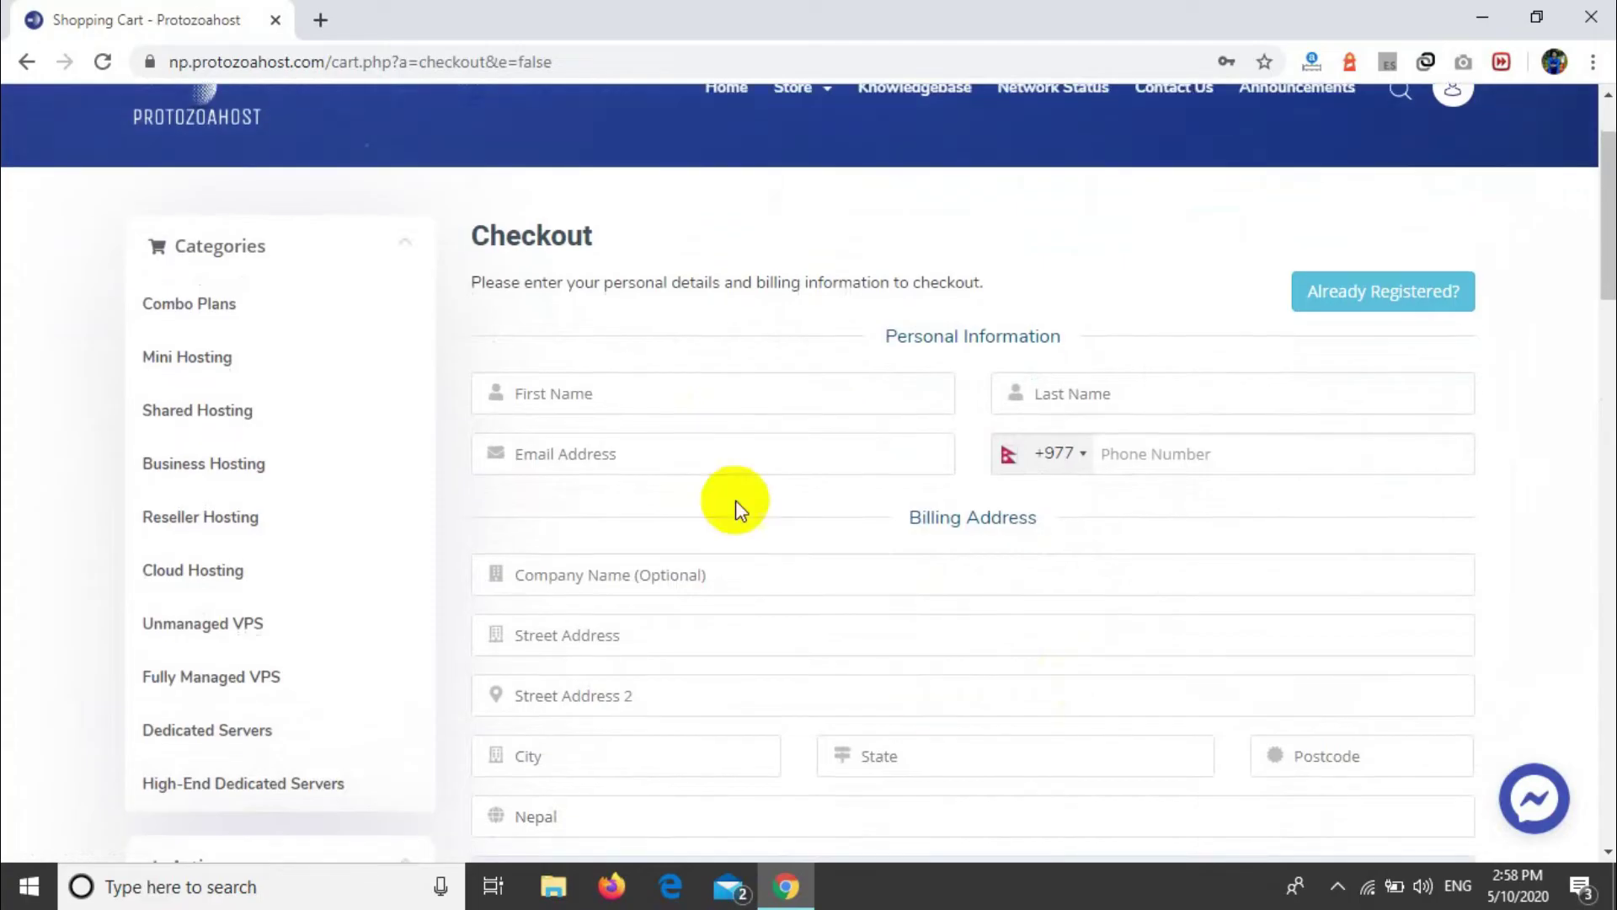
click(669, 393)
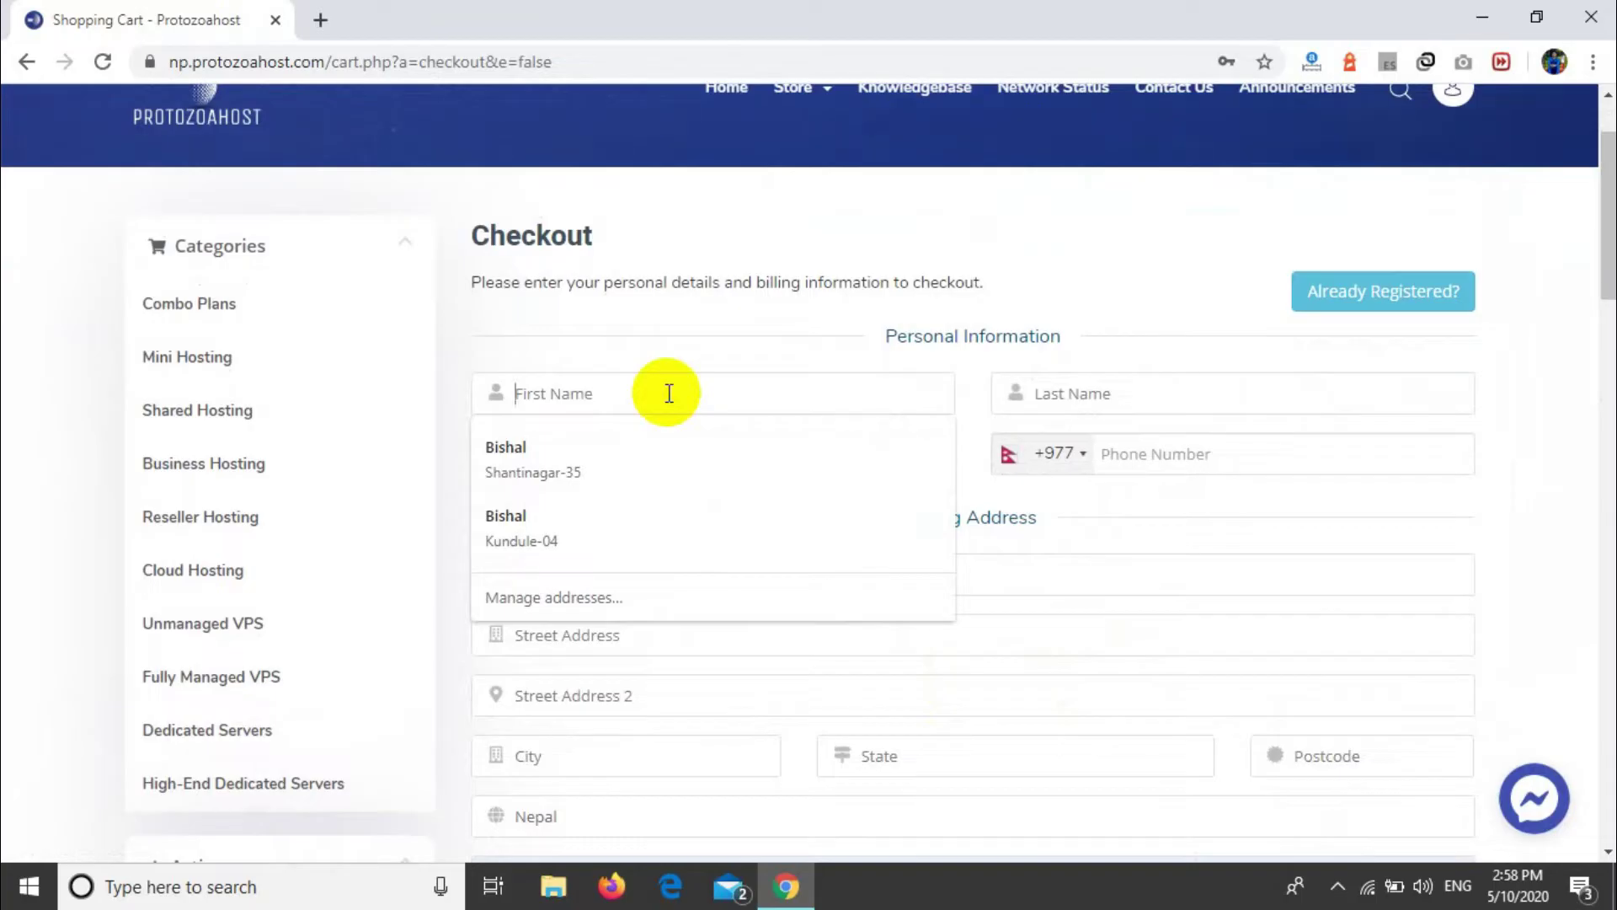
text(Vid)
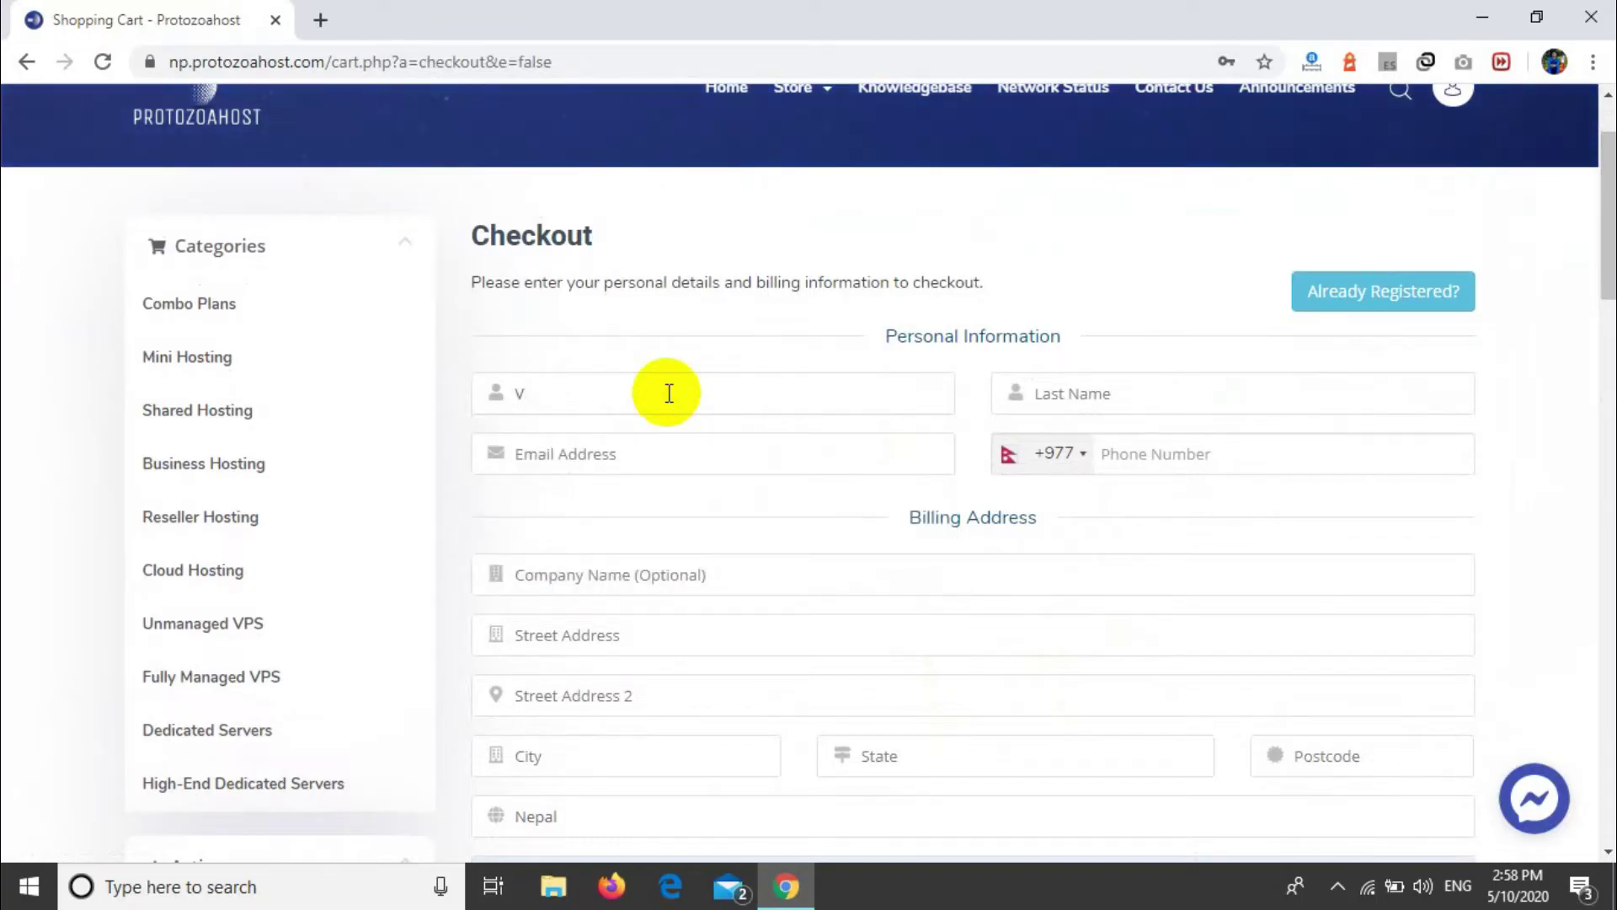
key(BackSpace)
key(BackSpace)
key(BackSpace)
key(BackSpace)
key(BackSpace)
key(BackSpace)
key(BackSpace)
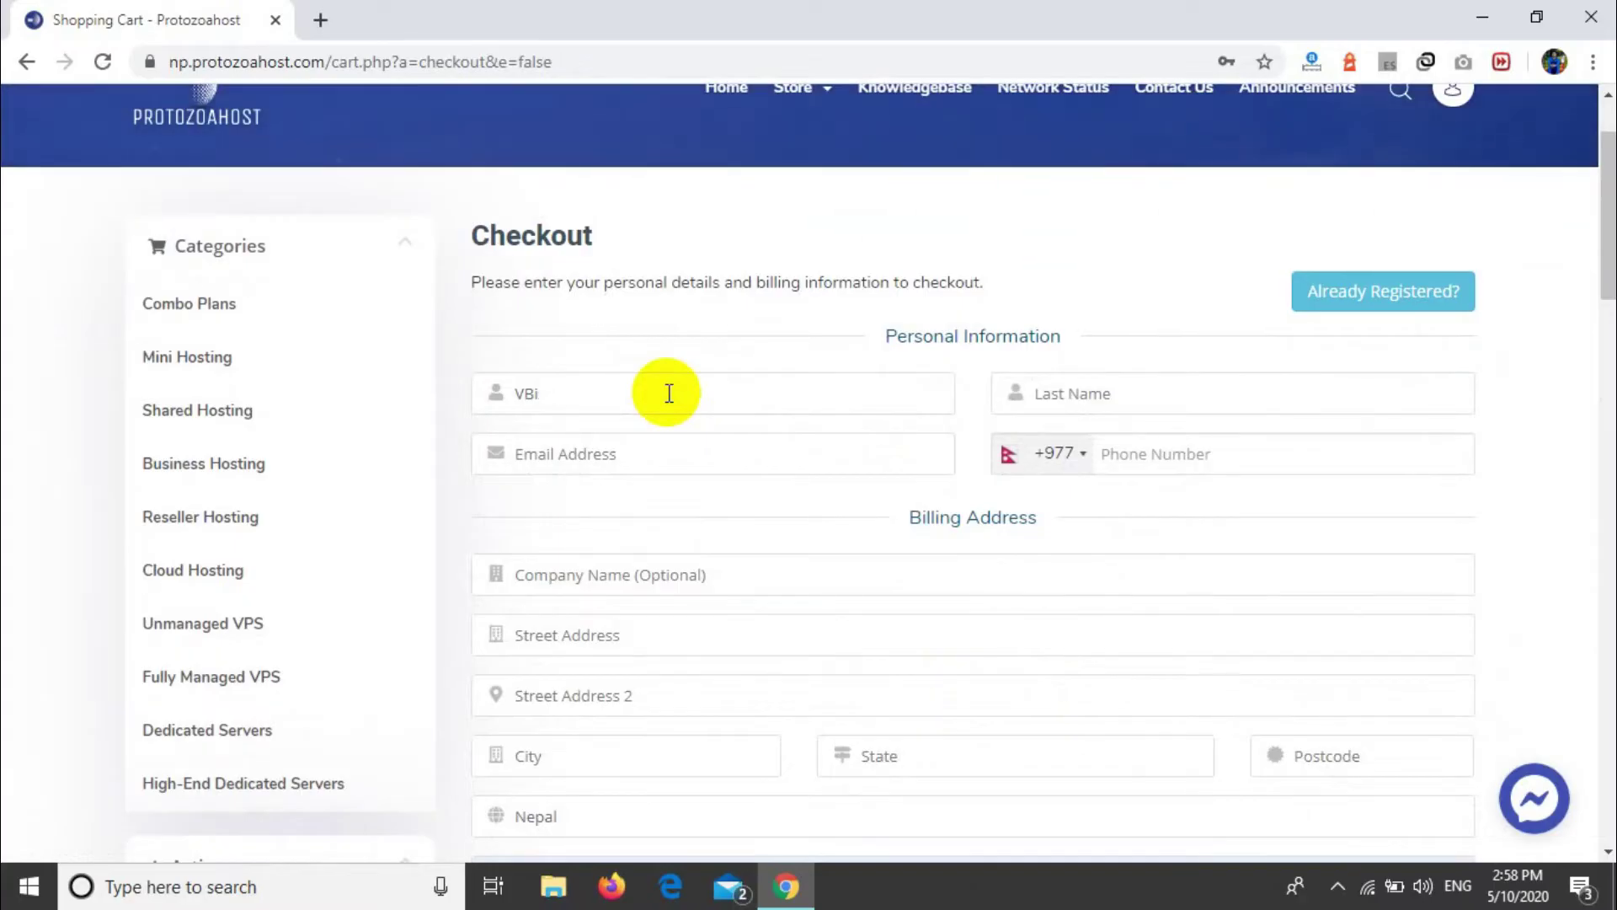
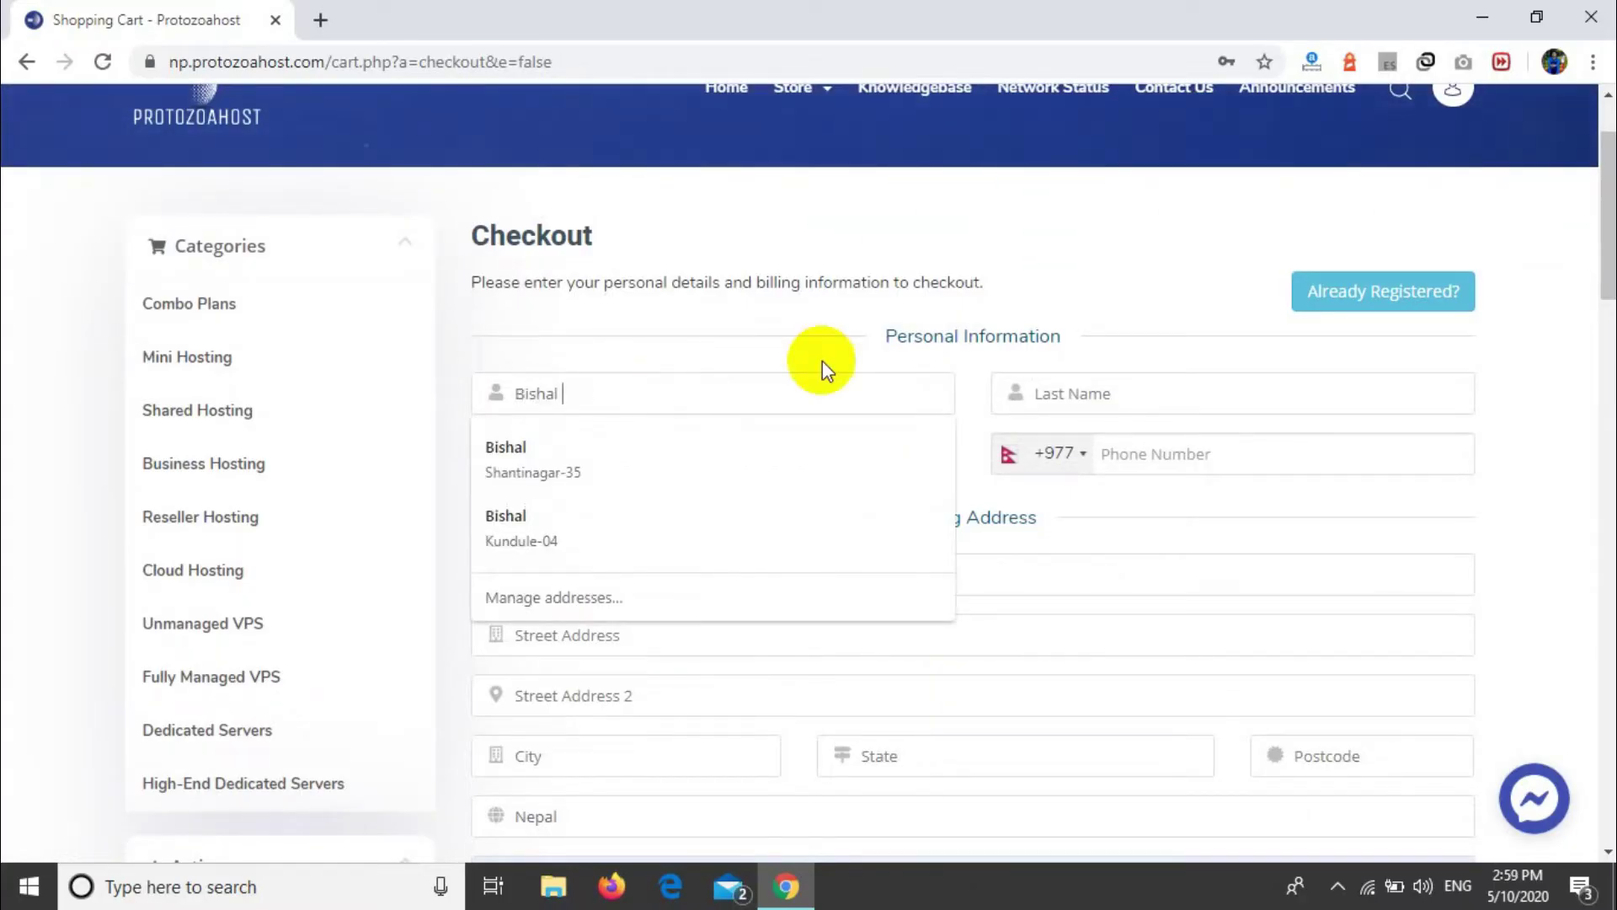
click(1095, 379)
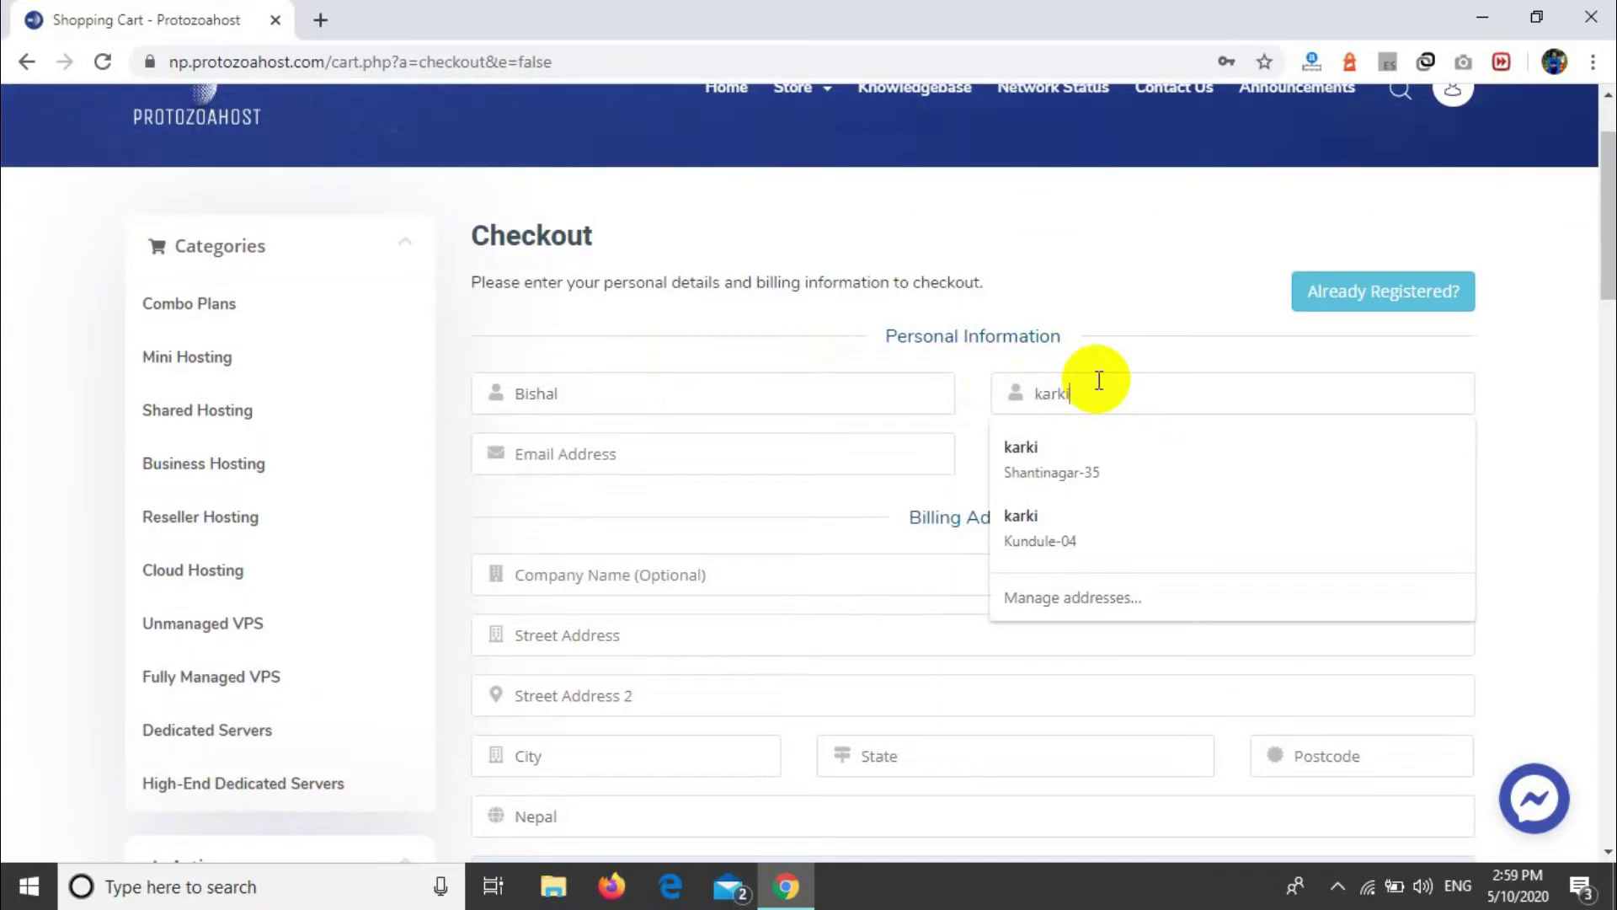
click(551, 447)
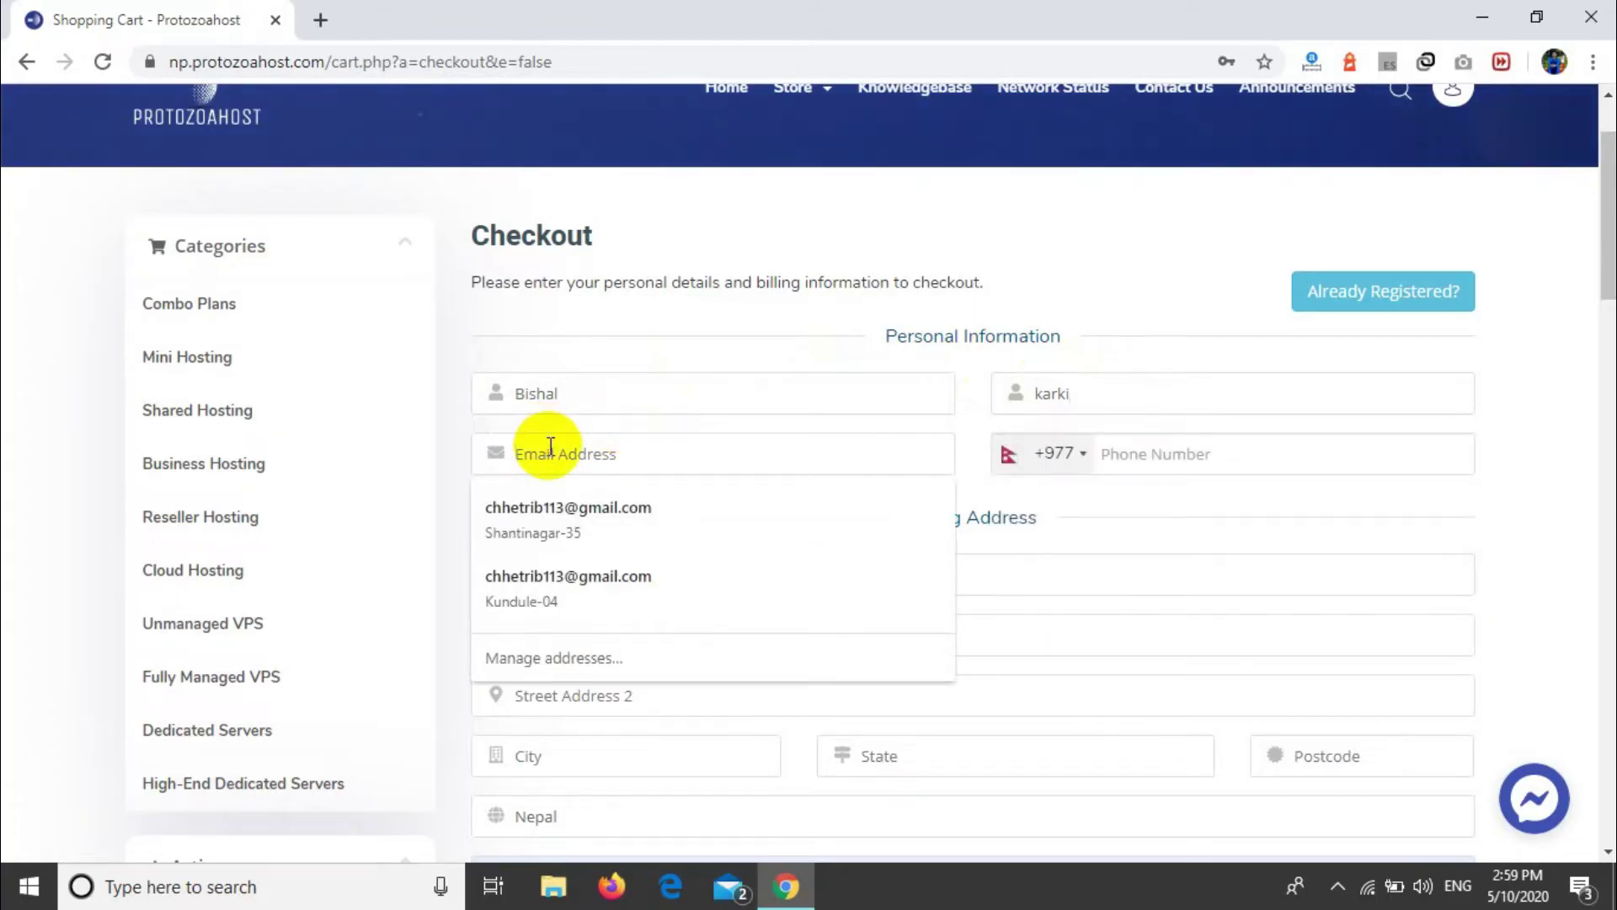
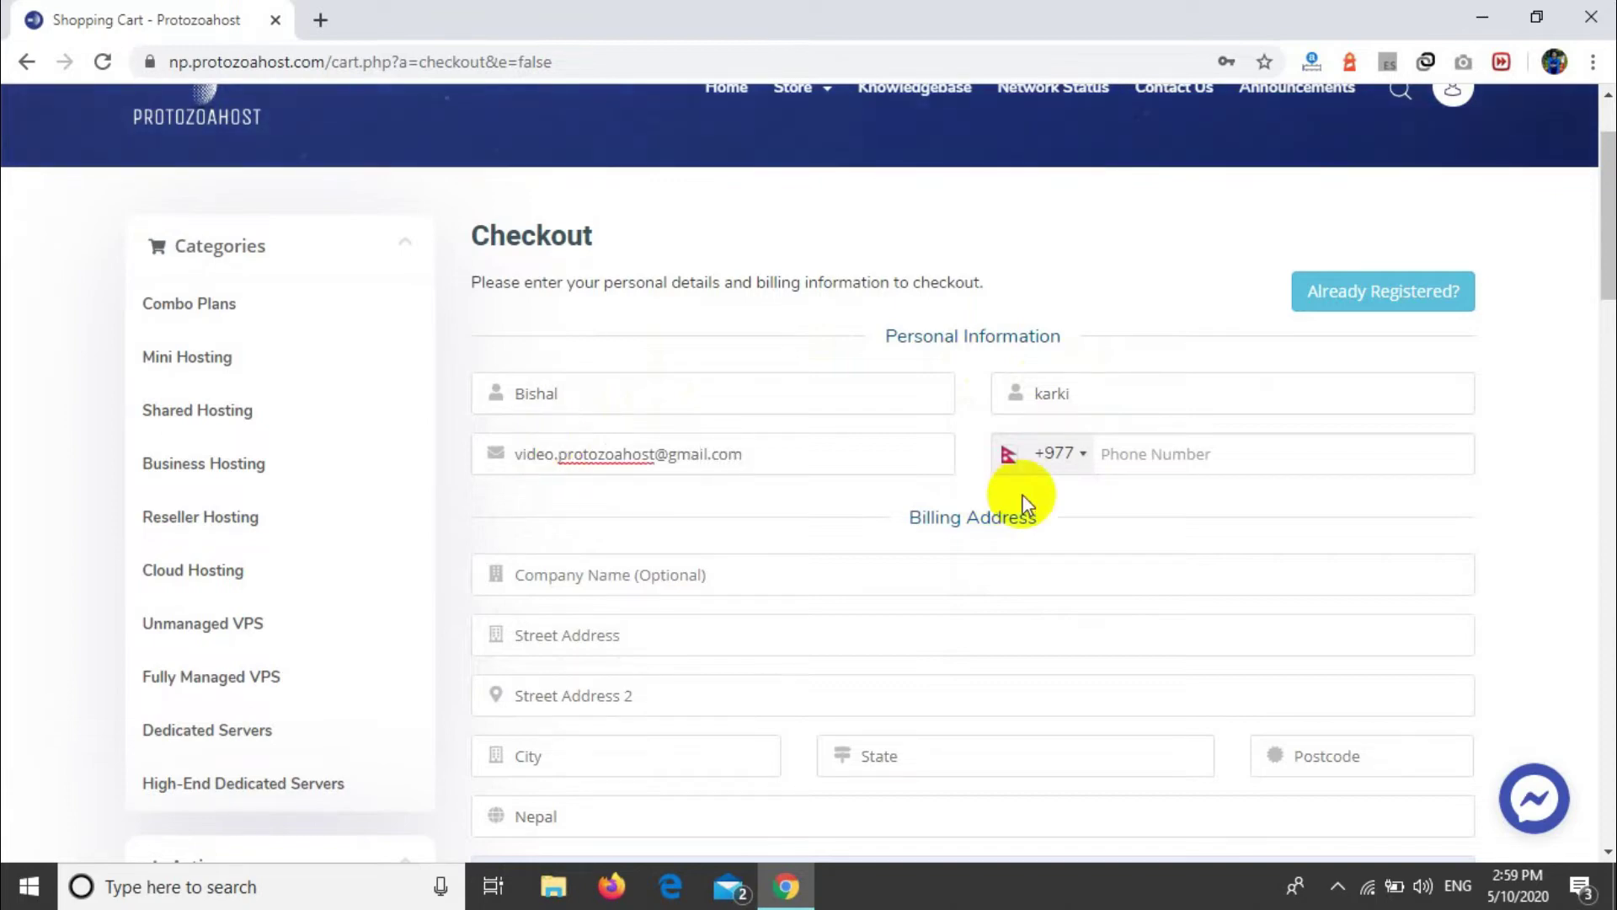
Step: Fill phone and billing address from the saved autofill entry, leaving VAT Number empty
click(1137, 453)
click(1085, 574)
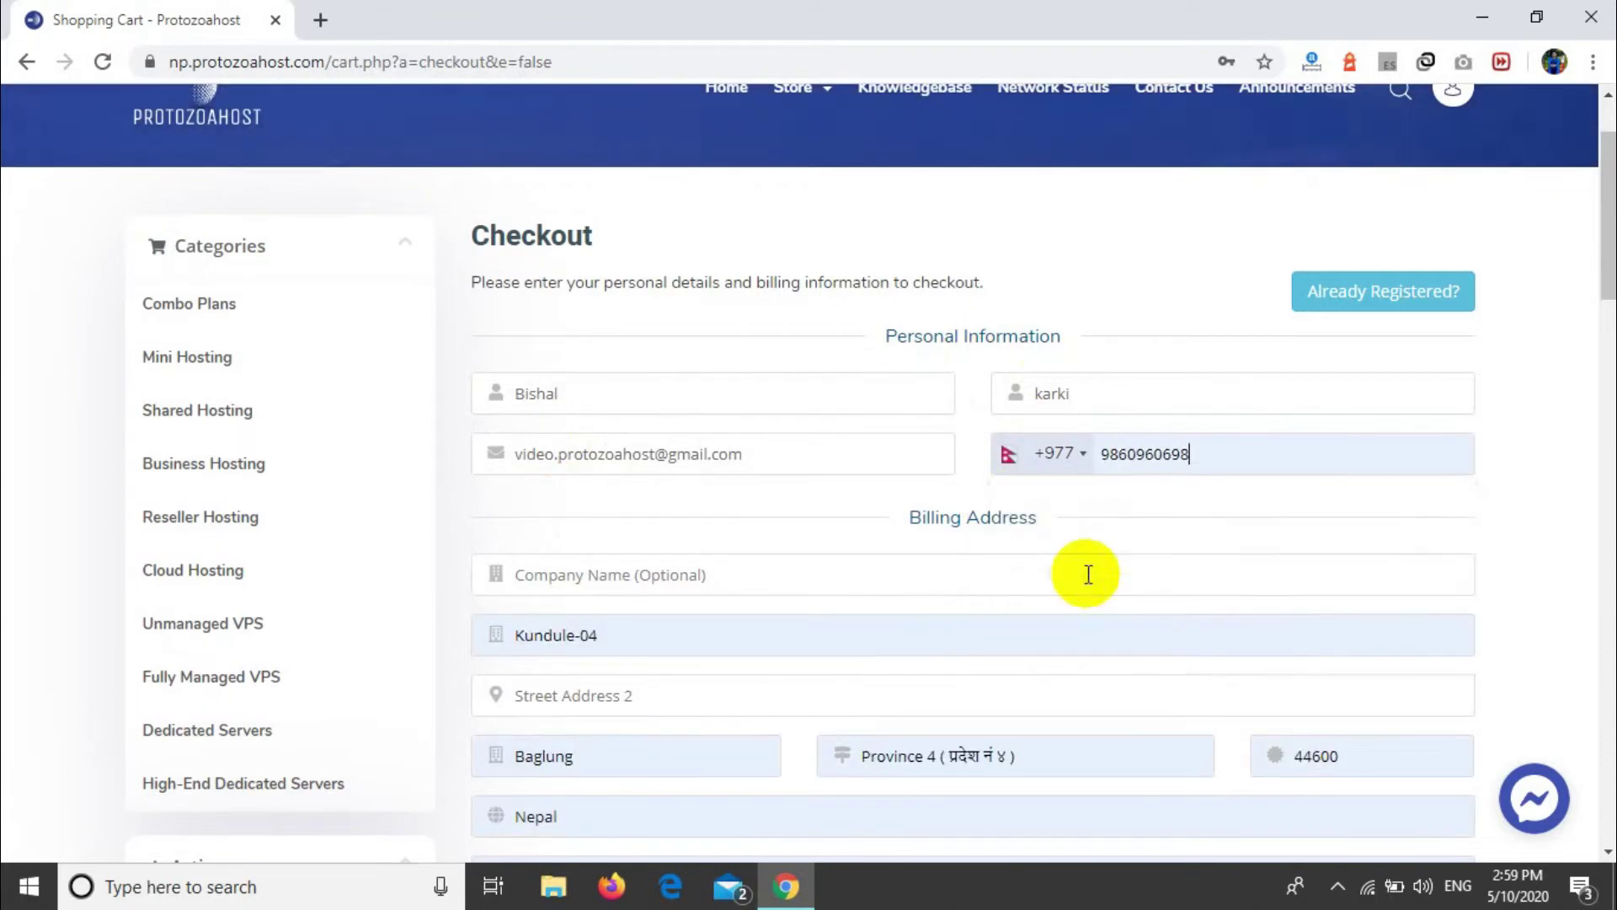
scroll(741, 645, down, 1)
scroll(741, 645, down, 2)
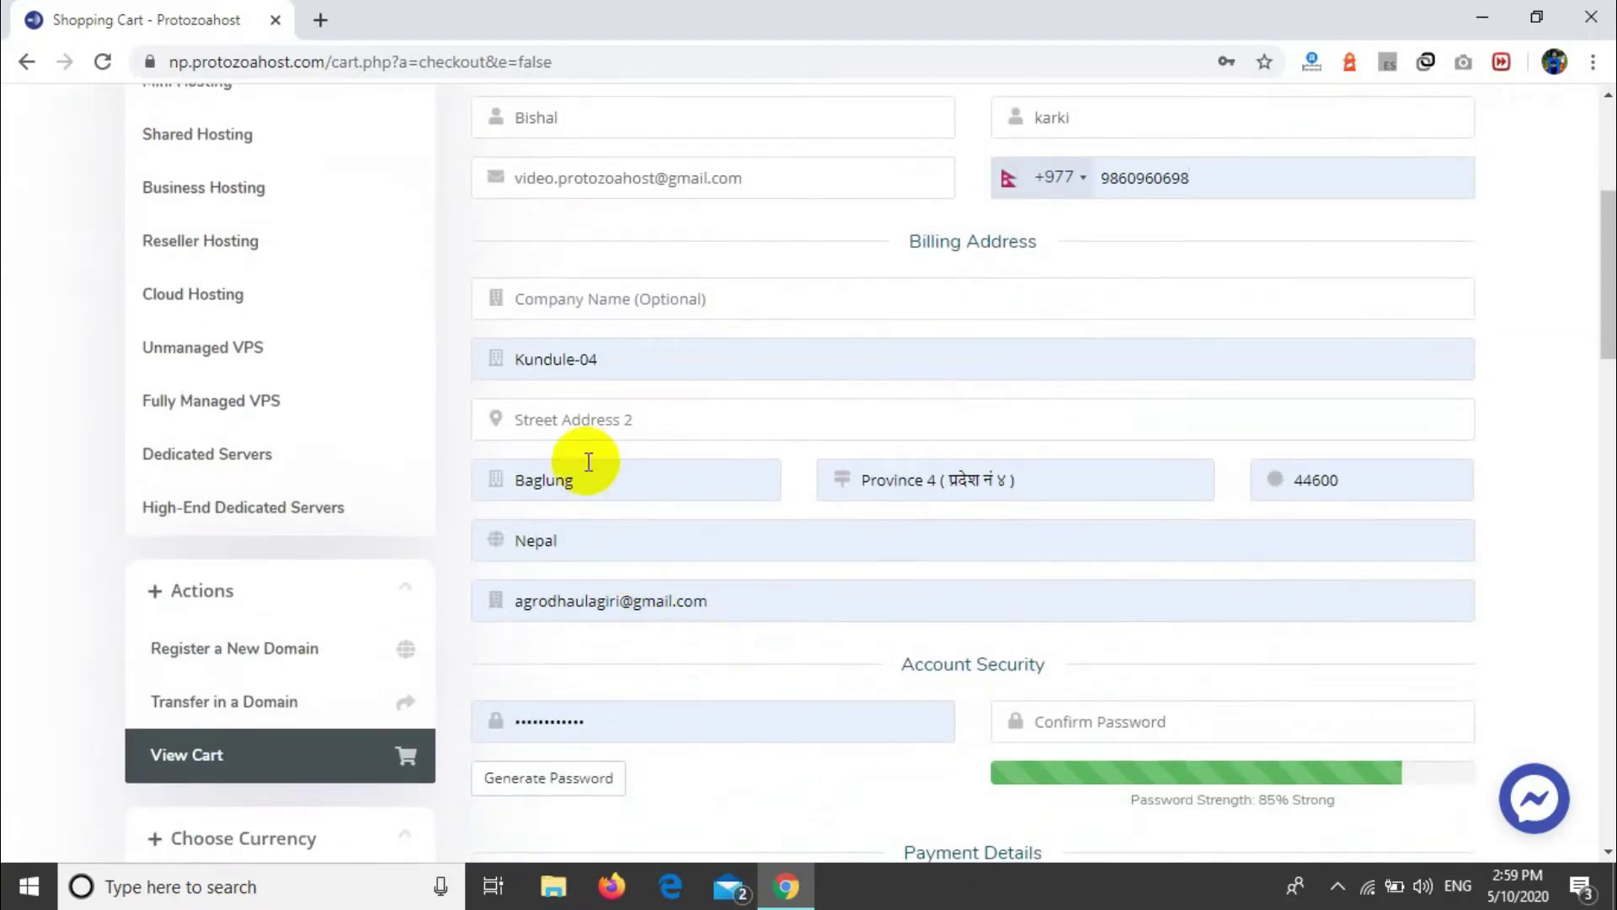
drag(712, 599, 221, 557)
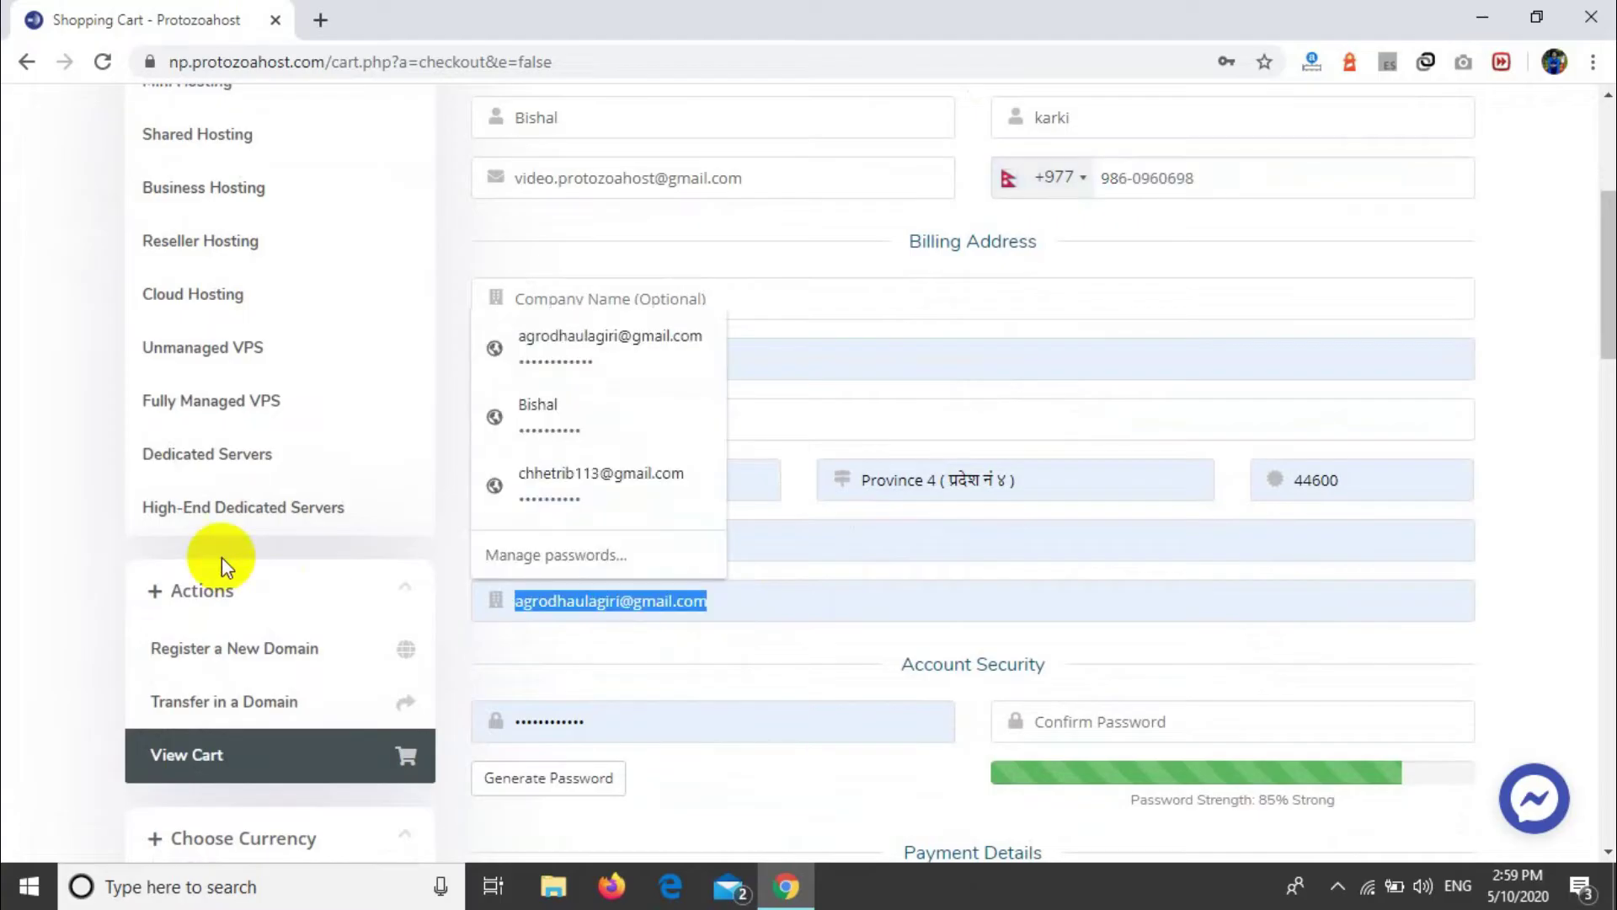
key(BackSpace)
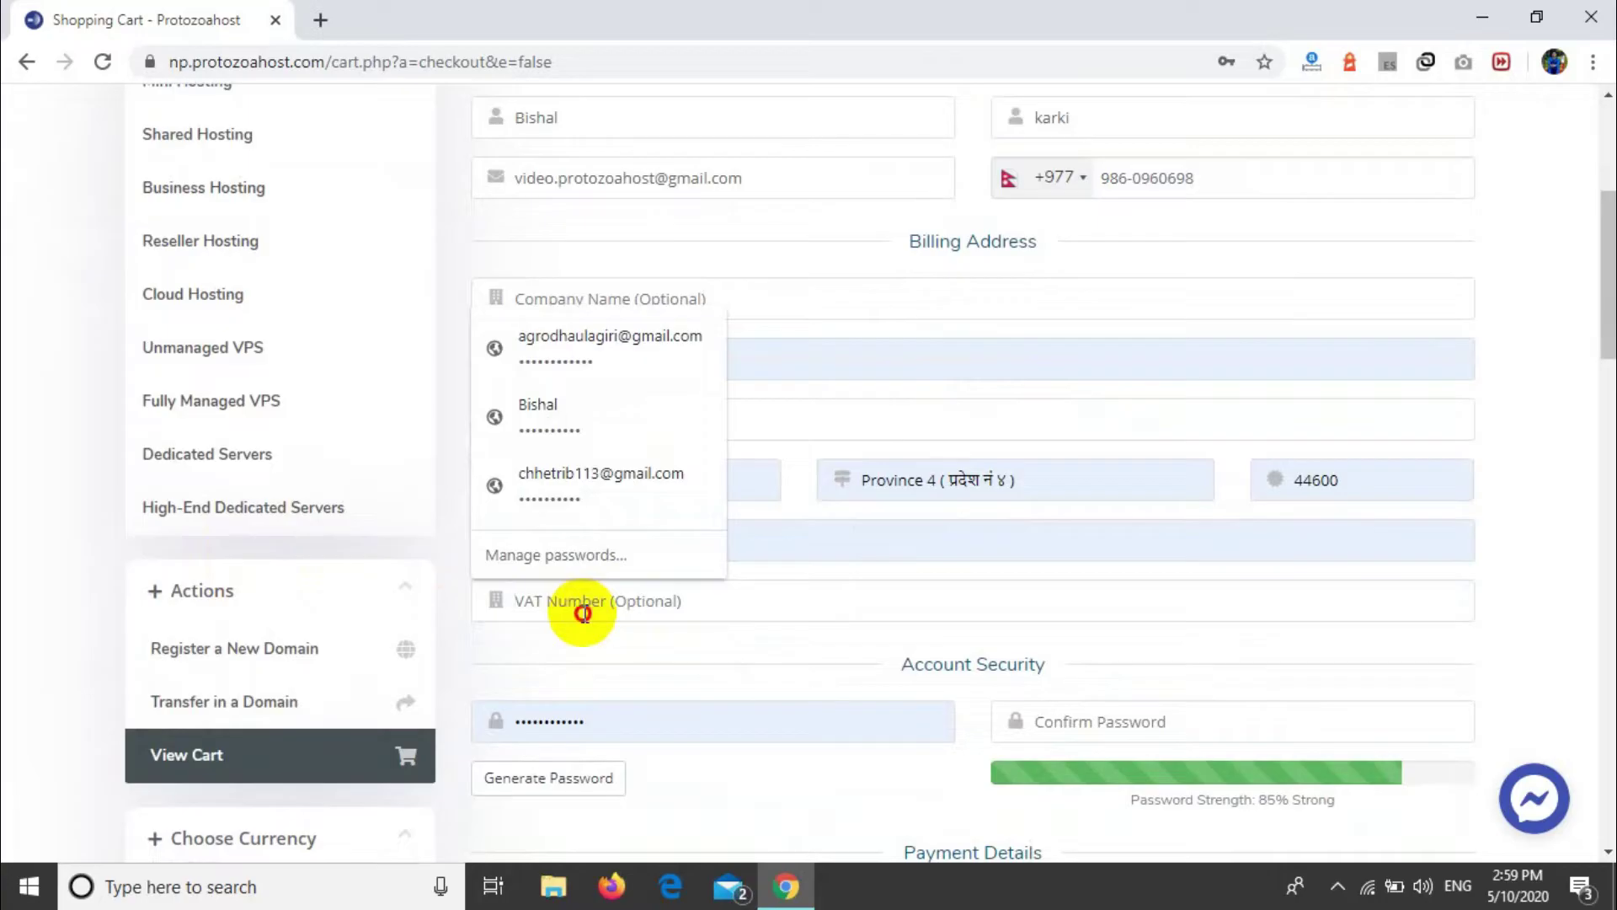
click(596, 660)
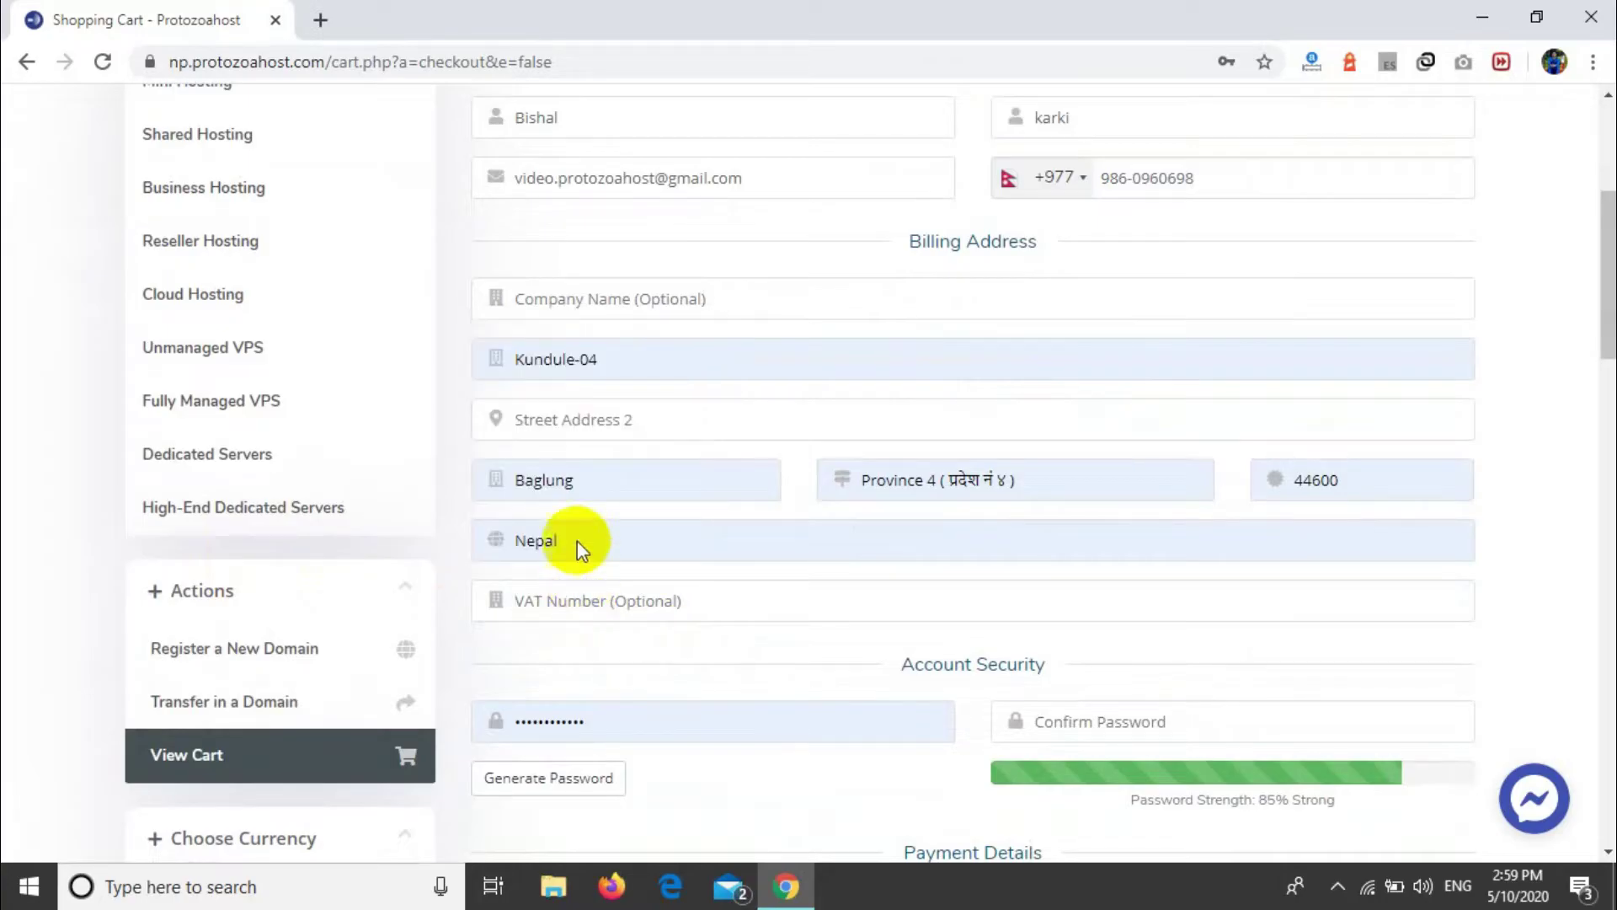
Step: Replace the autofilled password with a new account password and confirm it
click(632, 714)
key(ctrl+a)
key(BackSpace)
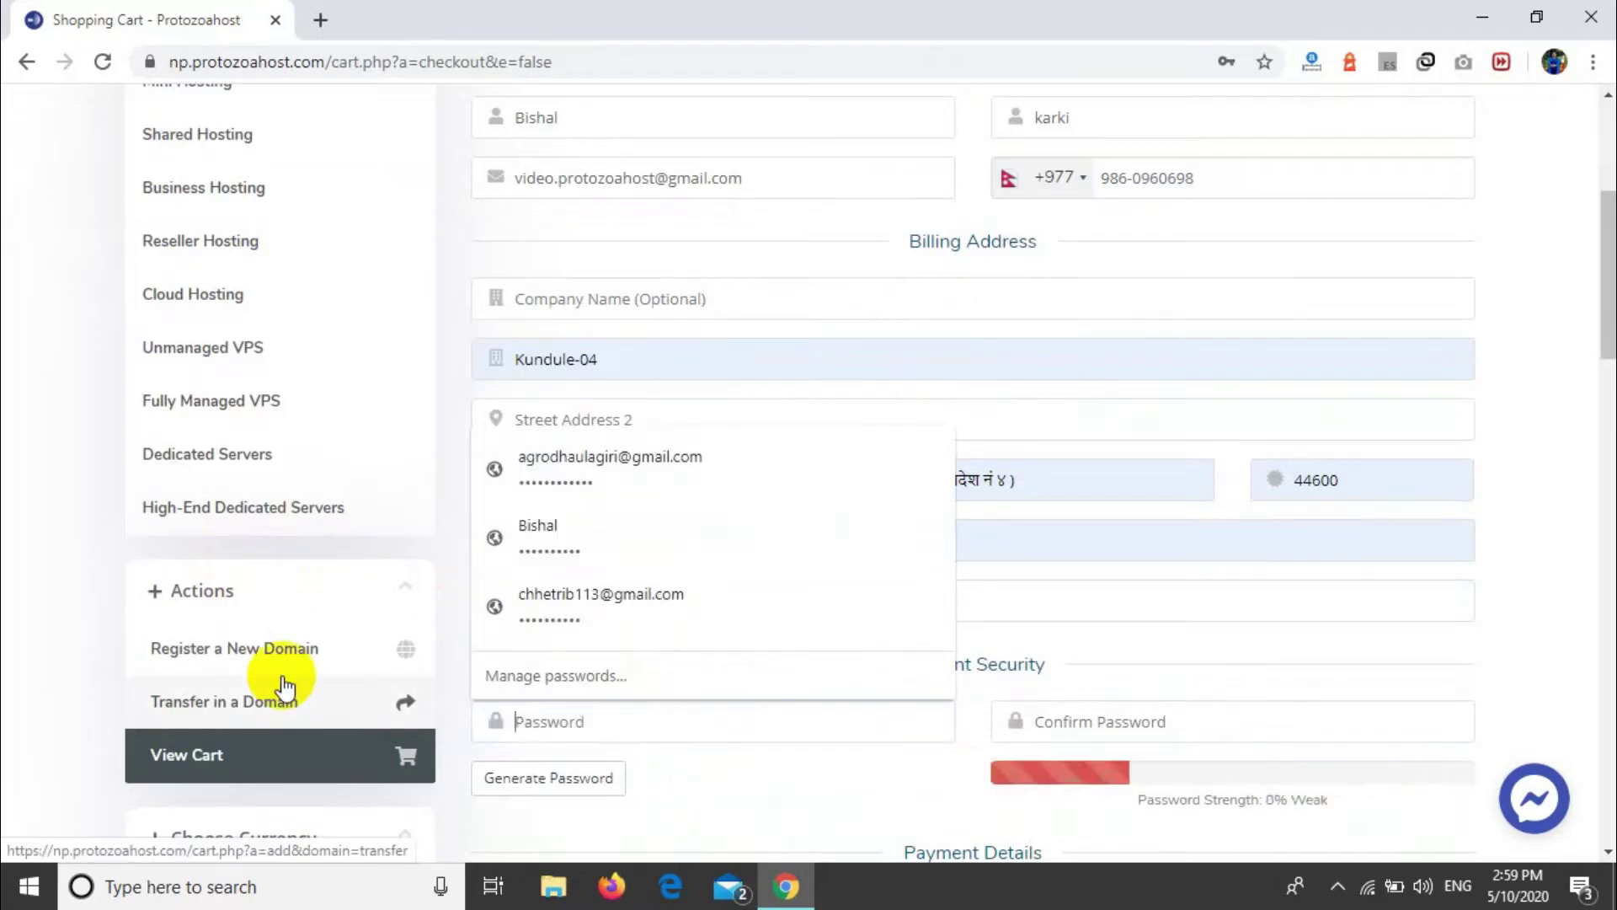
click(824, 822)
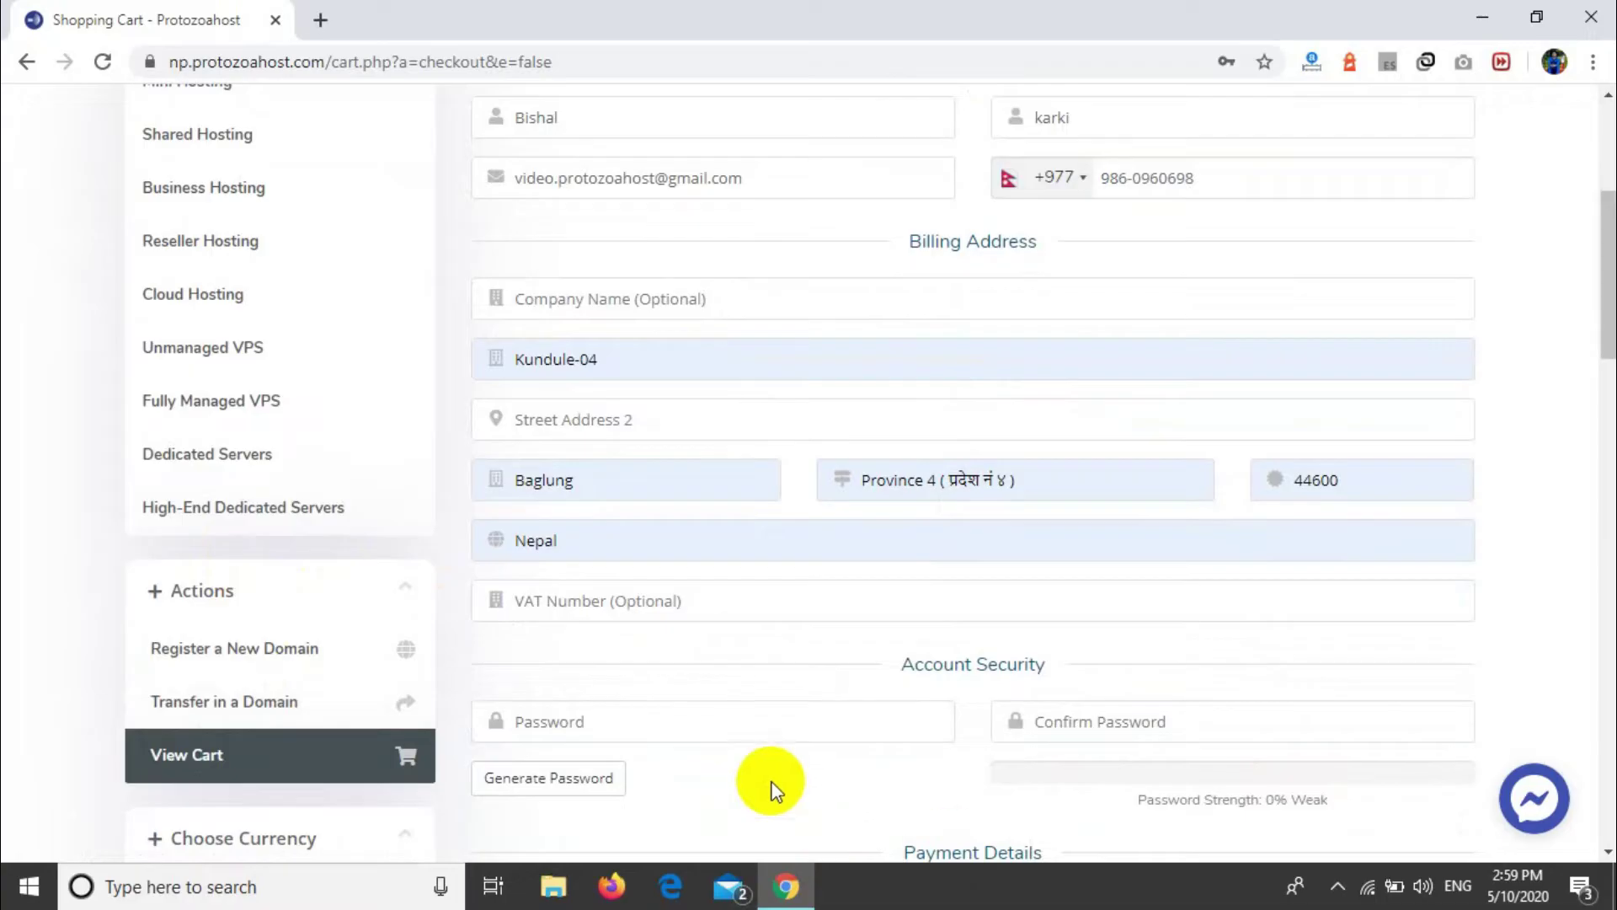
click(752, 733)
text(aa)
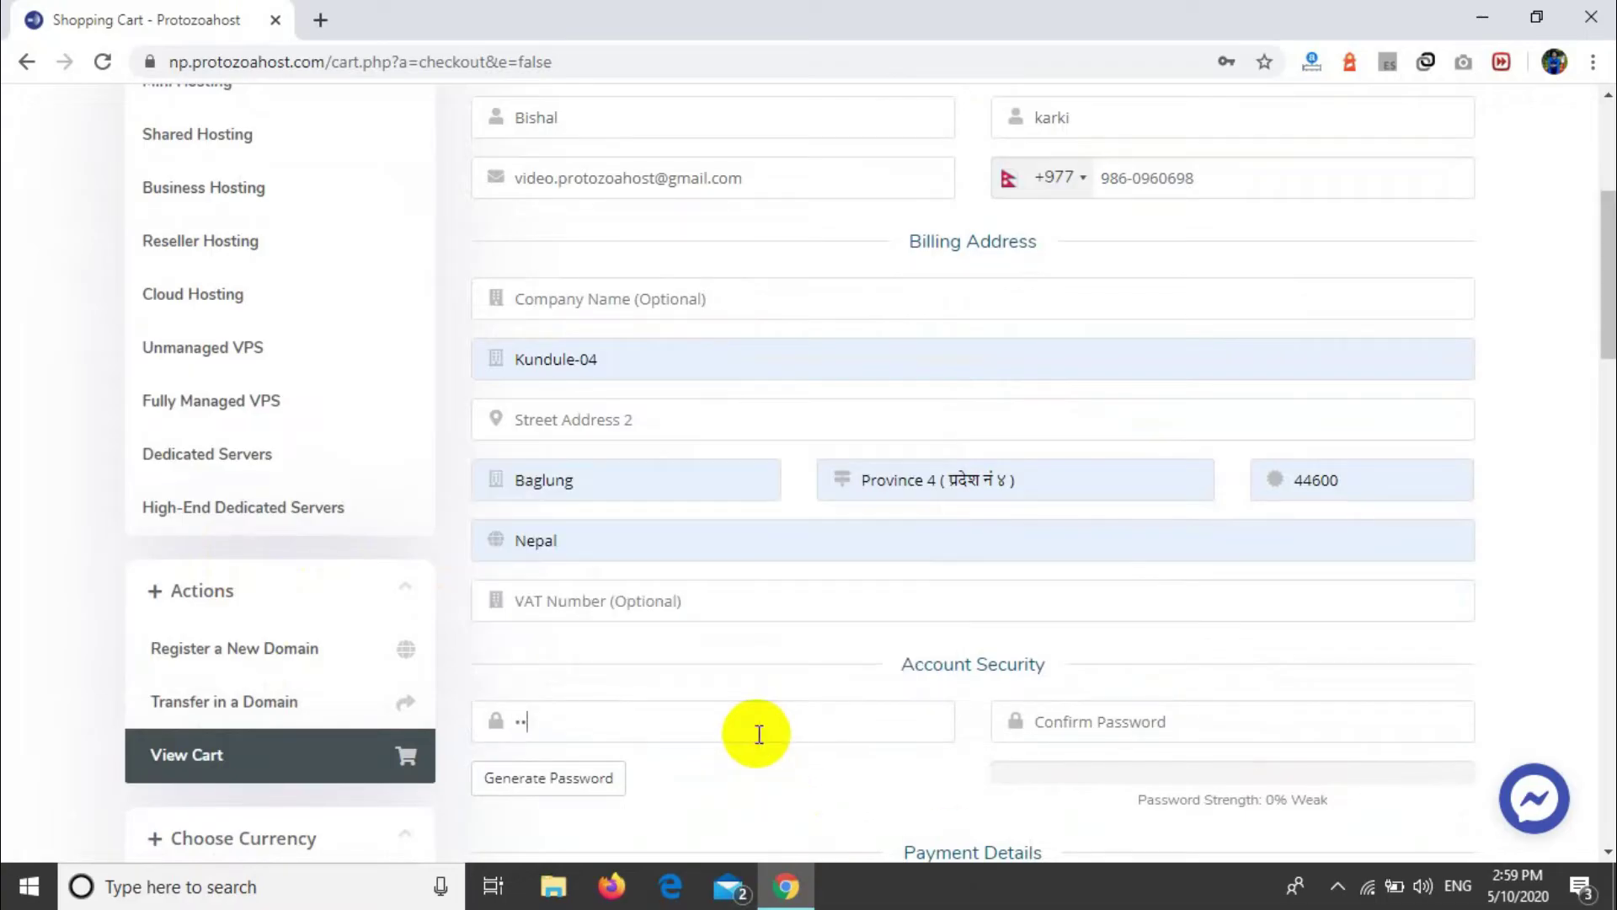
text(aaaaa)
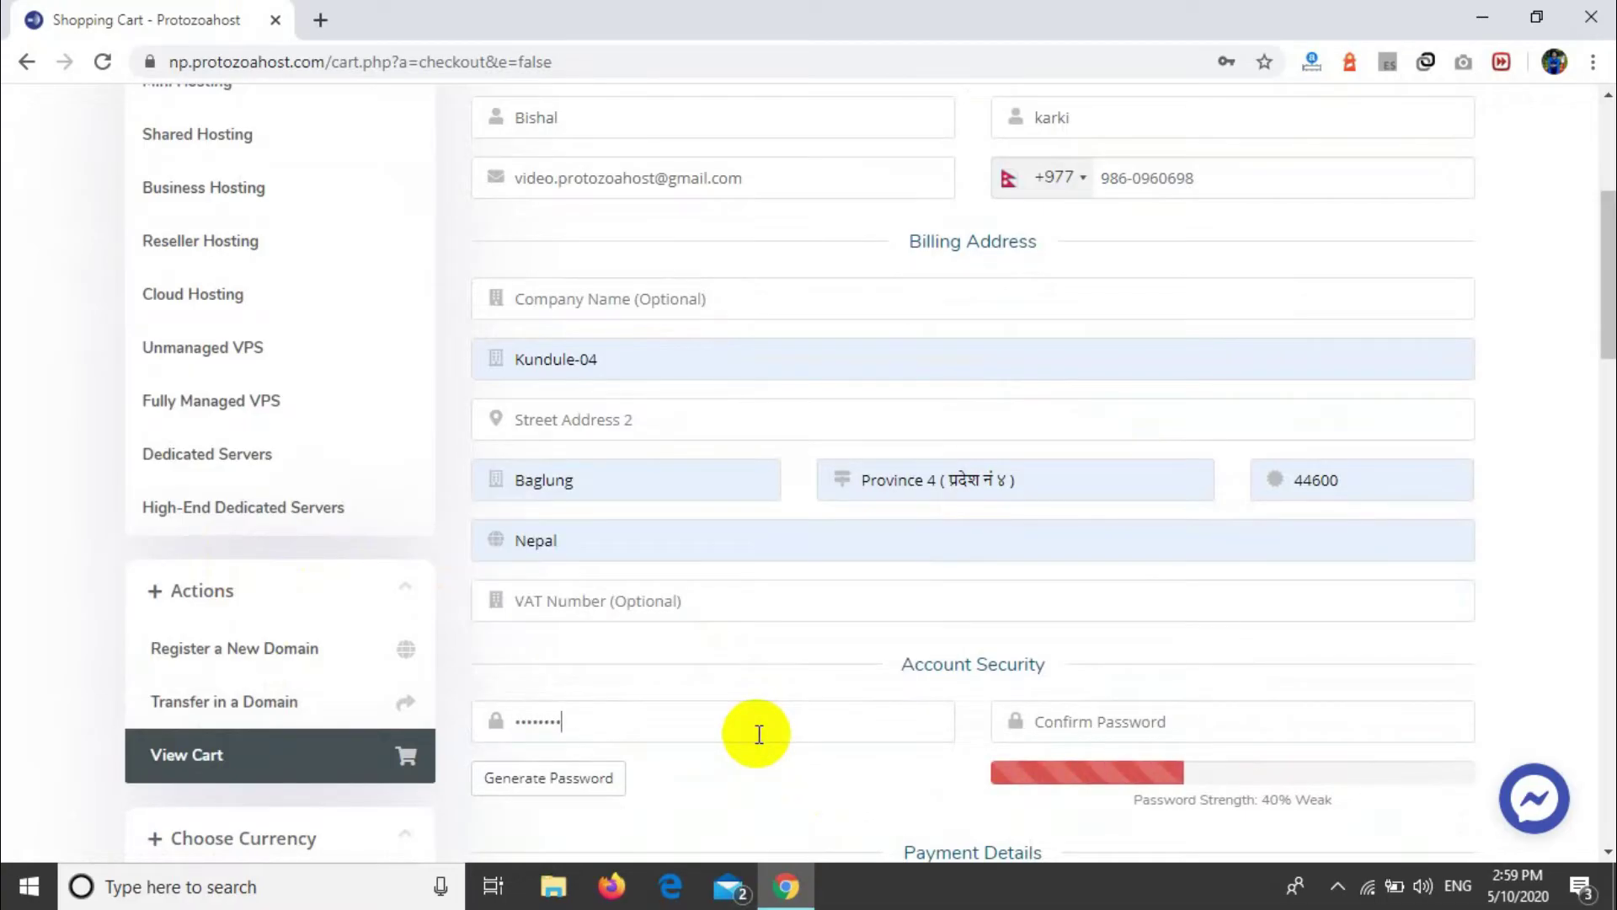
text(a)
click(1140, 725)
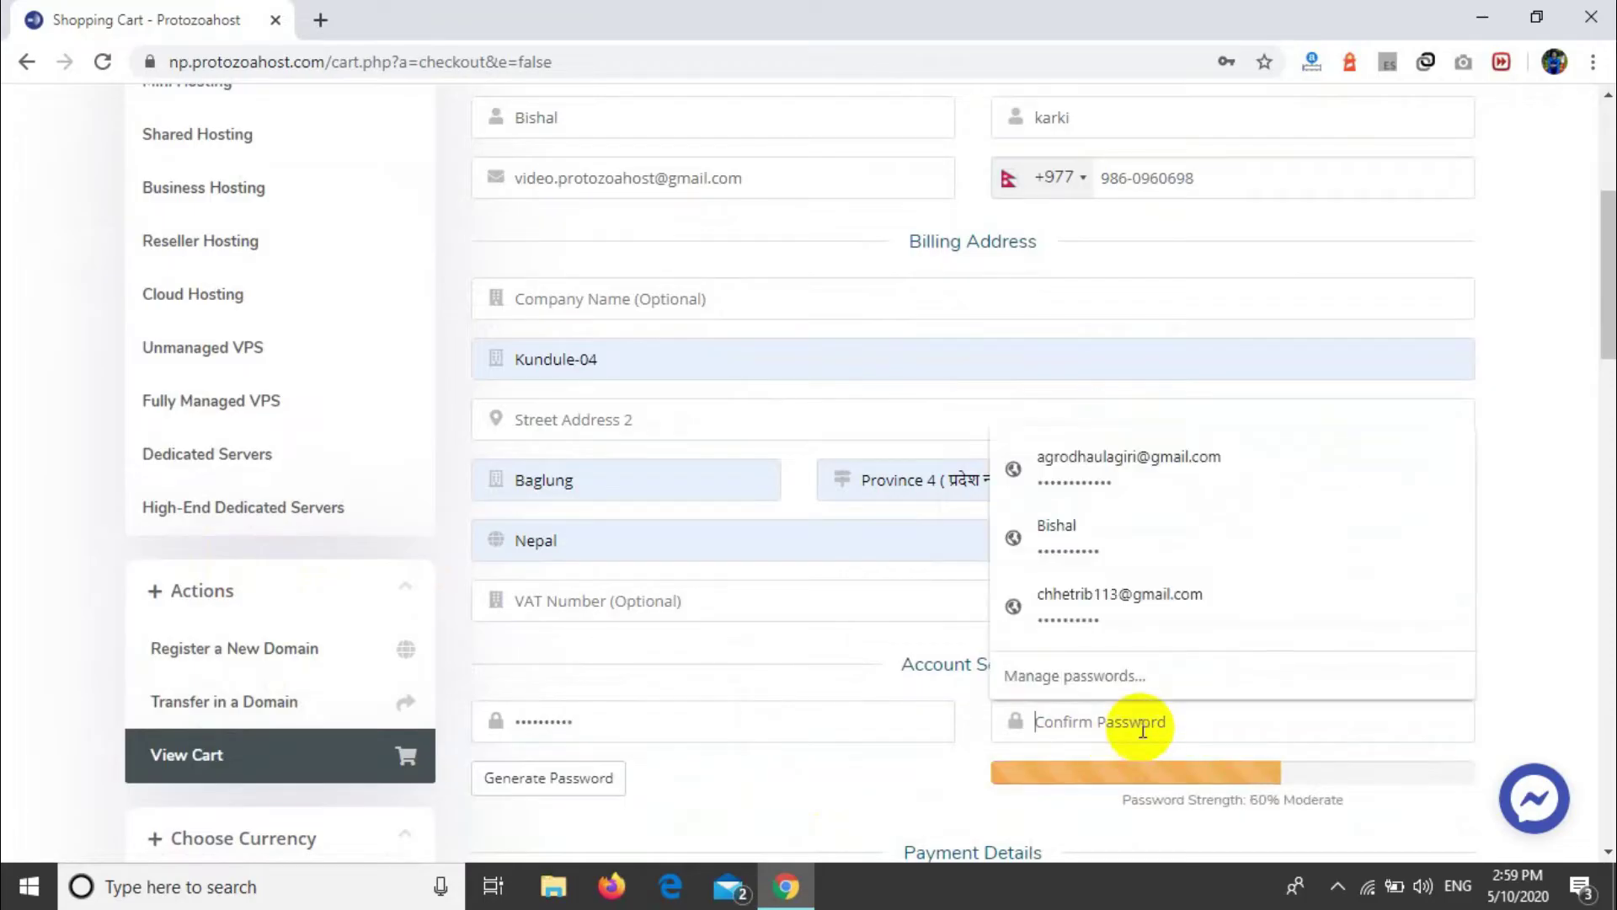
text(a)
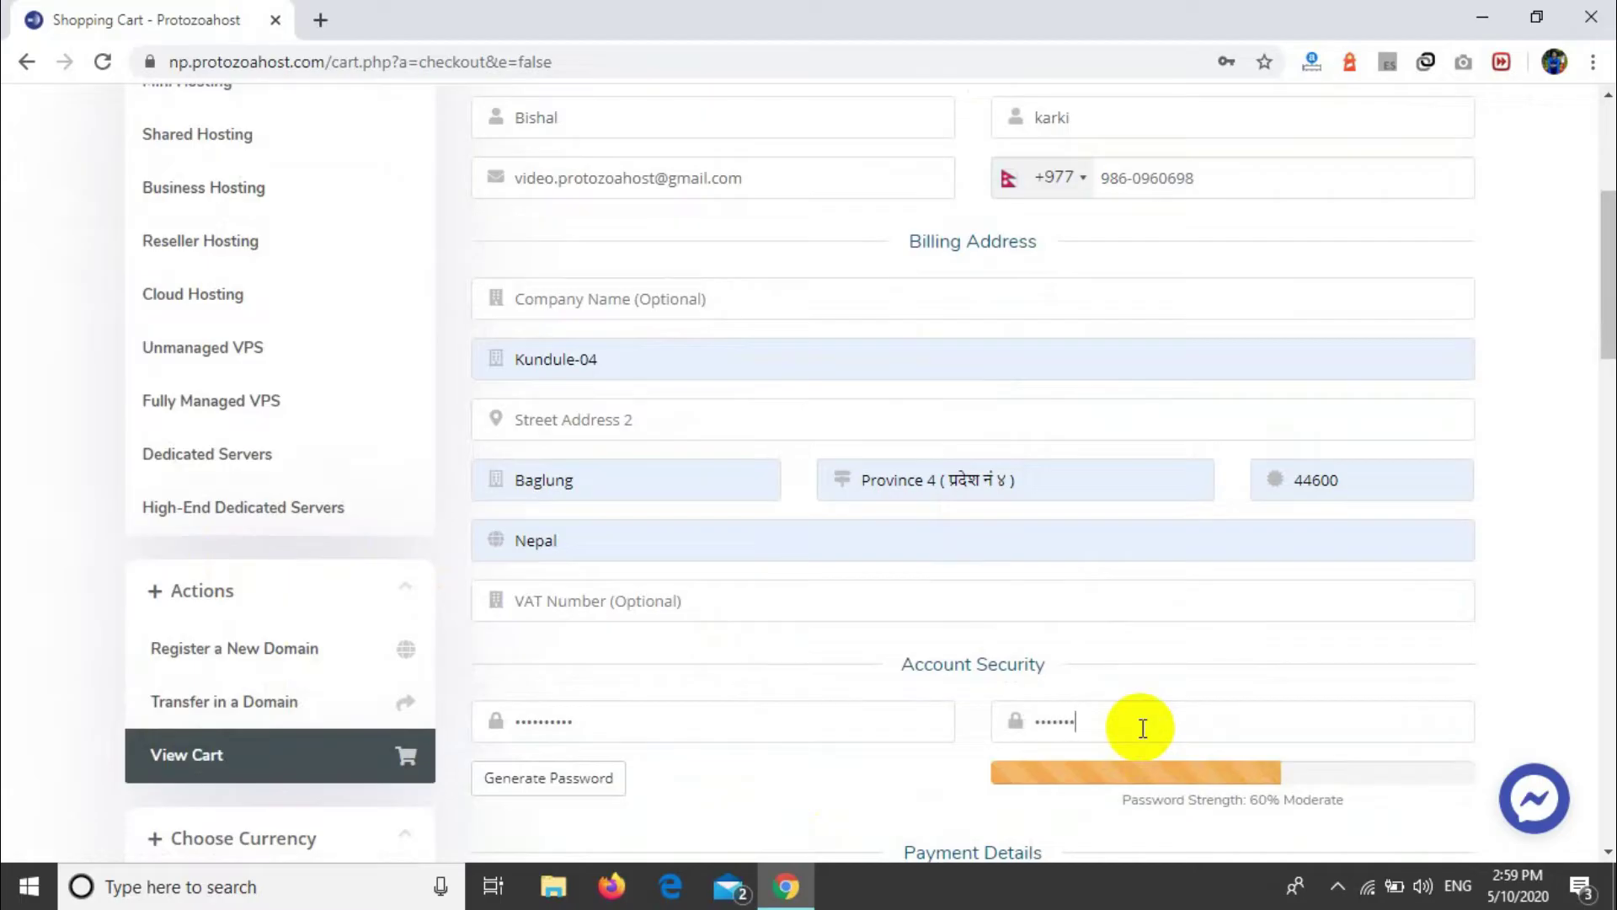
text(a)
right_click(918, 772)
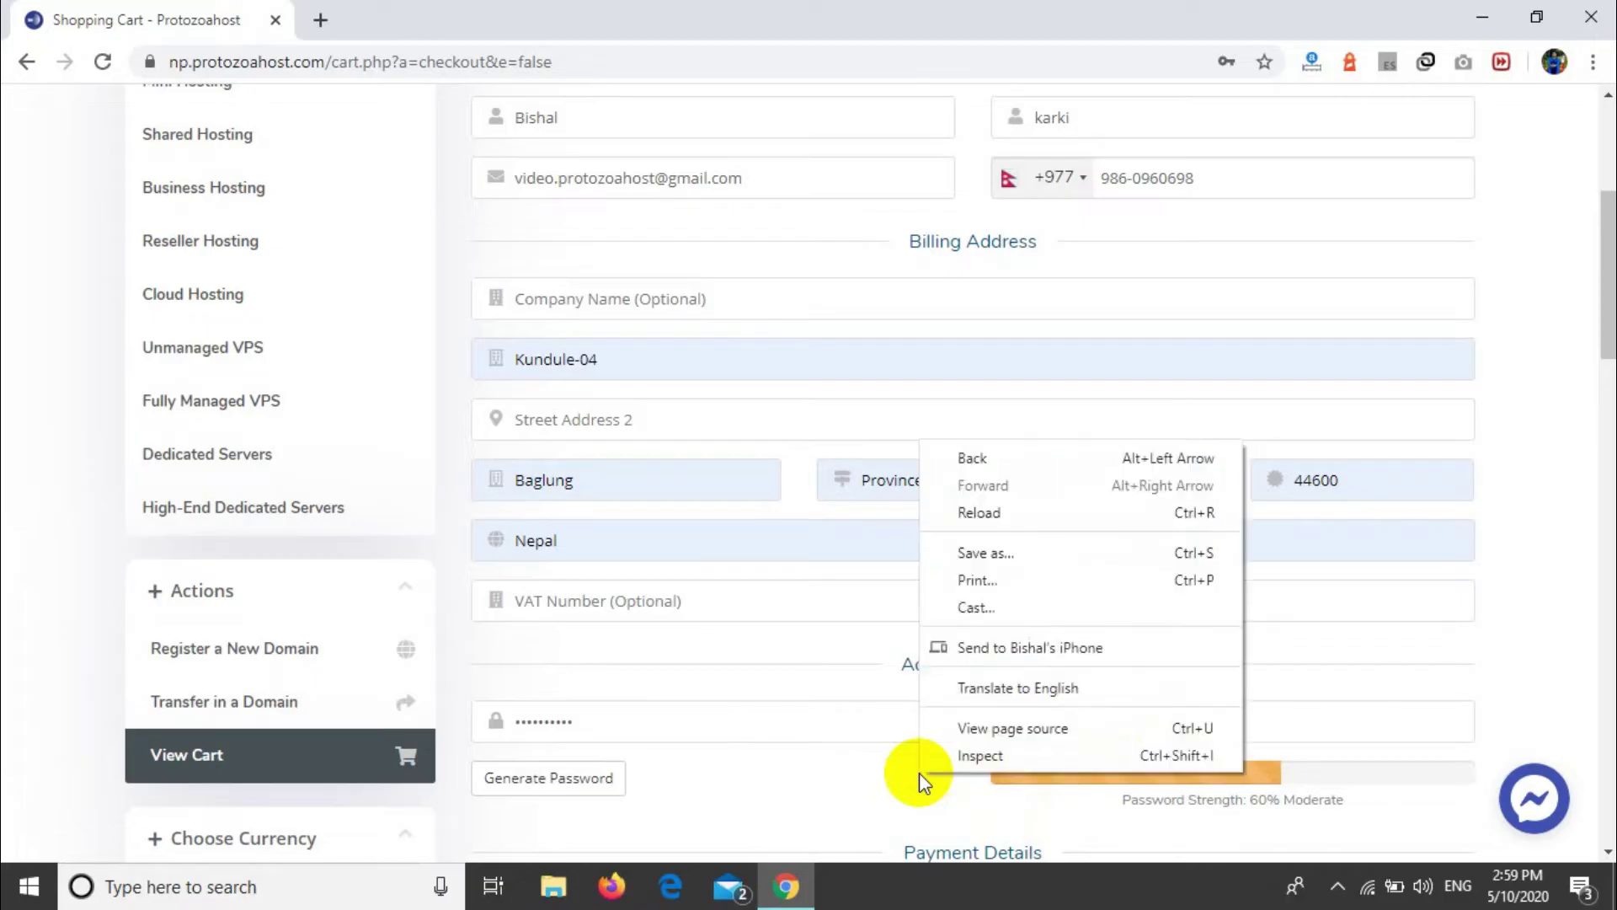
Step: Choose FonePay / eSewa / E-Banking as the payment method
click(918, 772)
scroll(918, 772, down, 6)
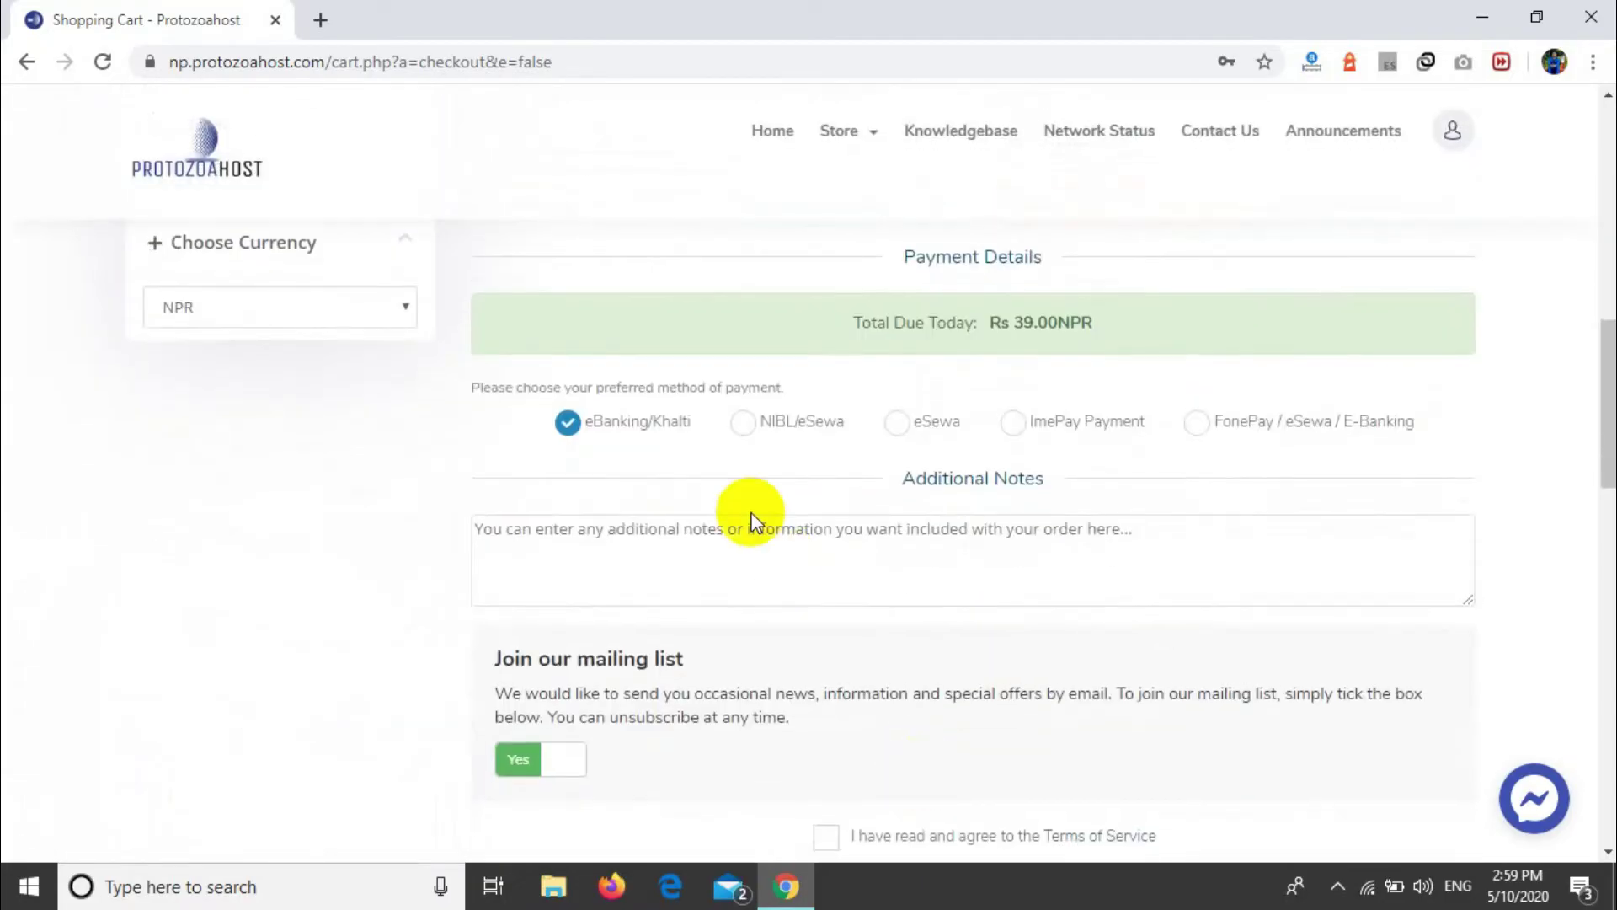
scroll(720, 457, up, 1)
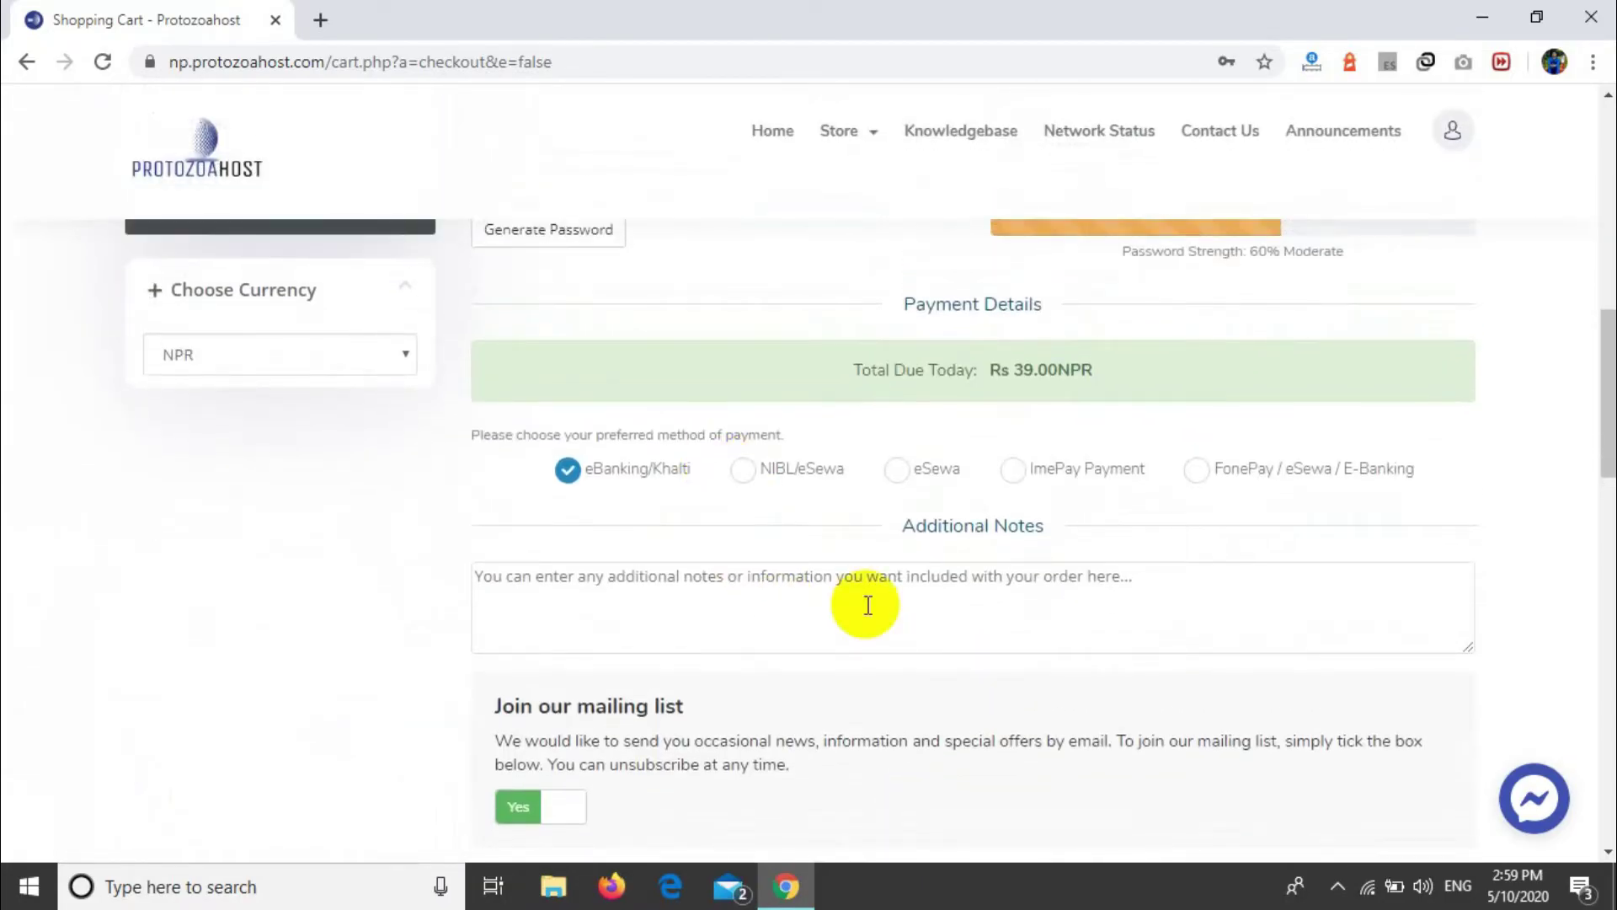
scroll(868, 605, down, 4)
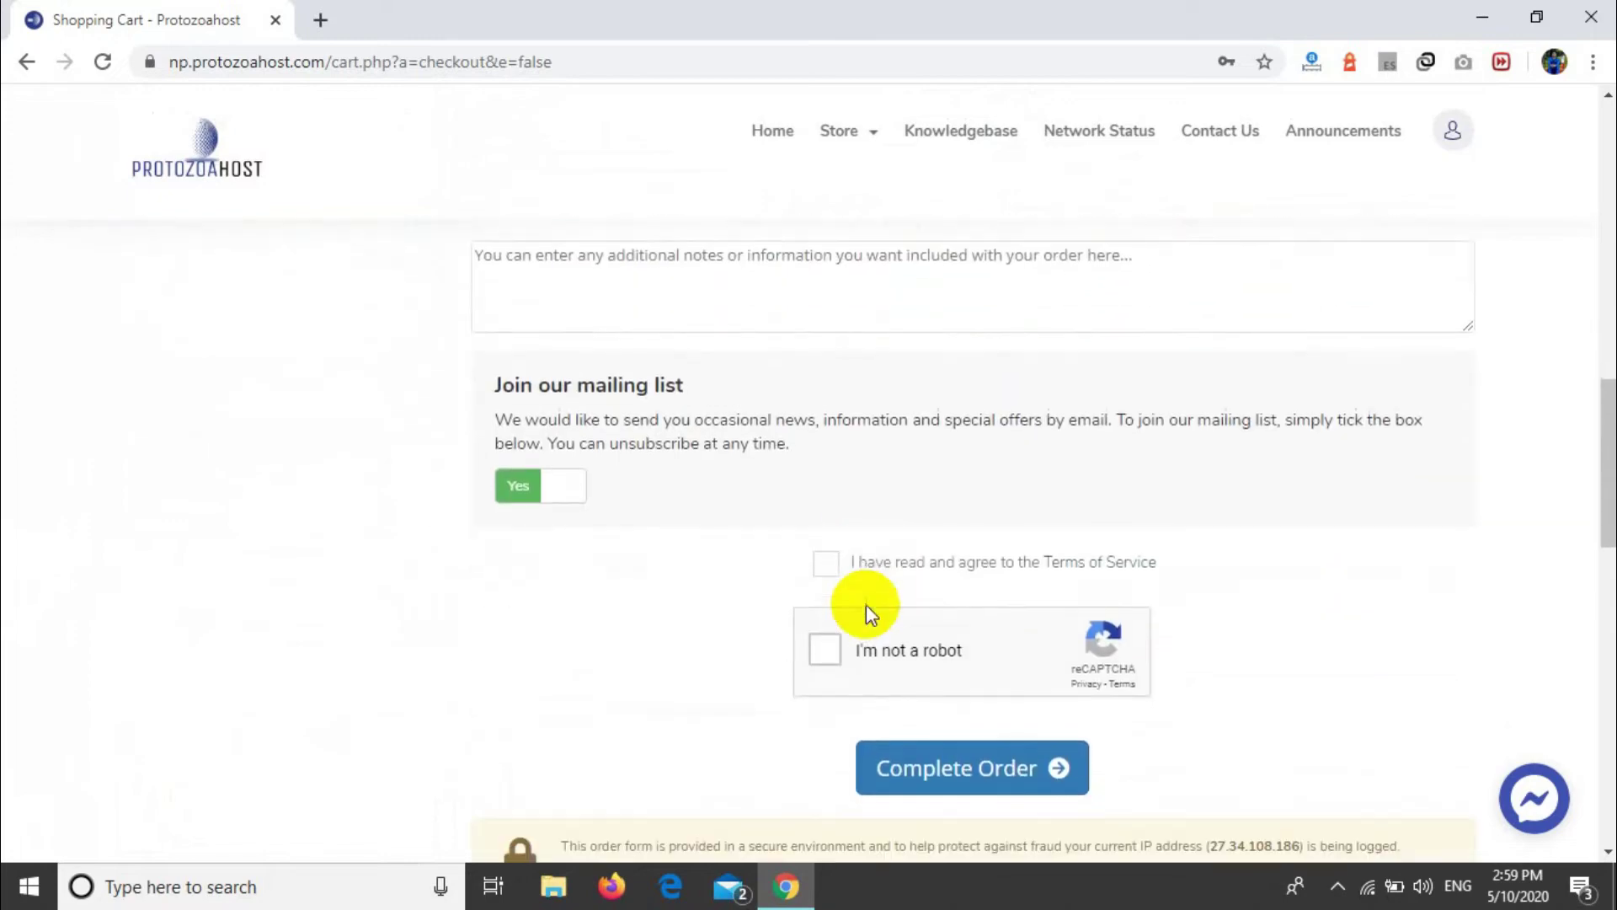
scroll(707, 505, up, 4)
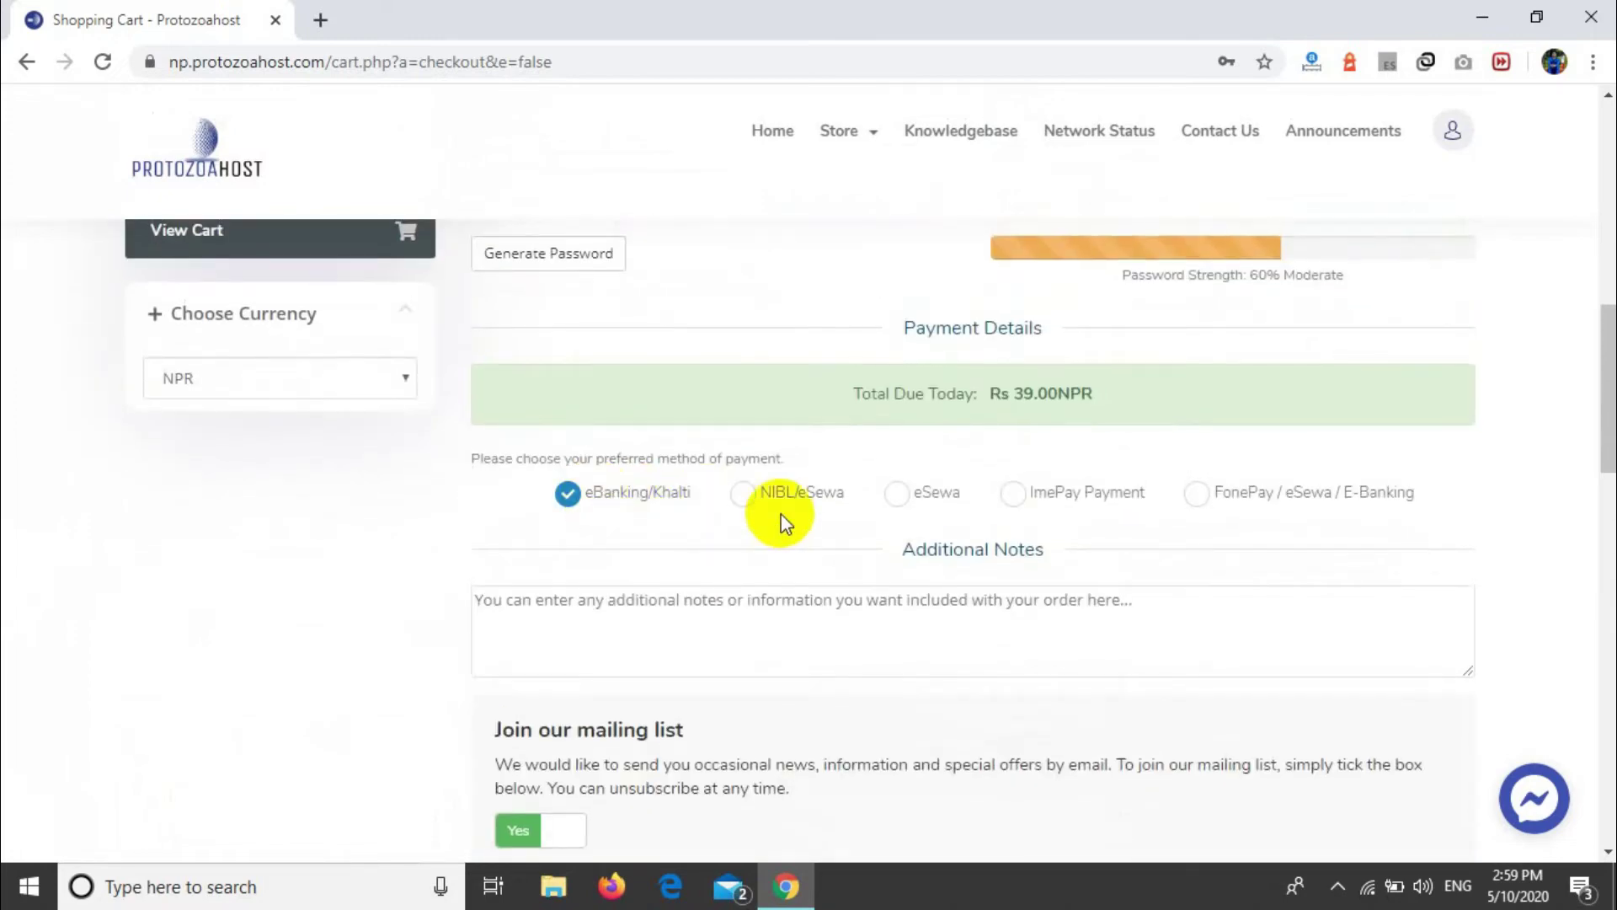
click(741, 495)
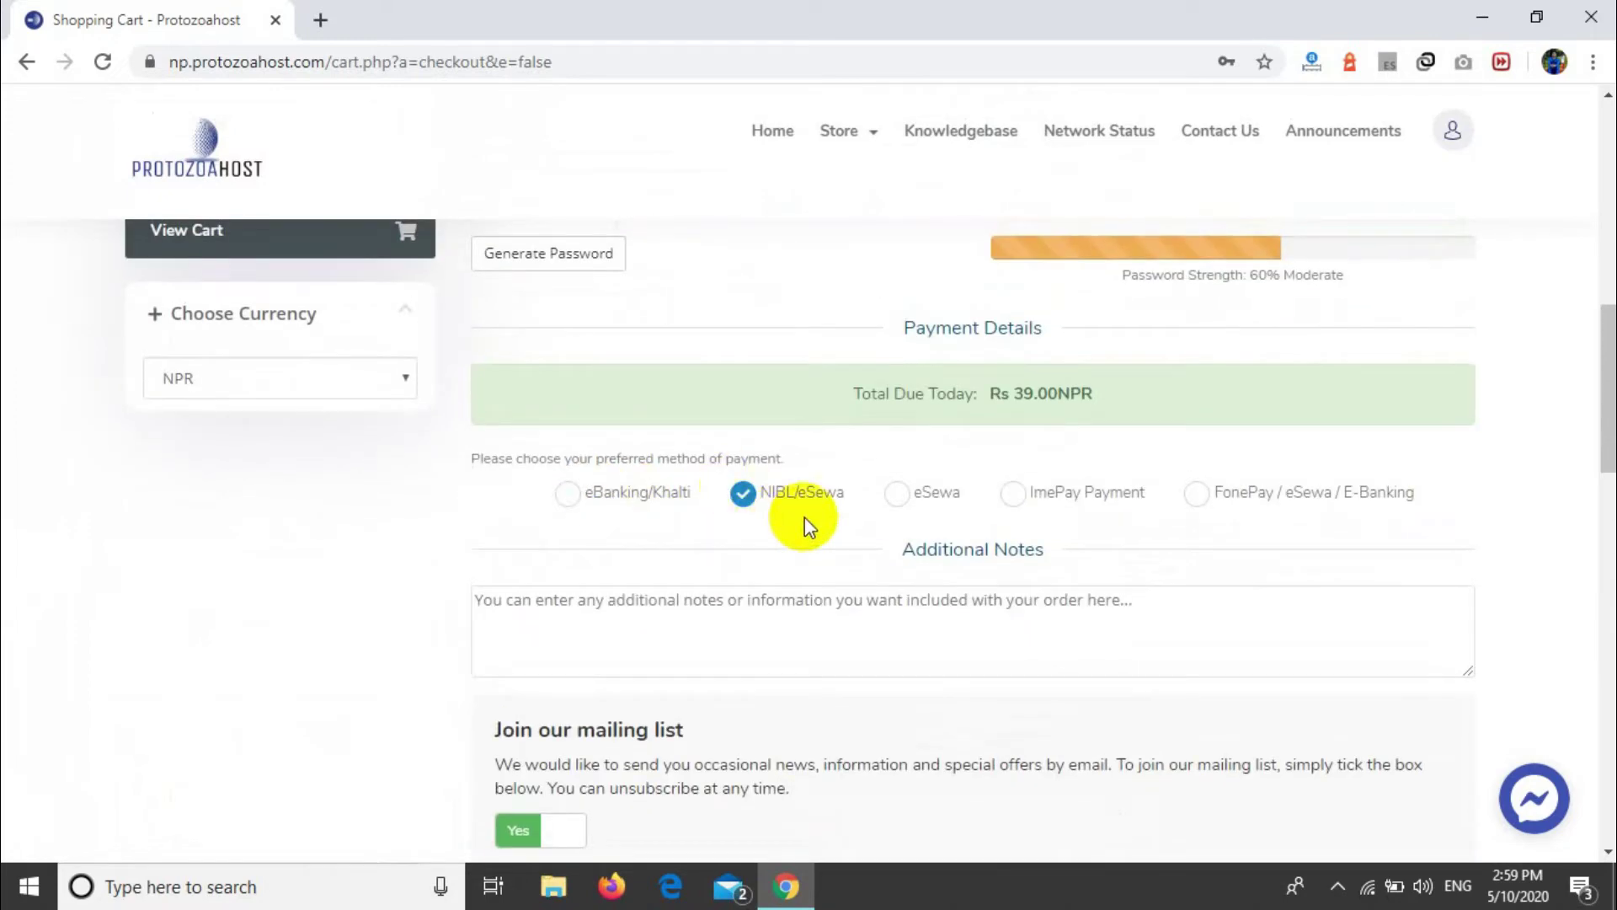
click(889, 501)
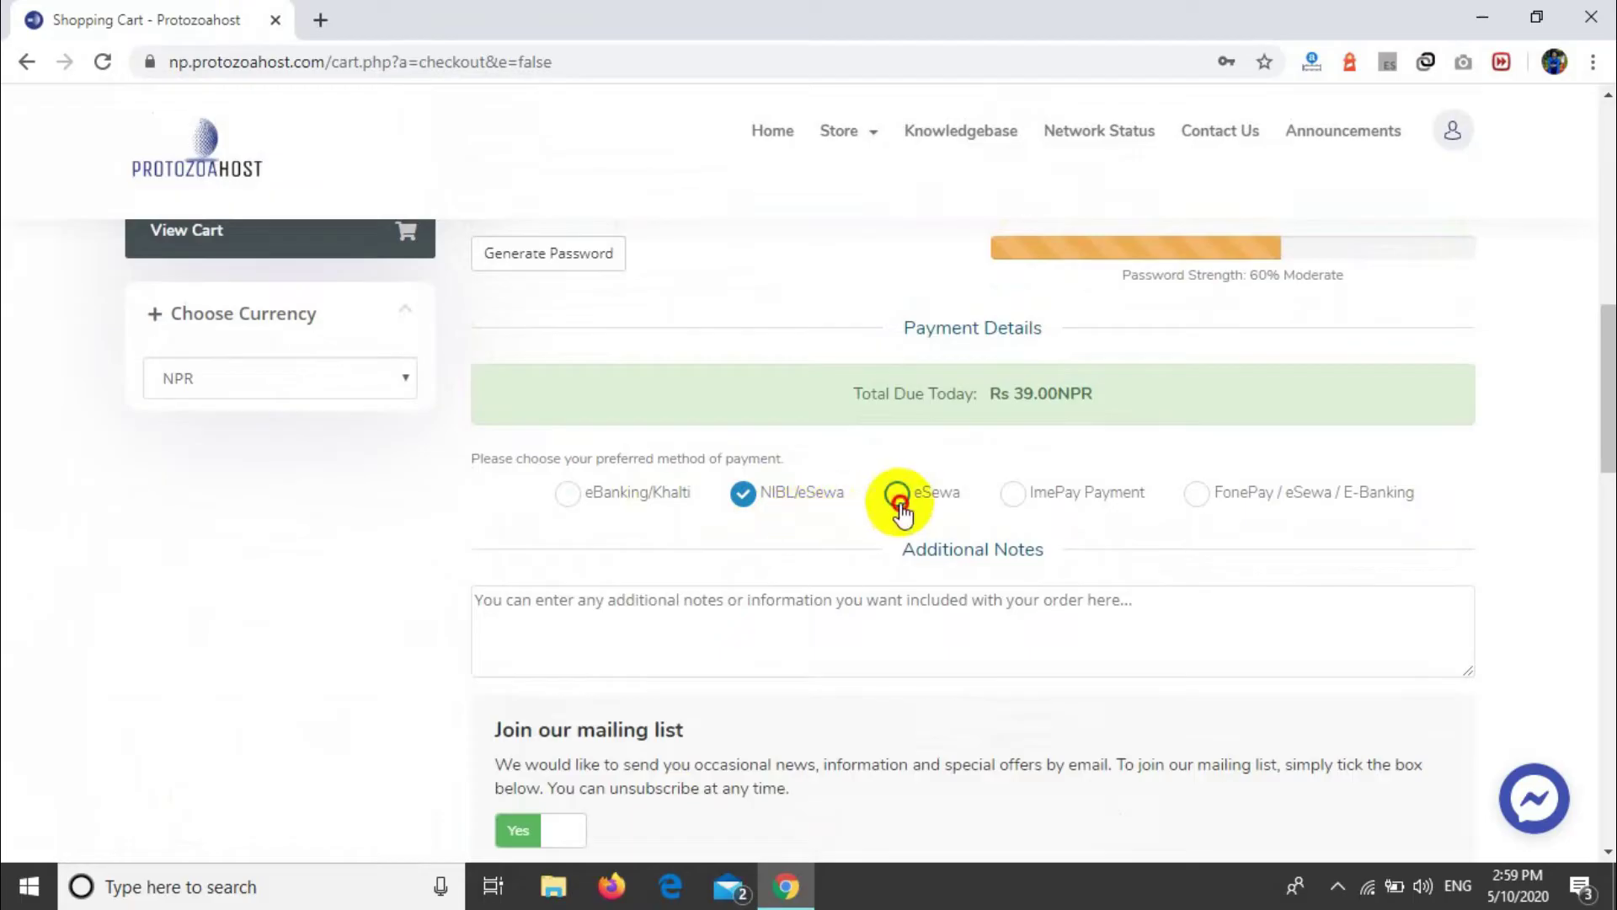
click(1037, 493)
click(1198, 497)
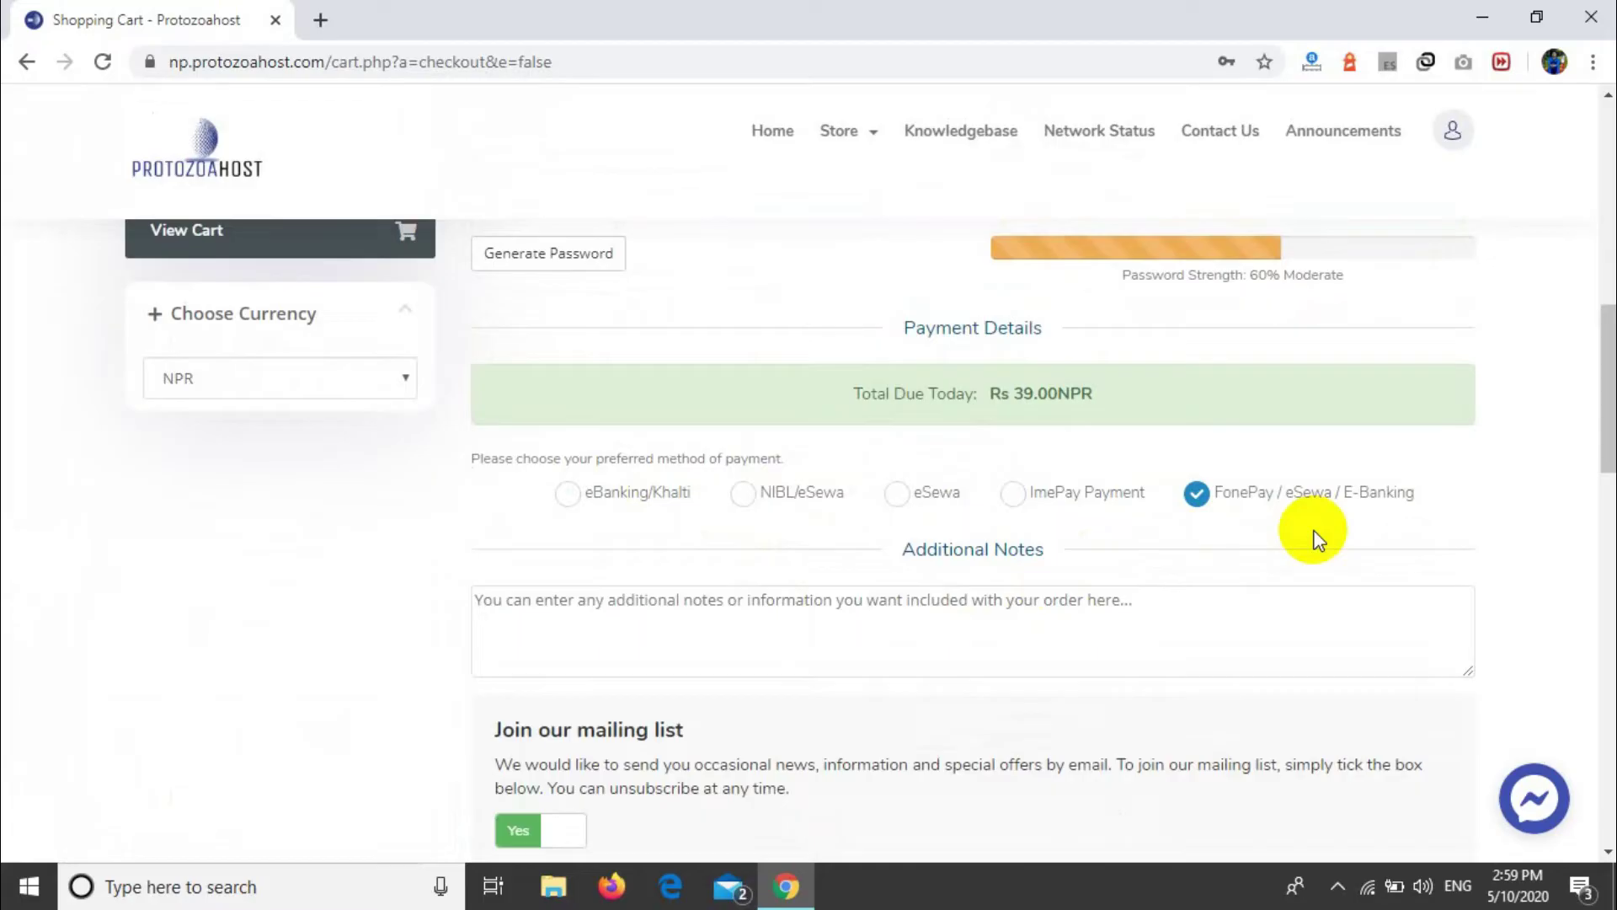
Step: Accept the Terms of Service, pass the 'I'm not a robot' check and complete the order
scroll(977, 640, down, 2)
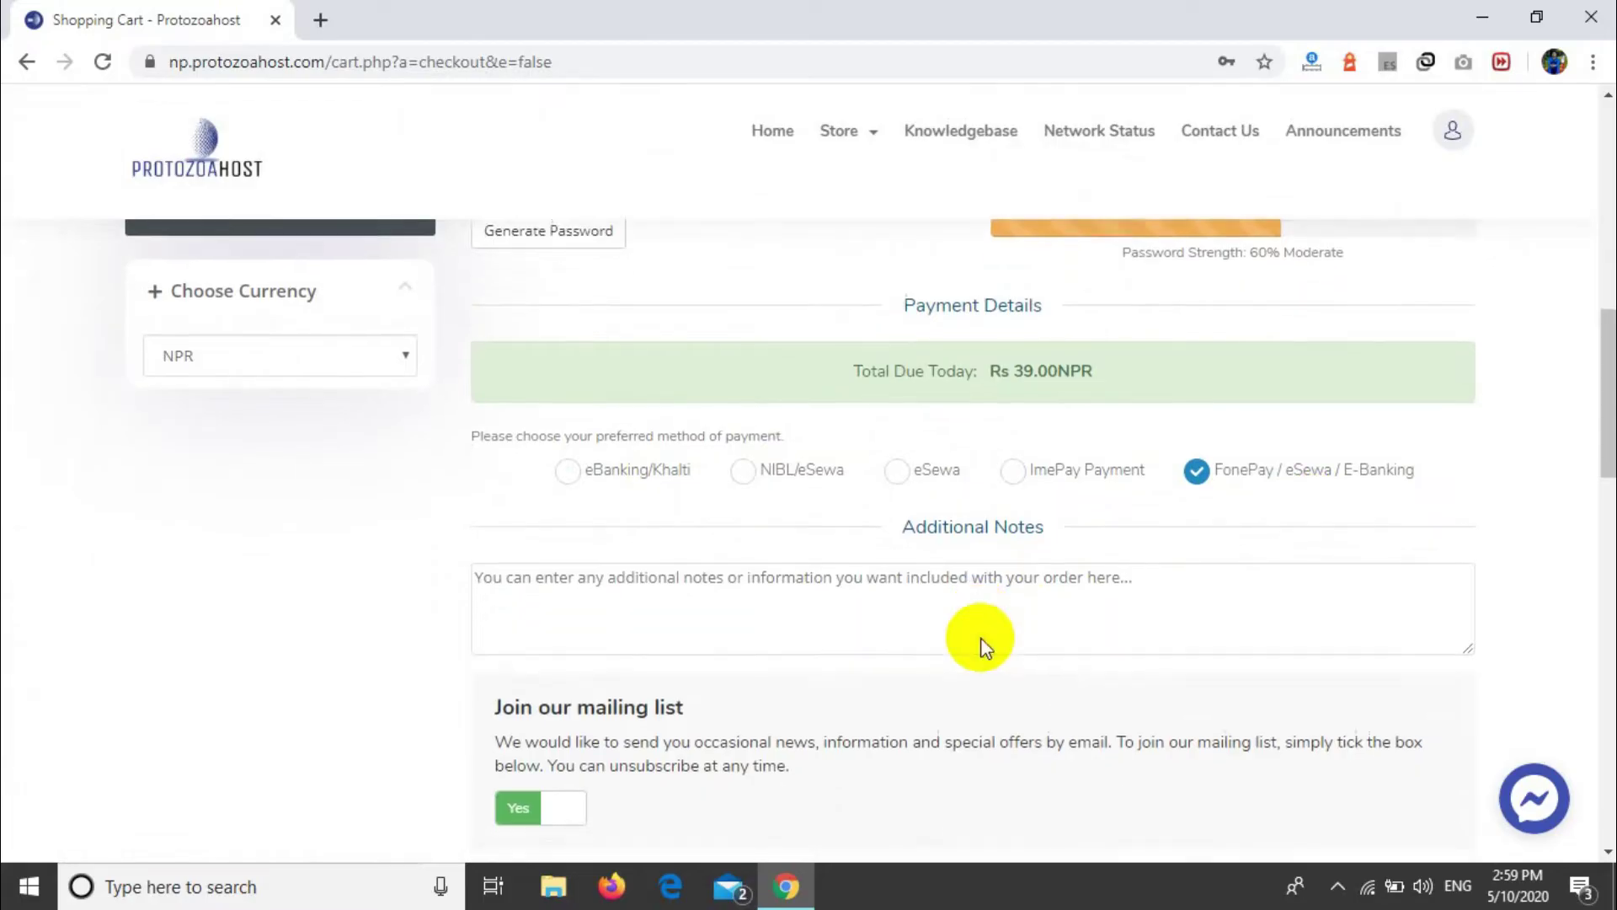
click(823, 711)
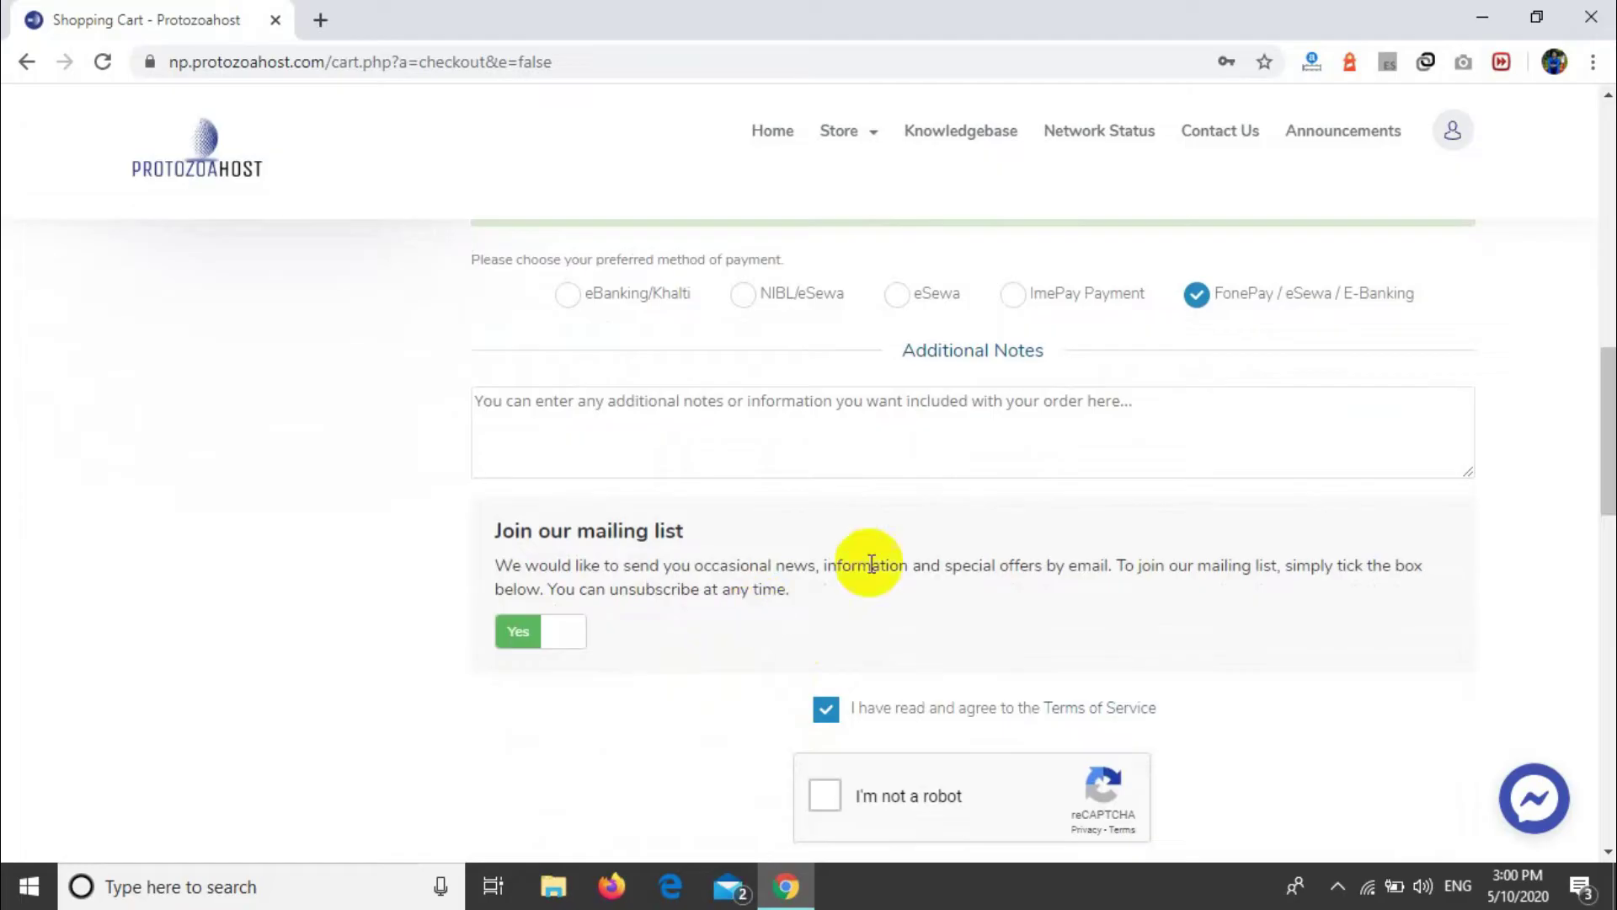
scroll(811, 742, down, 2)
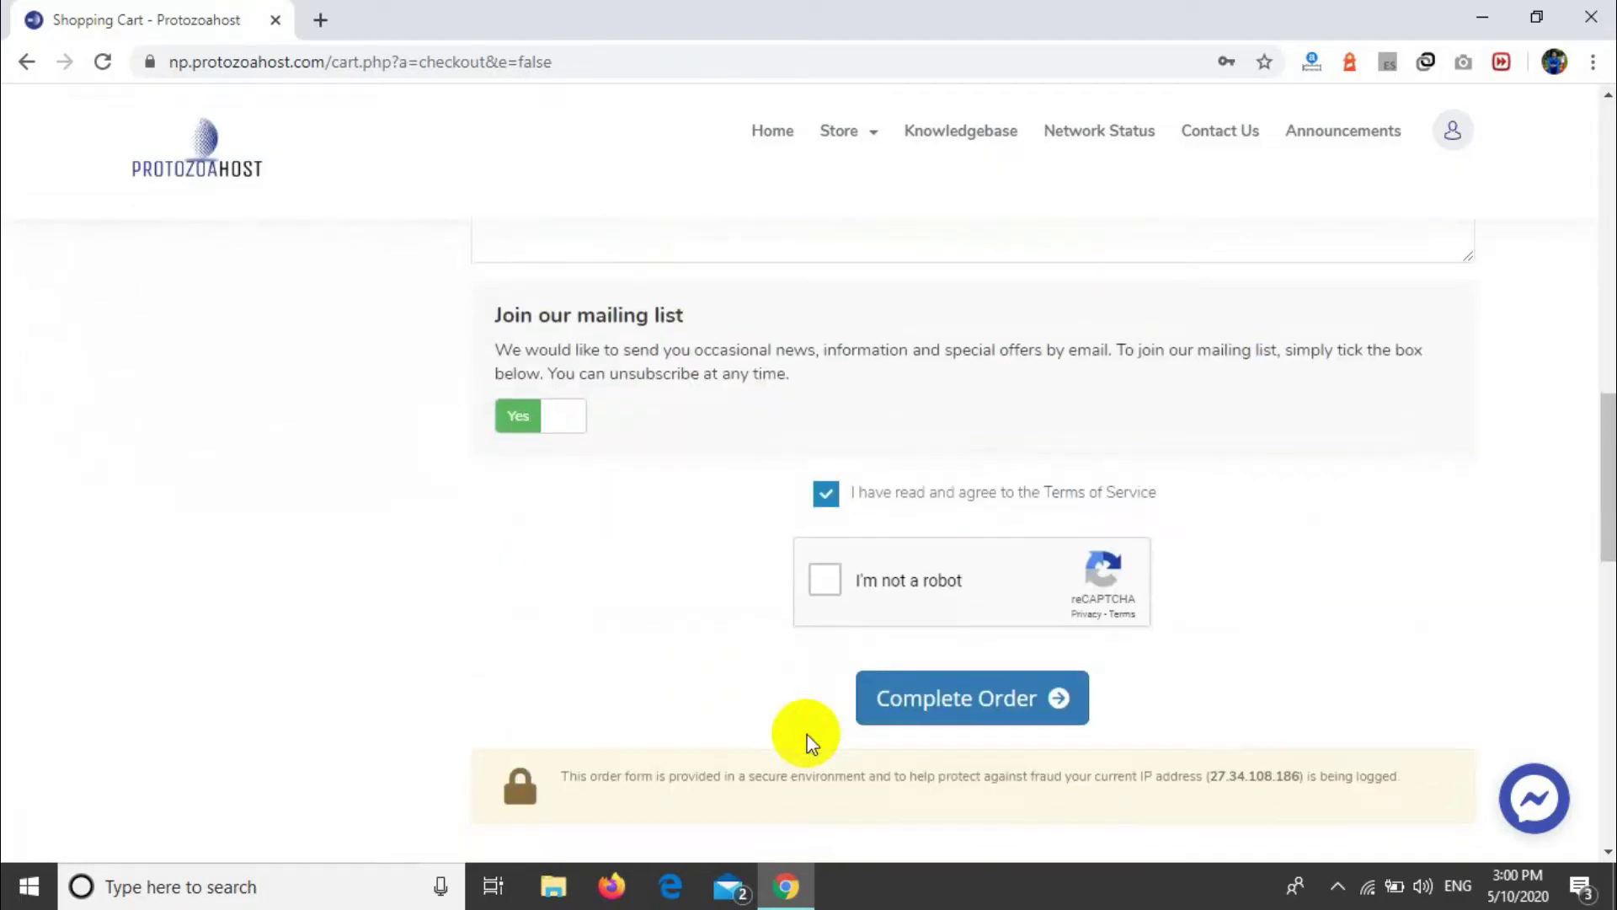
click(817, 579)
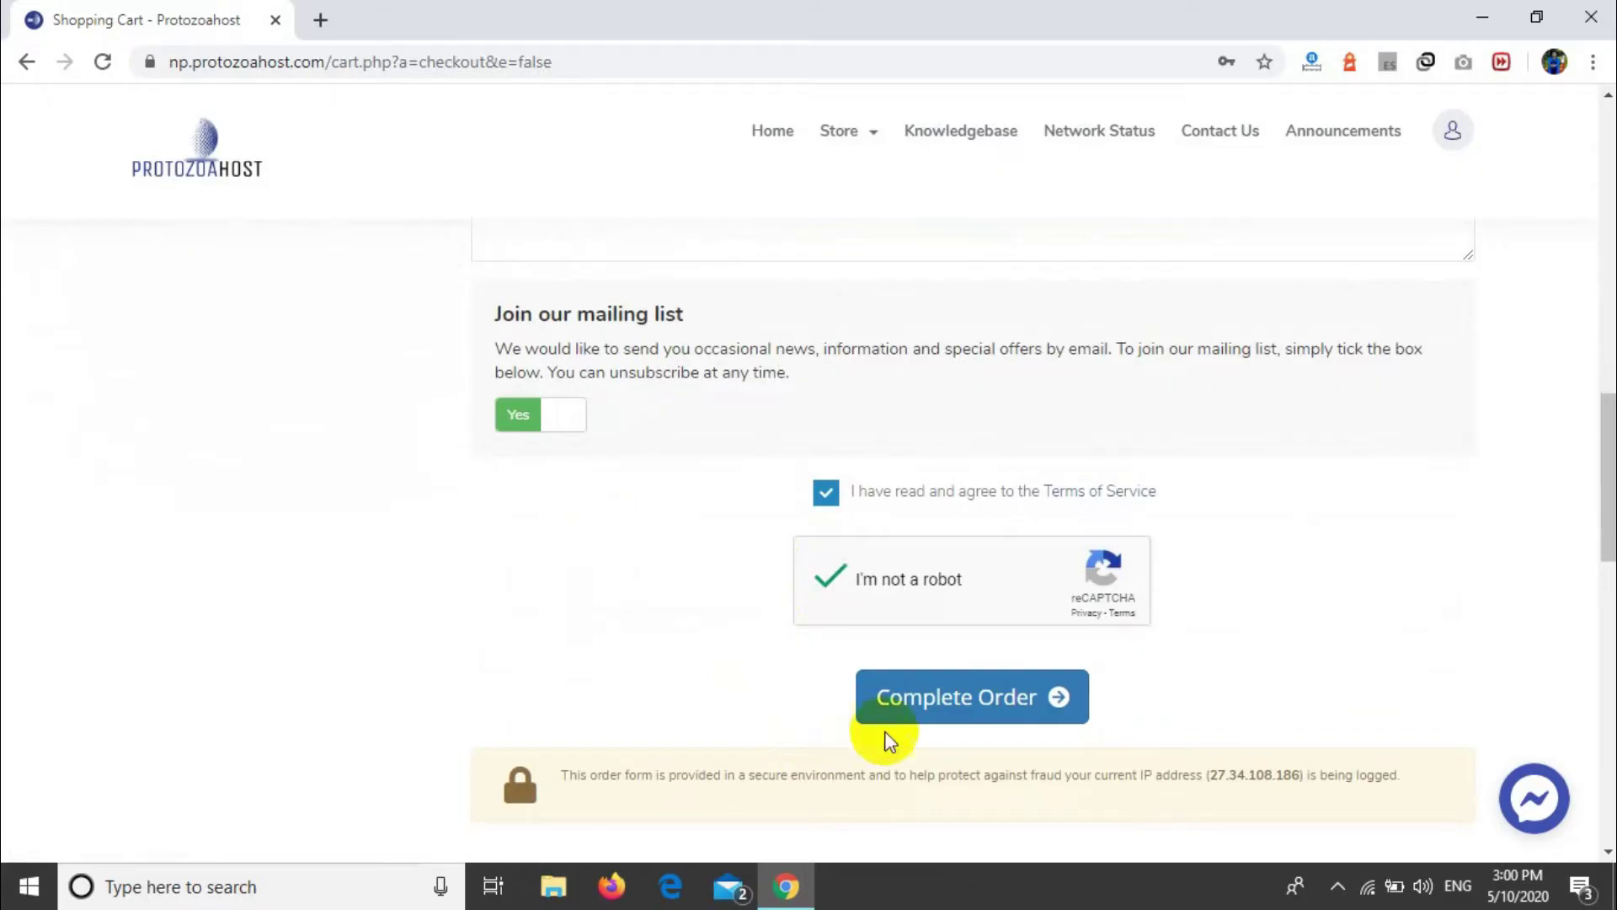
click(931, 702)
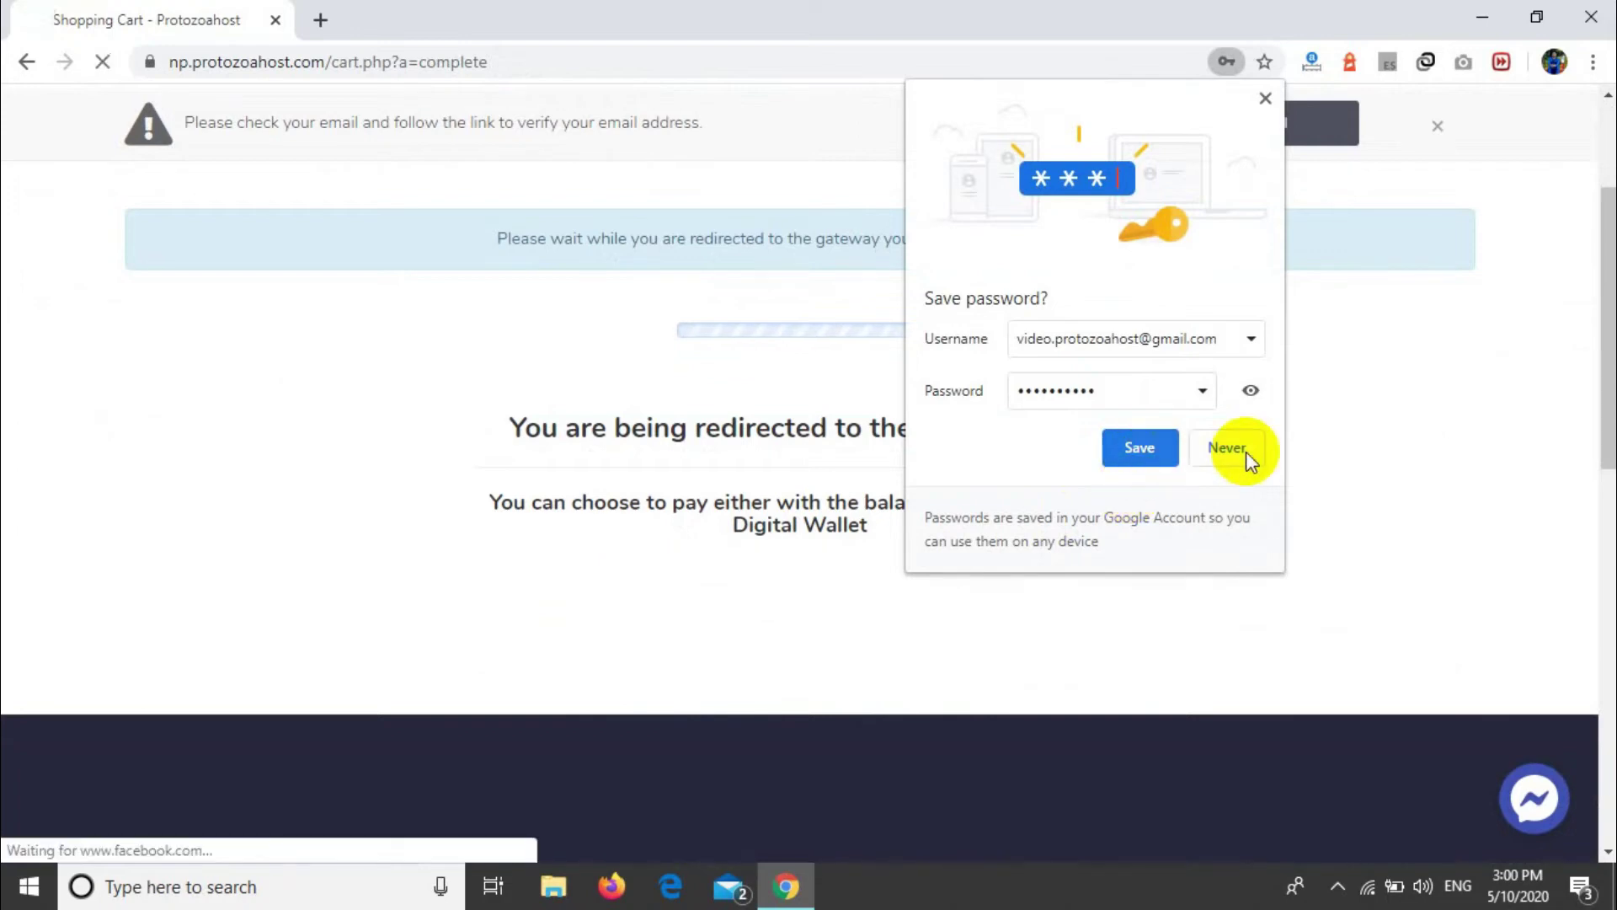
Step: Decline Chrome's offer to save the password for this site
click(1246, 451)
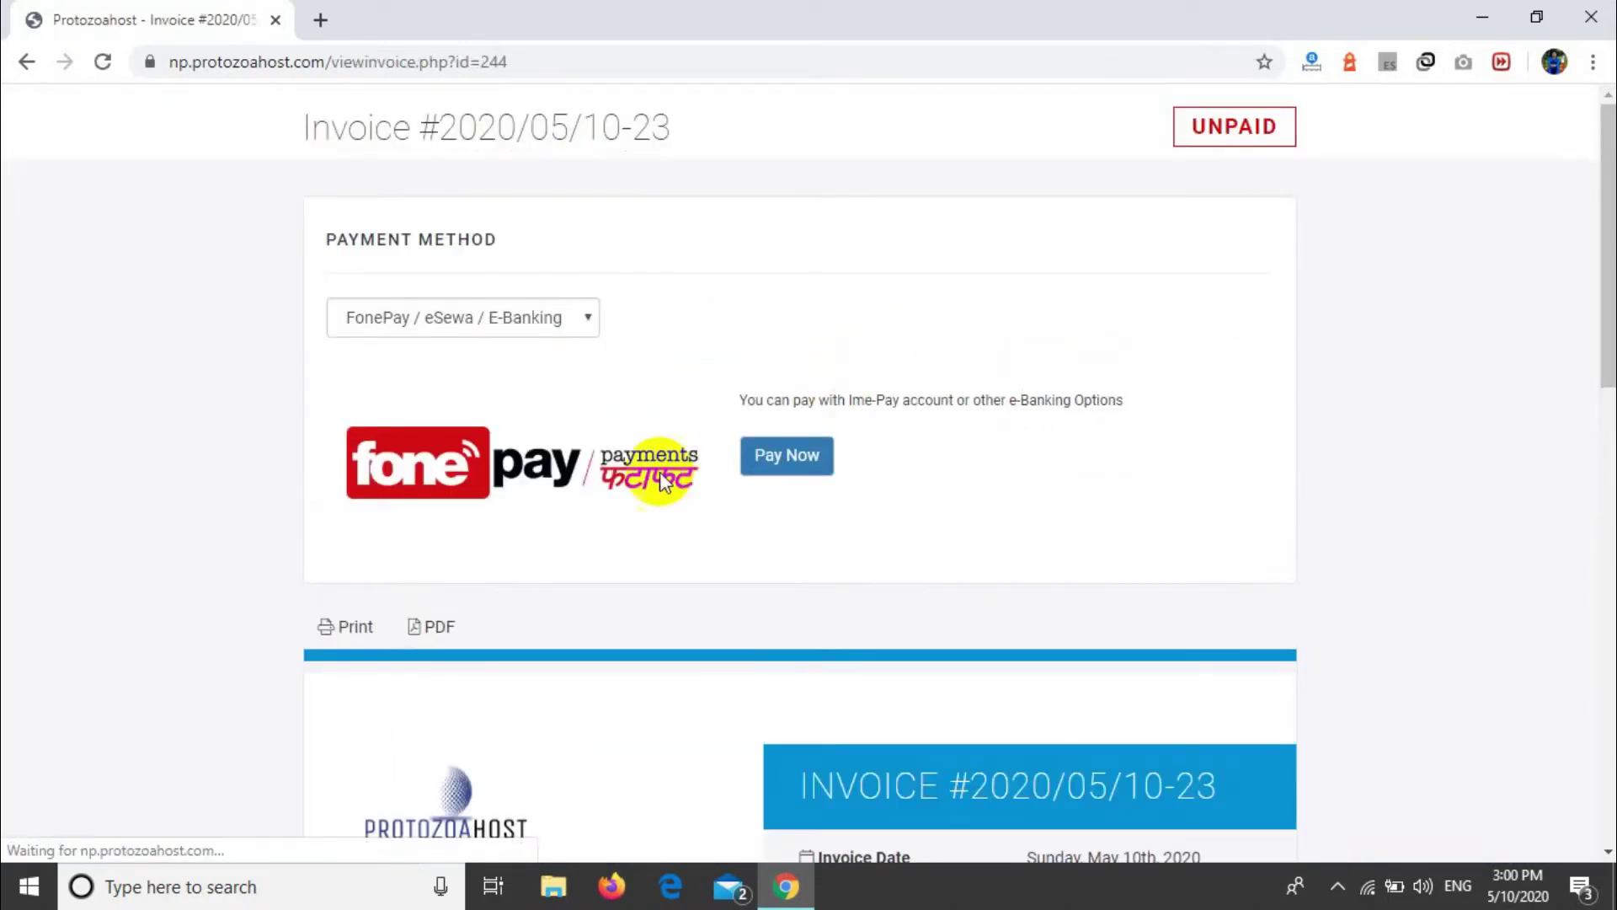
scroll(659, 472, down, 10)
scroll(660, 471, up, 7)
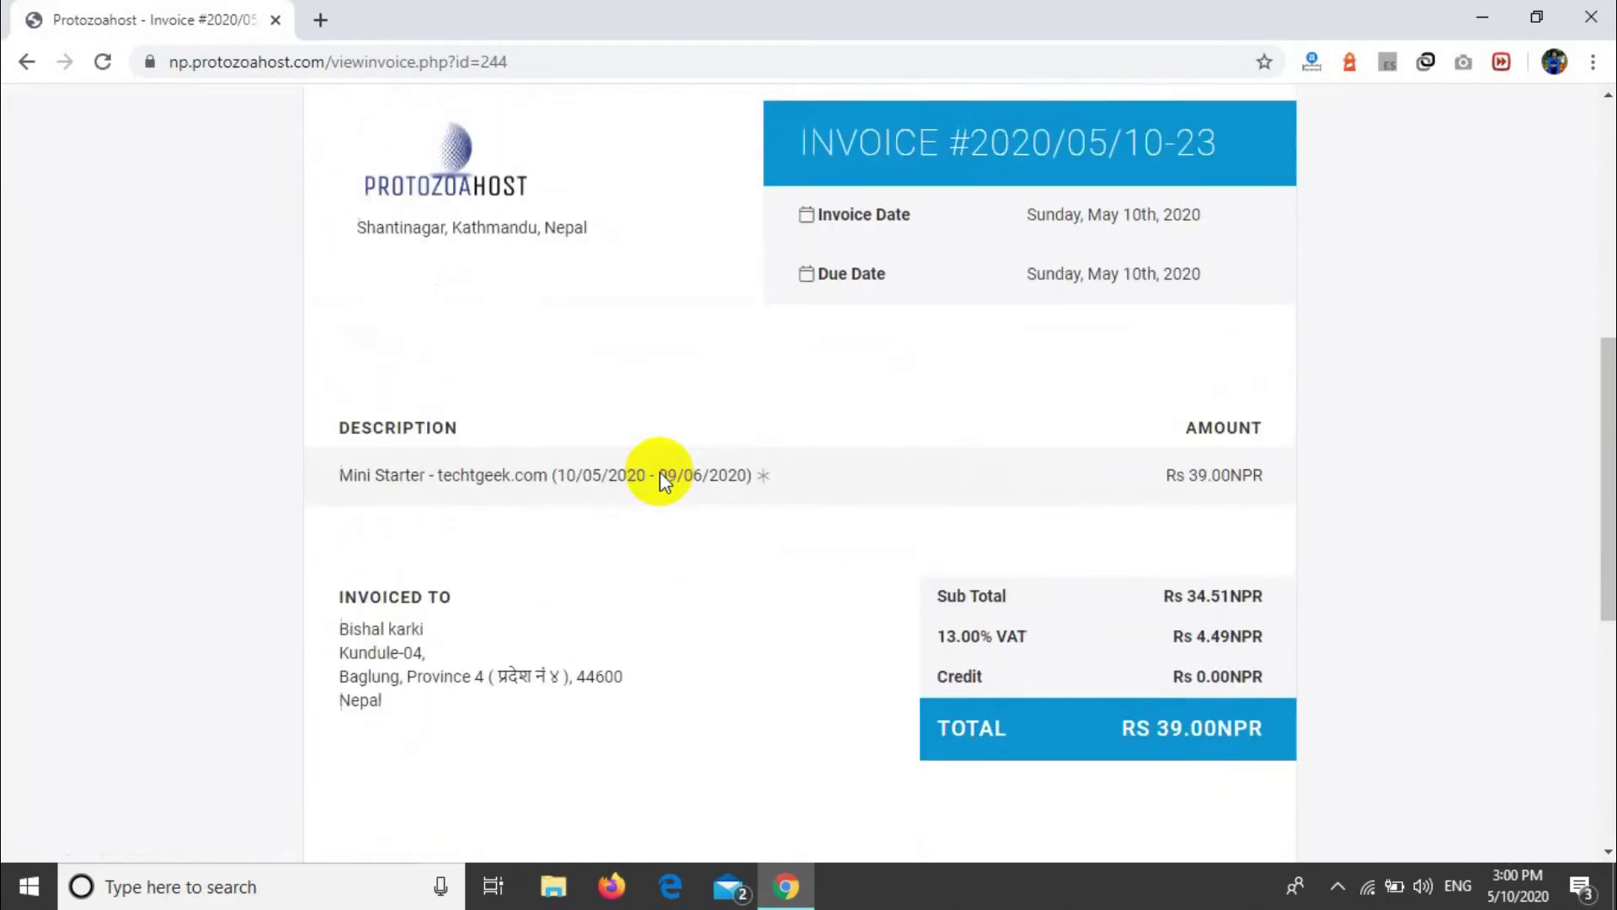
Step: Review invoice #2020/05/10-23's dates, Sub Total, VAT and Credit rows, then the Payment Method
drag(341, 317, 1059, 427)
click(1041, 541)
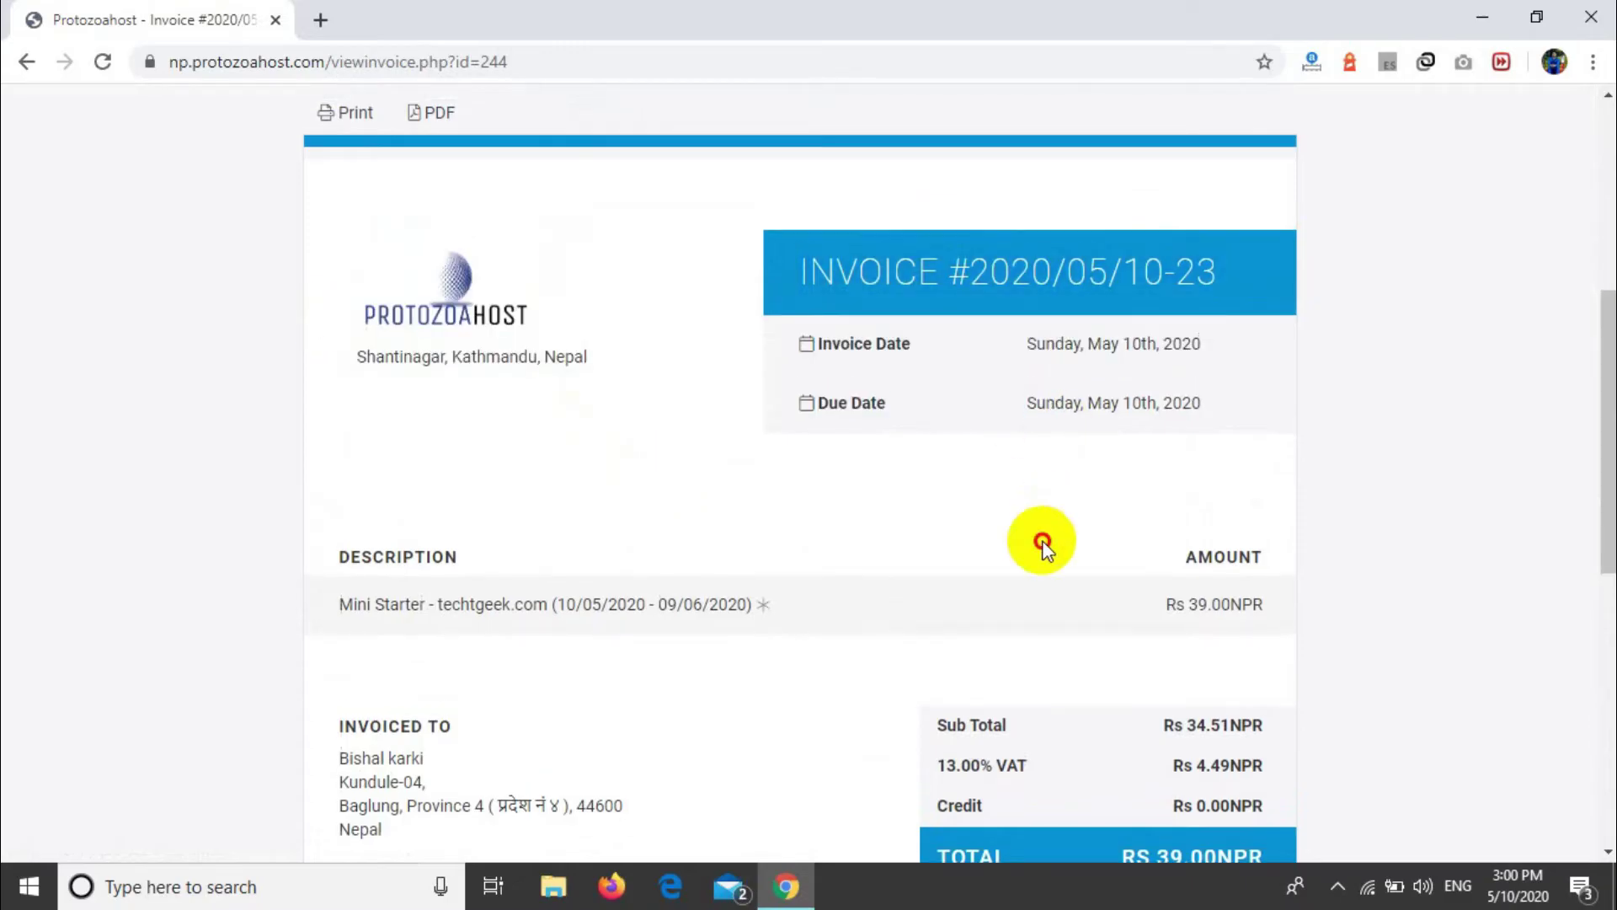
drag(821, 344, 1347, 352)
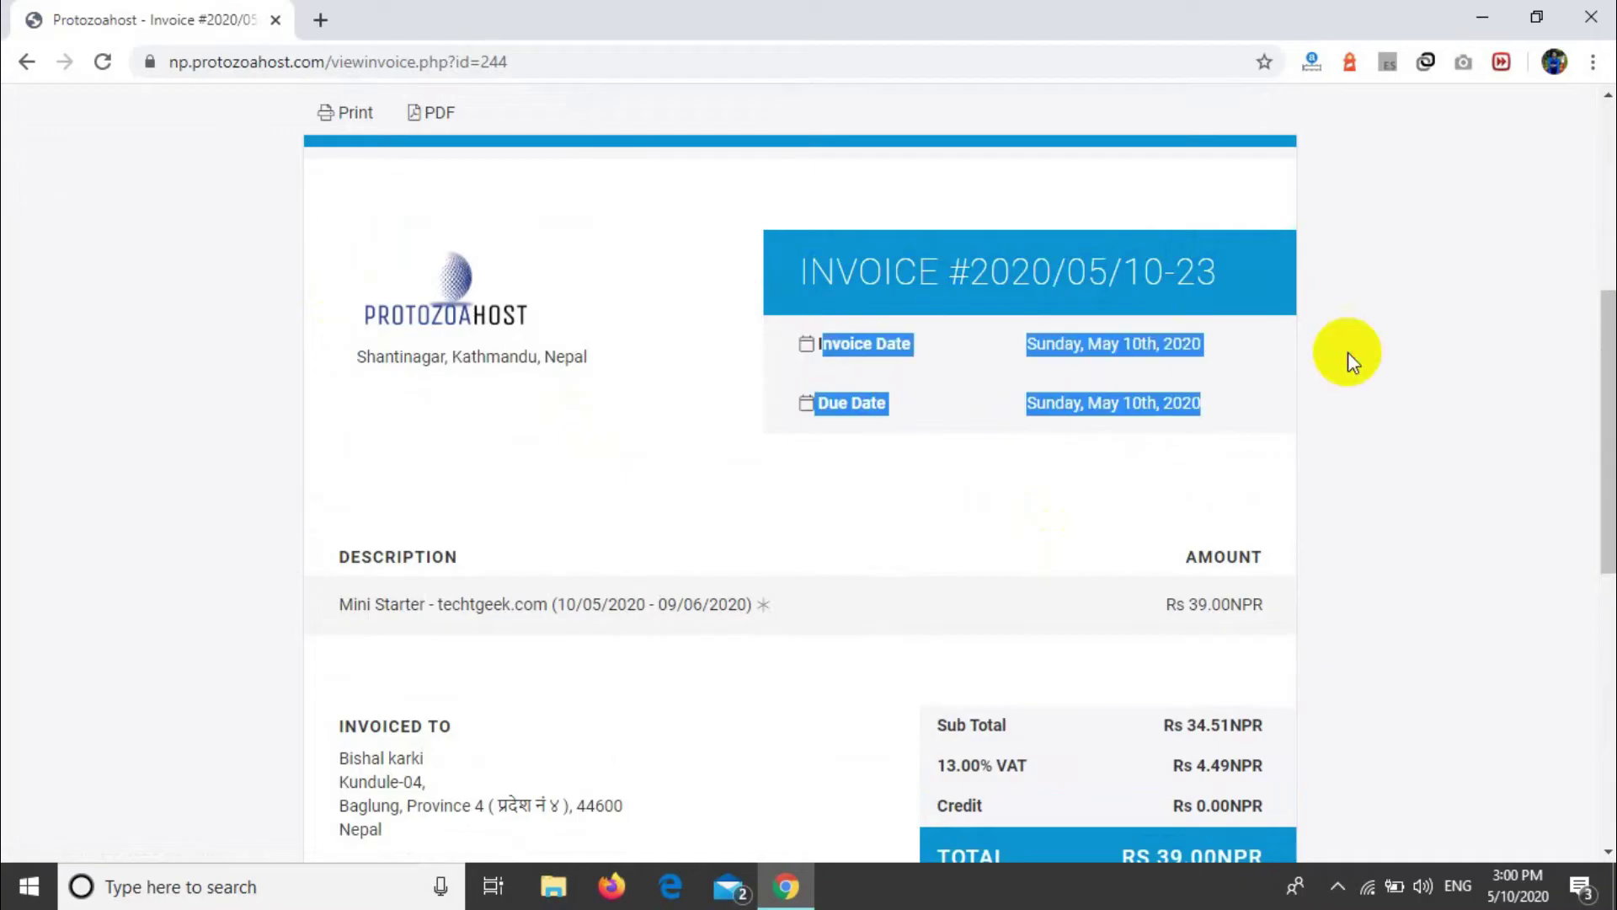
click(1072, 397)
drag(815, 396, 1265, 398)
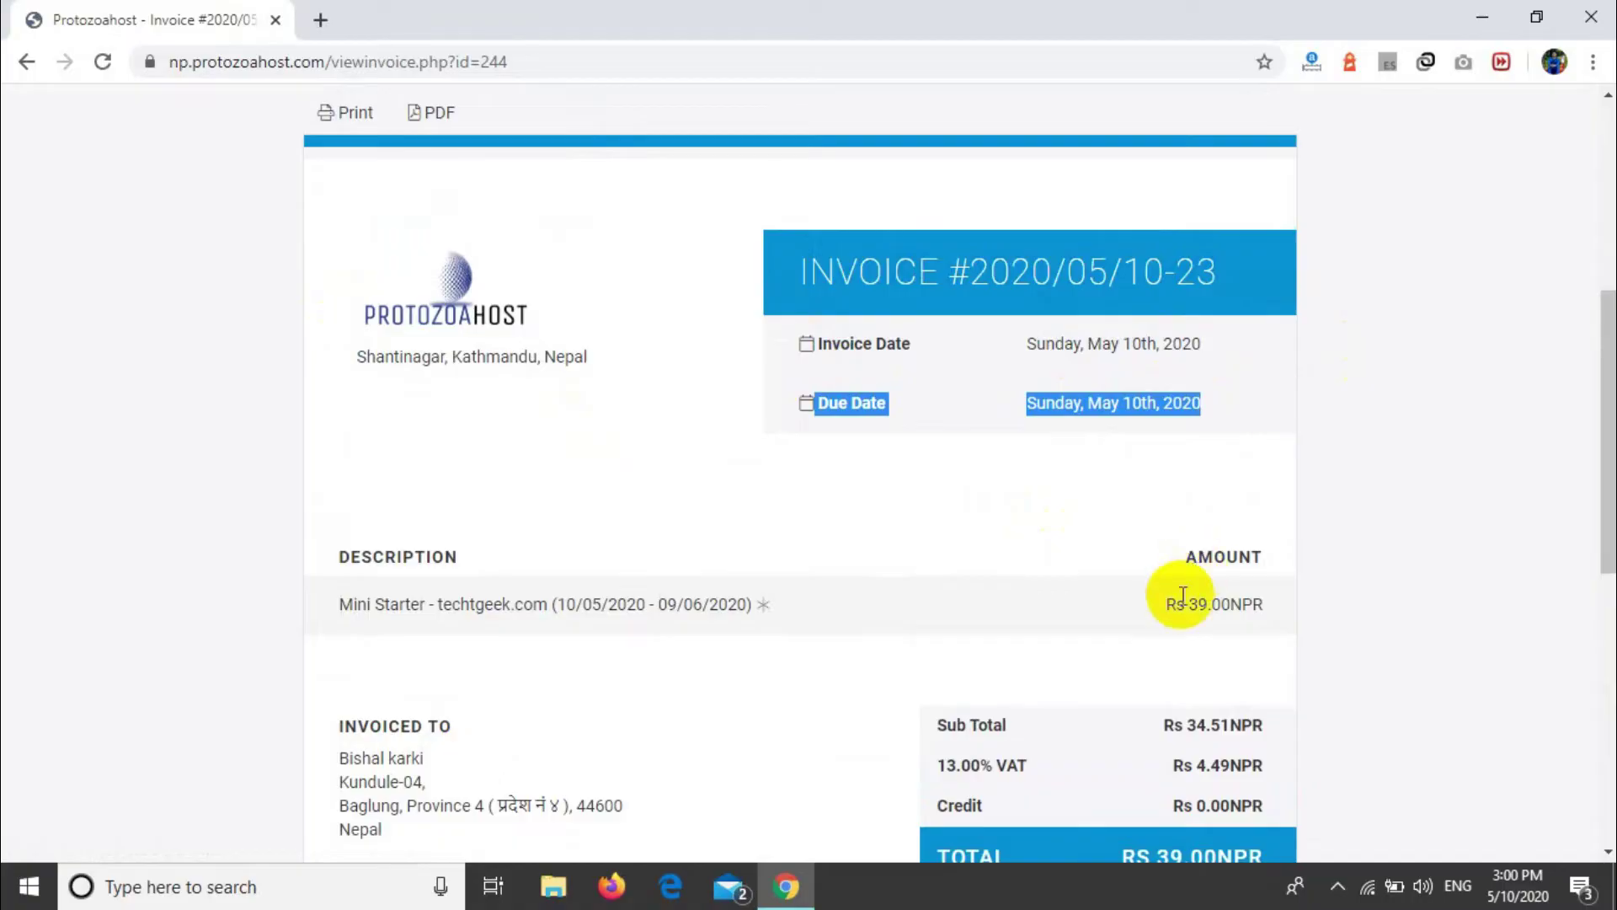
scroll(1177, 595, down, 2)
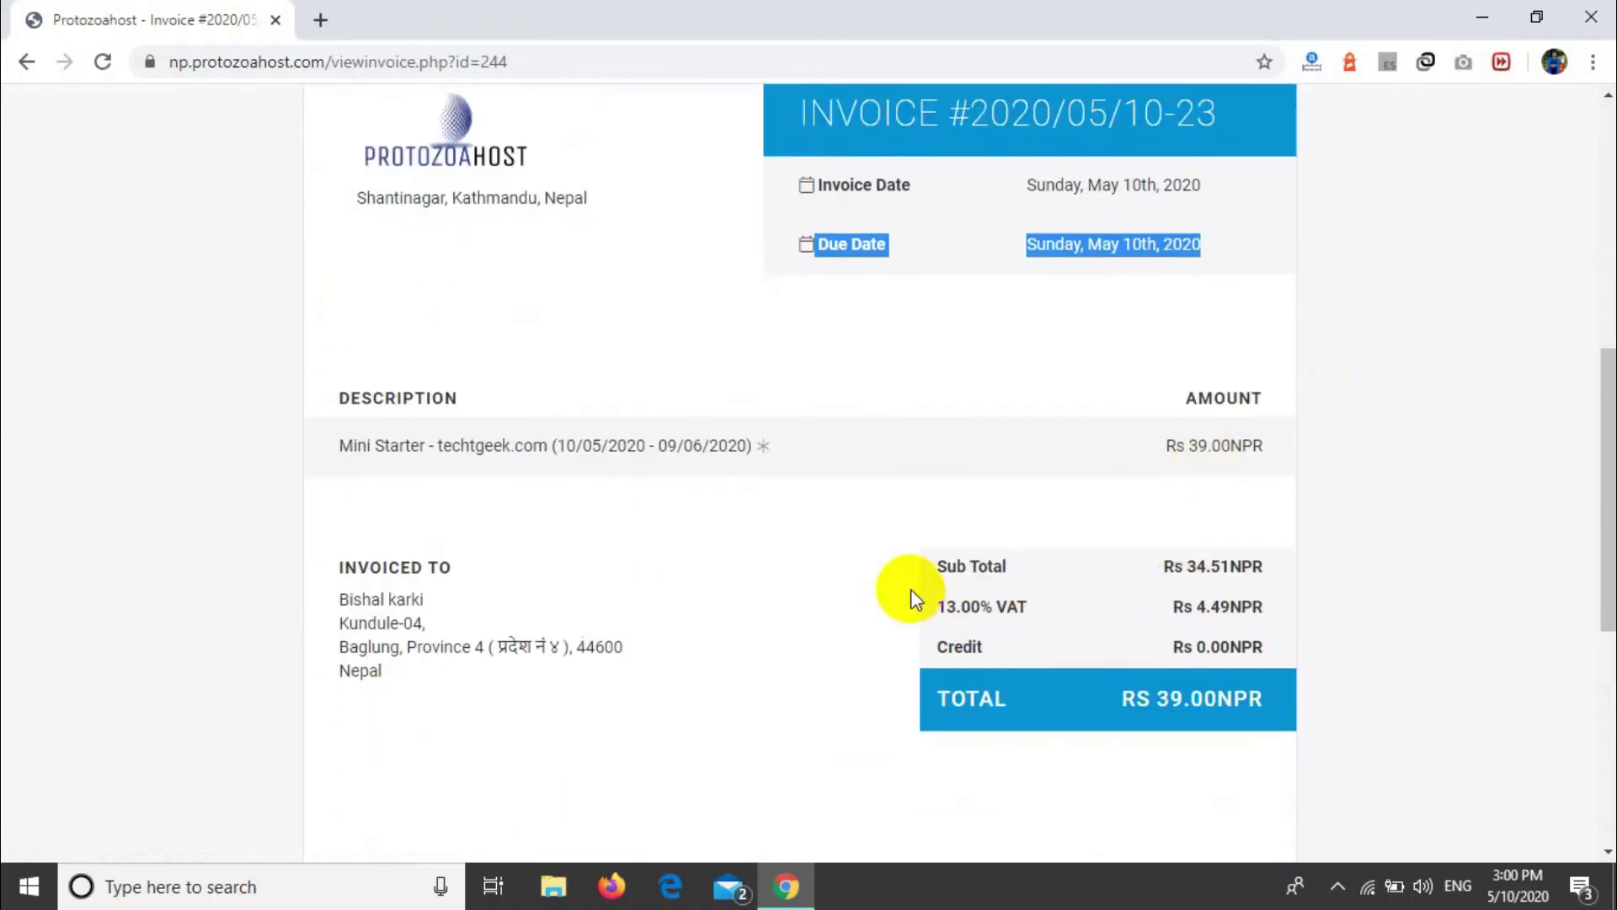
drag(940, 583, 1227, 659)
click(1226, 658)
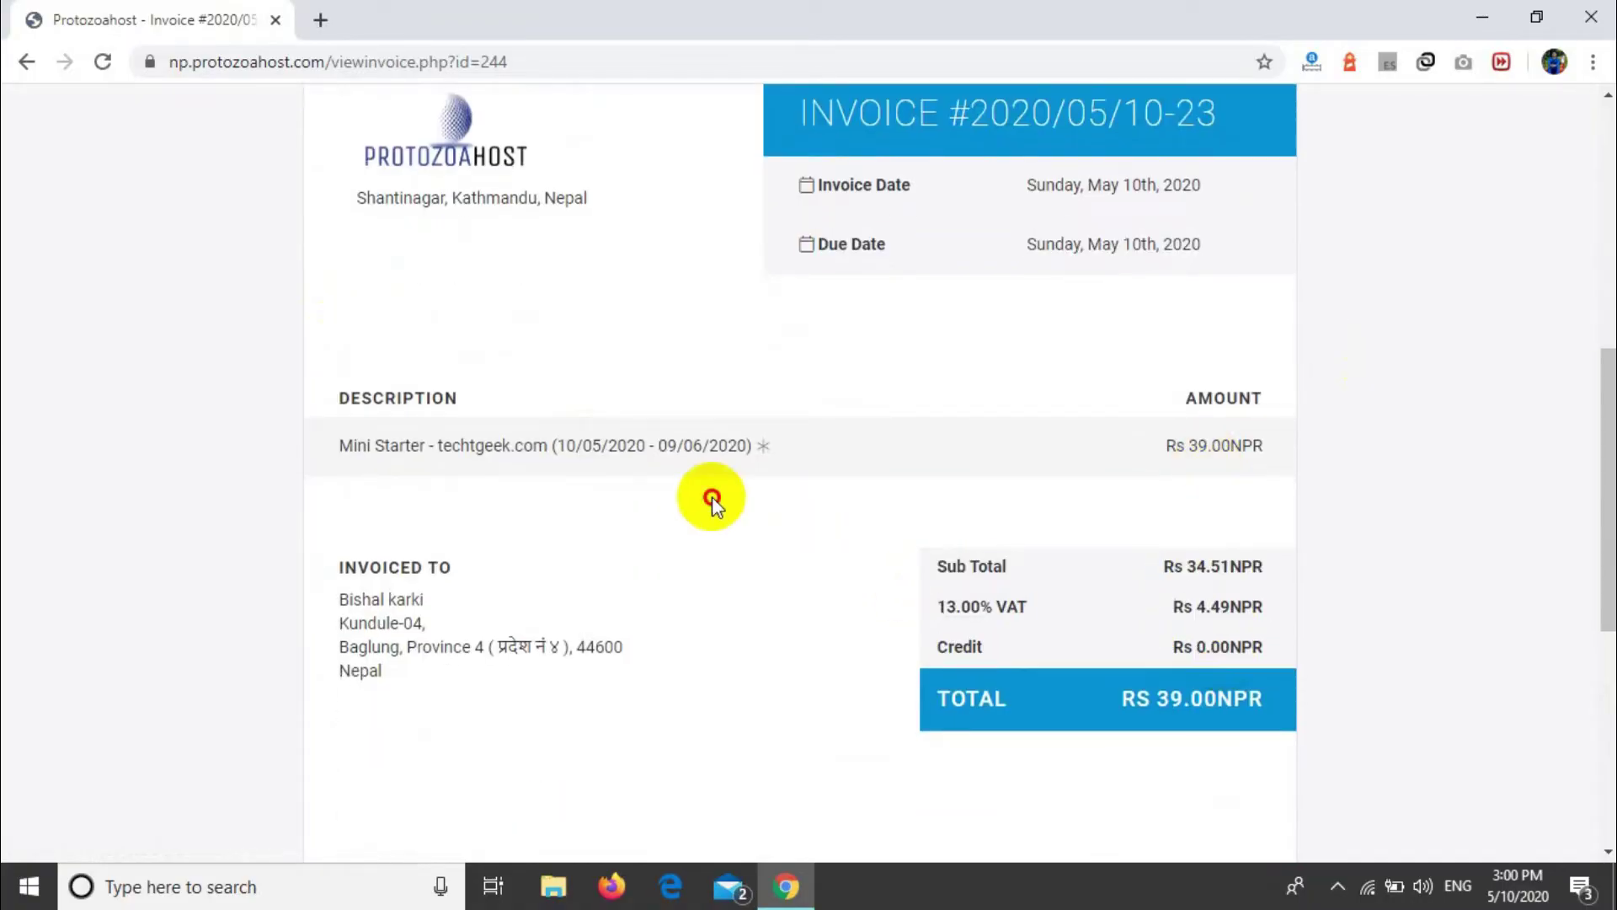
scroll(711, 497, up, 8)
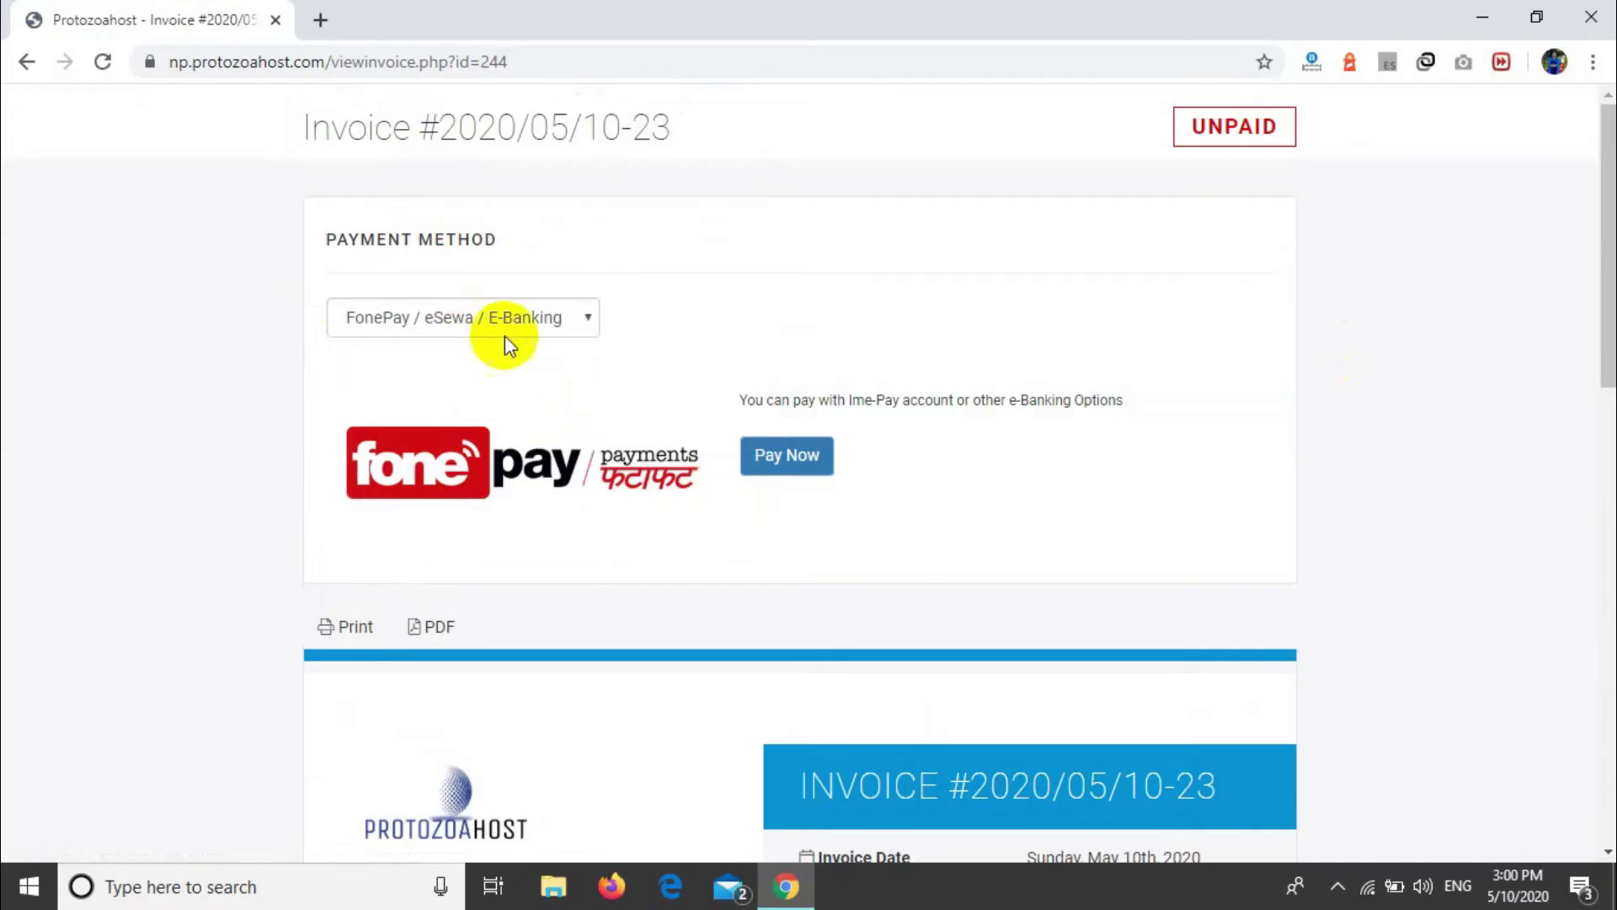
Step: Try the invoice payment methods eBanking/Khalti, NIBL/eSewa, eSewa and ImePay Payment in turn
click(564, 324)
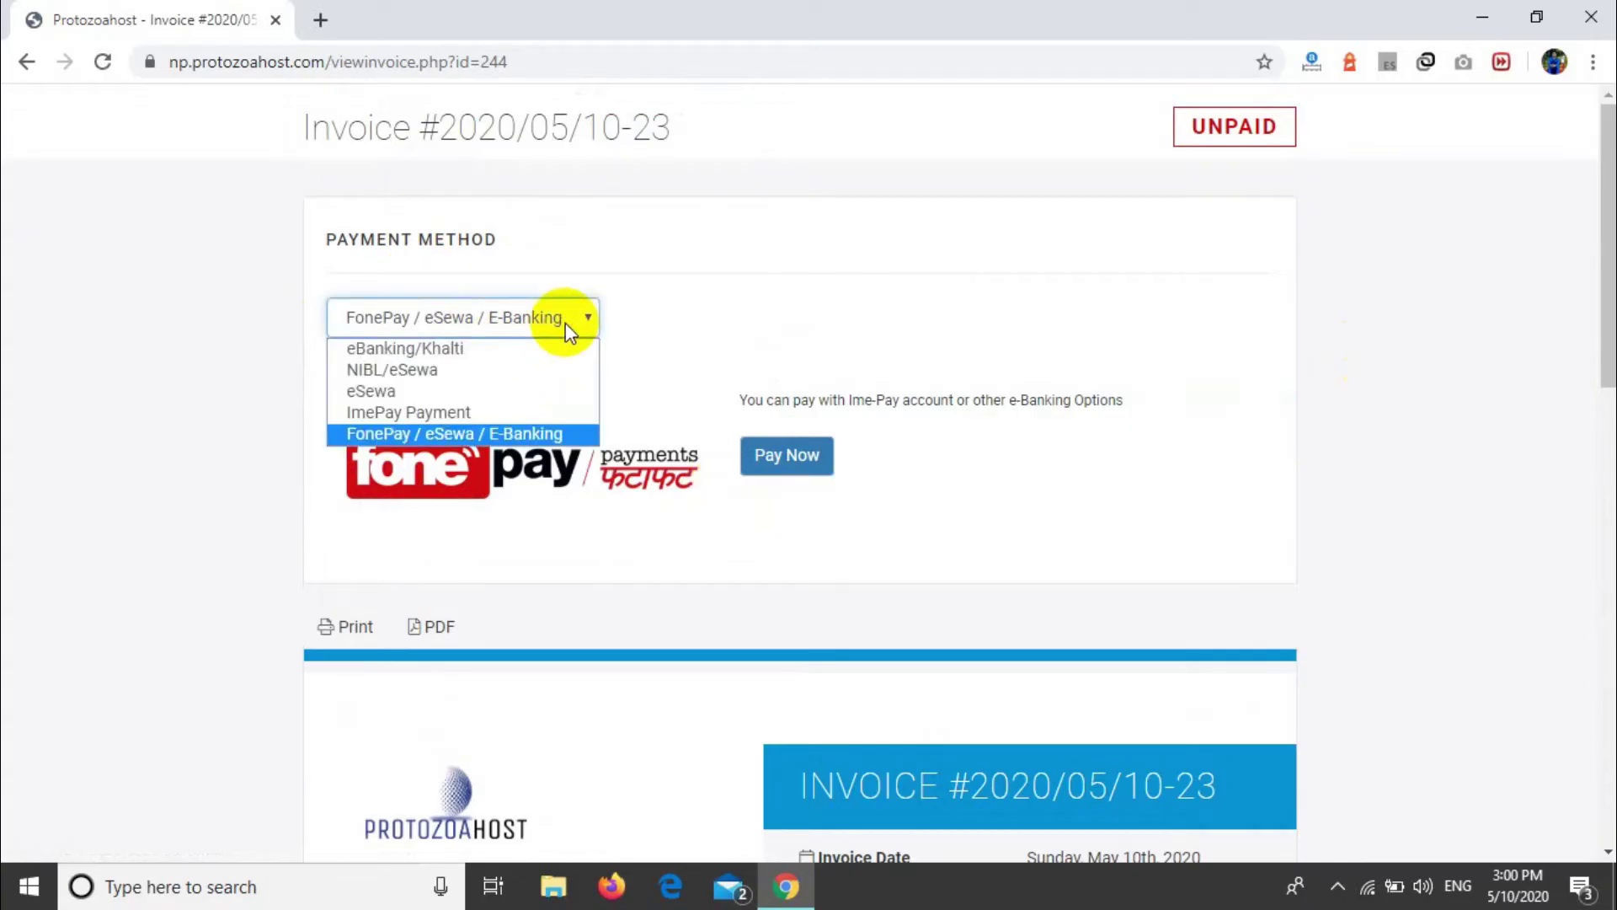
click(564, 324)
click(527, 324)
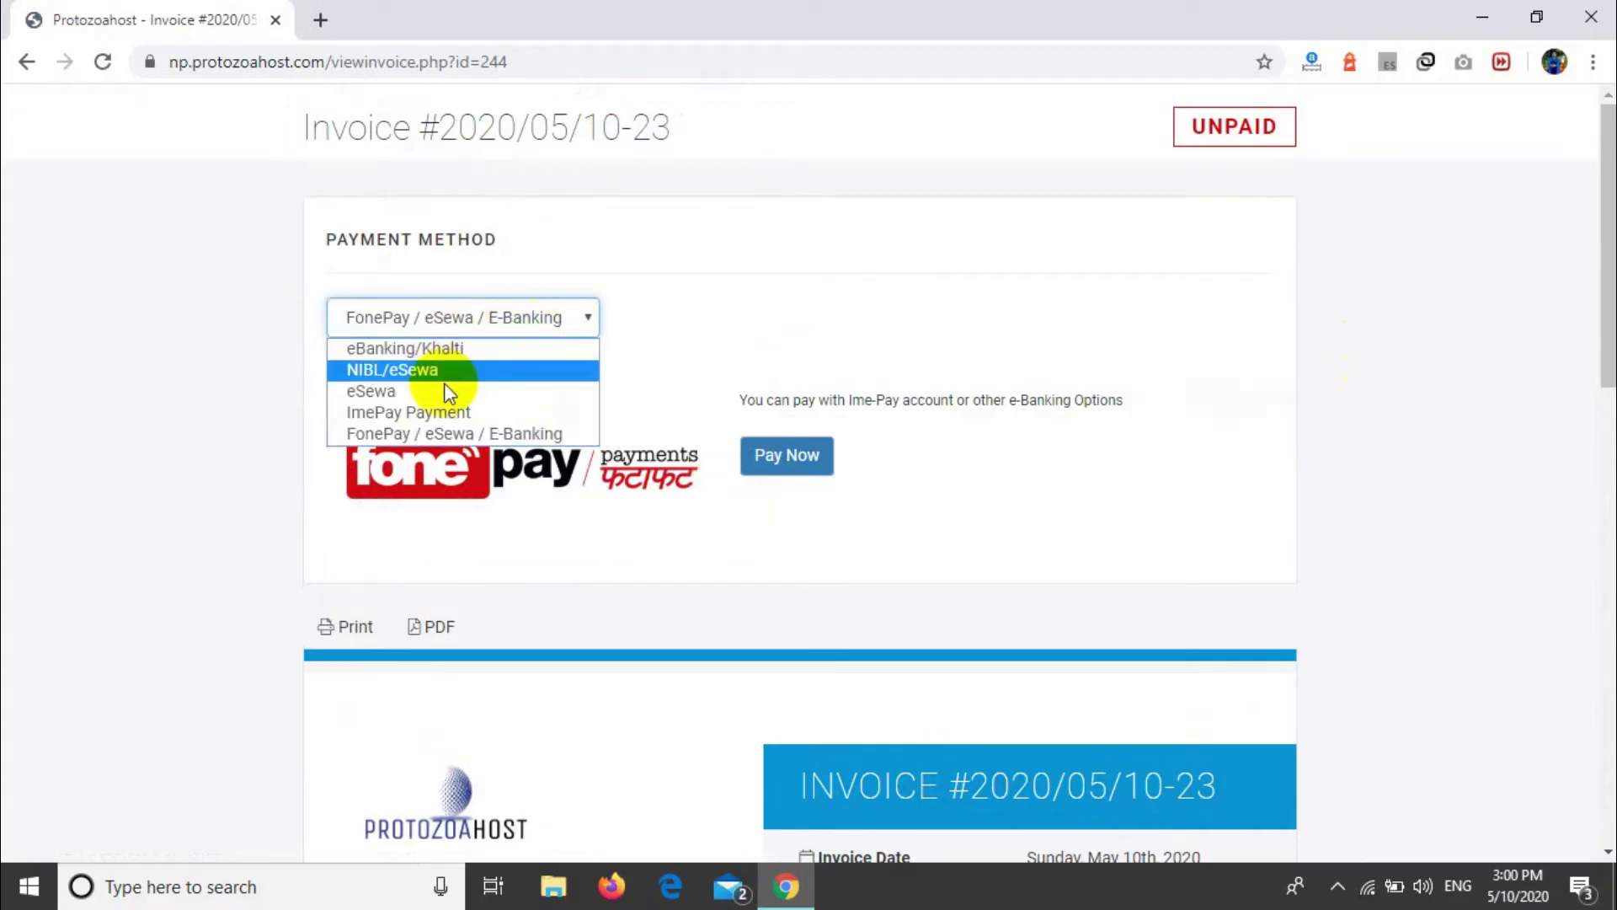
click(485, 354)
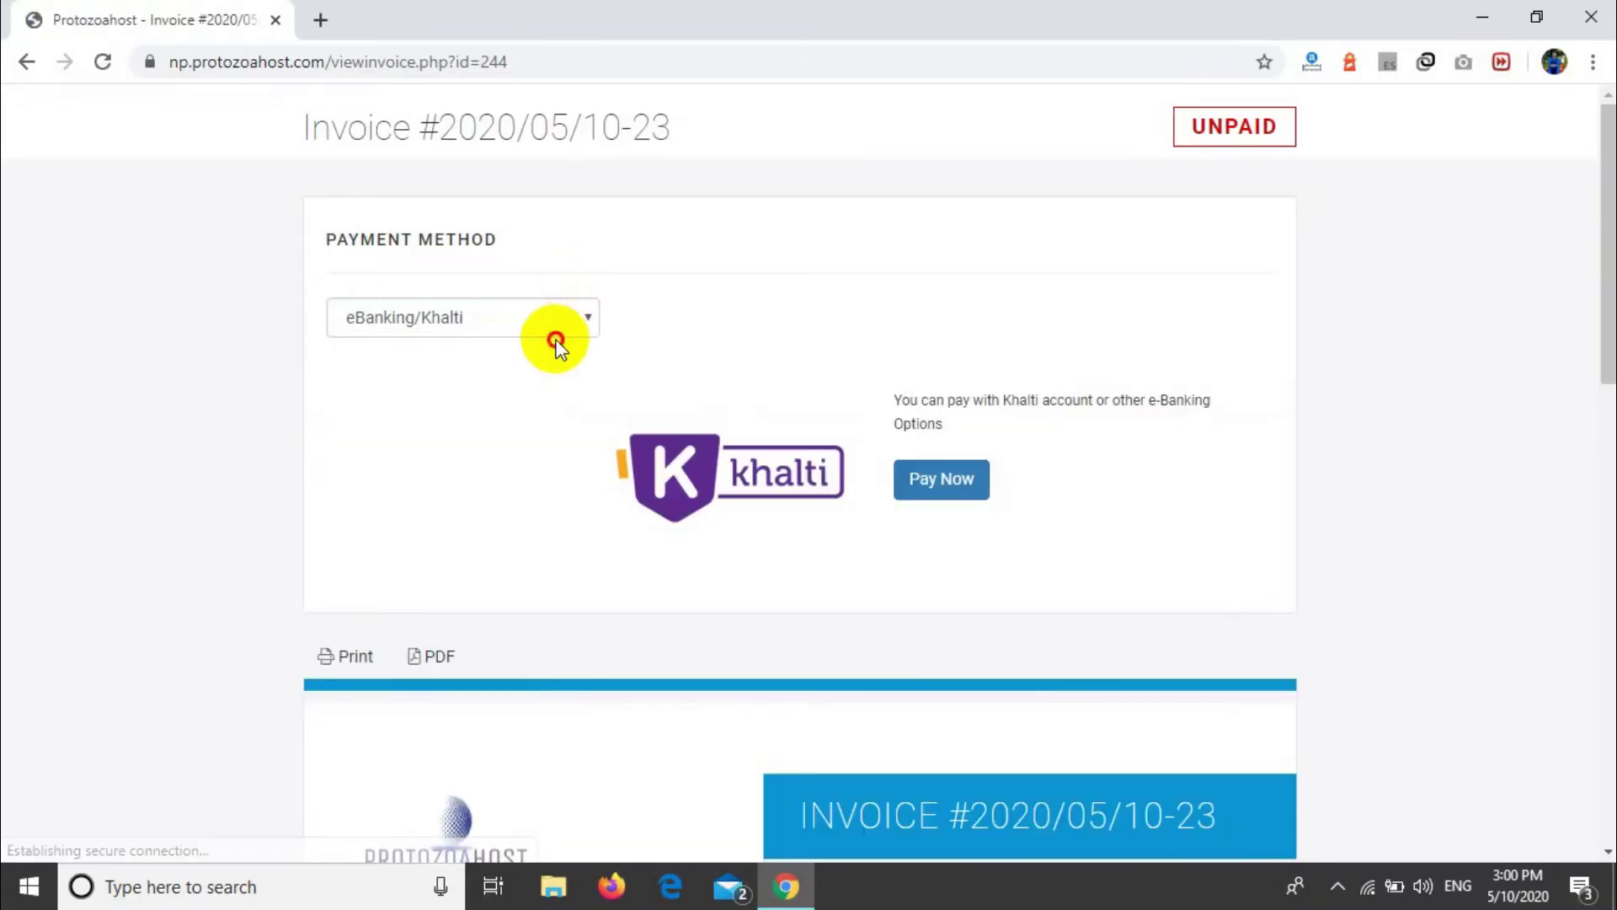
click(569, 319)
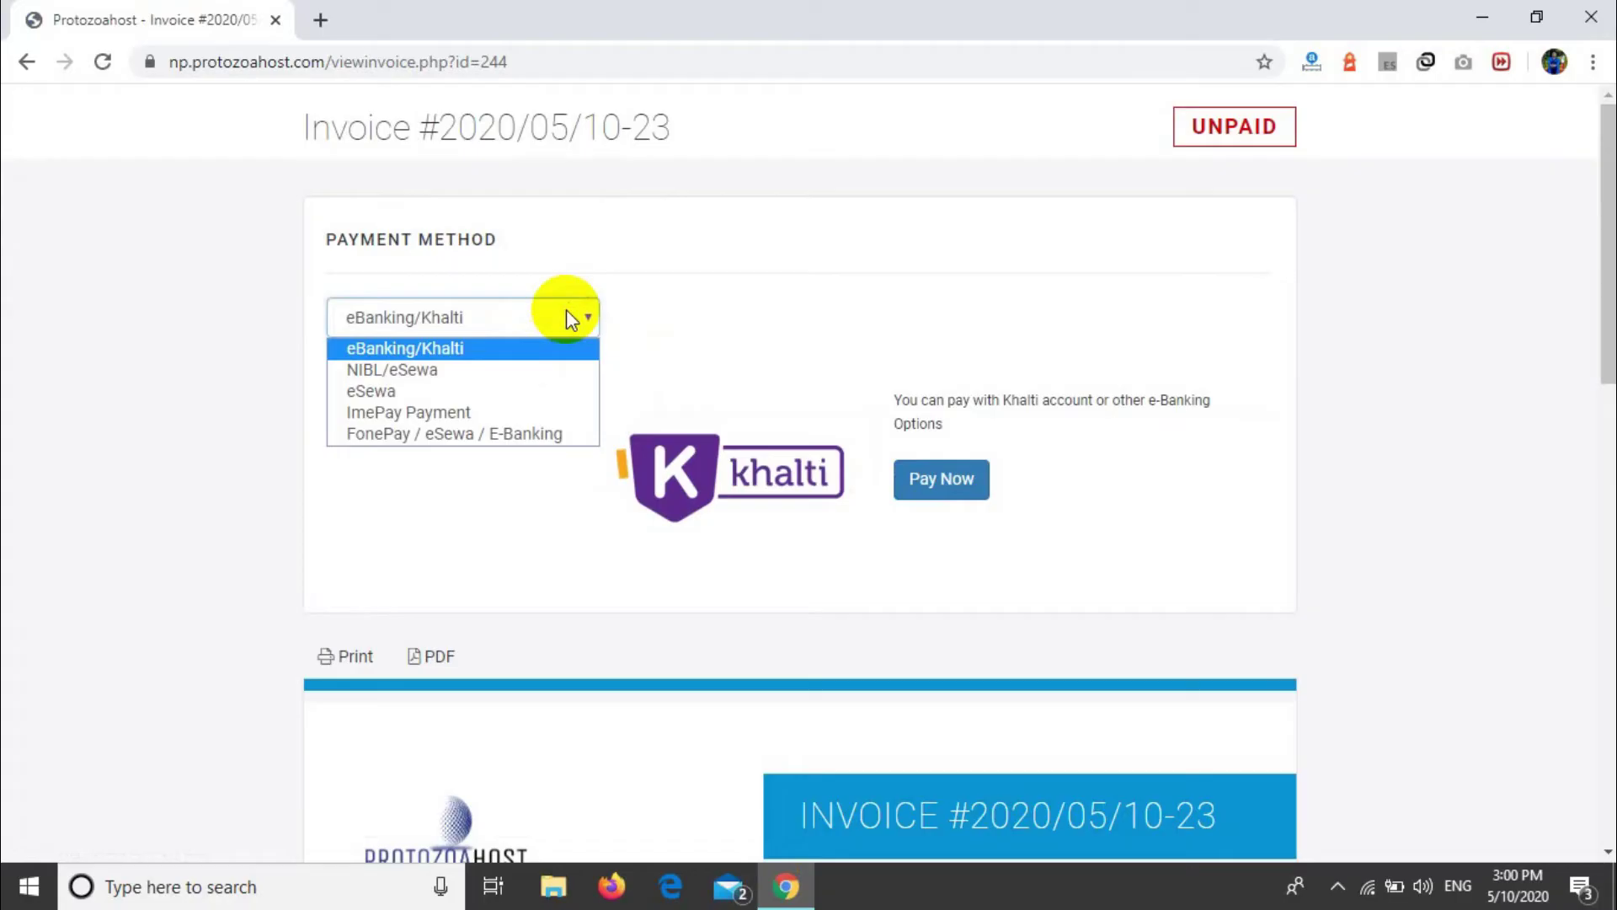
click(443, 367)
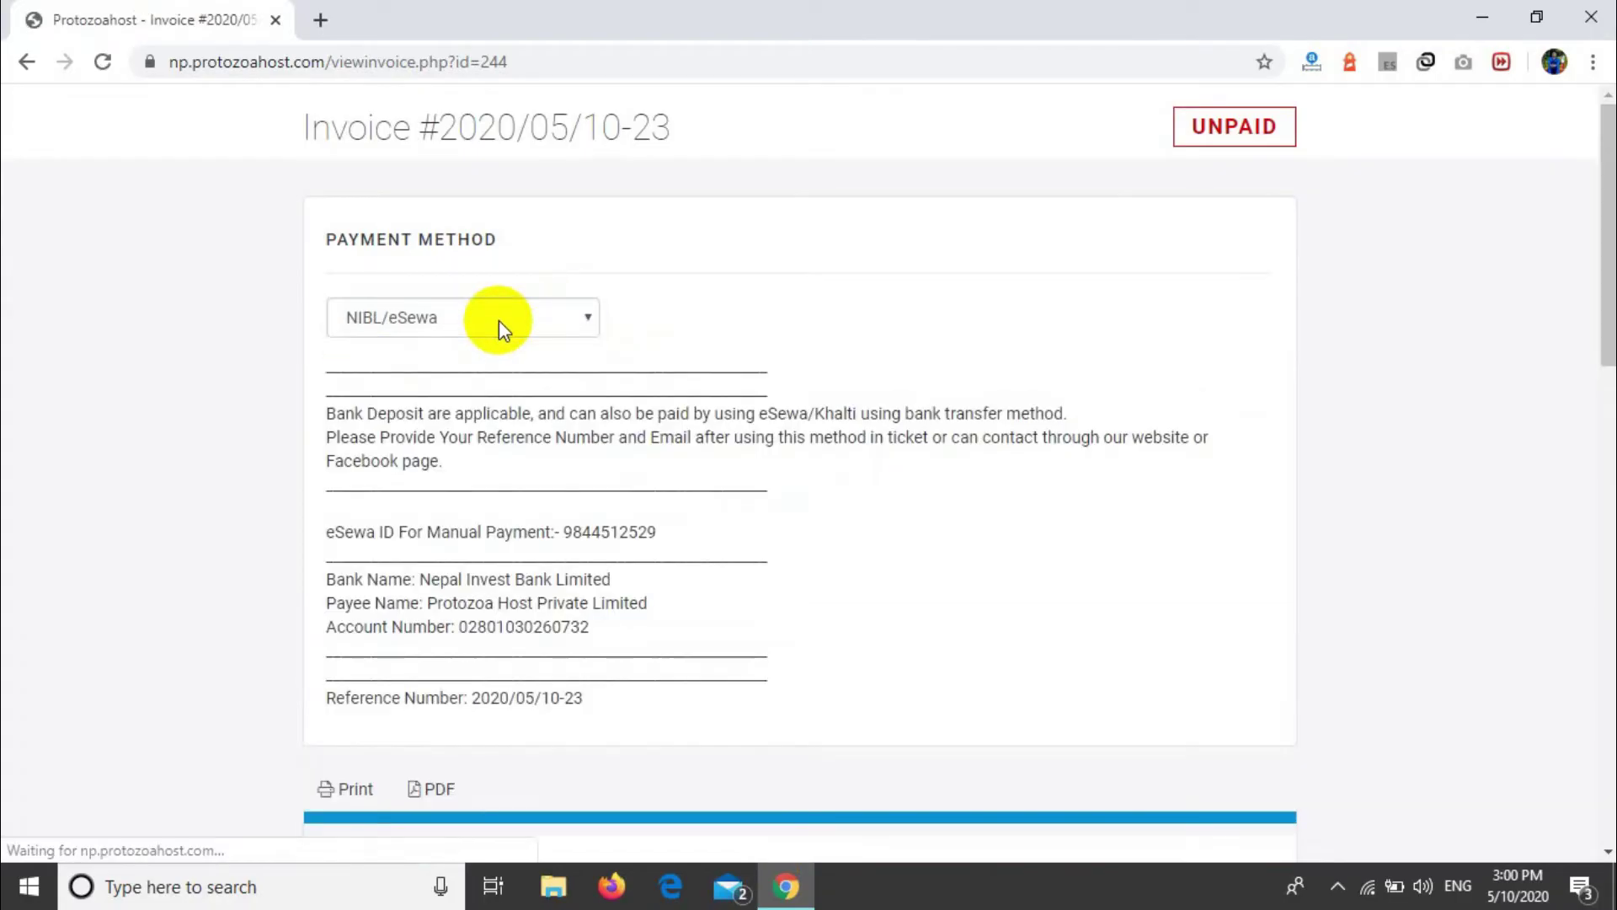
click(499, 321)
click(468, 395)
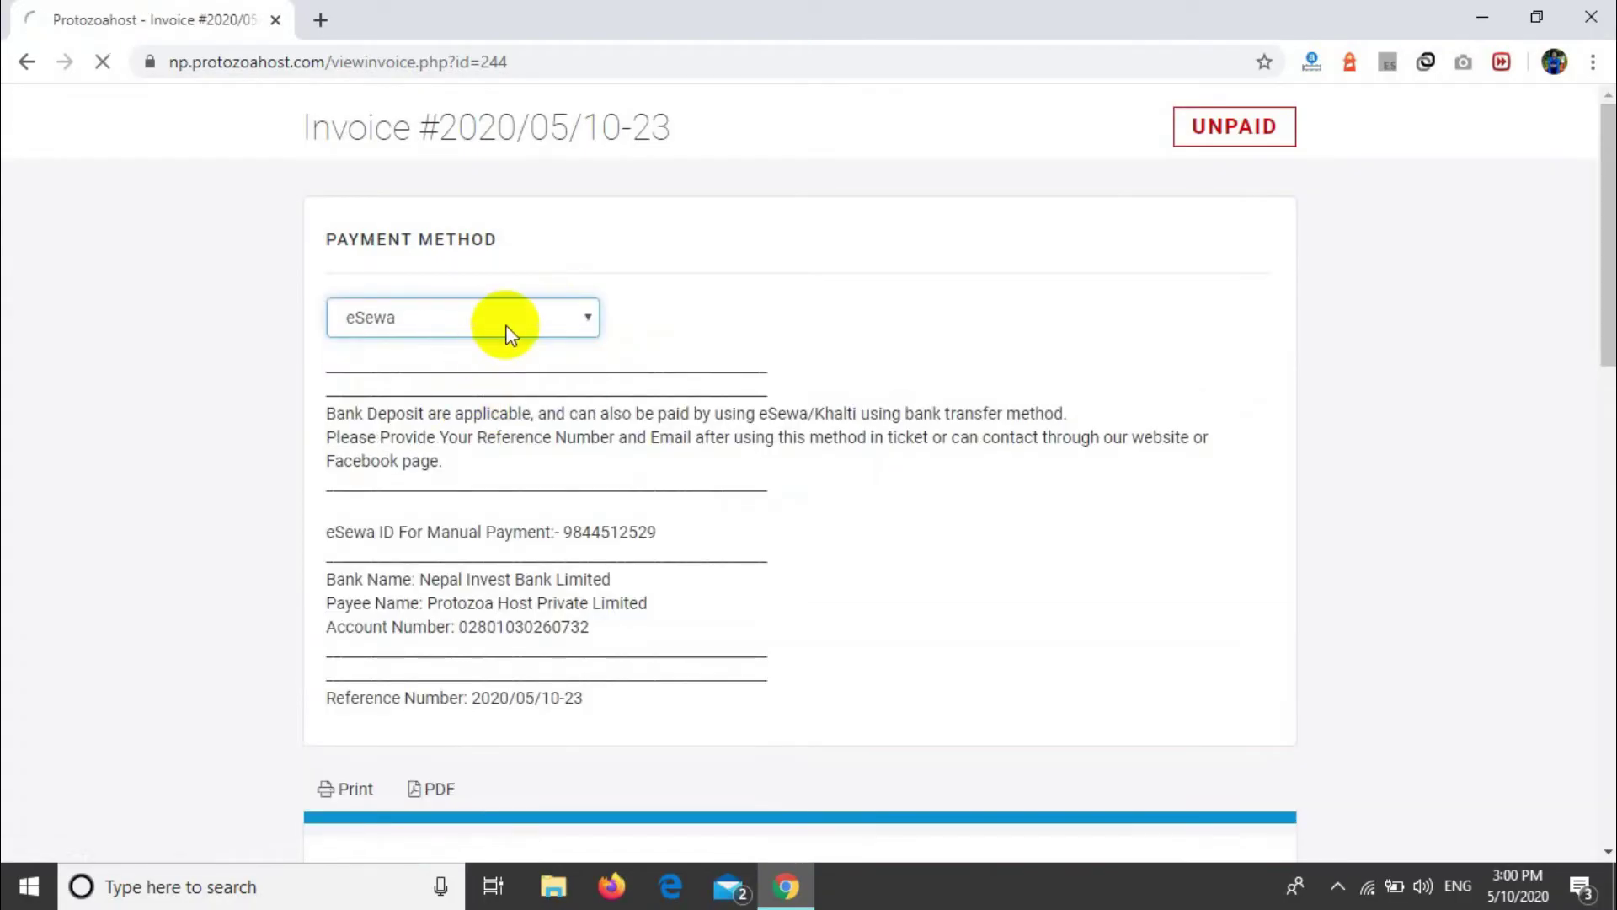
click(508, 321)
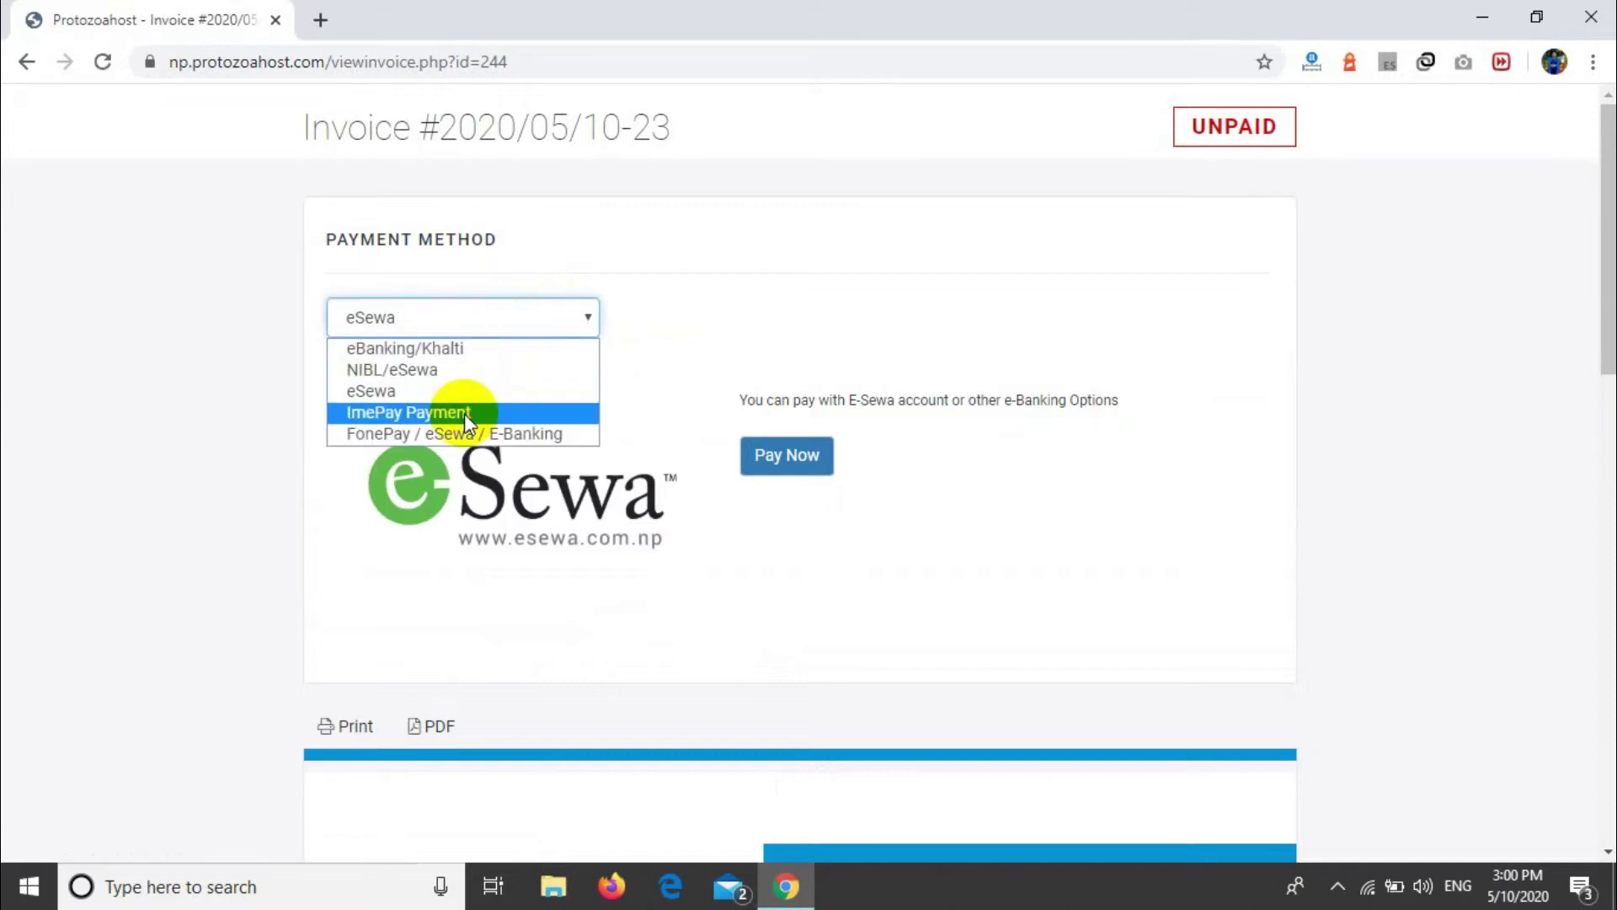
click(463, 412)
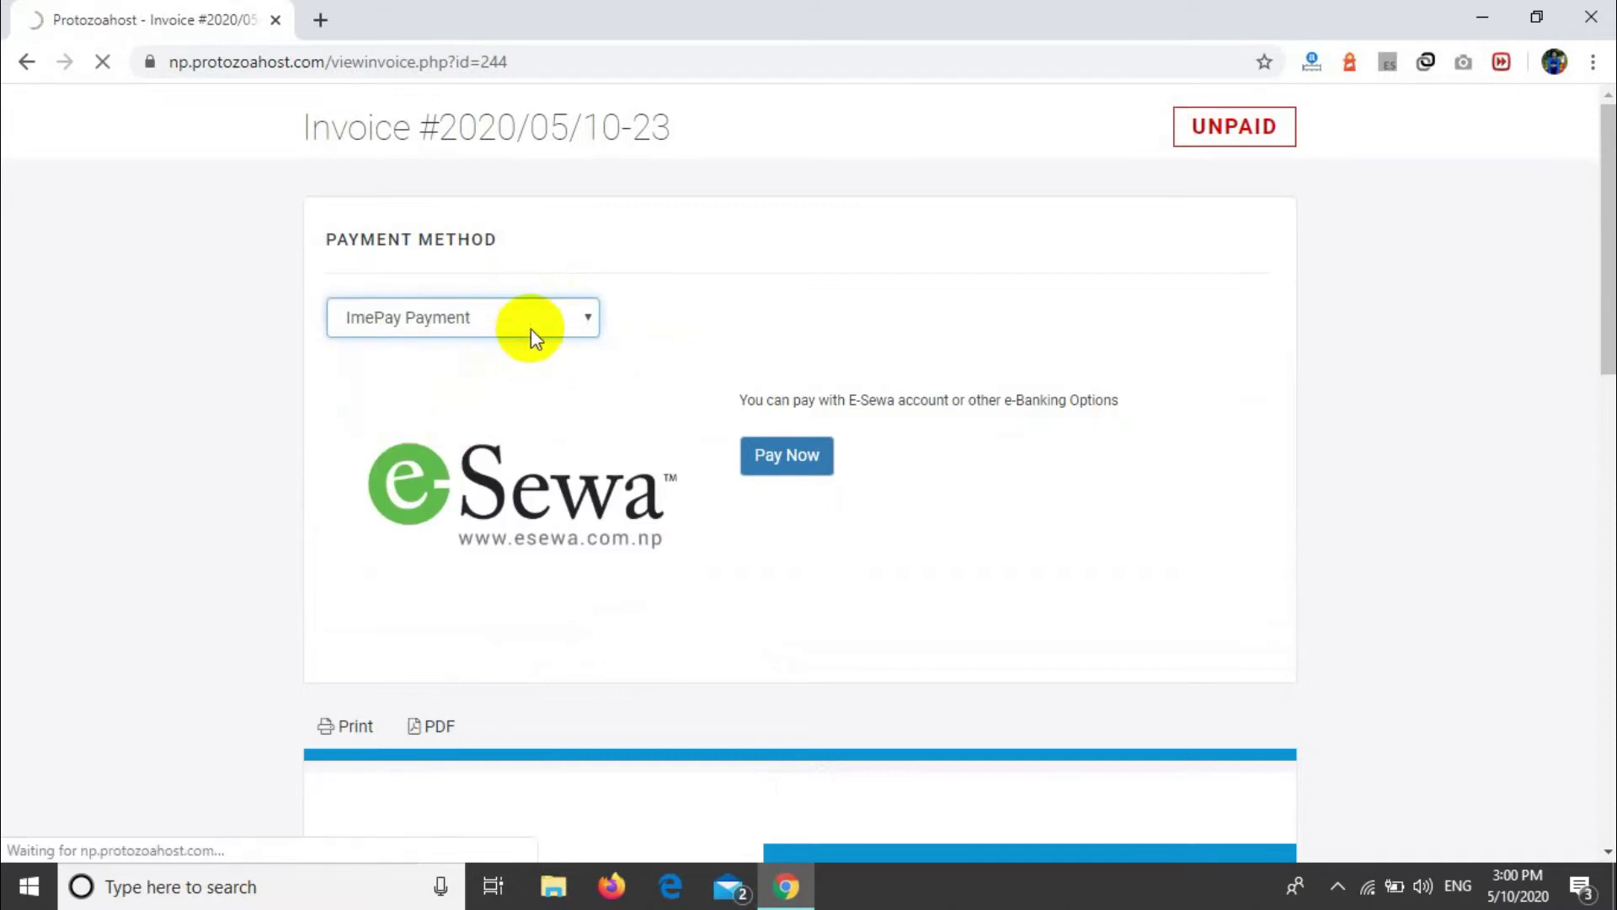
Step: Set the payment method to FonePay / eSewa / E-Banking and pay the invoice
click(531, 332)
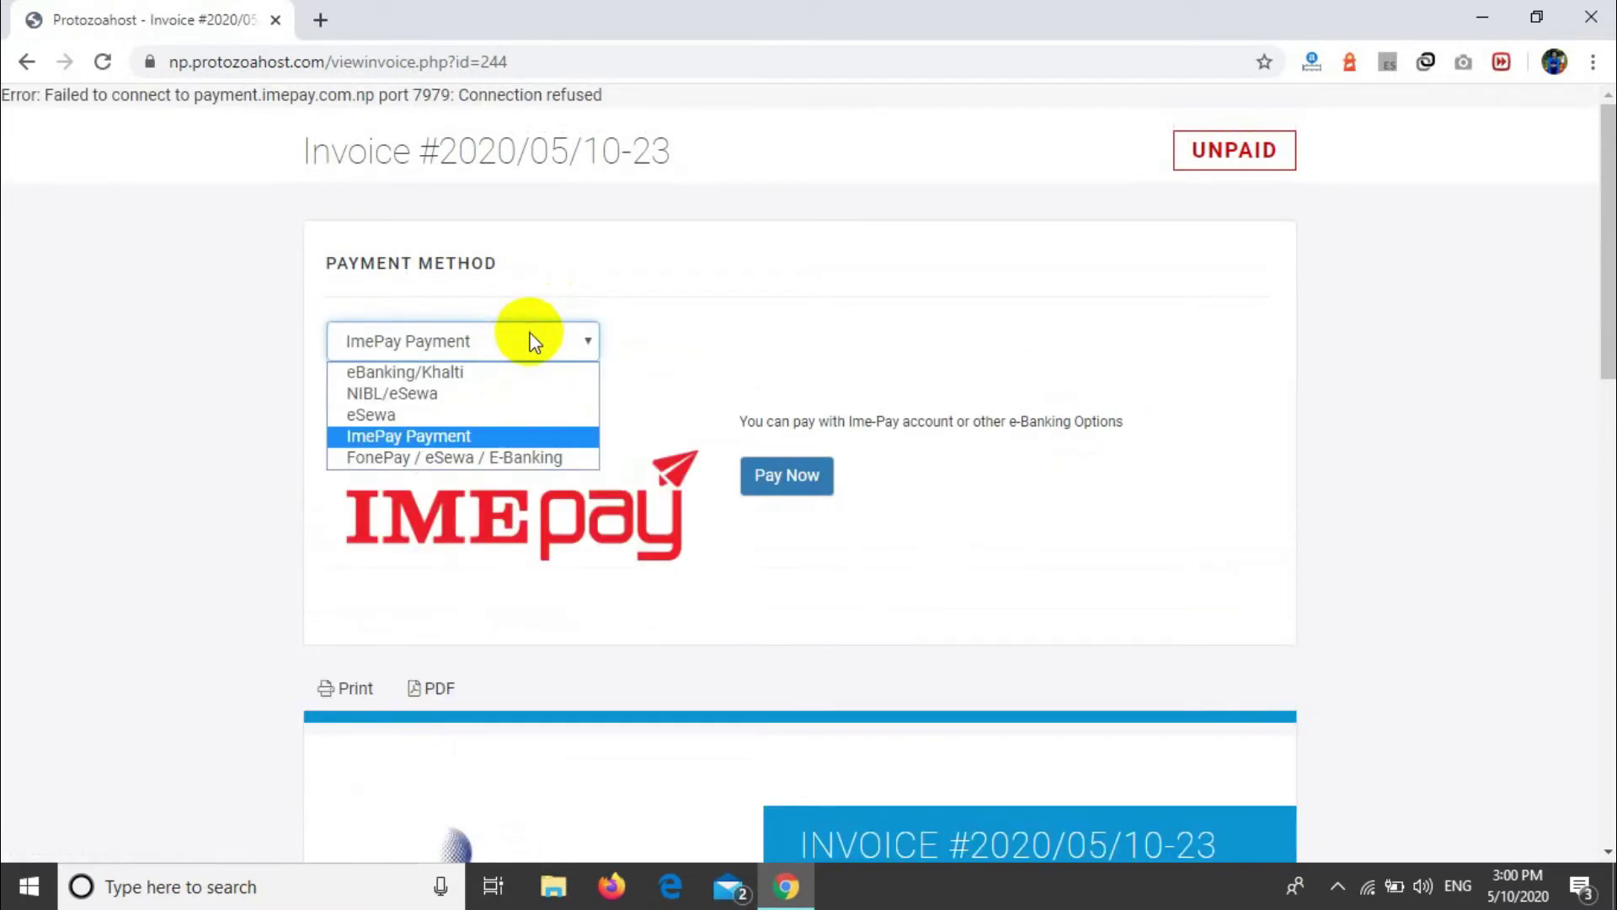
click(482, 459)
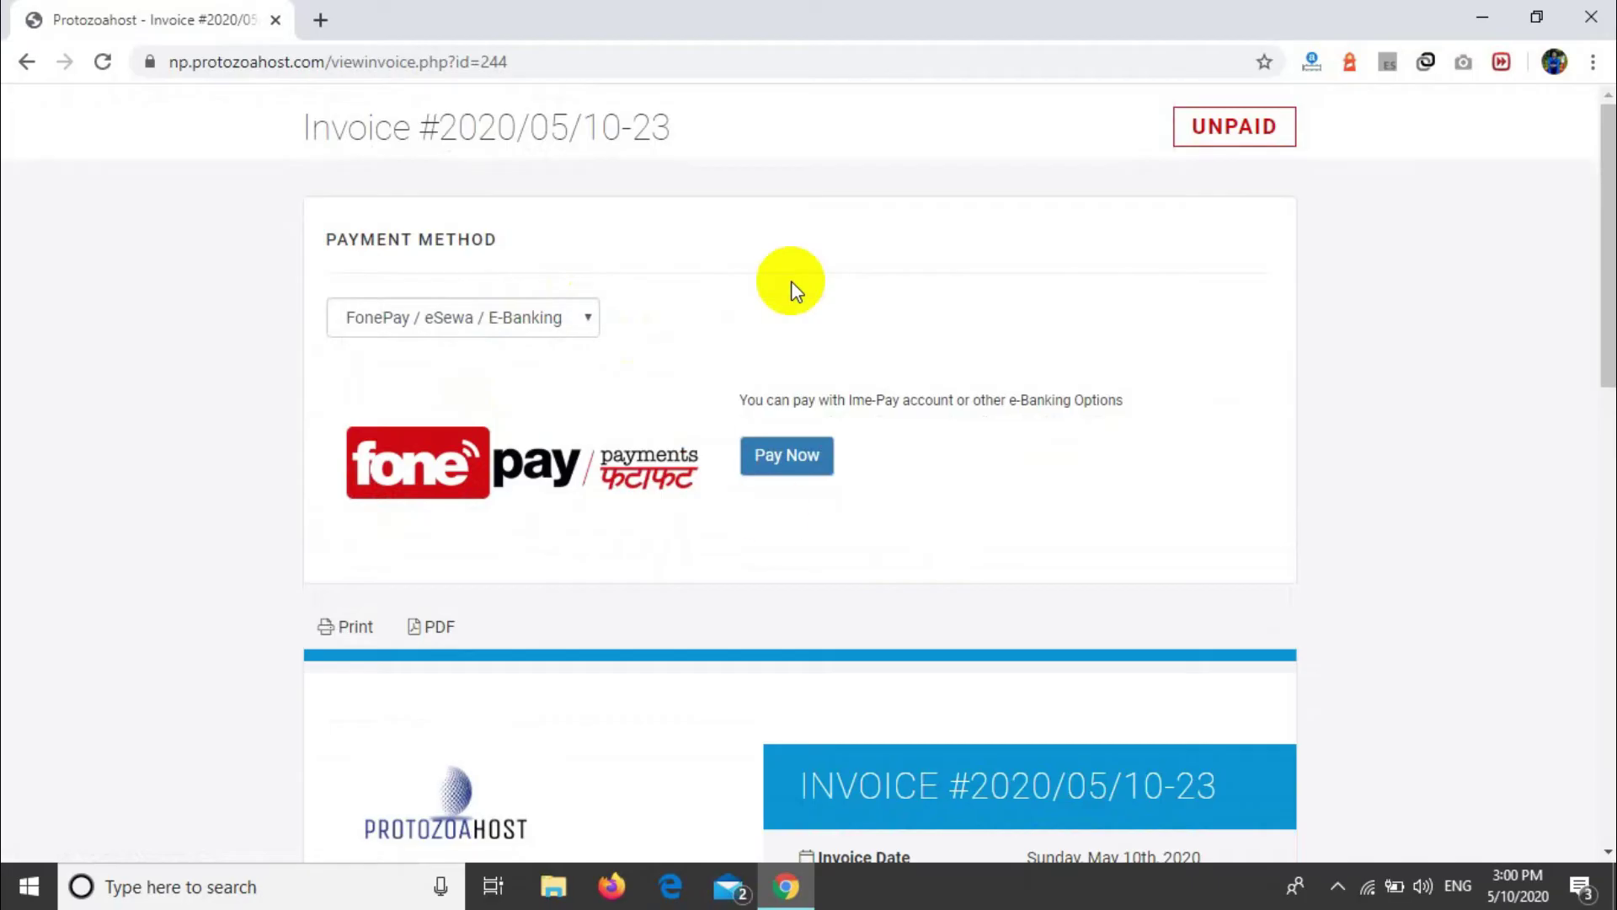
scroll(801, 527, down, 8)
scroll(800, 526, up, 7)
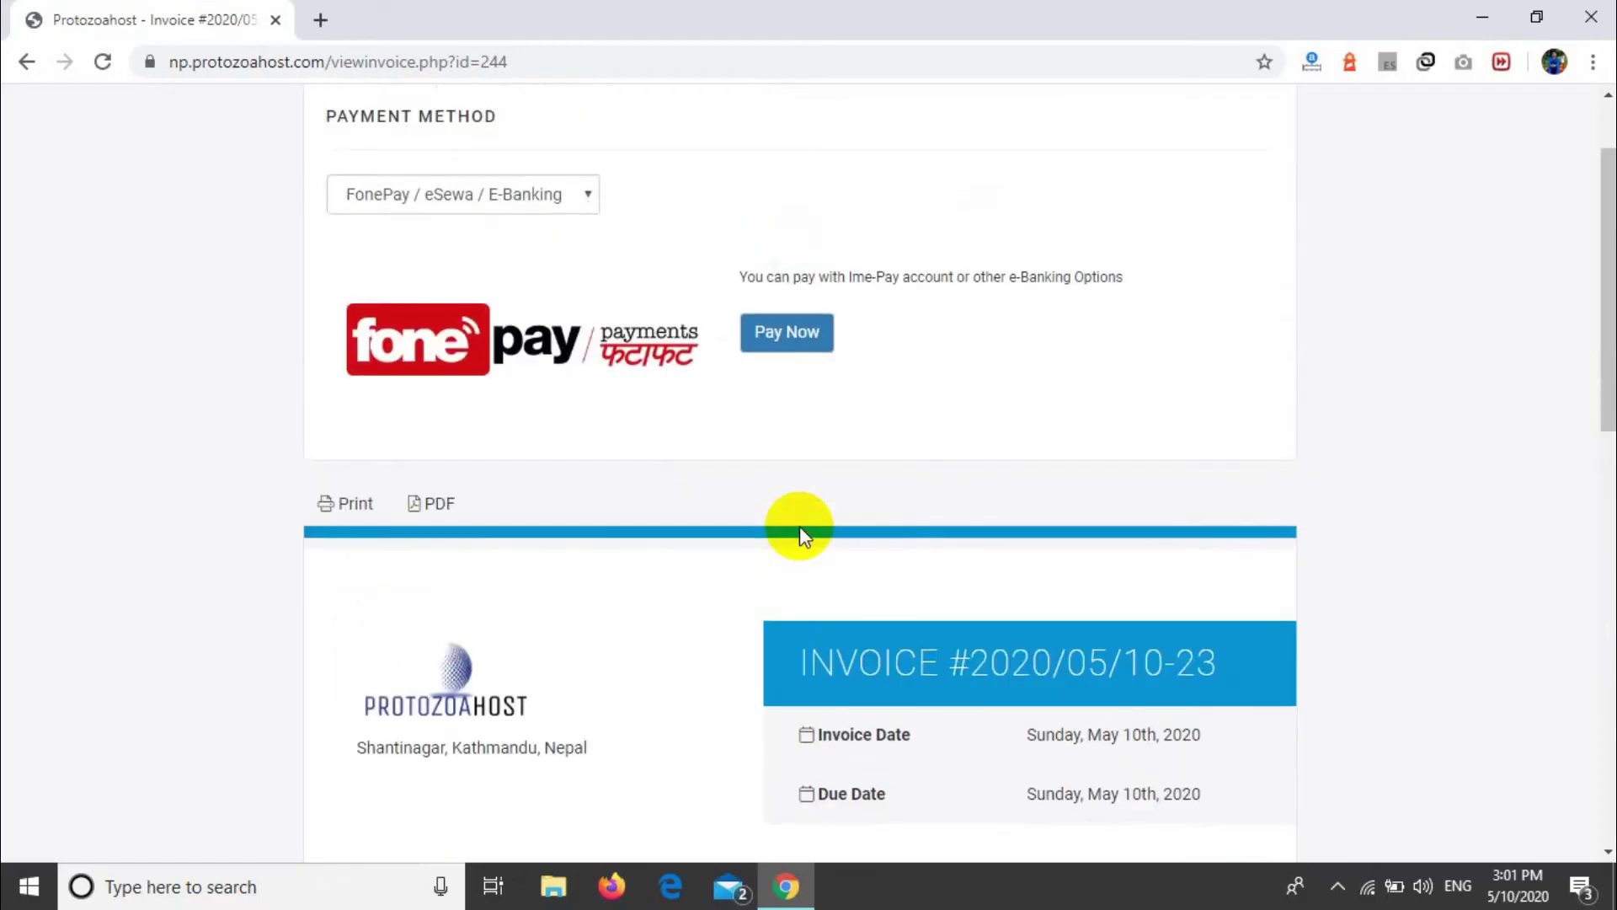
click(804, 356)
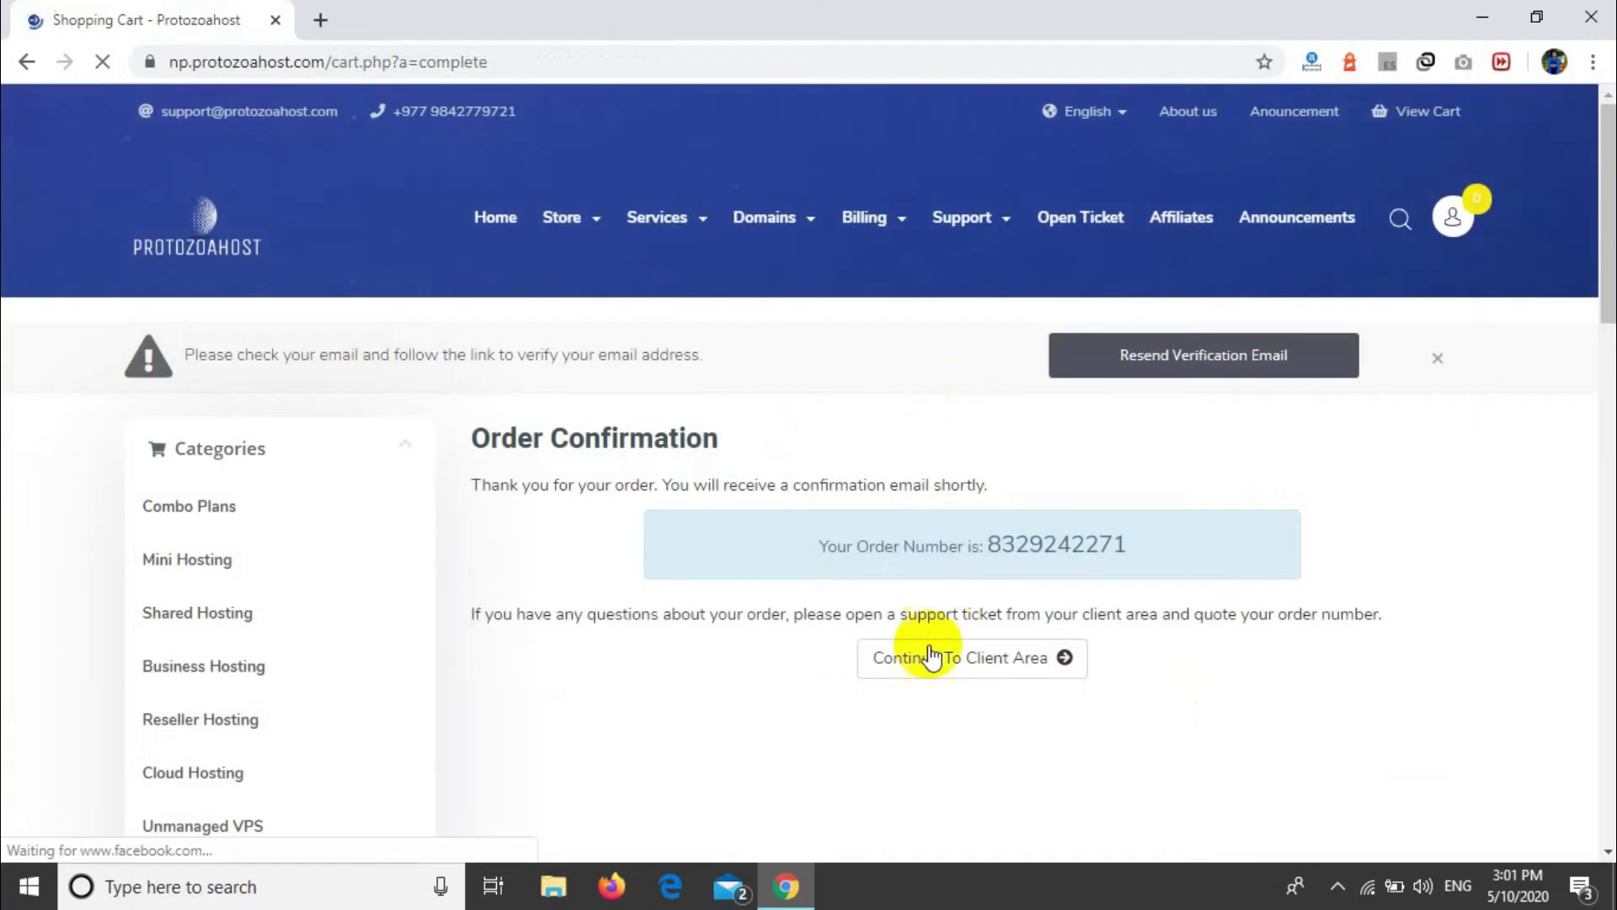
Step: Highlight the order number on the confirmation, then load Gmail by entering 'mail' in a new tab
drag(487, 434, 799, 575)
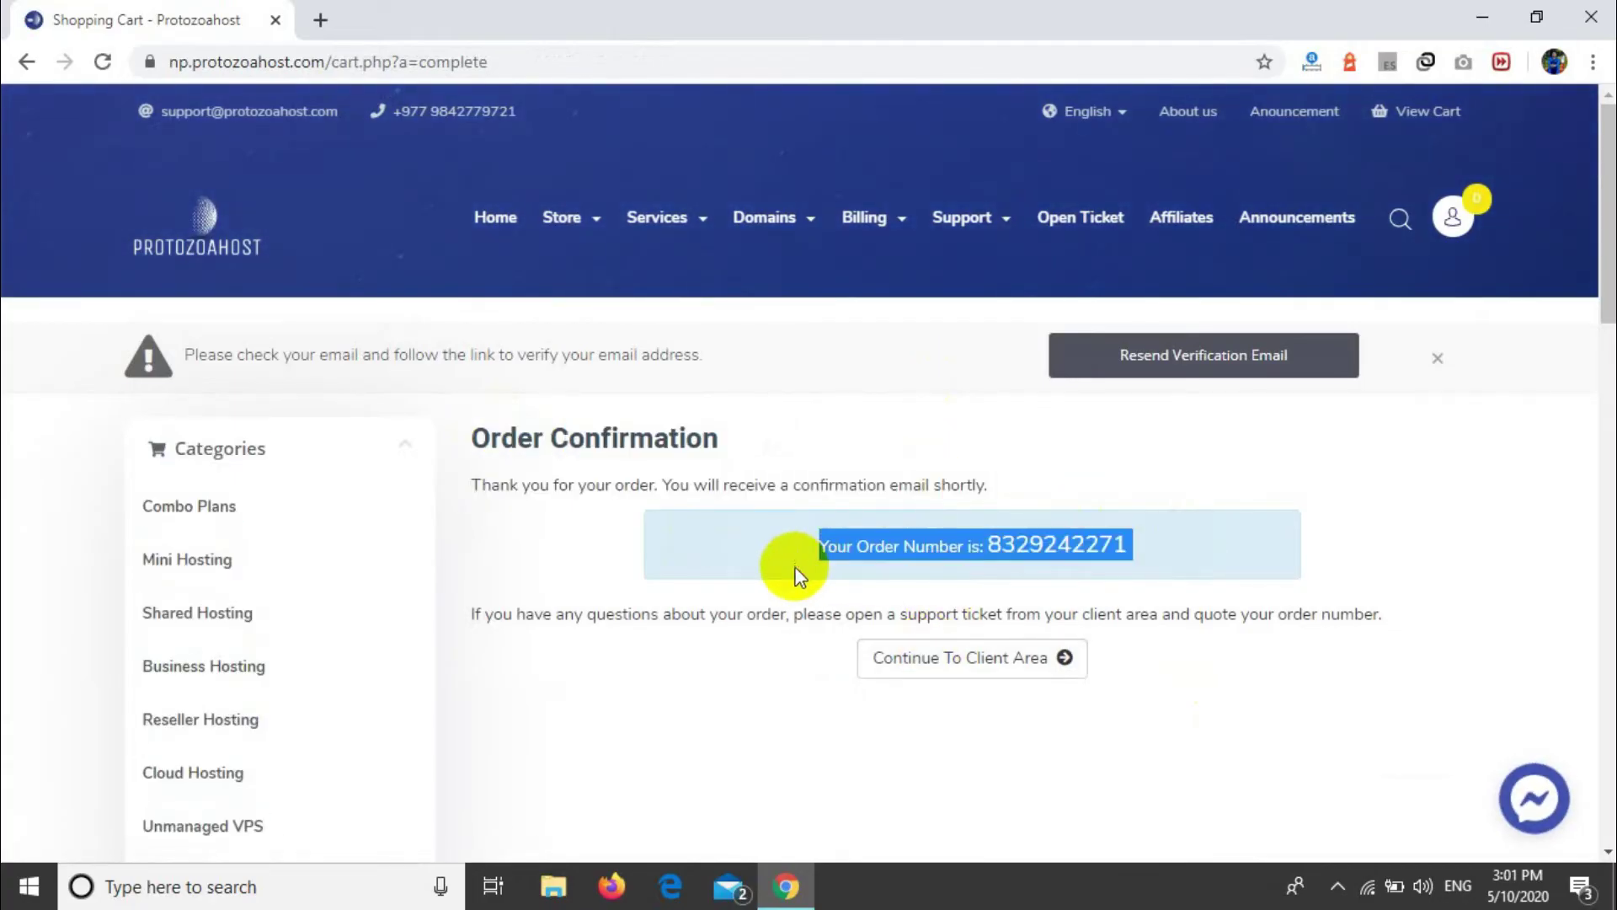
click(675, 648)
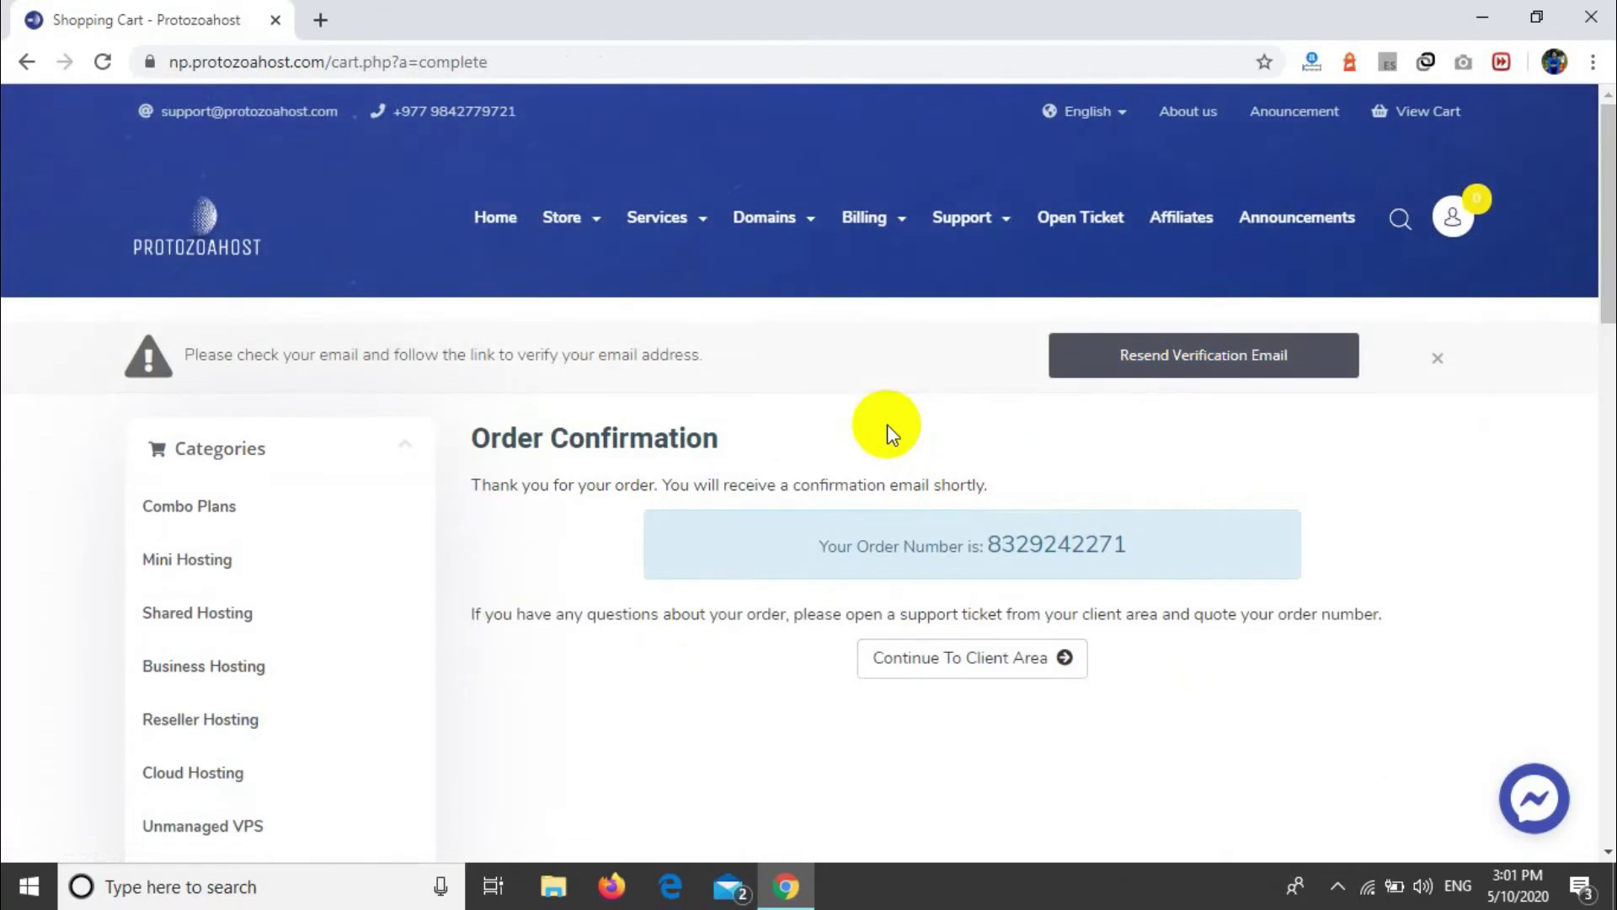
click(317, 19)
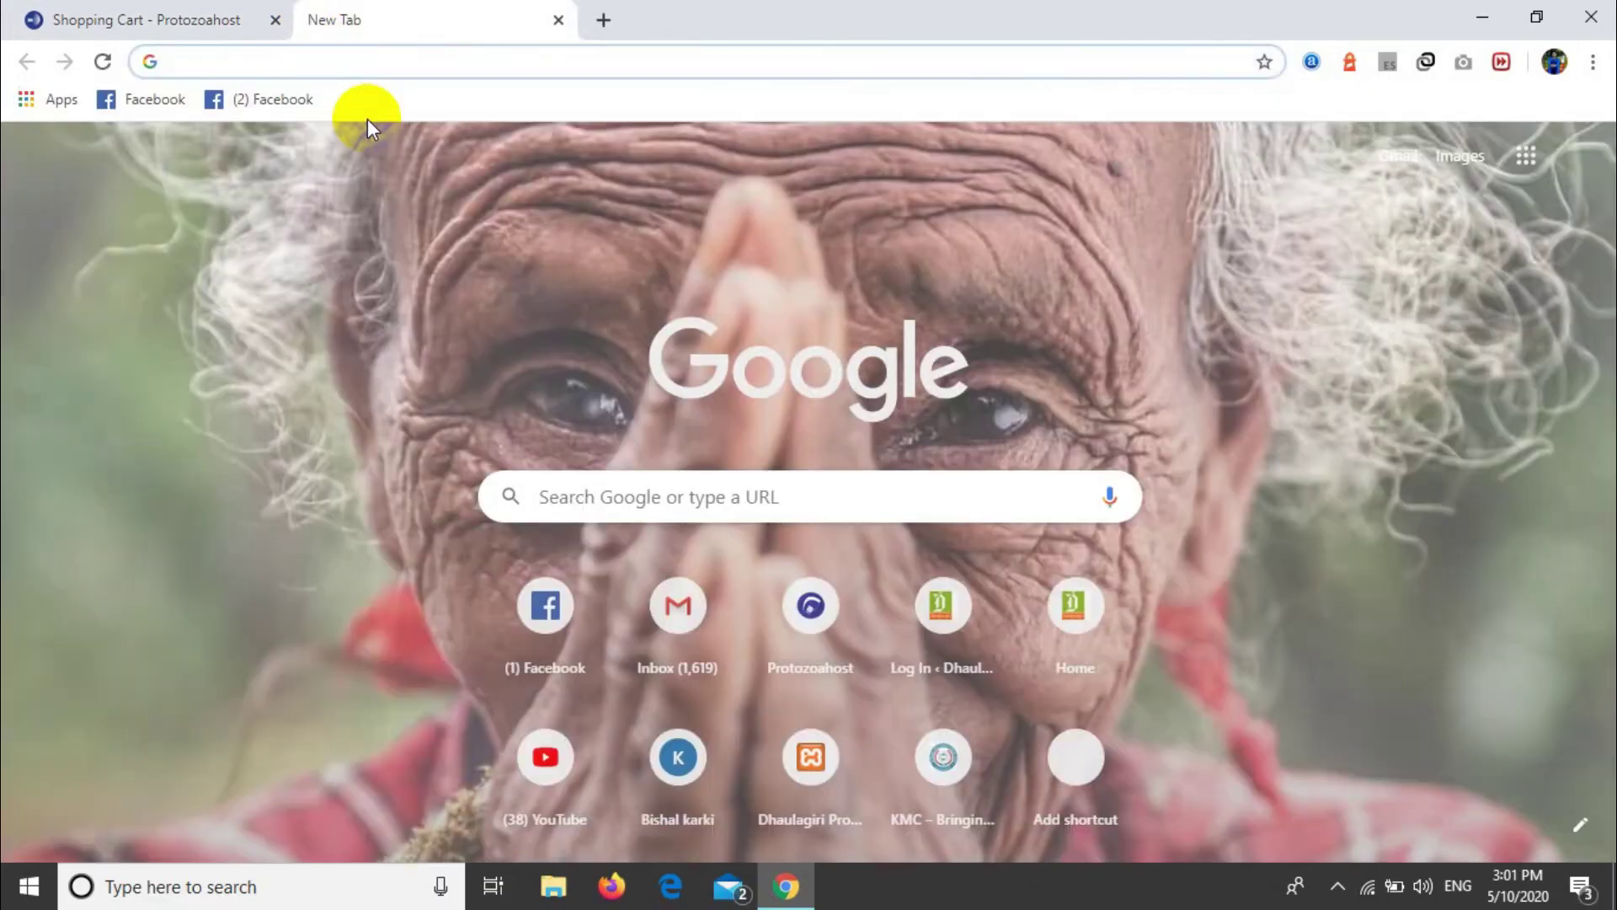
text(mail.google.com/mail/)
key(Return)
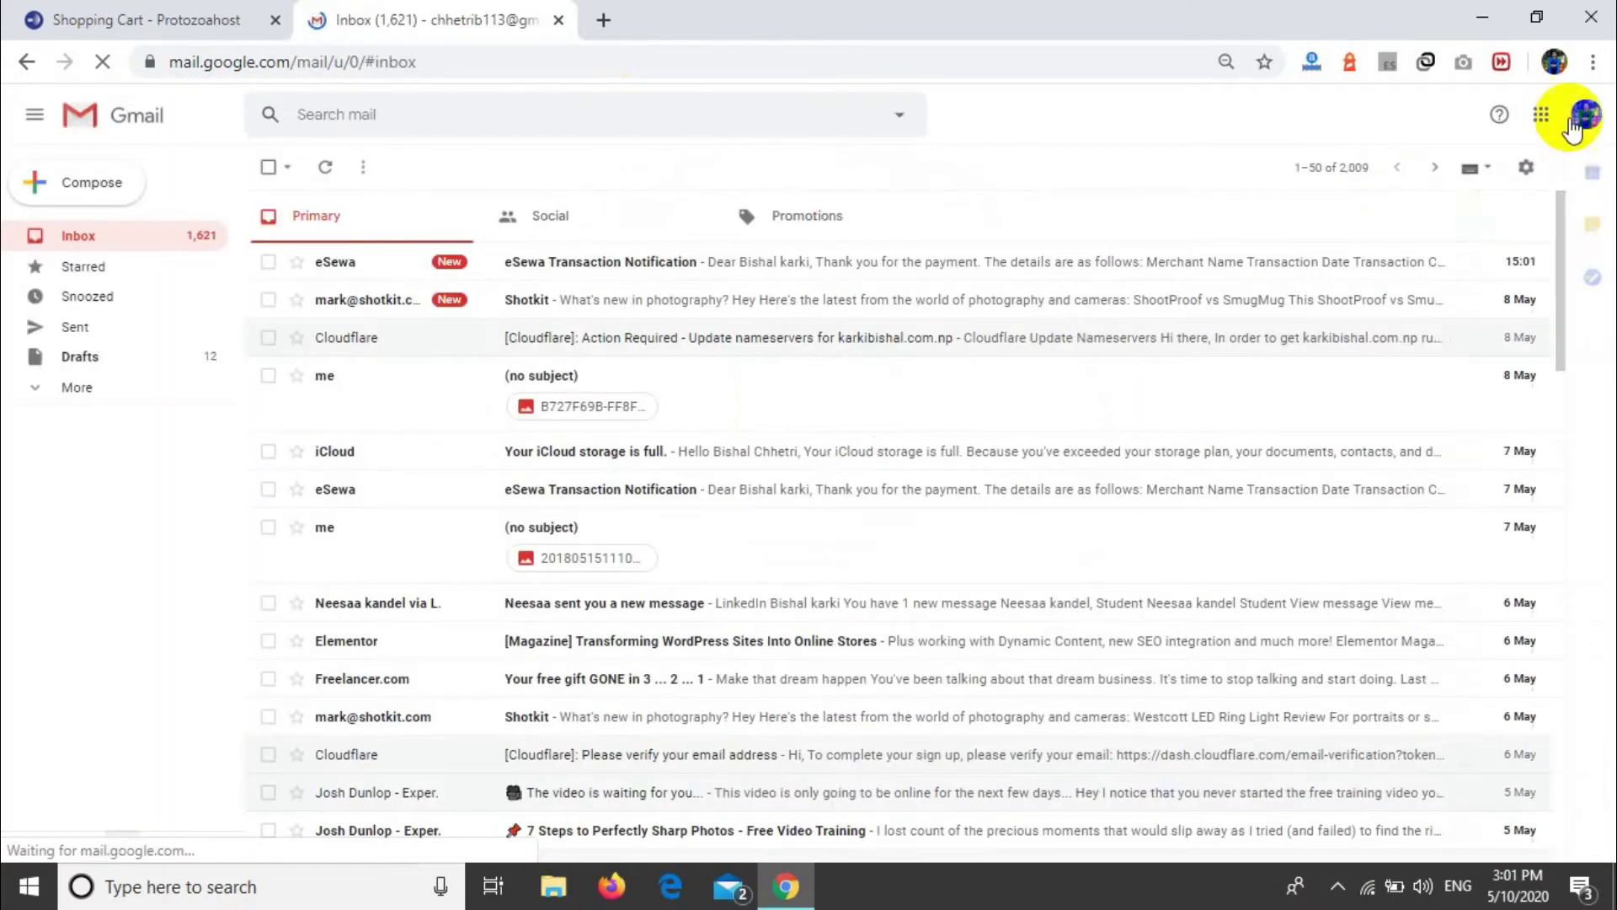
Step: Switch Gmail to the other signed-in Google account and close the original inbox tab
click(1587, 115)
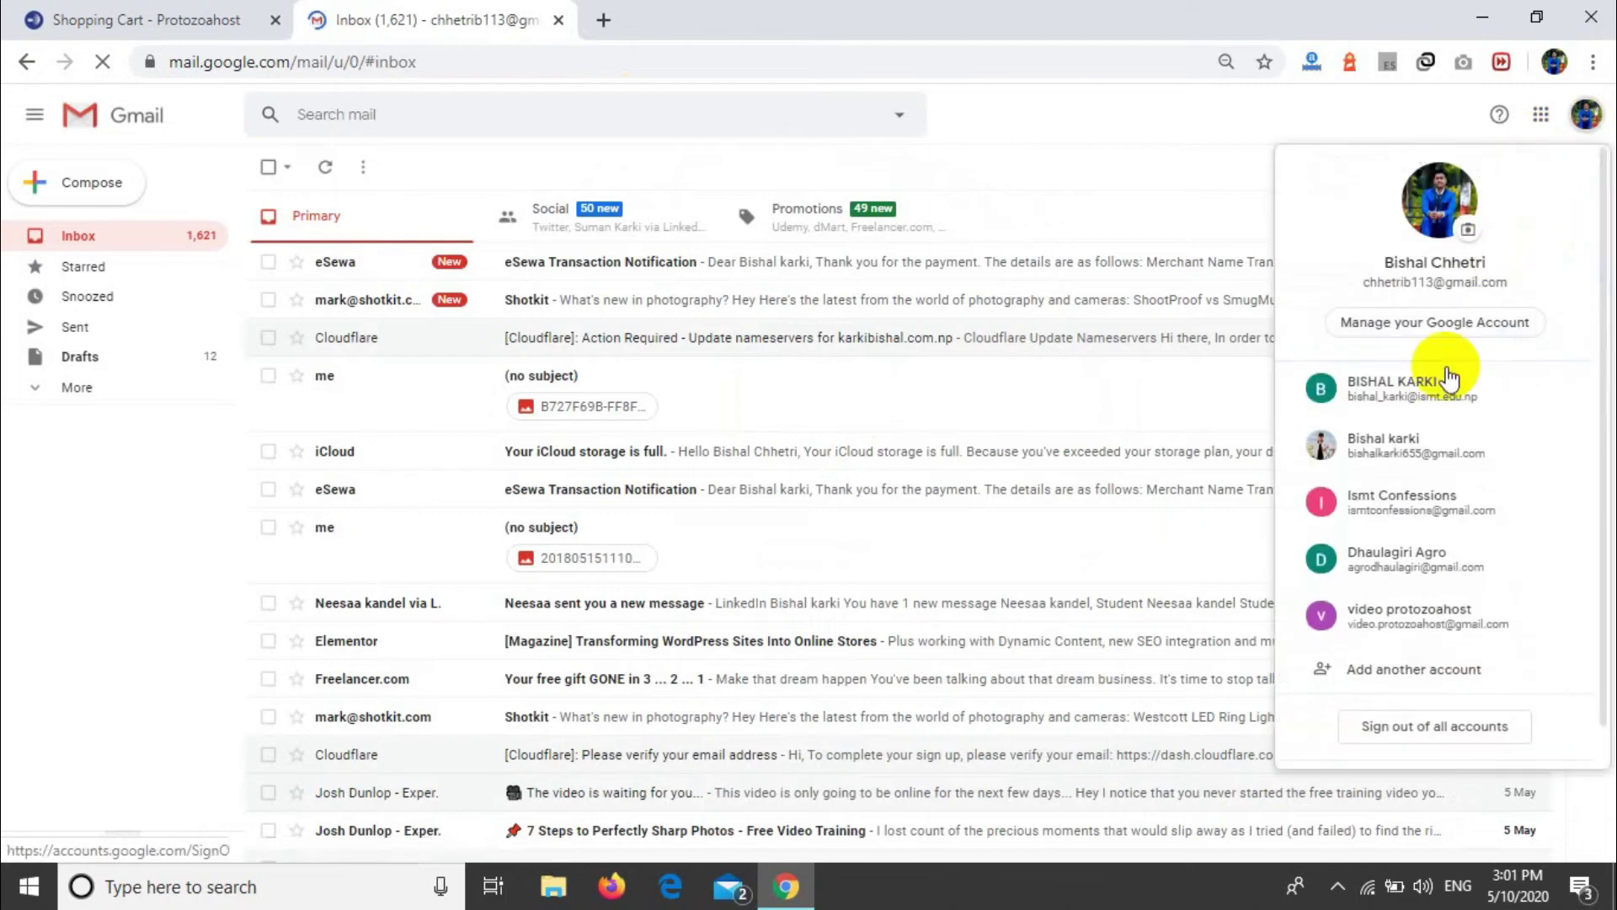
click(1412, 603)
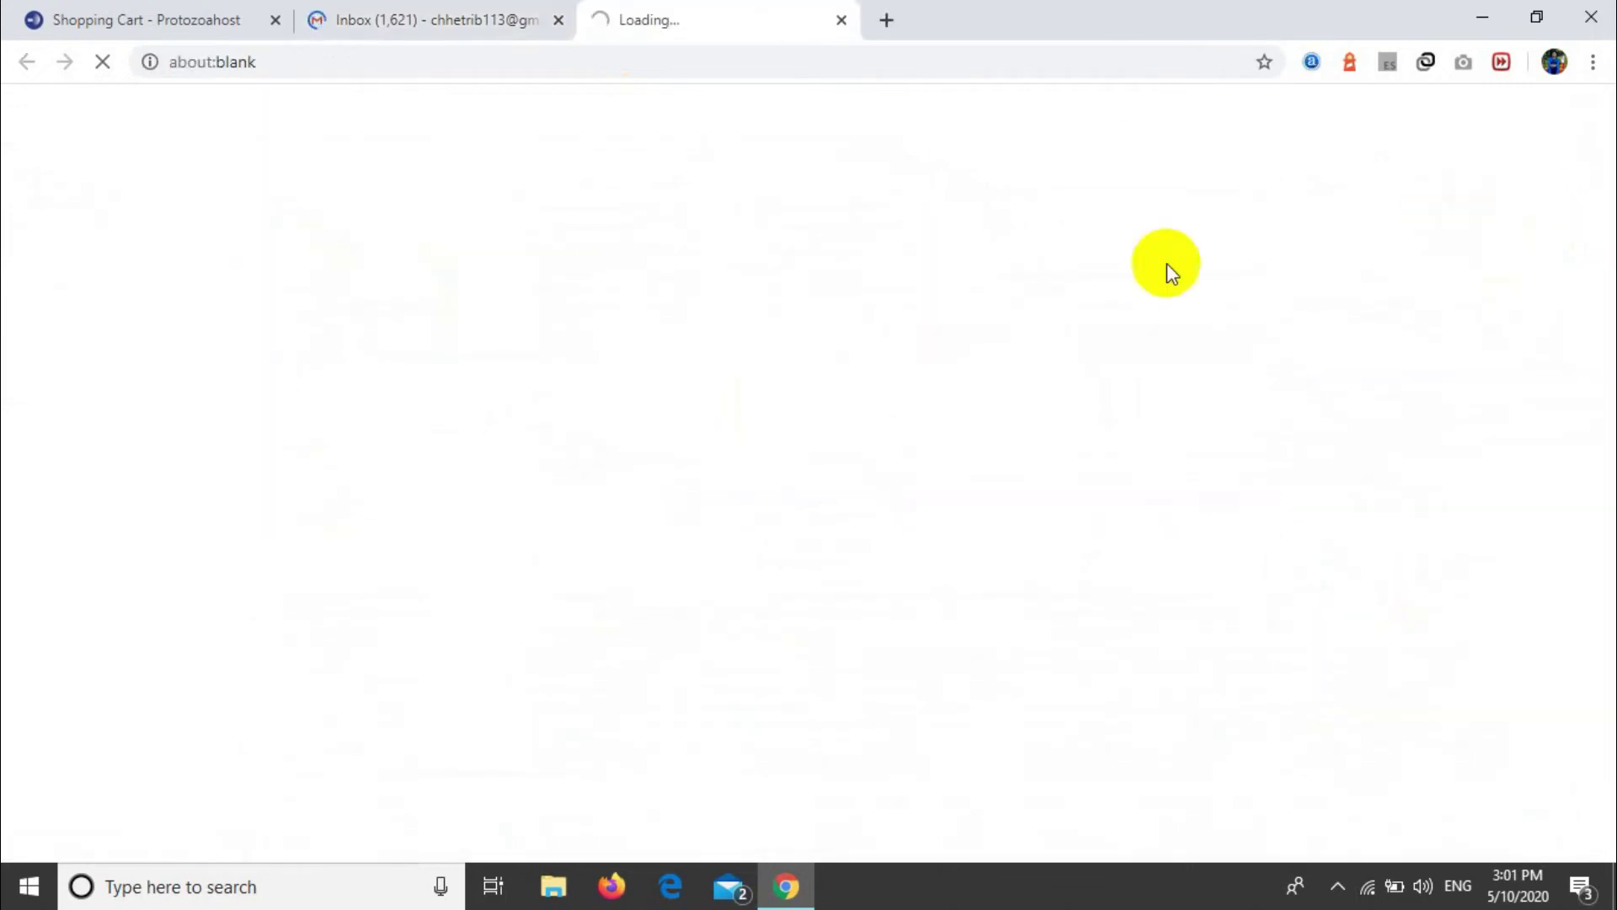
click(558, 20)
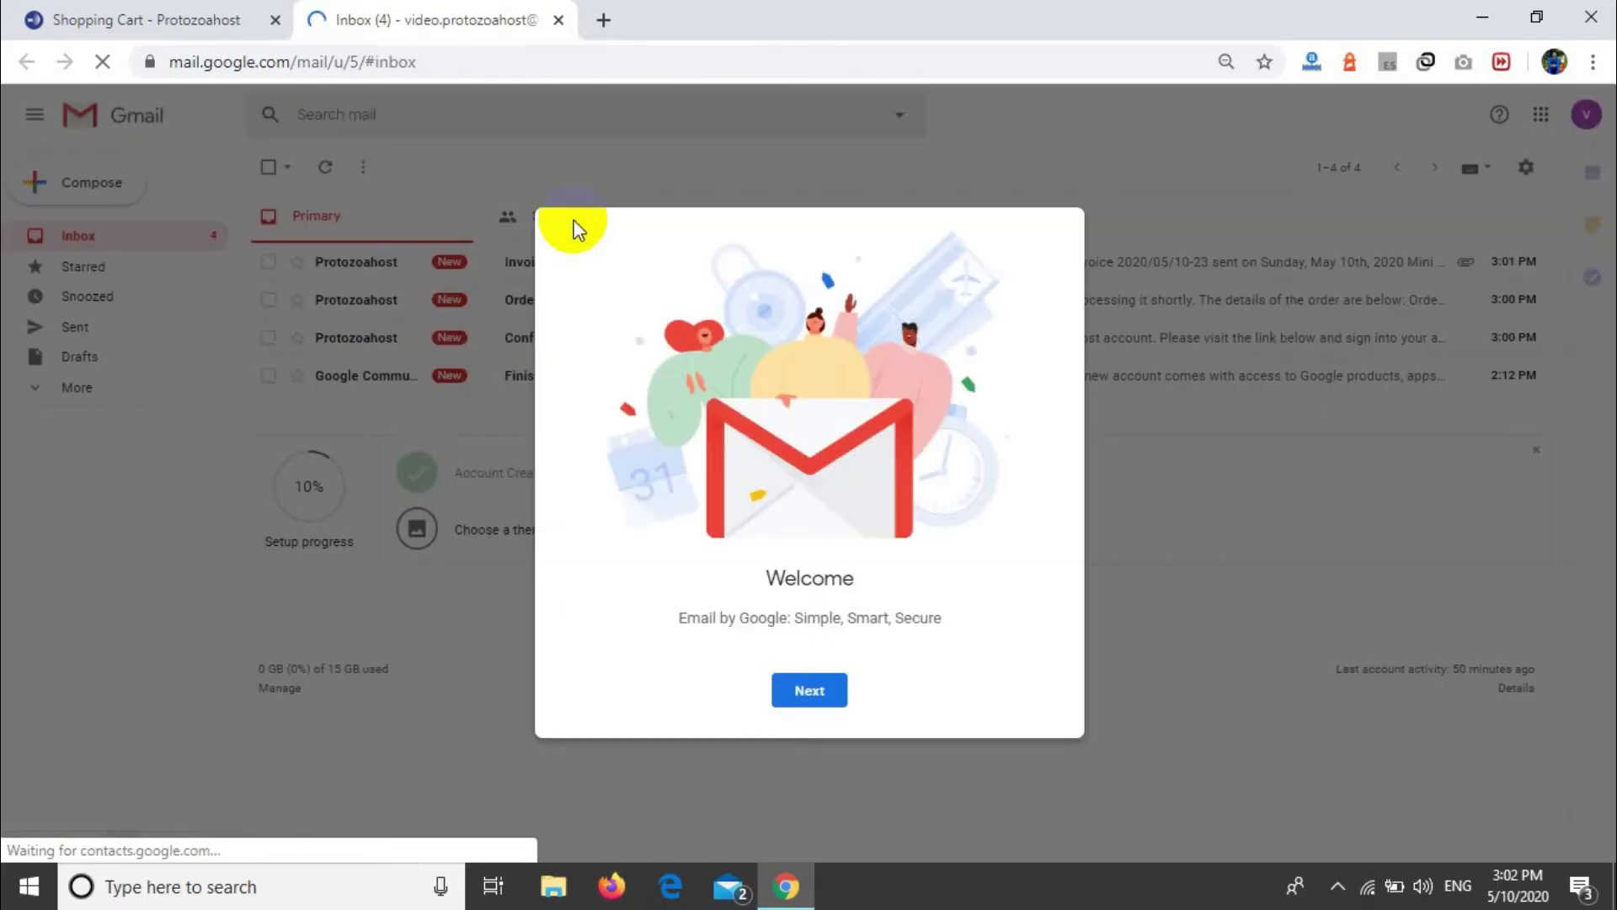
Step: Dismiss the Gmail welcome screen and read the Invoice Payment Confirmation email
click(821, 692)
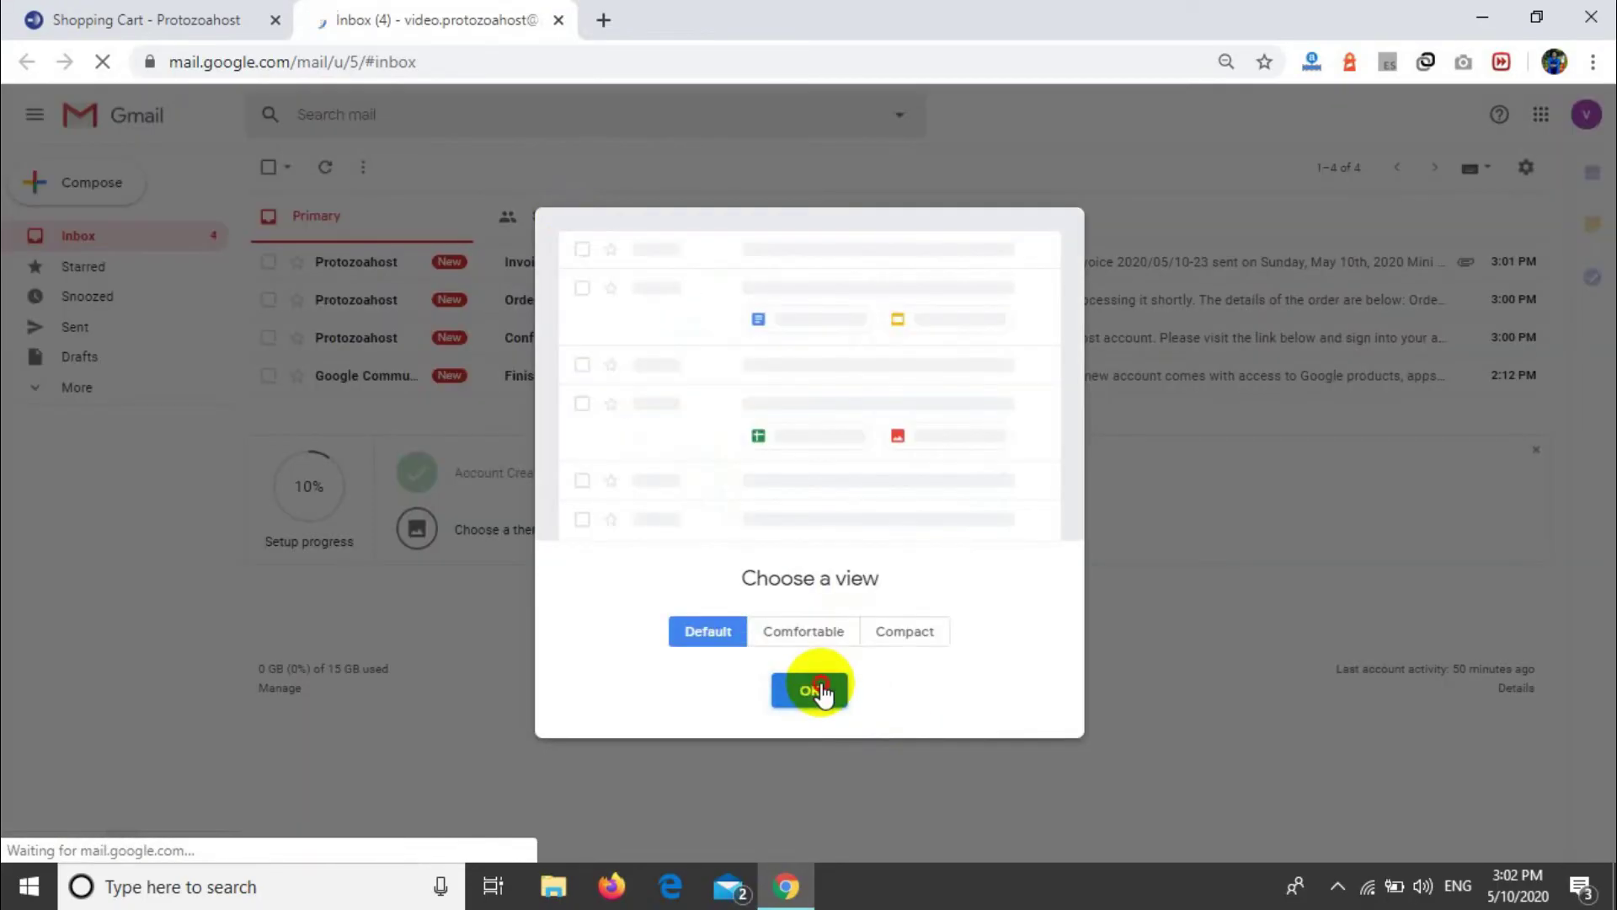
click(822, 689)
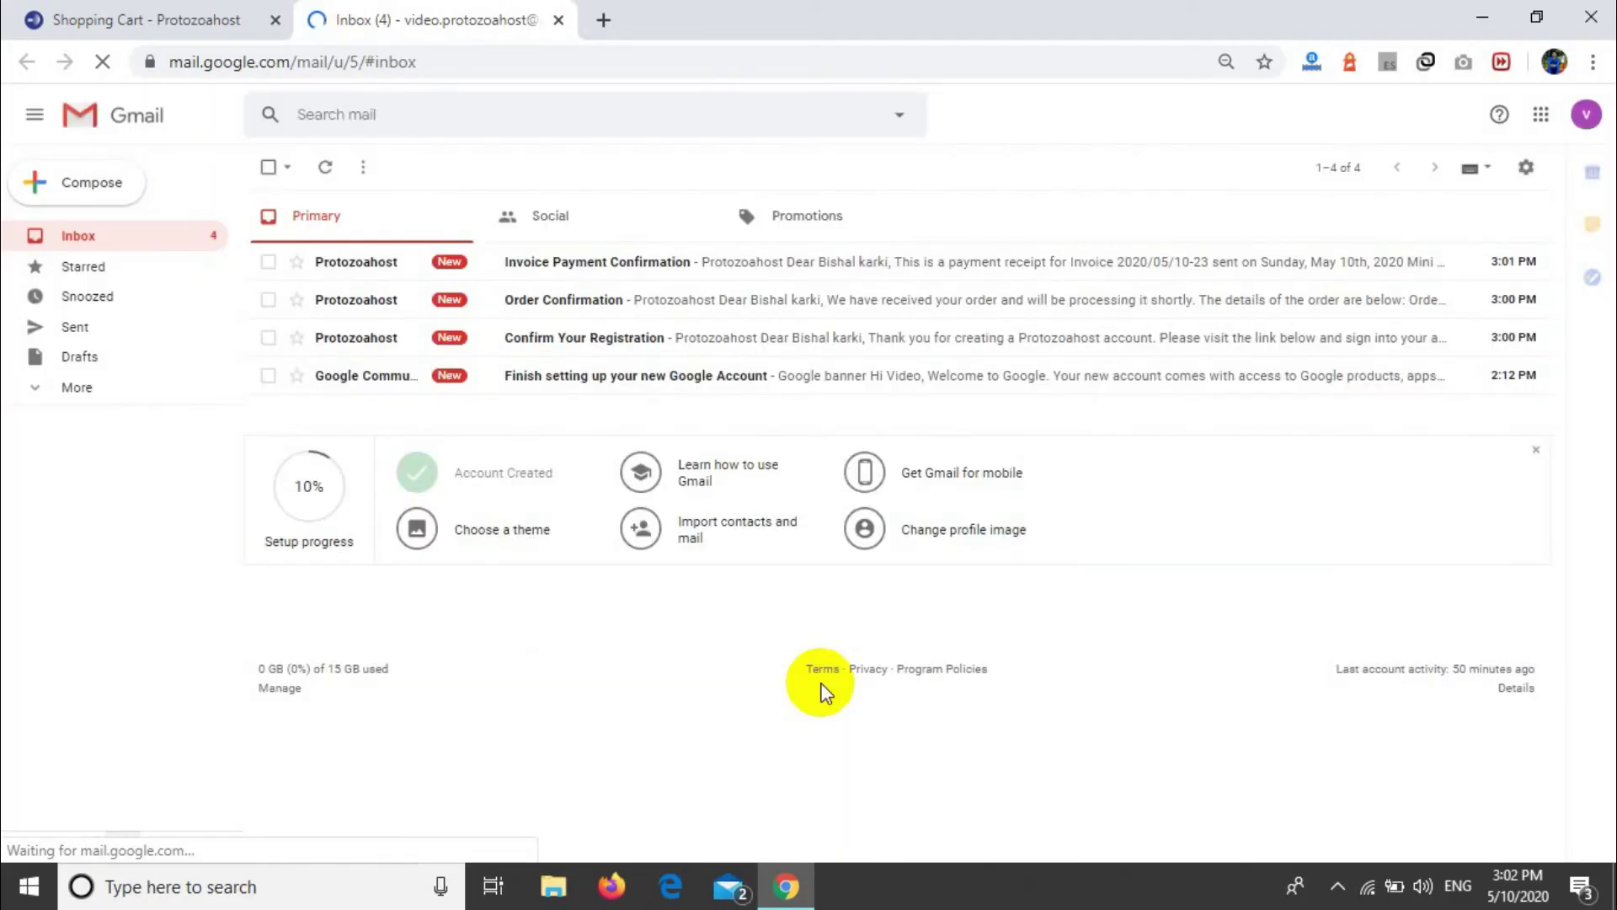
click(585, 271)
scroll(810, 600, down, 6)
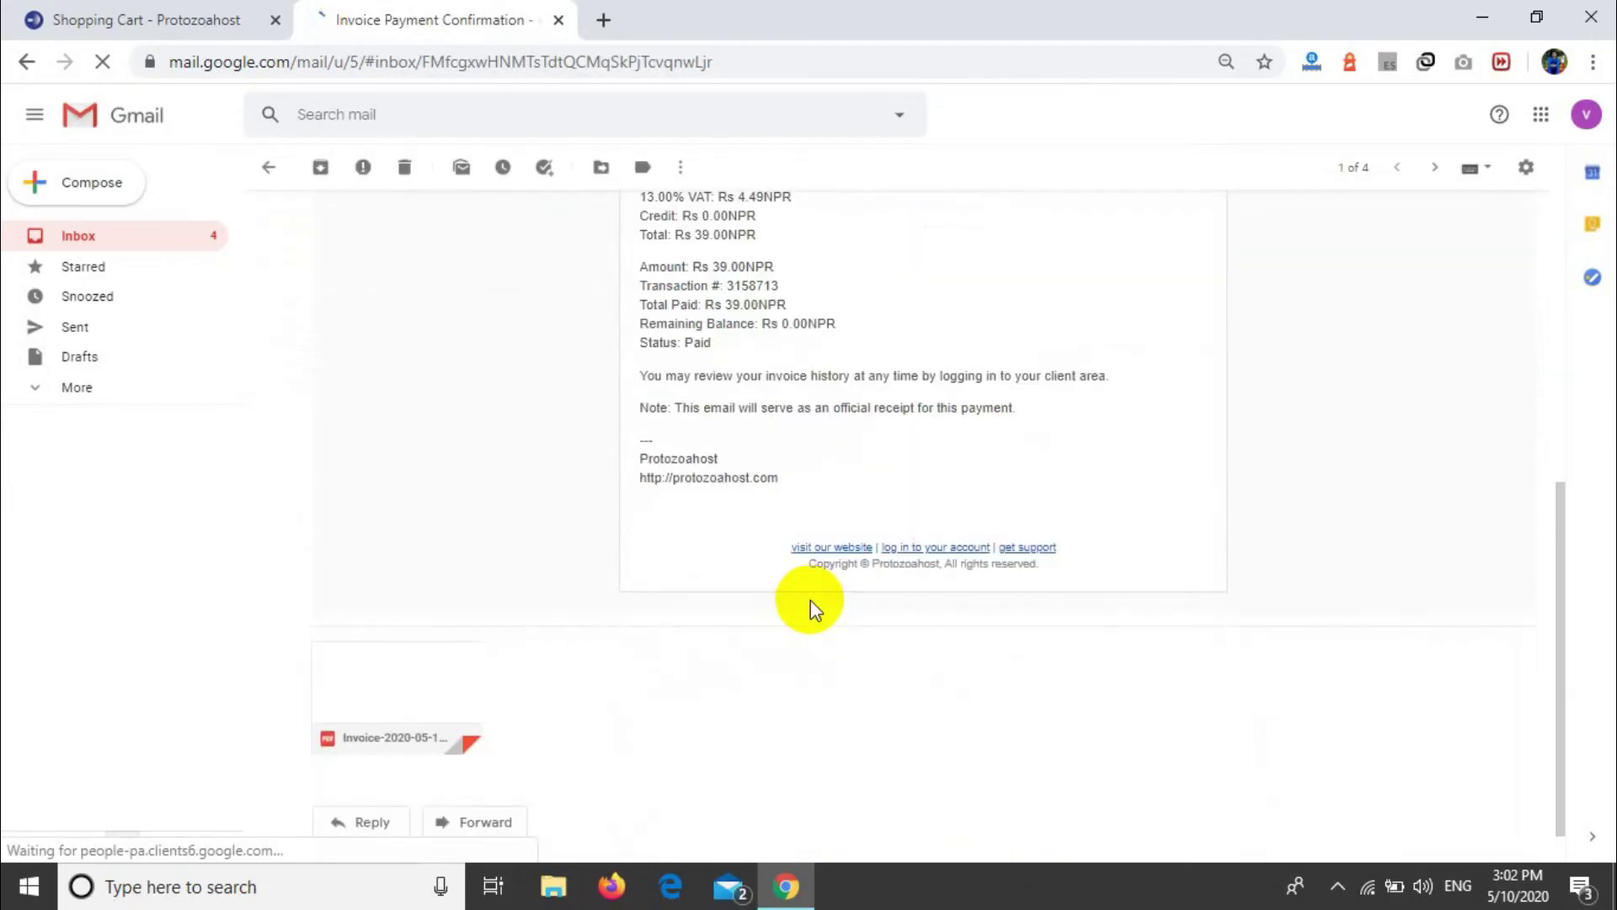
scroll(810, 600, up, 5)
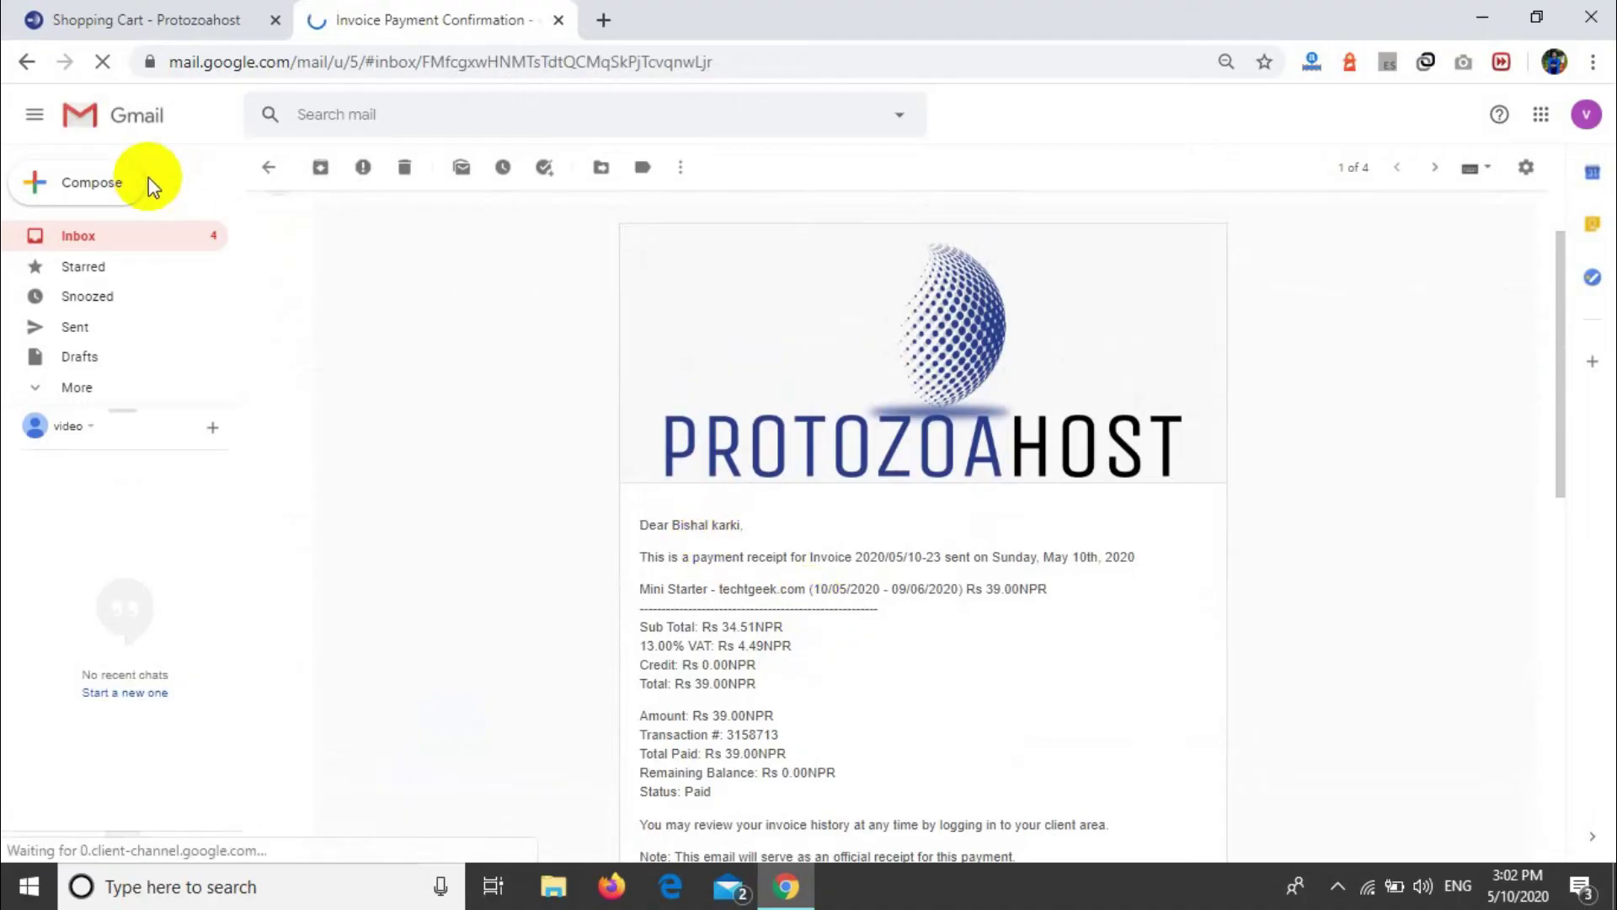
click(21, 68)
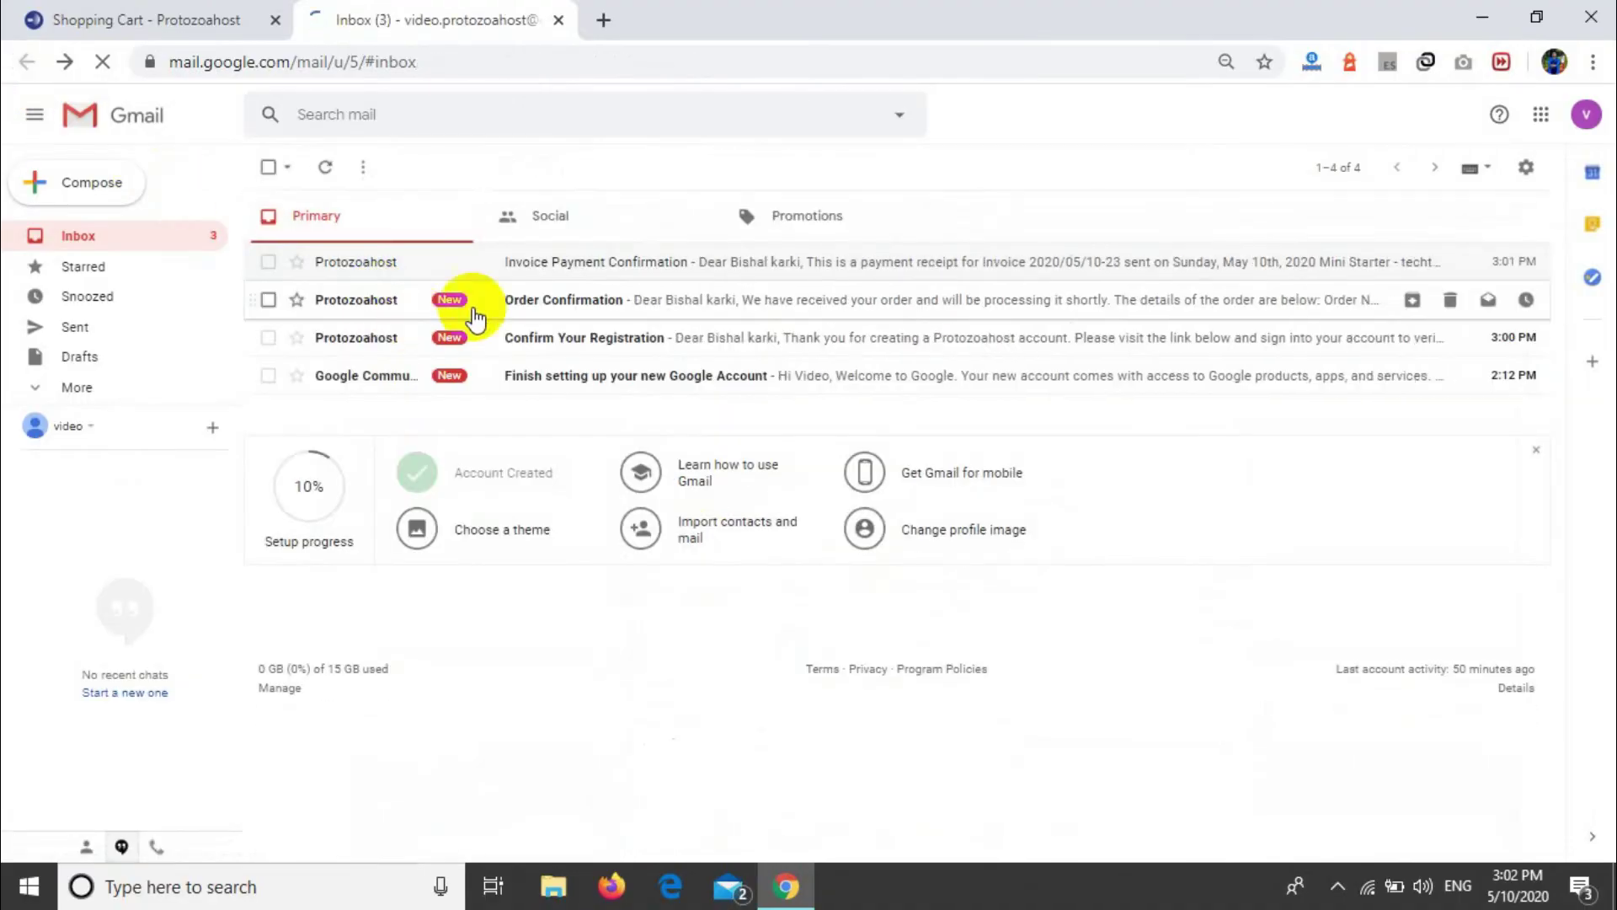
Step: Read the Order Confirmation email and return to the inbox
click(529, 300)
scroll(739, 566, down, 4)
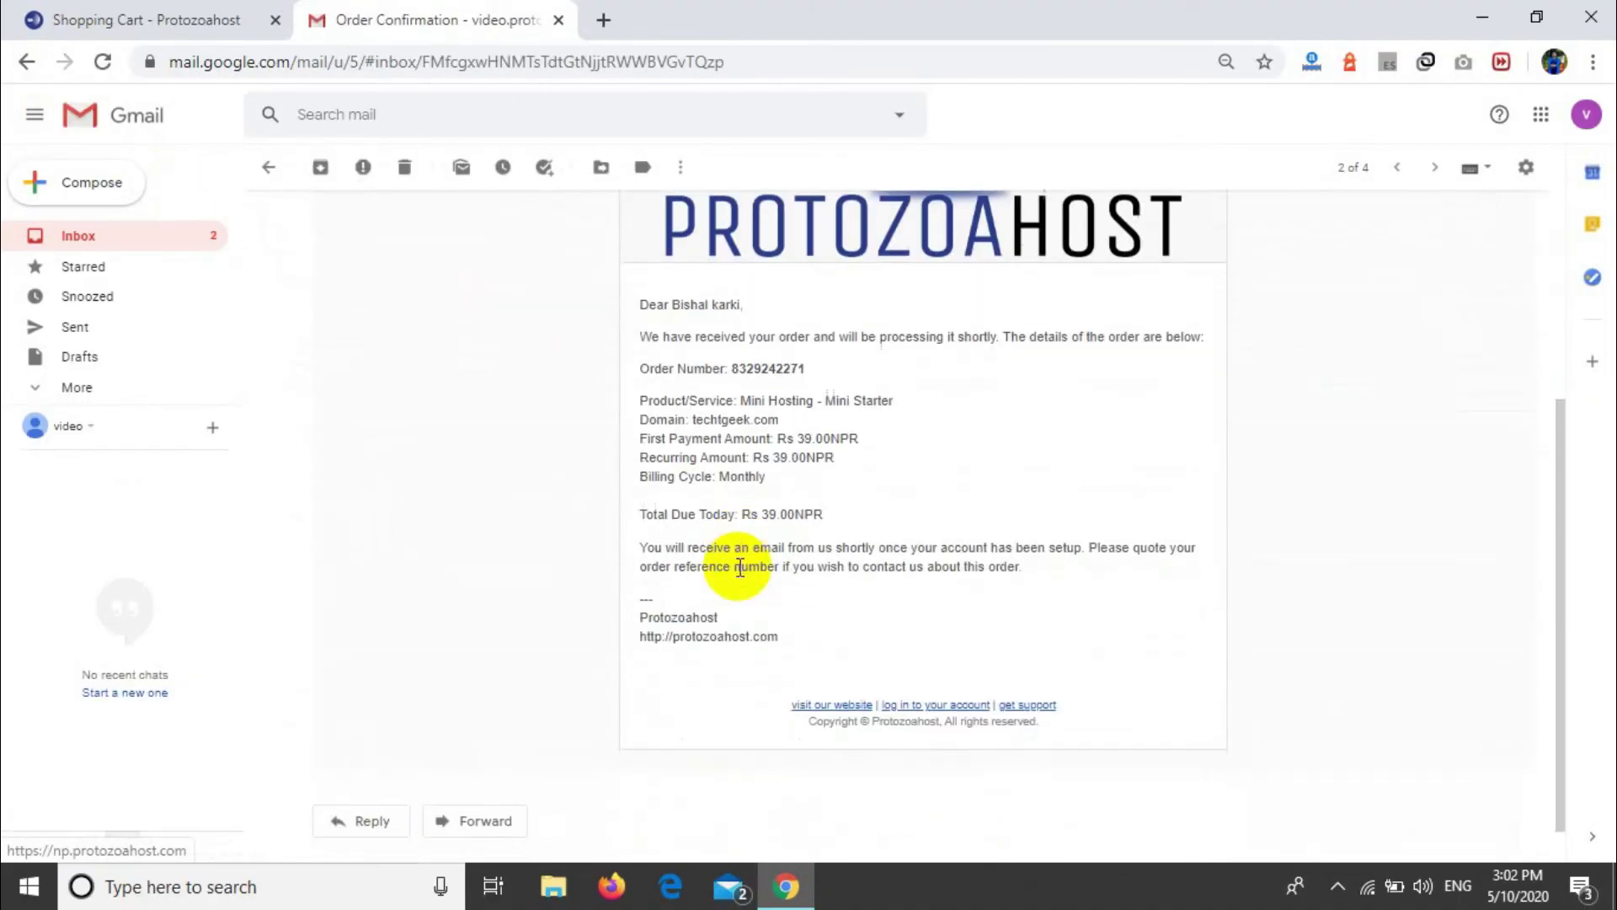
scroll(458, 498, up, 4)
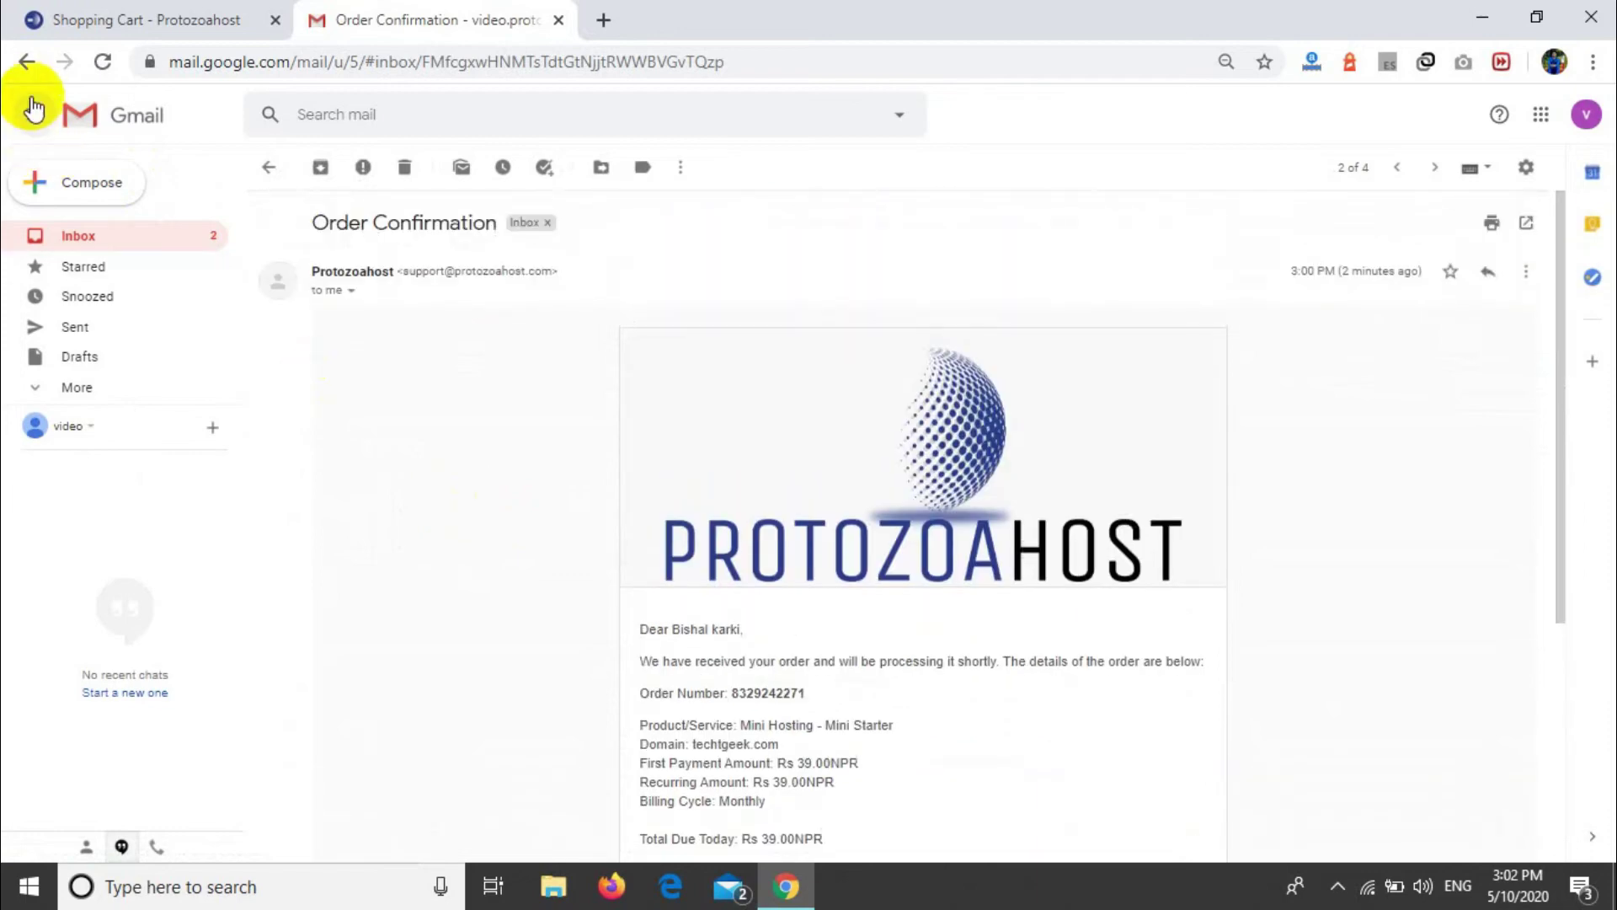
click(78, 127)
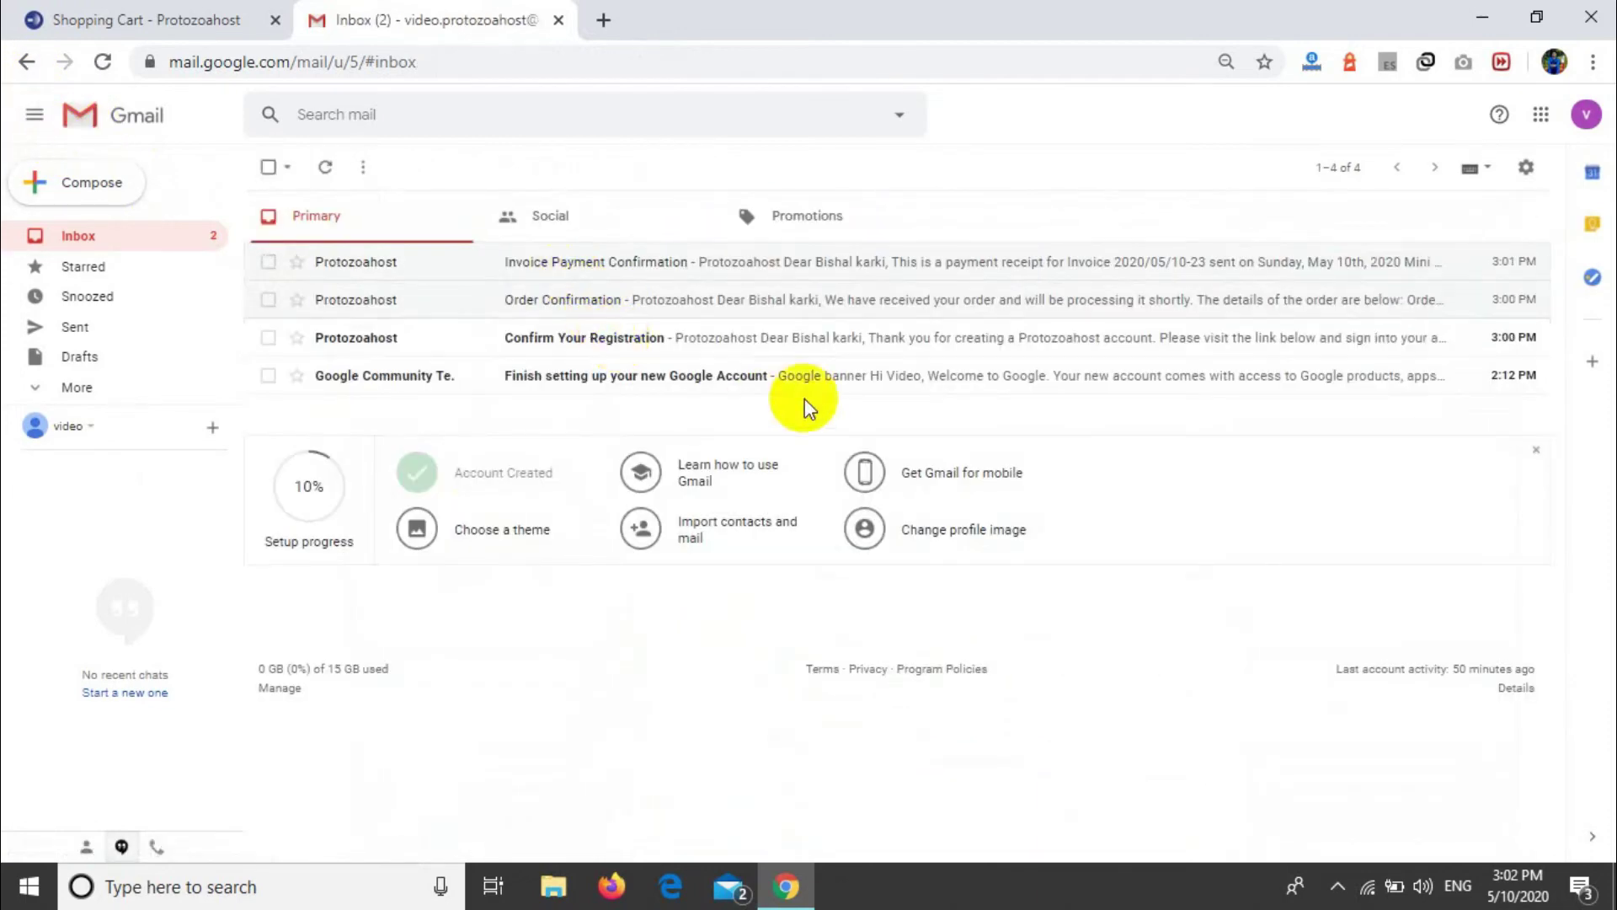
Step: Open the Confirm Your Registration email and follow its account verification link
click(657, 340)
scroll(747, 587, down, 3)
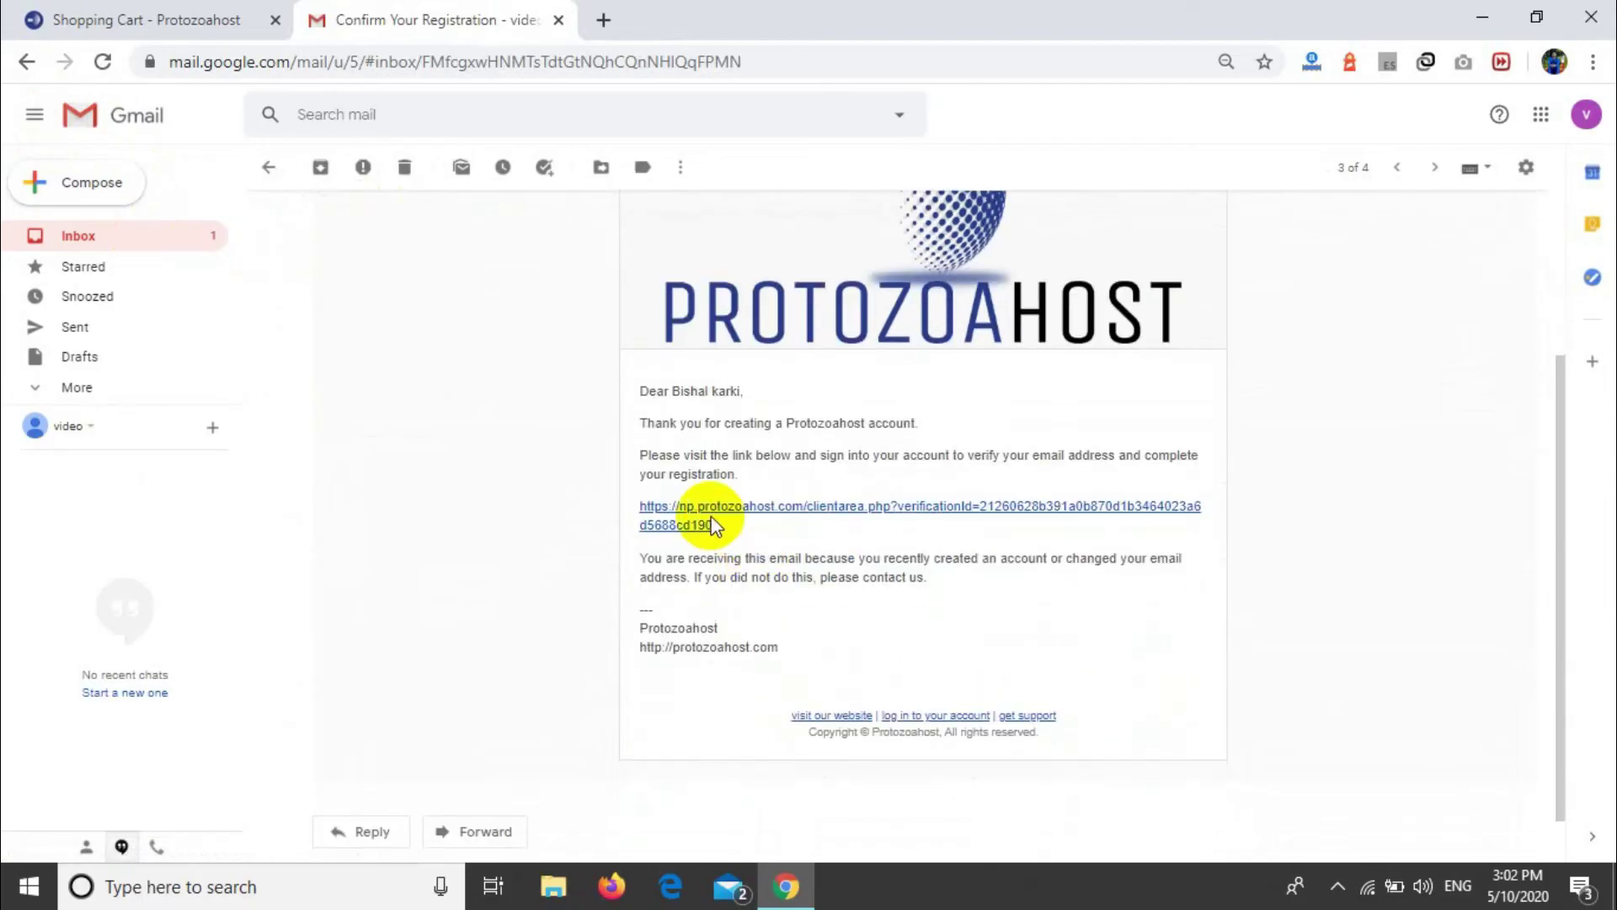
click(696, 514)
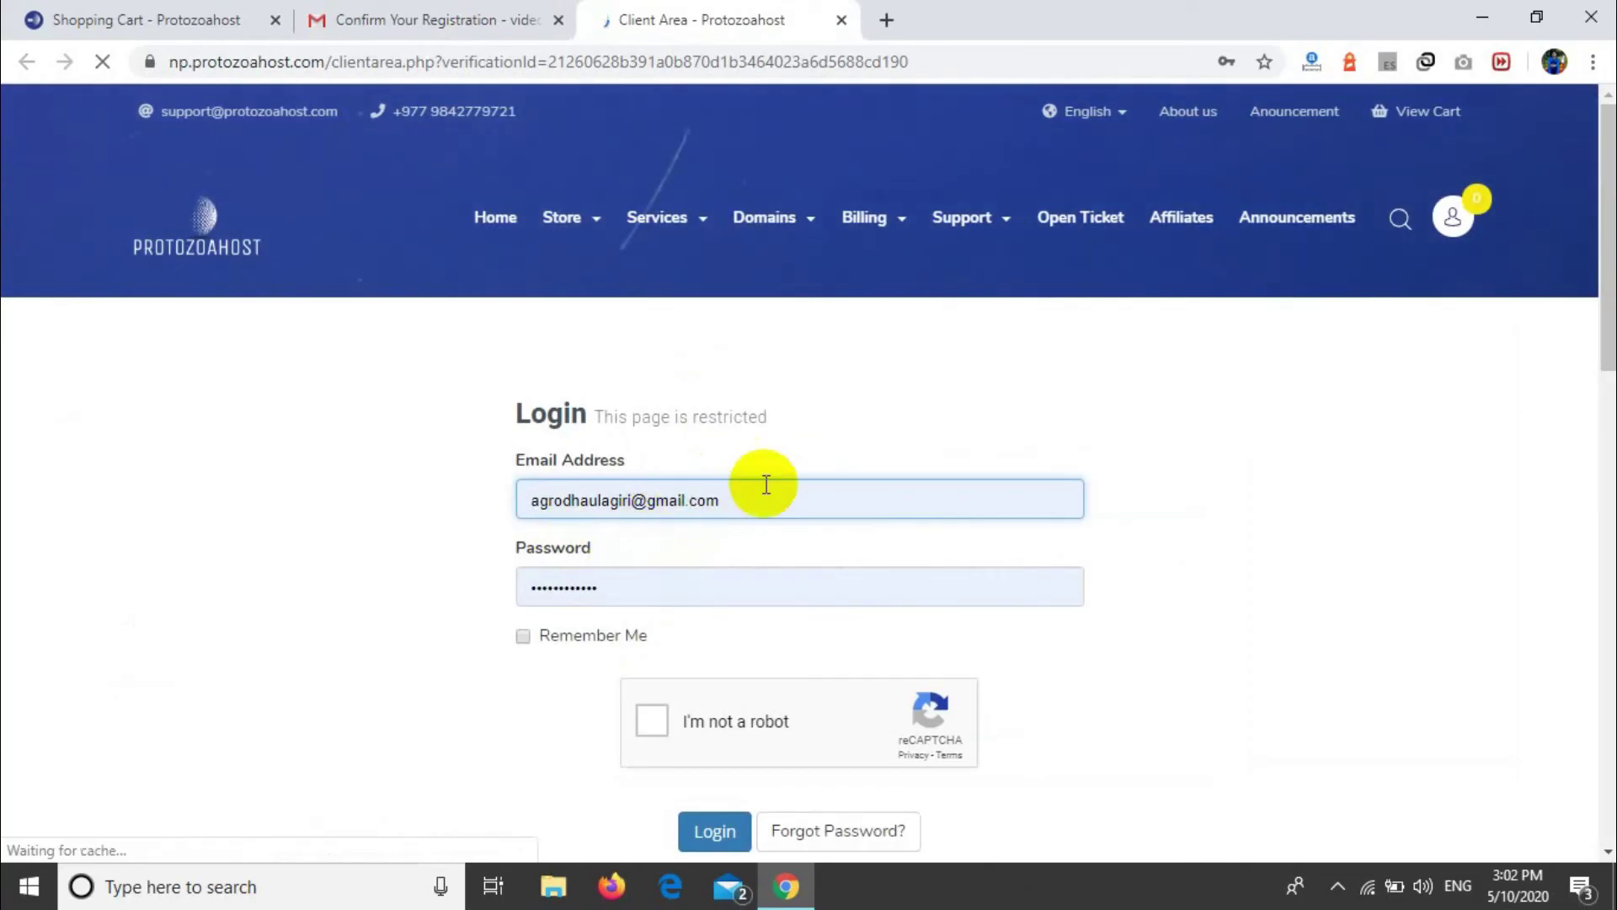
Step: Replace the autofilled login email with the saved account's address and retype its password
drag(766, 485, 397, 497)
key(BackSpace)
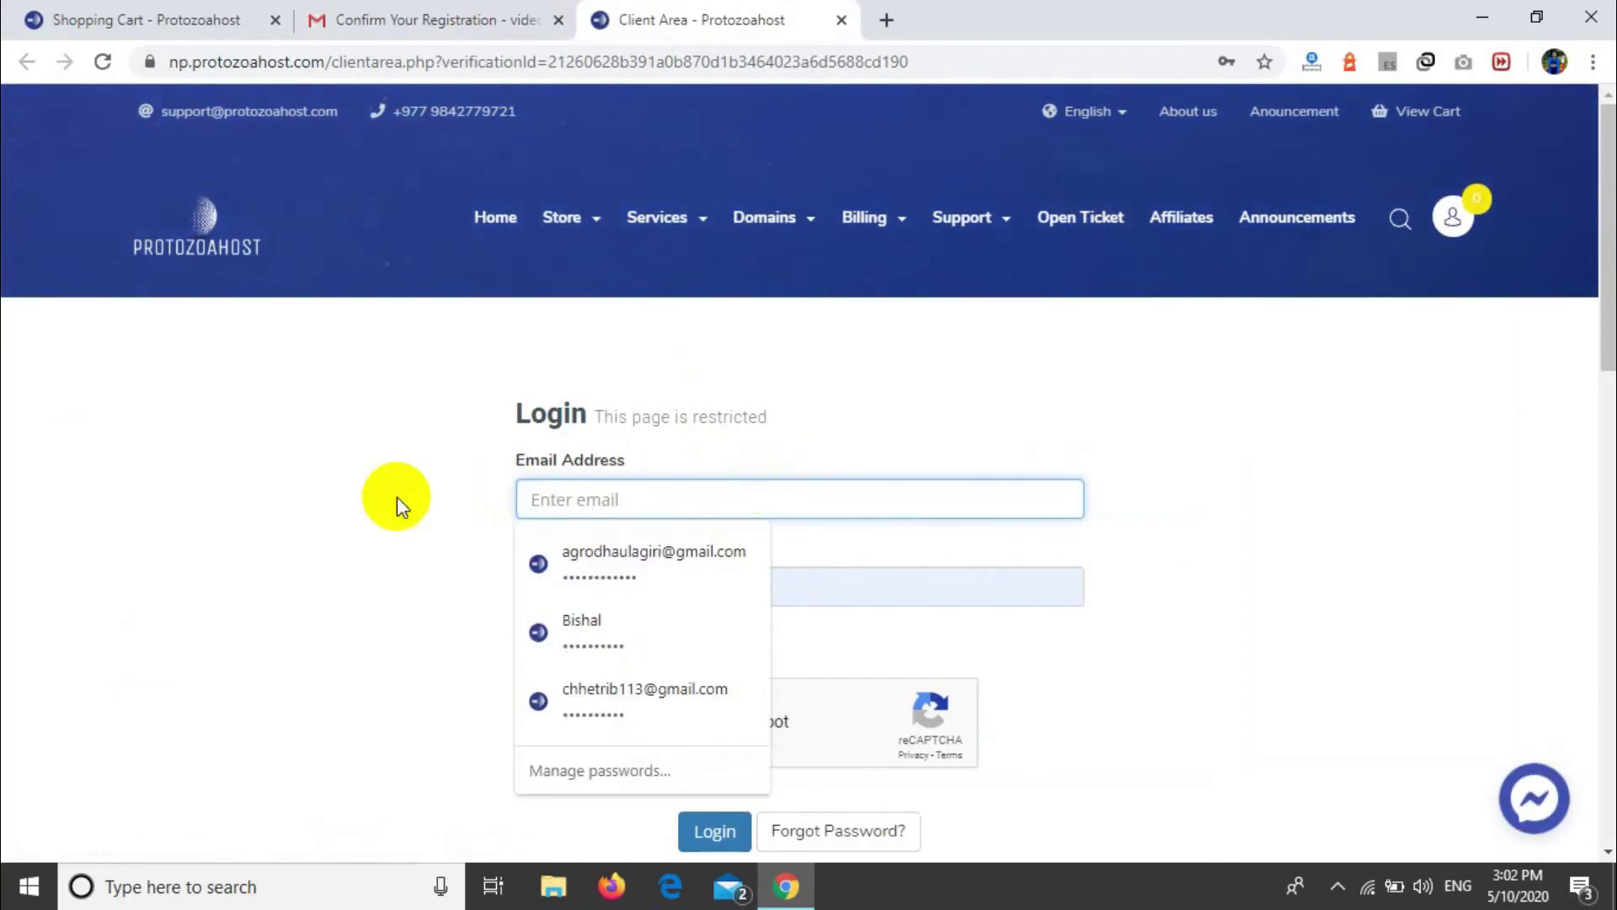
text(video)
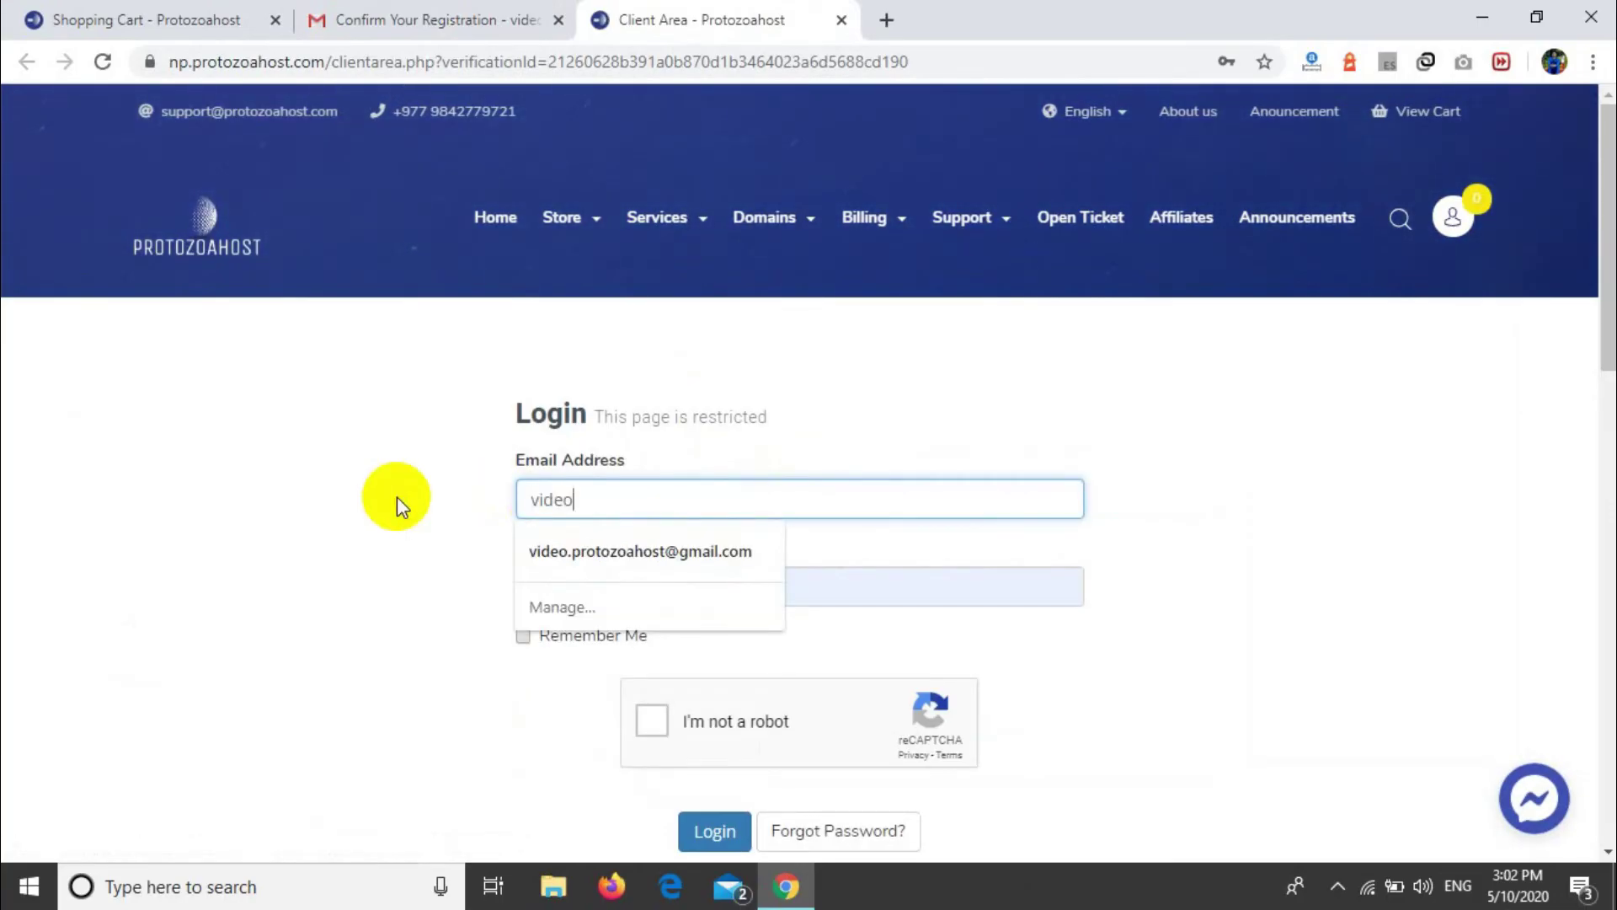
key(Down)
key(Return)
click(632, 585)
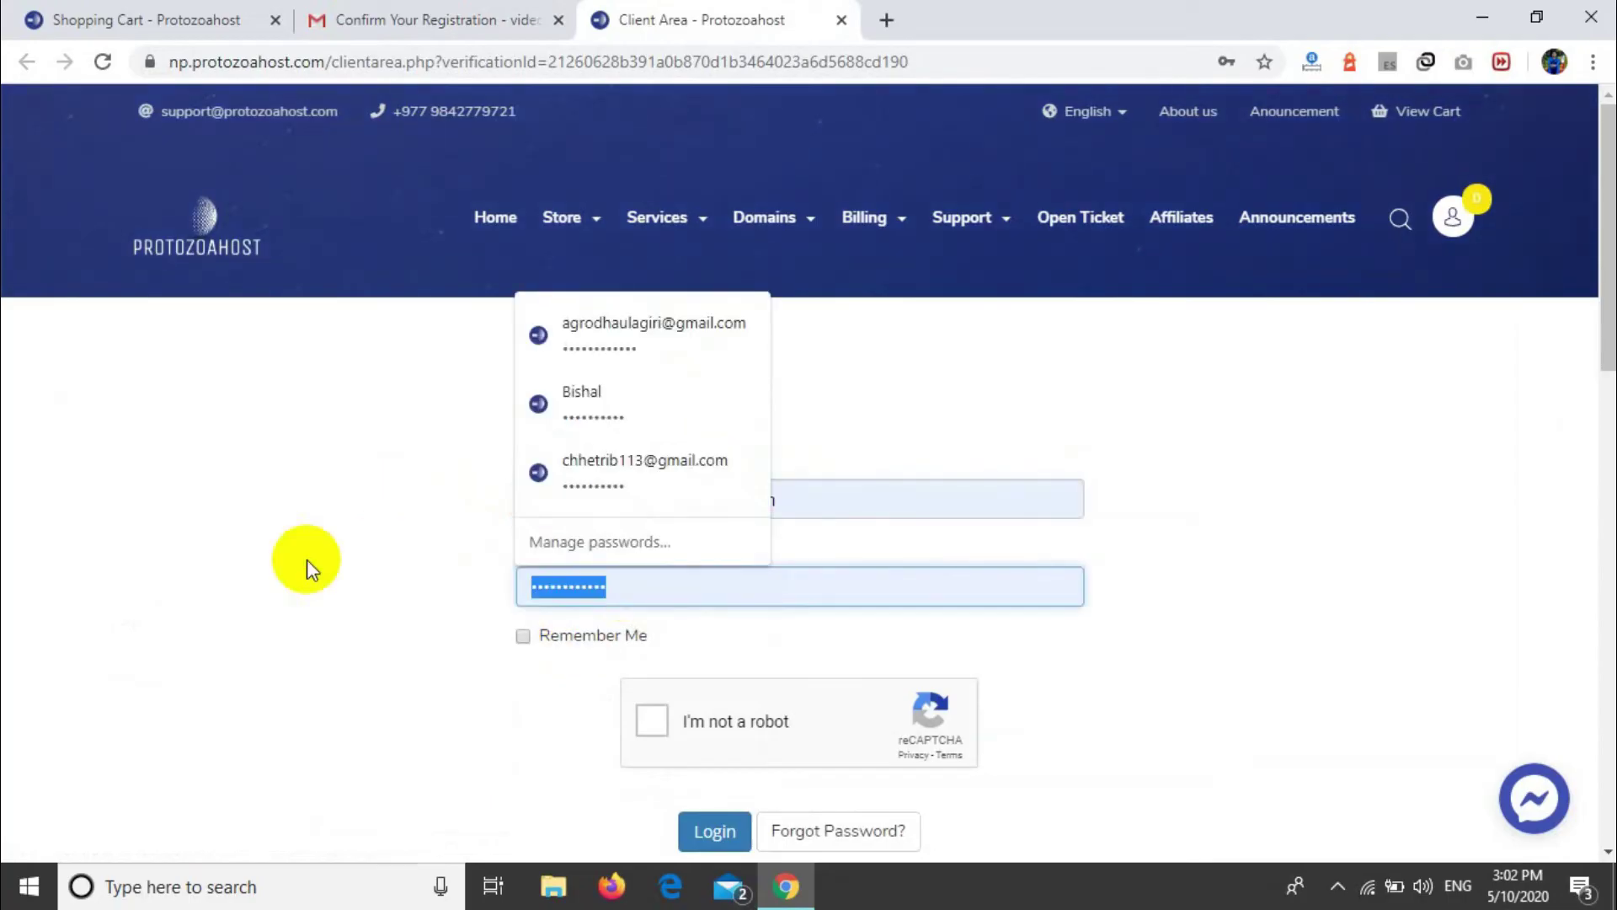
key(BackSpace)
text(*****)
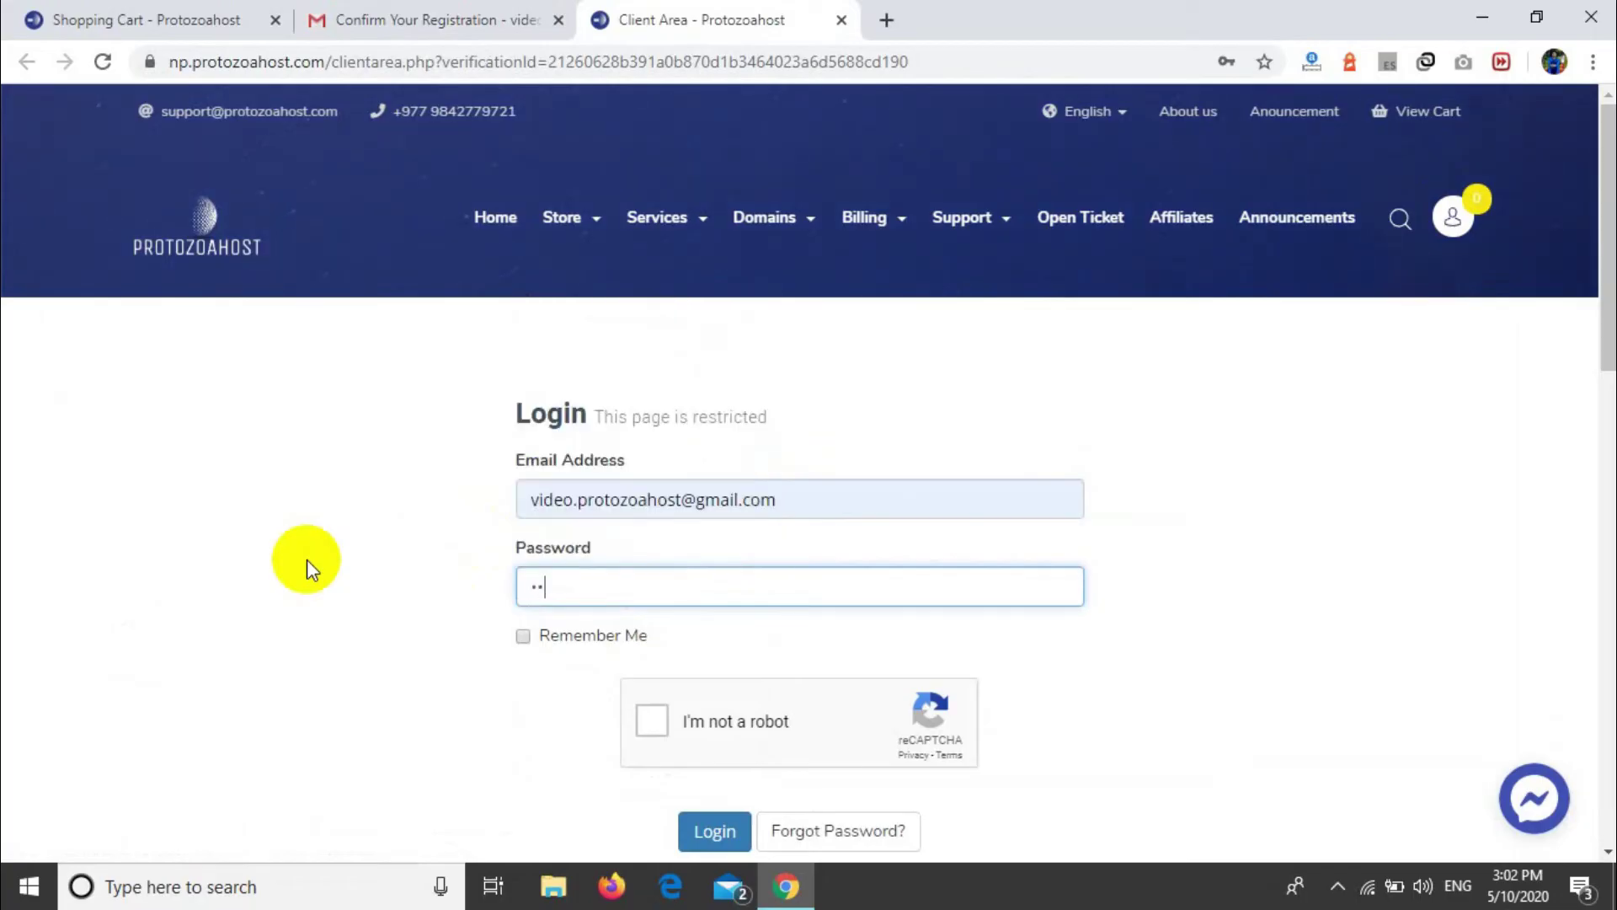
text(**)
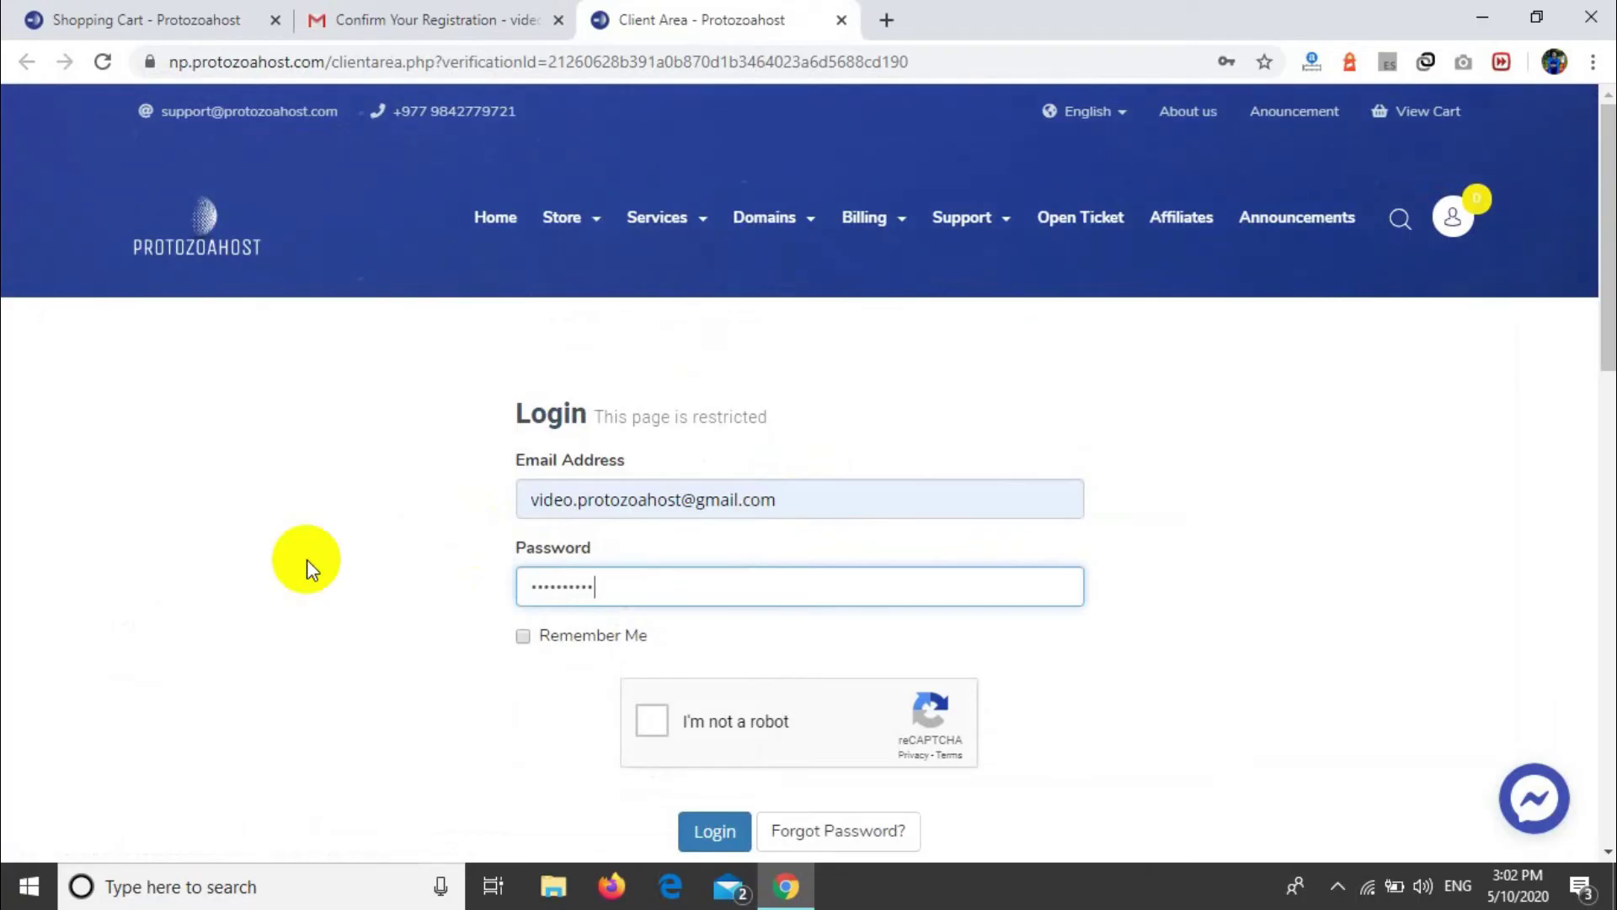
text(***)
Step: Pass the I'm not a robot check and log in to the client area
click(652, 720)
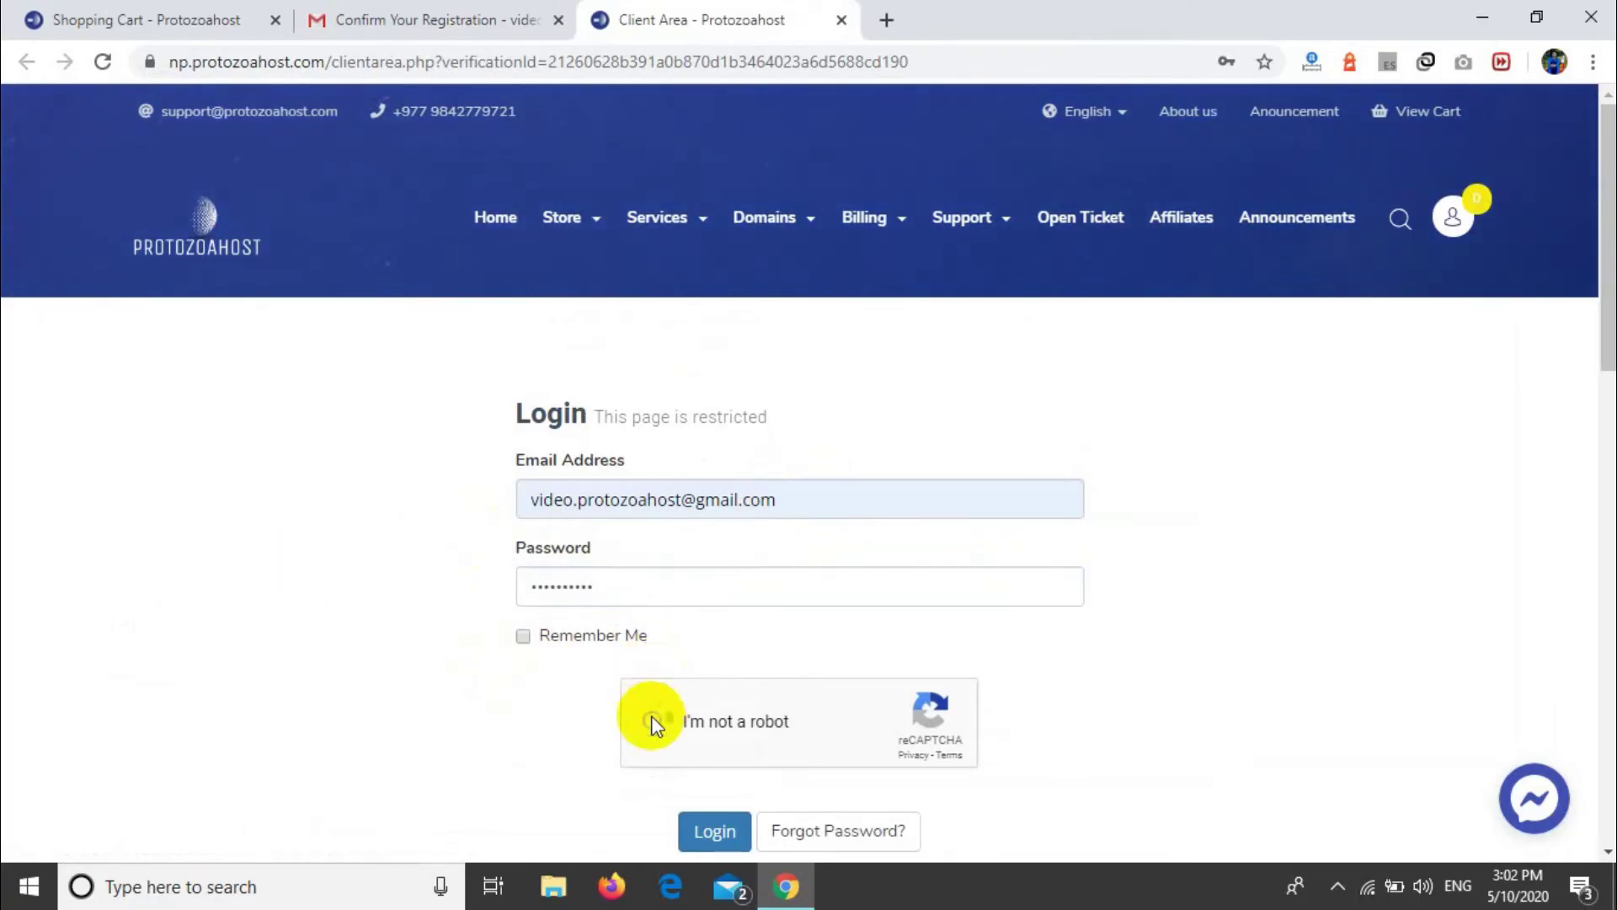
scroll(736, 659, down, 2)
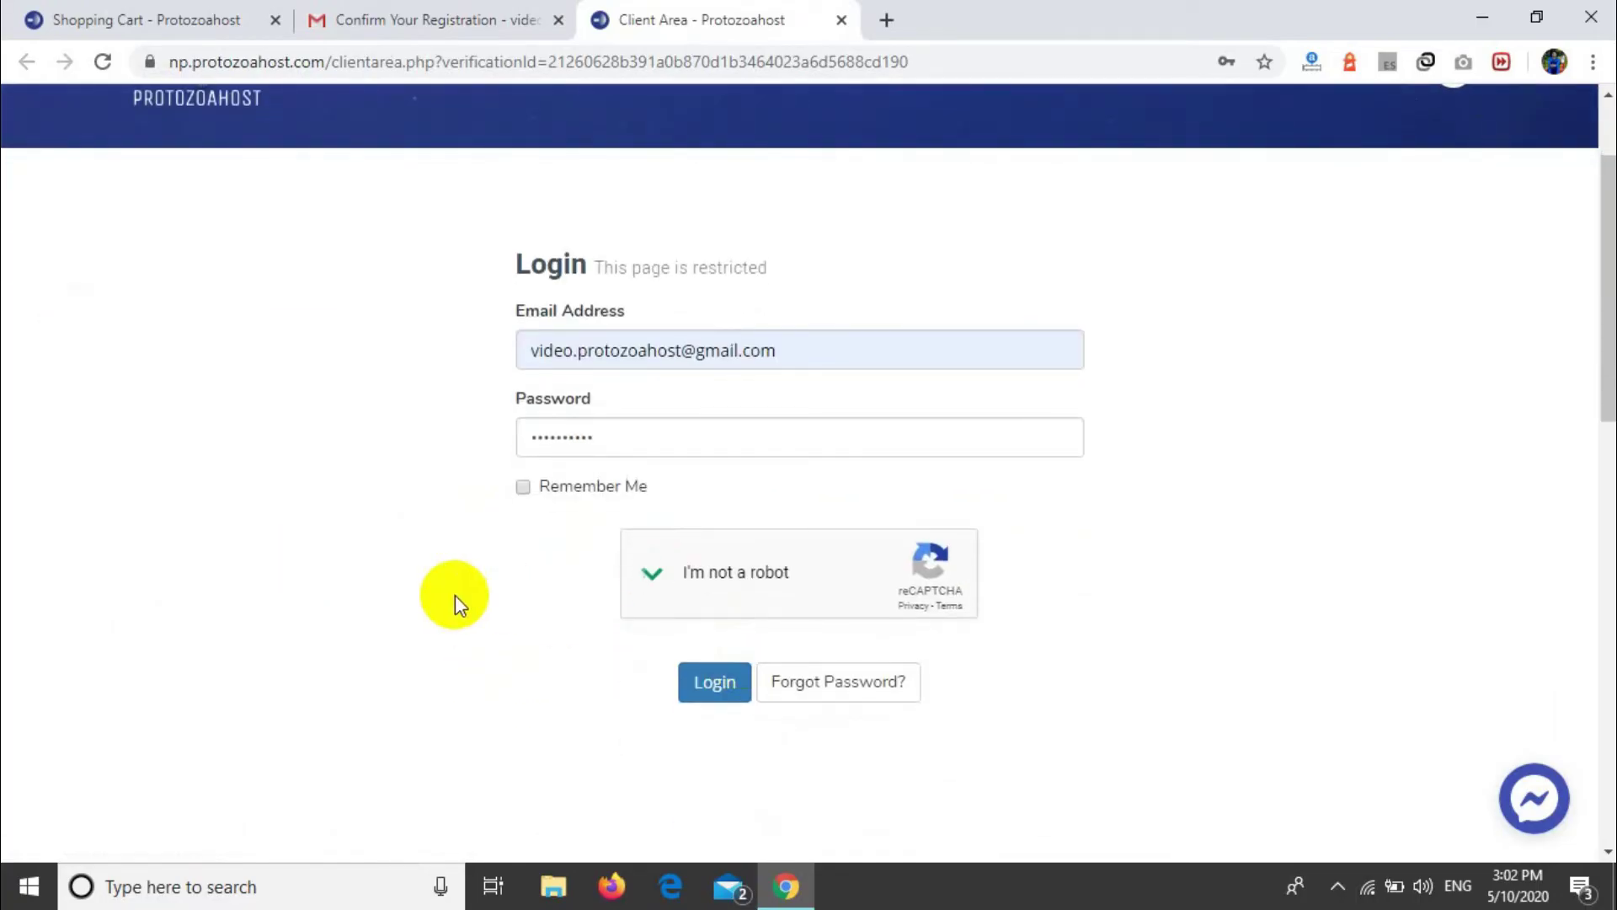
click(720, 678)
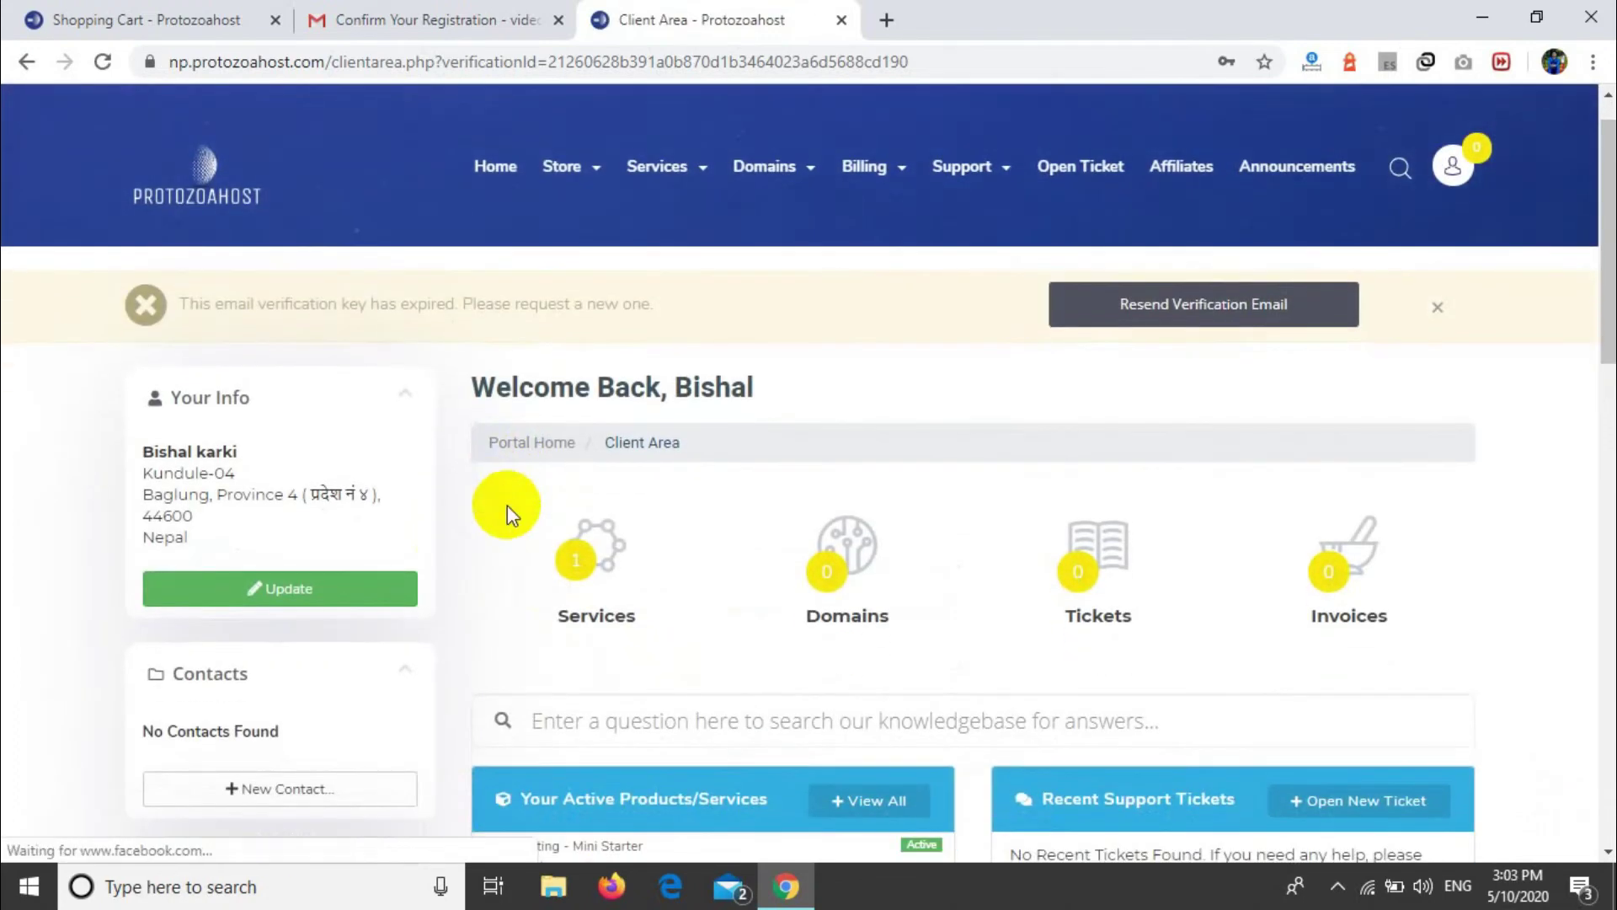
Step: Resend the verification email from the expired-key notice and return to the Gmail tab
drag(187, 303, 584, 336)
click(792, 358)
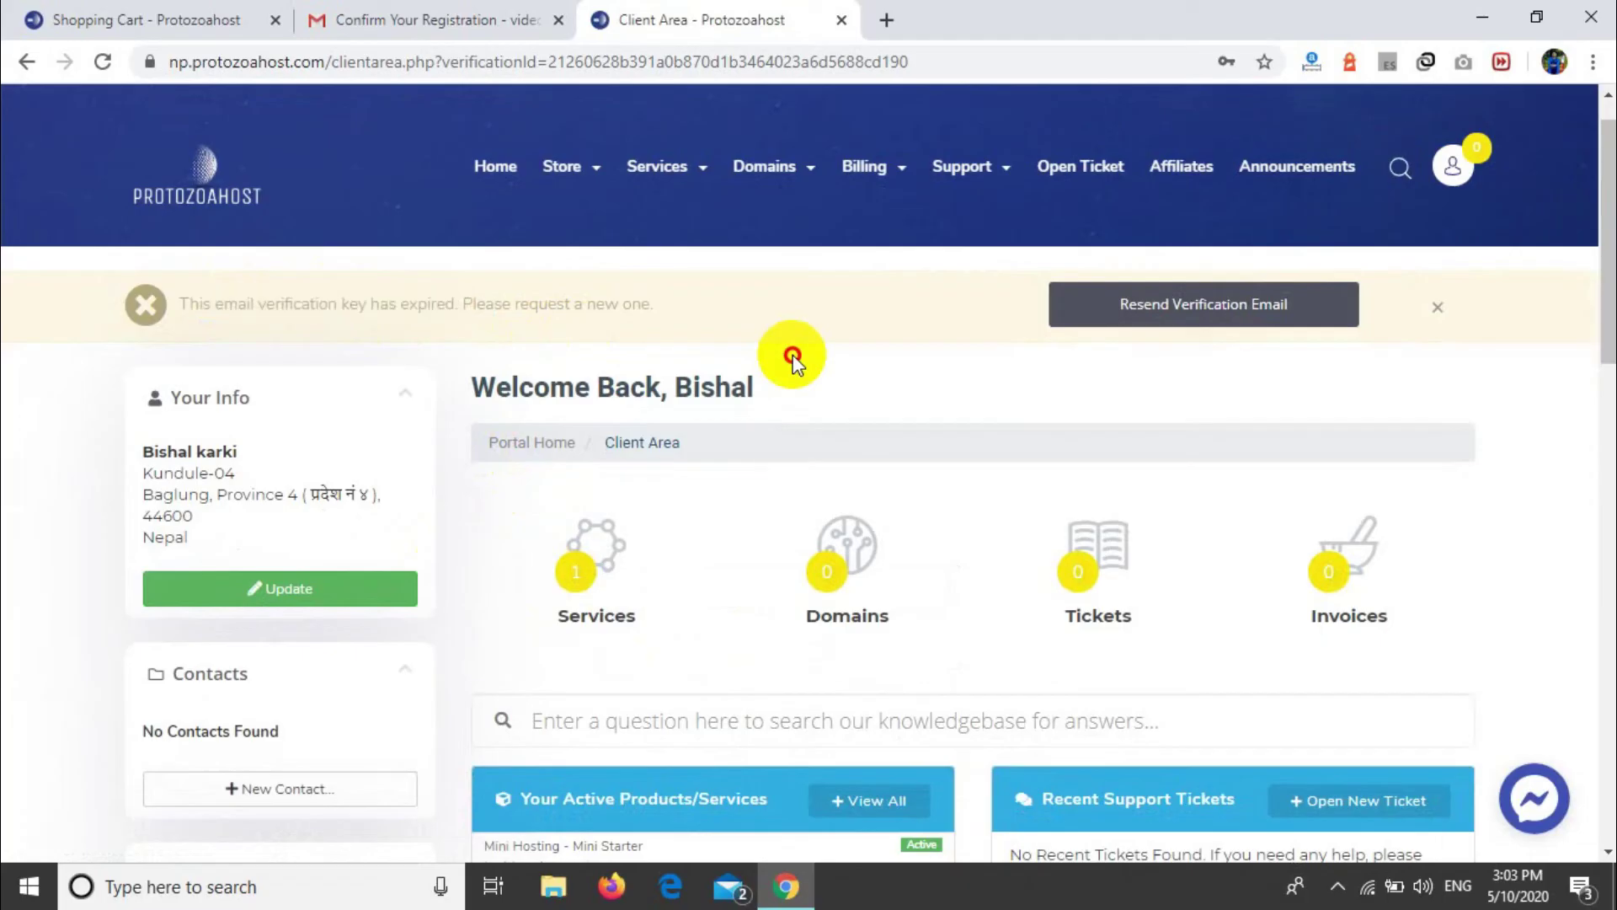
click(1118, 313)
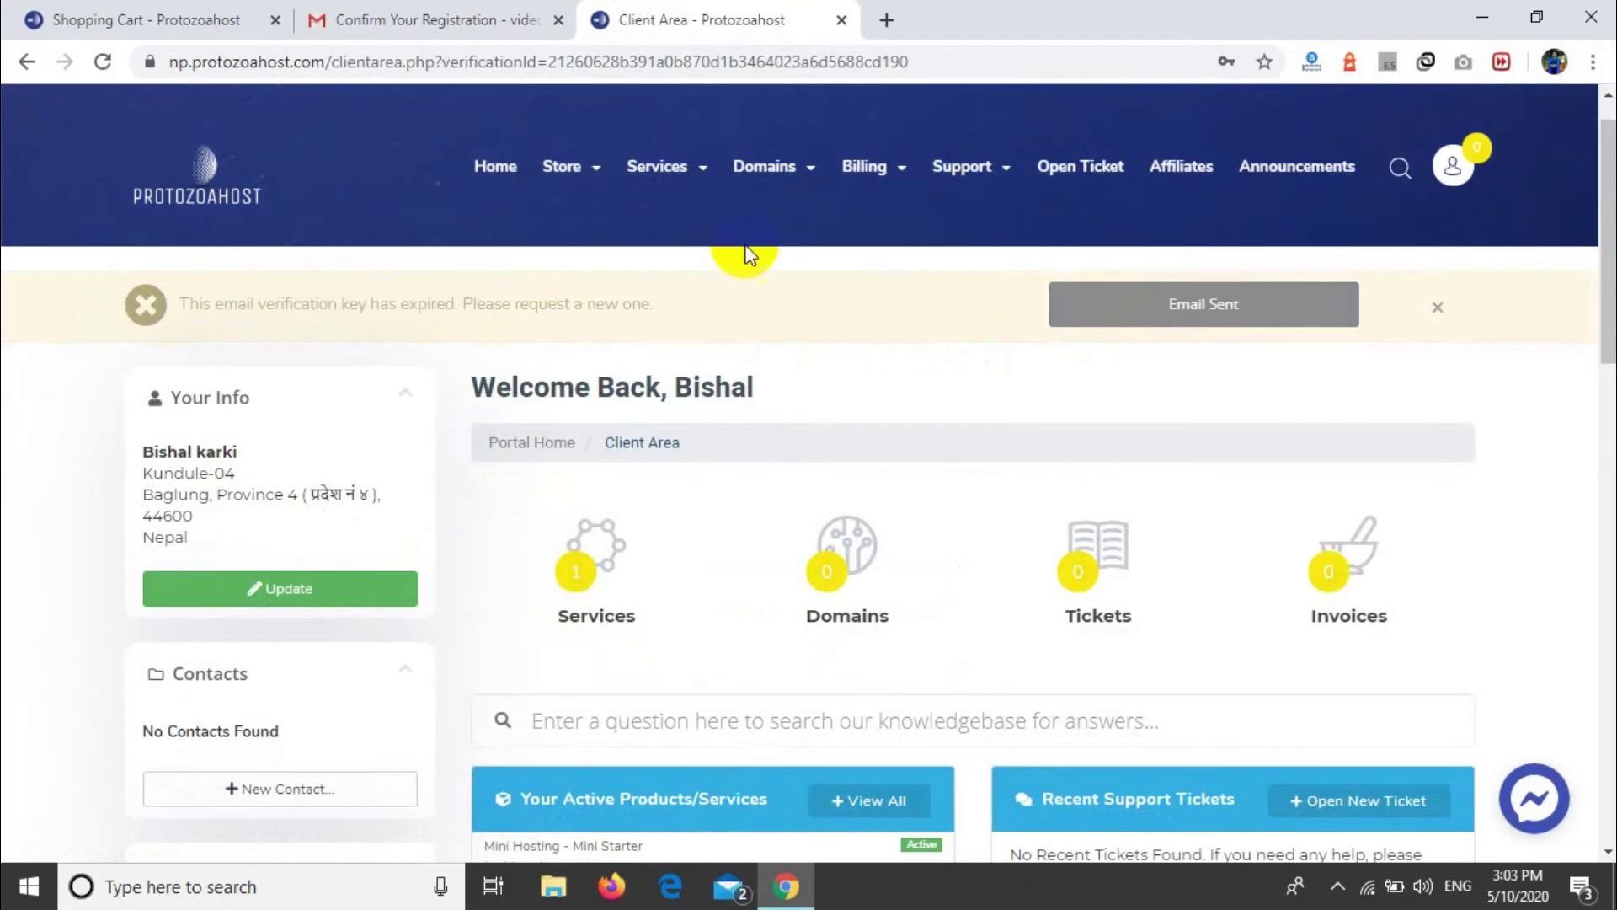
click(326, 12)
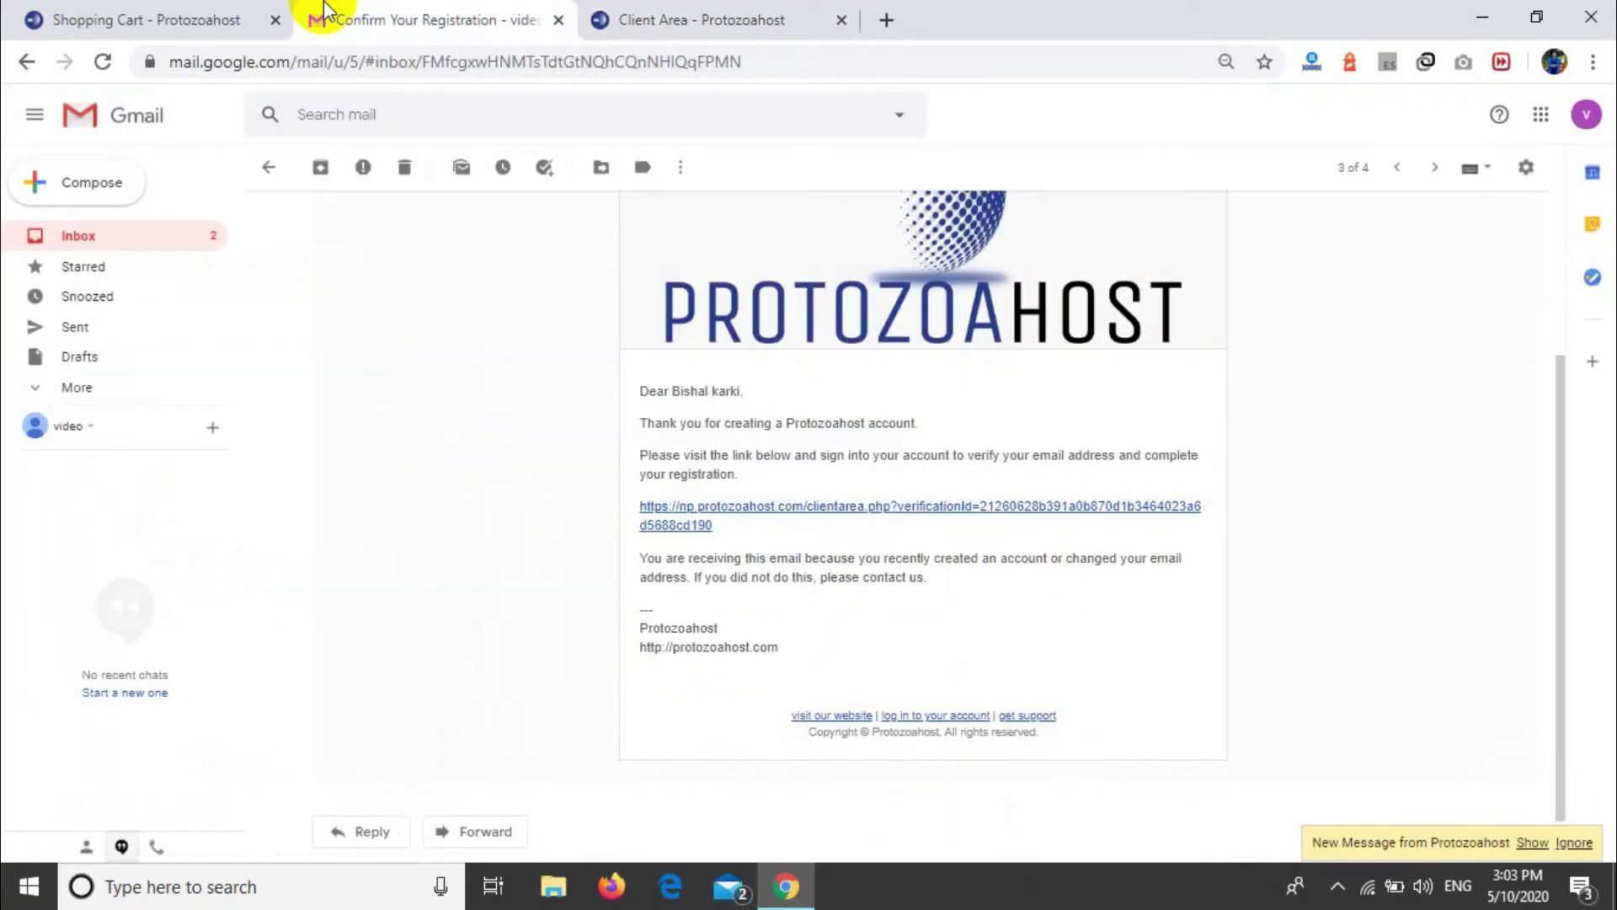
Step: Follow the newest Confirm Your Registration message's fresh verification link into the new client area tab
click(25, 64)
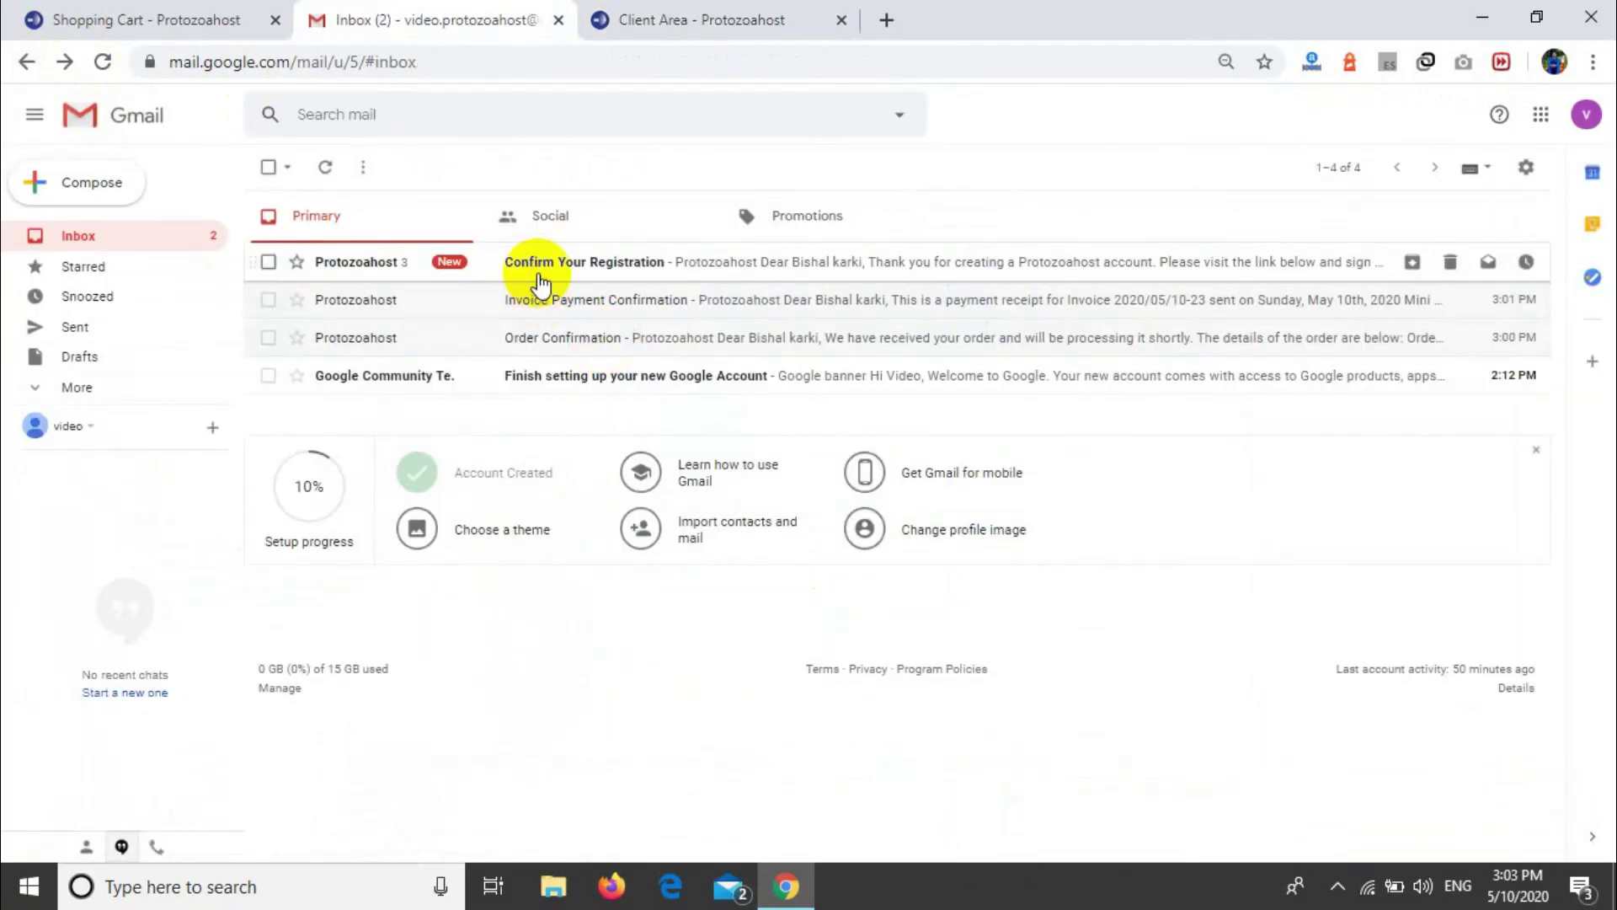
click(534, 263)
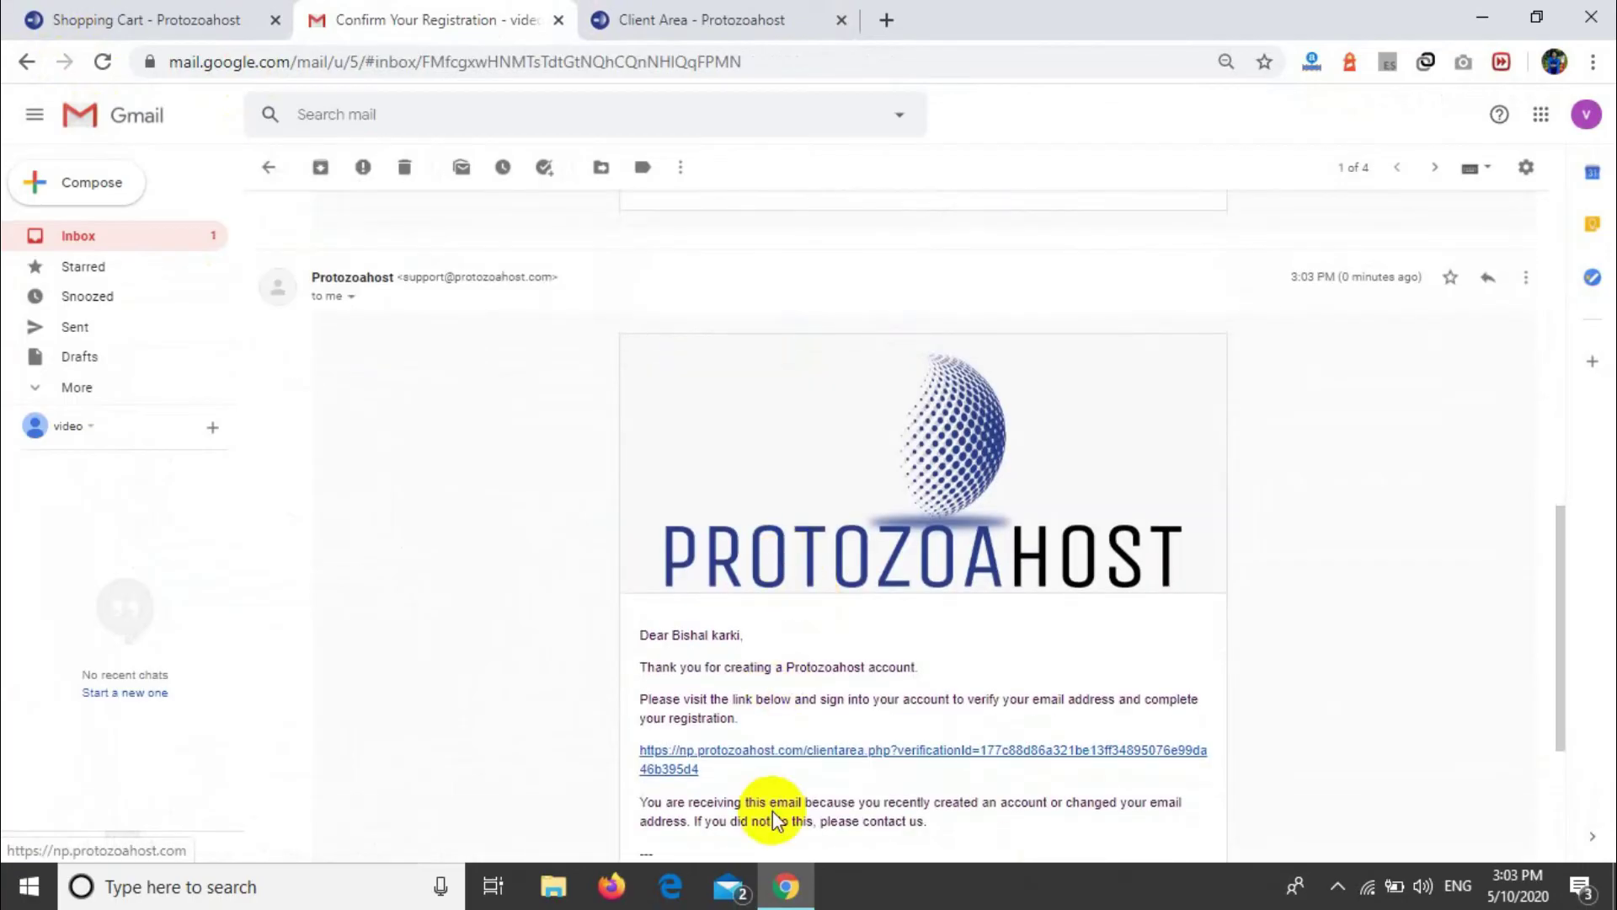
click(793, 750)
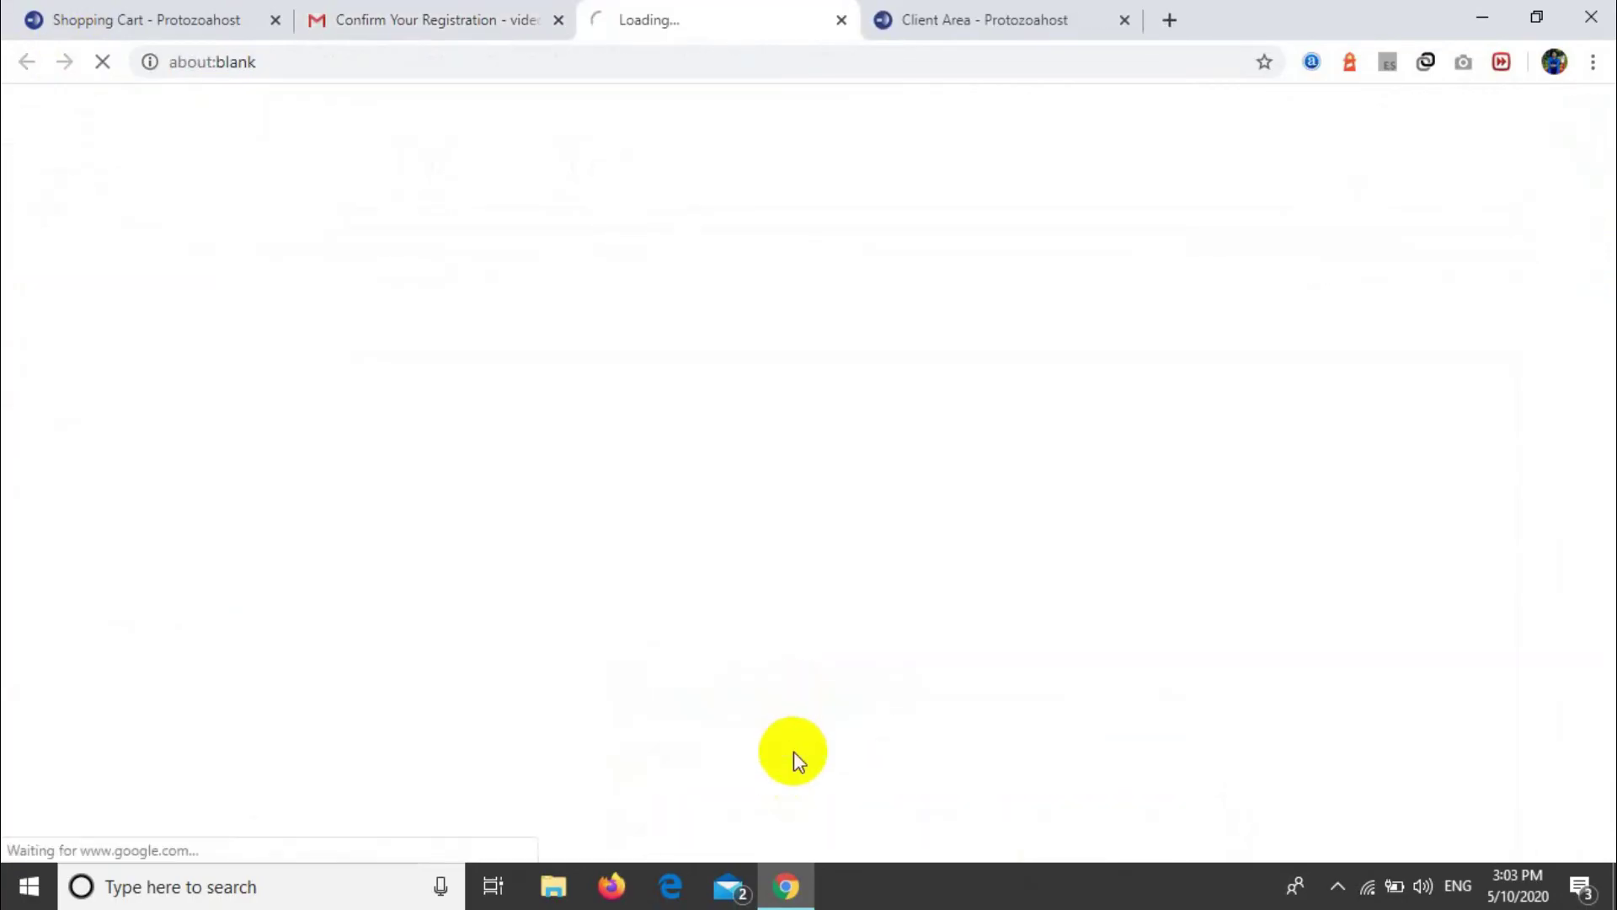
click(1126, 17)
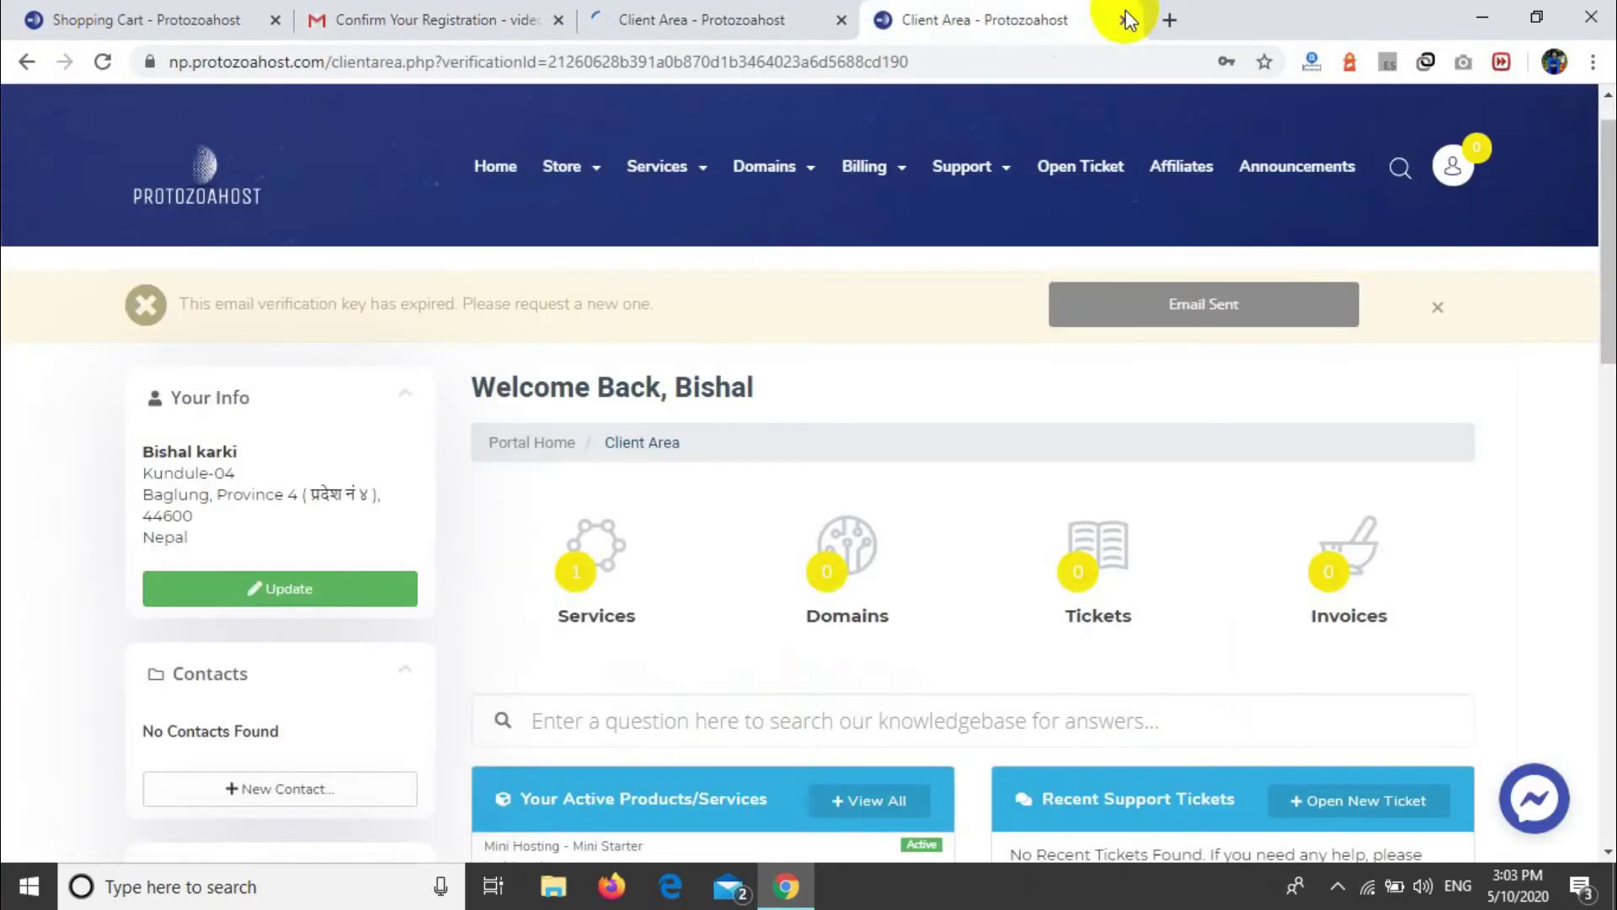
Step: Close the extra tab and replace the wrong prefilled email with the correct saved account login
click(1126, 20)
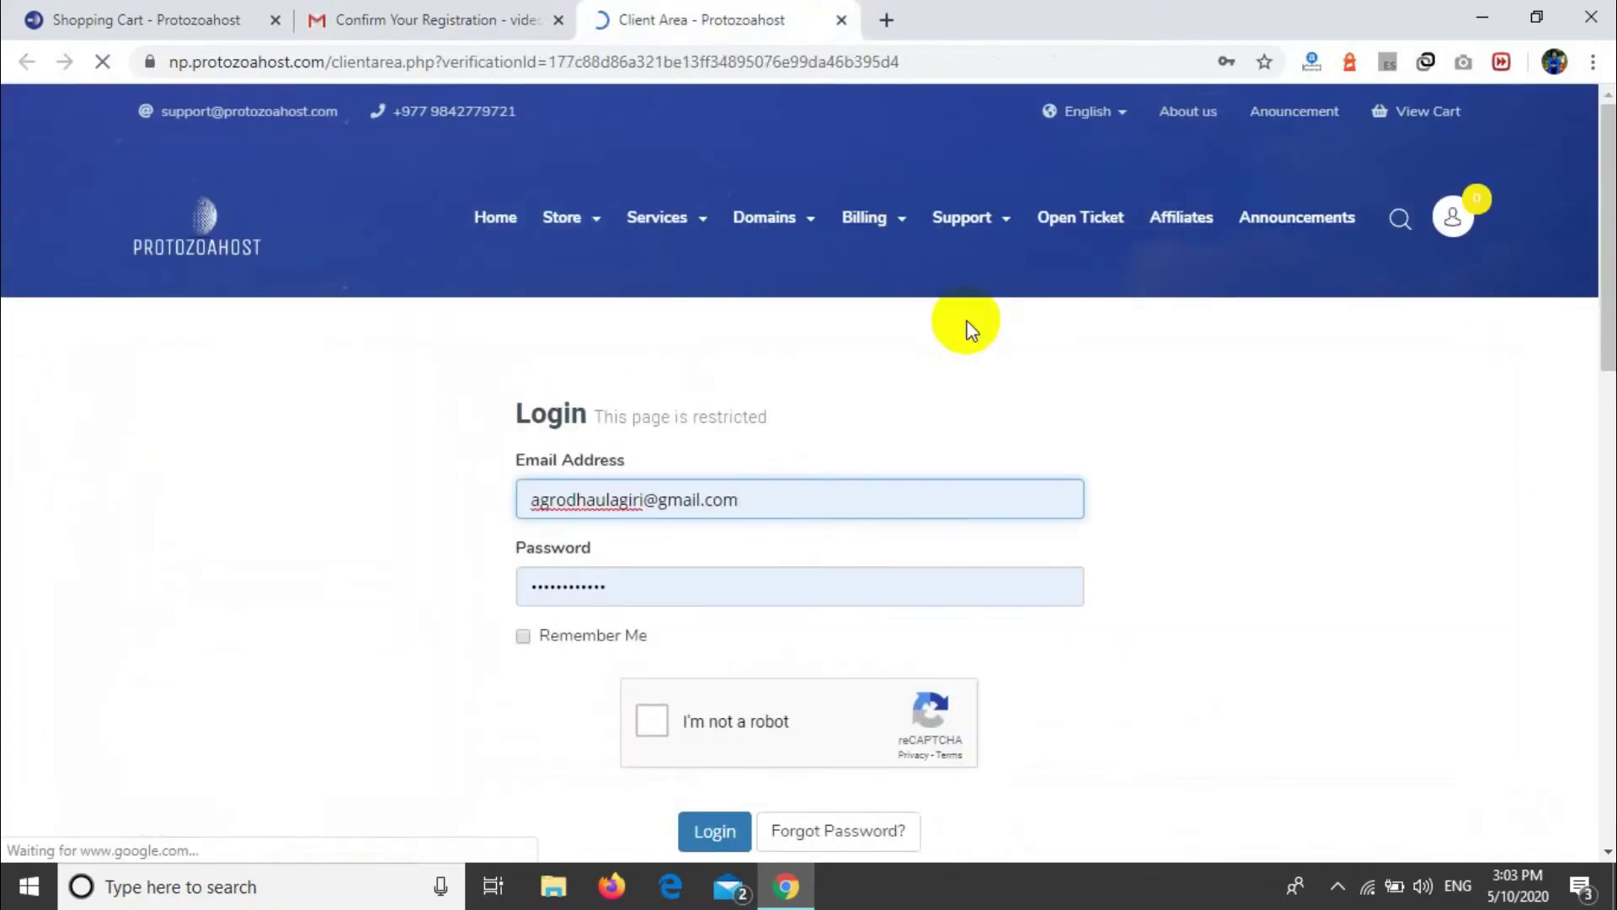
click(770, 494)
key(ctrl+a)
key(BackSpace)
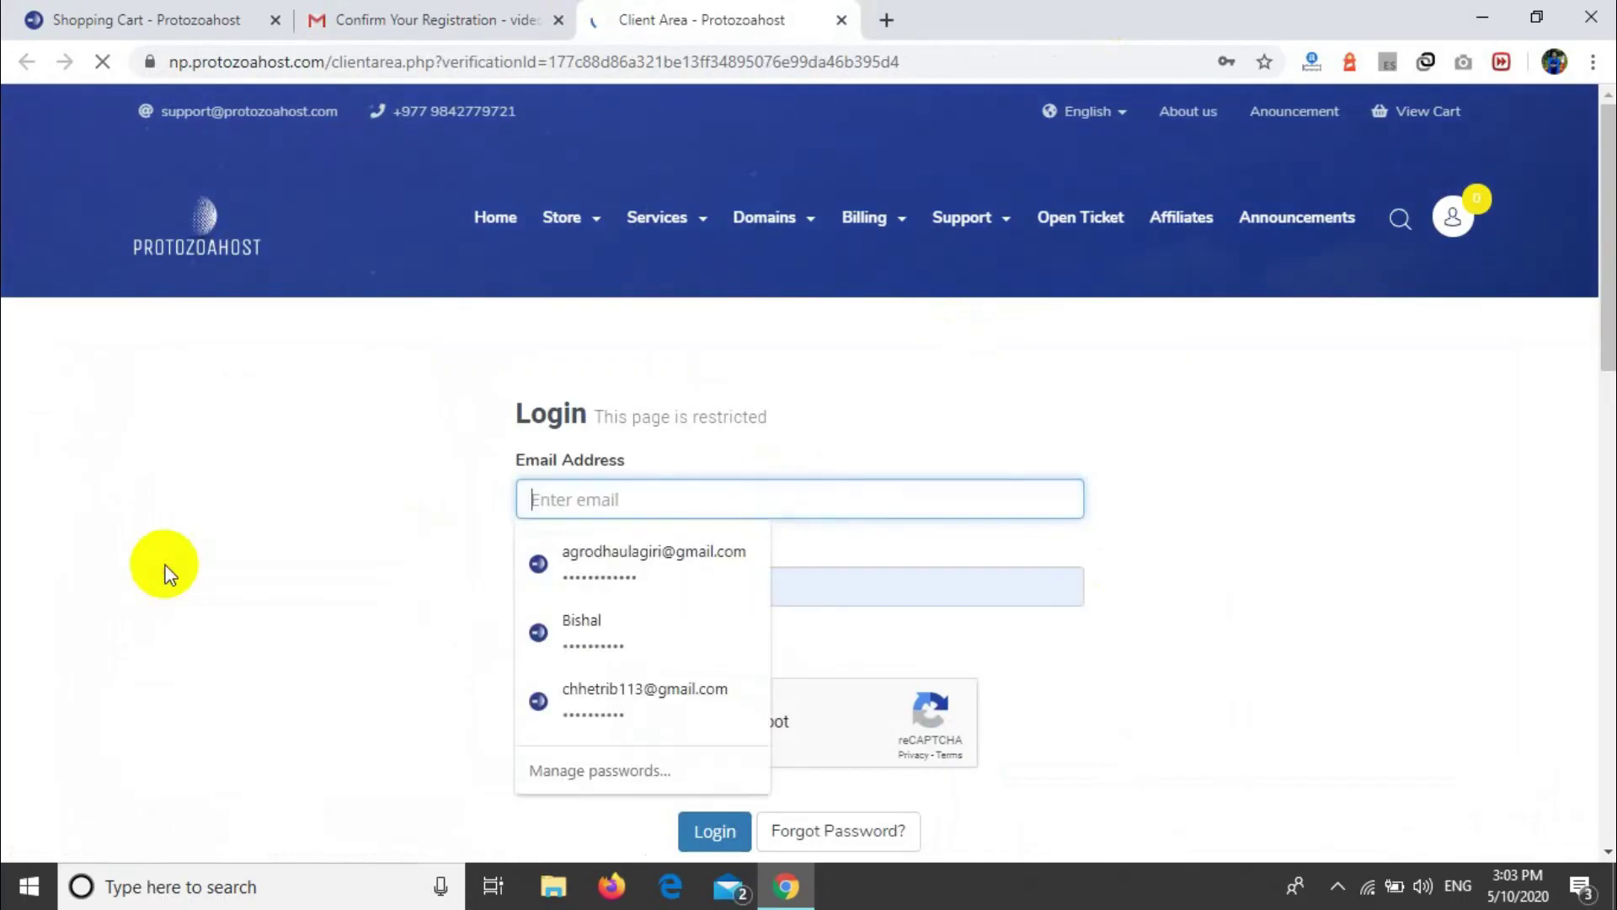
key(ctrl+z)
key(BackSpace)
key(BackSpace)
key(ctrl+a)
key(BackSpace)
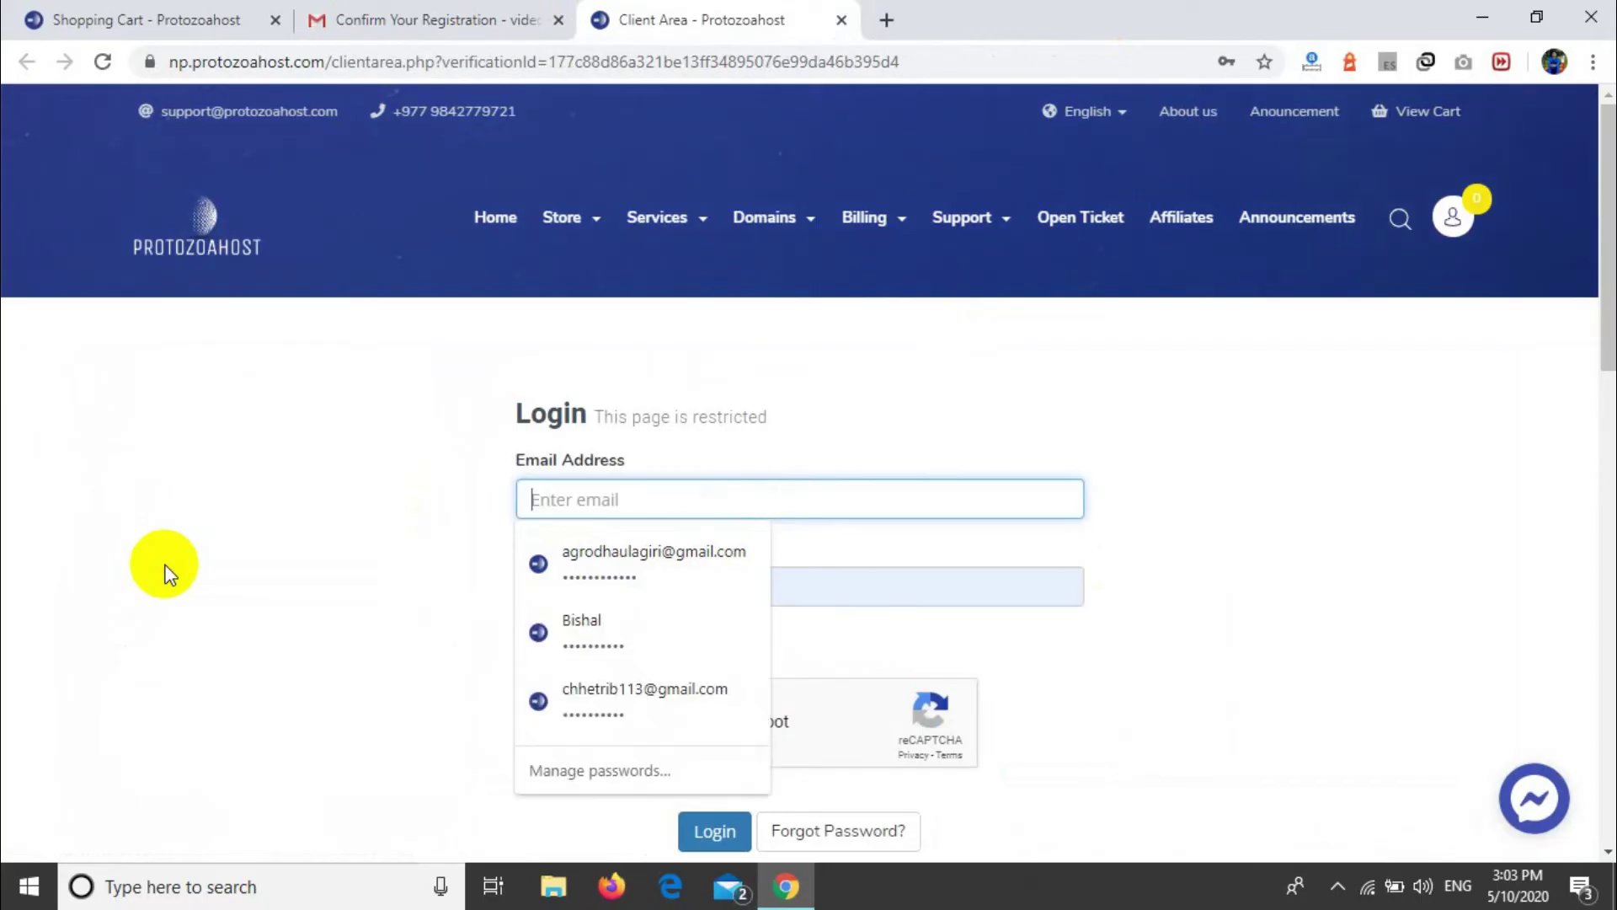
text(vido)
key(BackSpace)
key(Down)
key(Return)
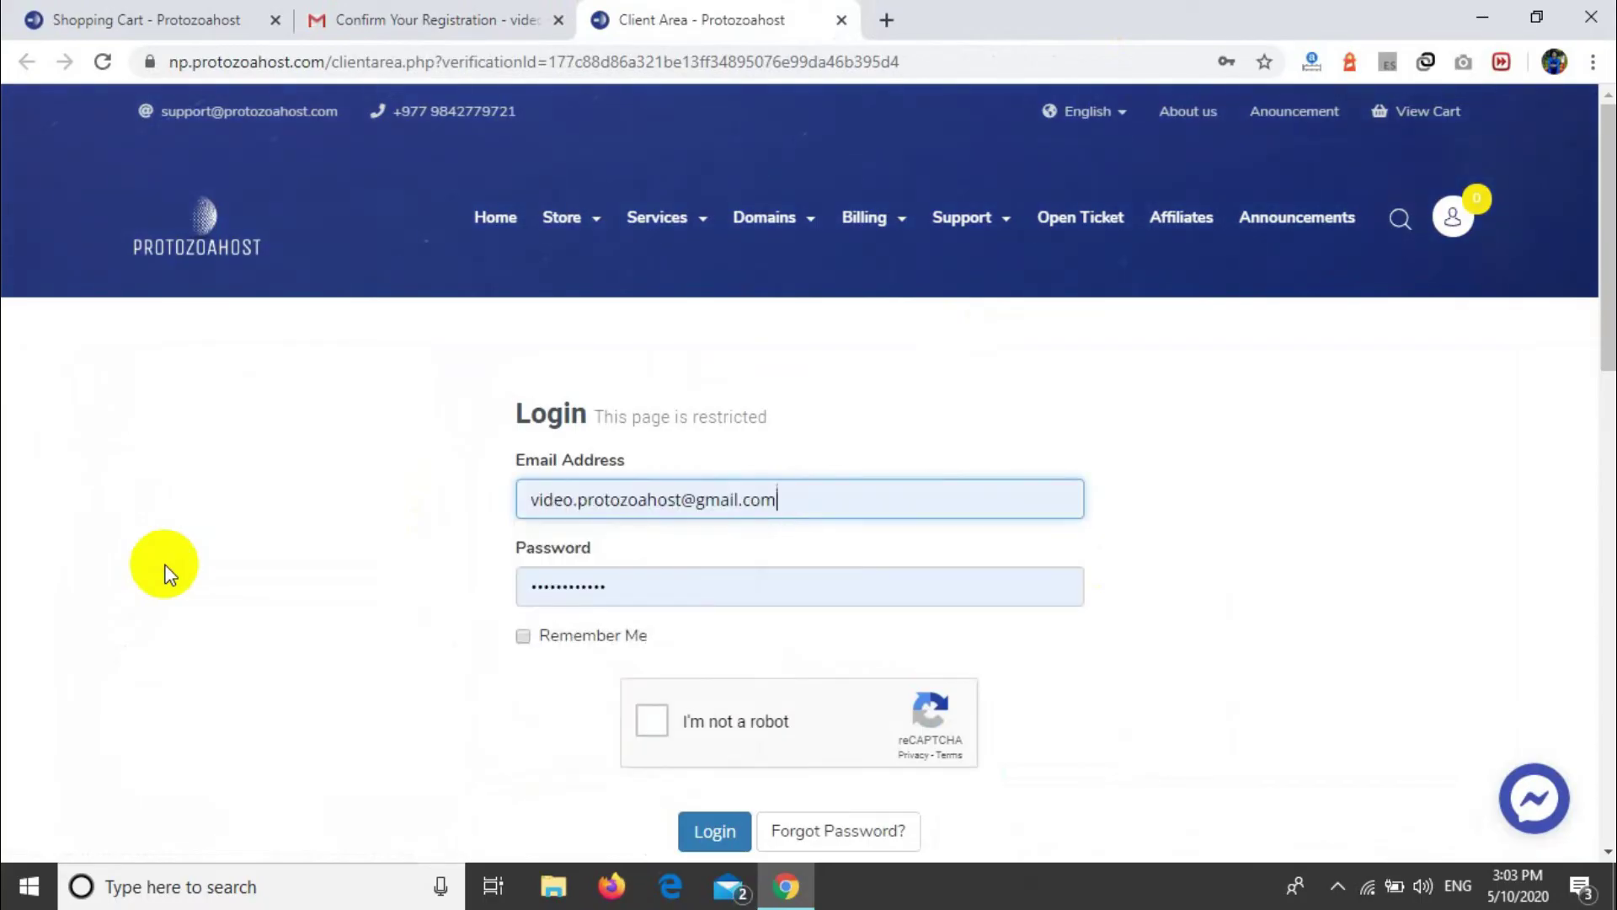
Step: Retype the password, pass the not-a-robot check and log in
click(630, 590)
key(ctrl+a)
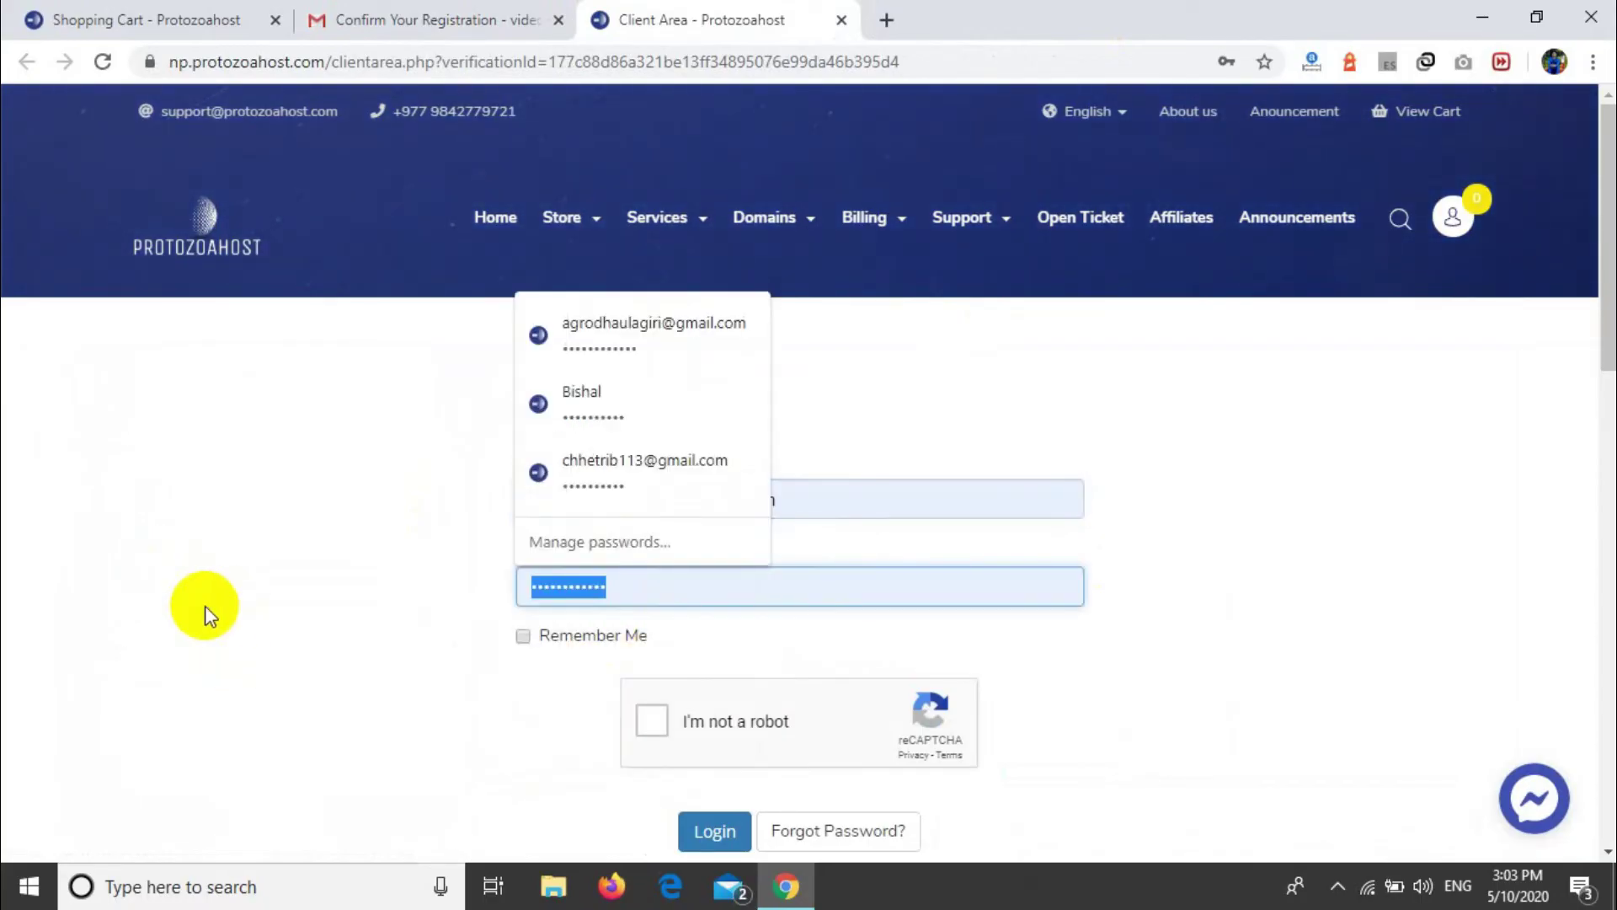
key(BackSpace)
text(pa)
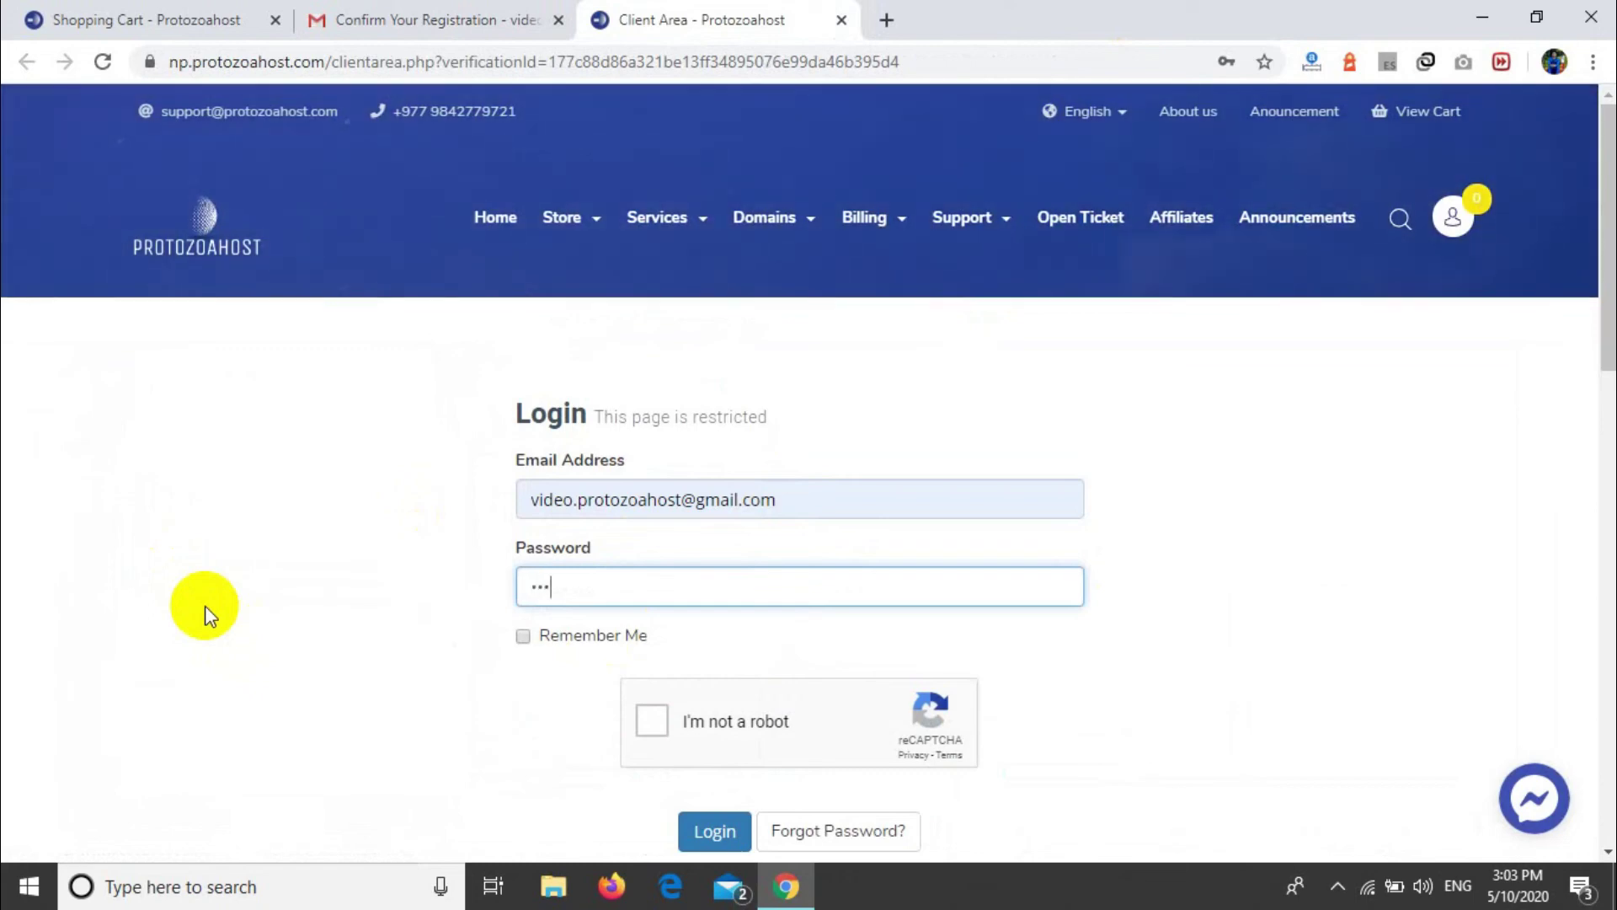
text(s)
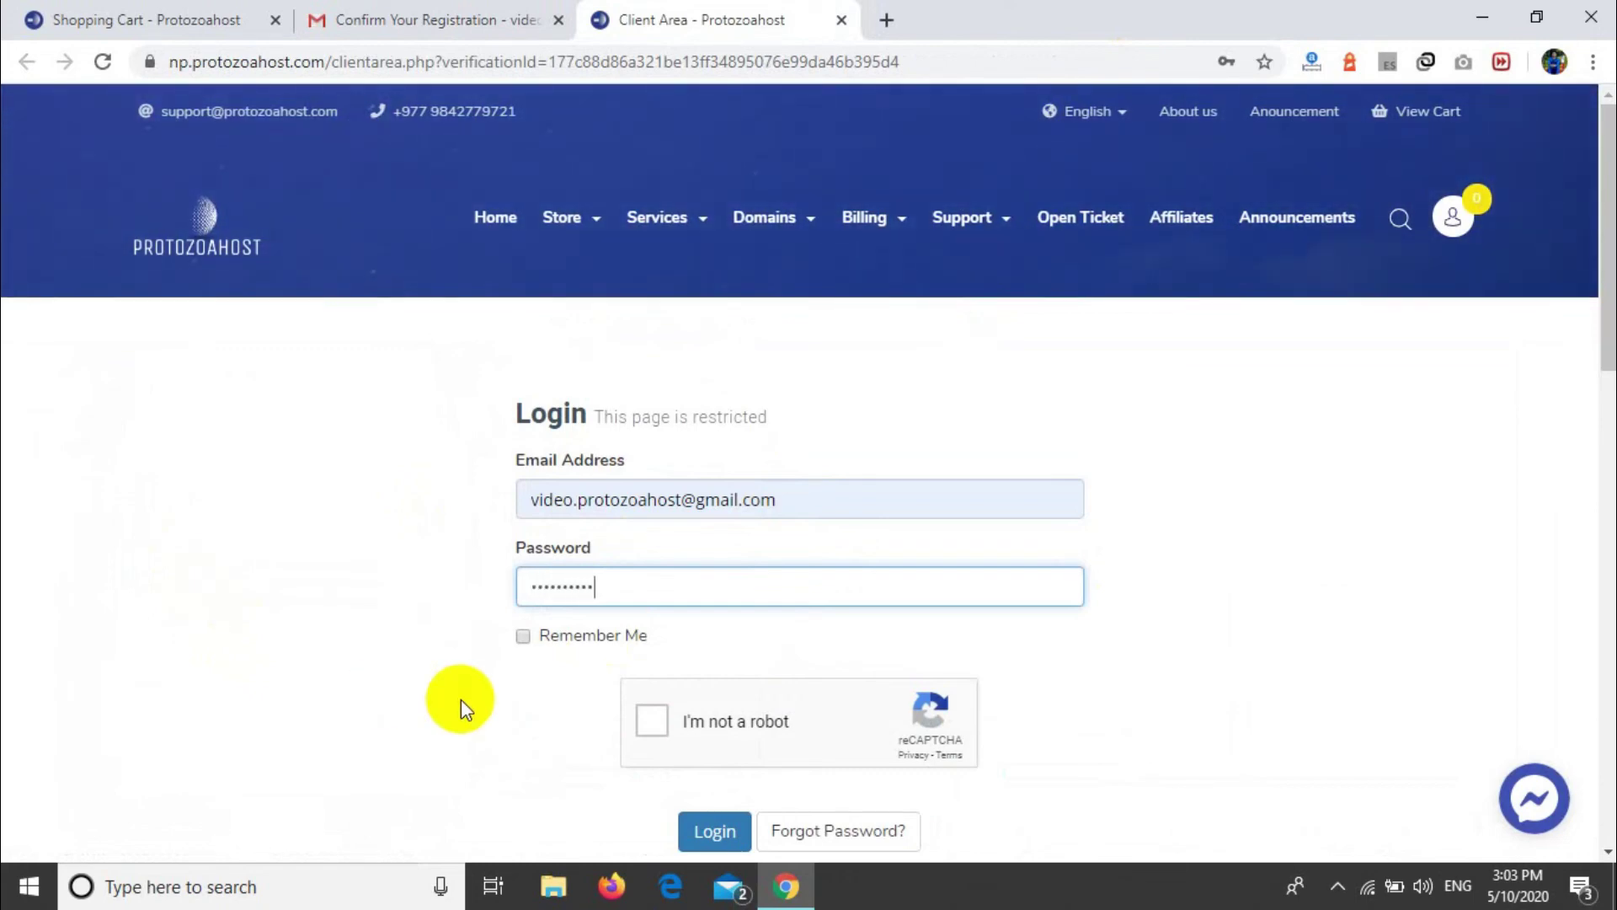
click(653, 725)
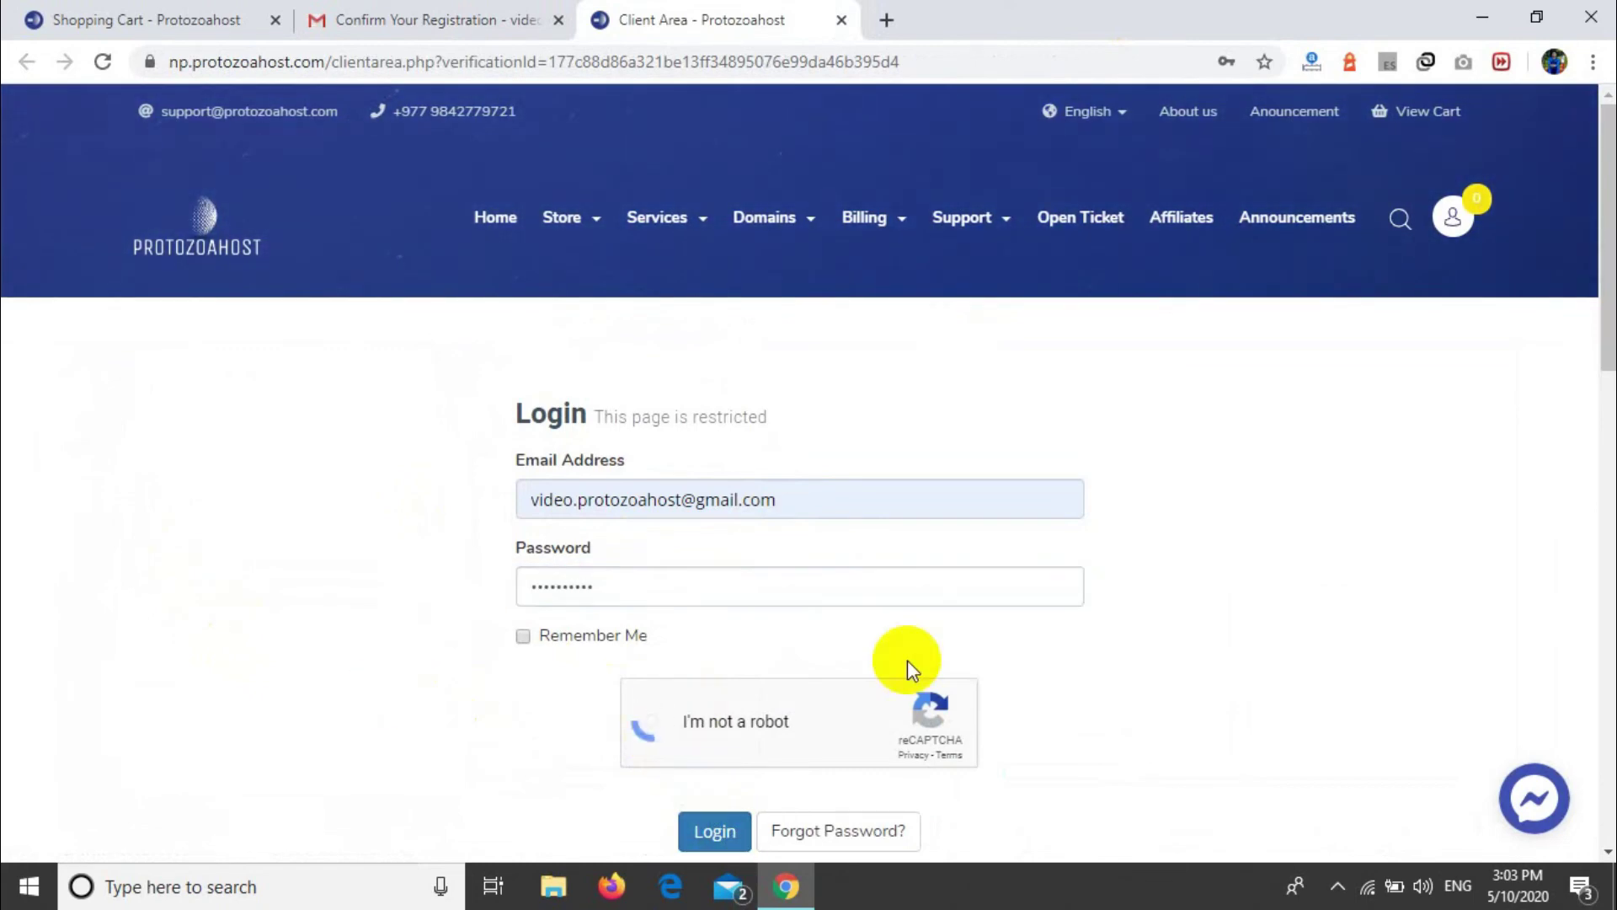
scroll(907, 660, down, 1)
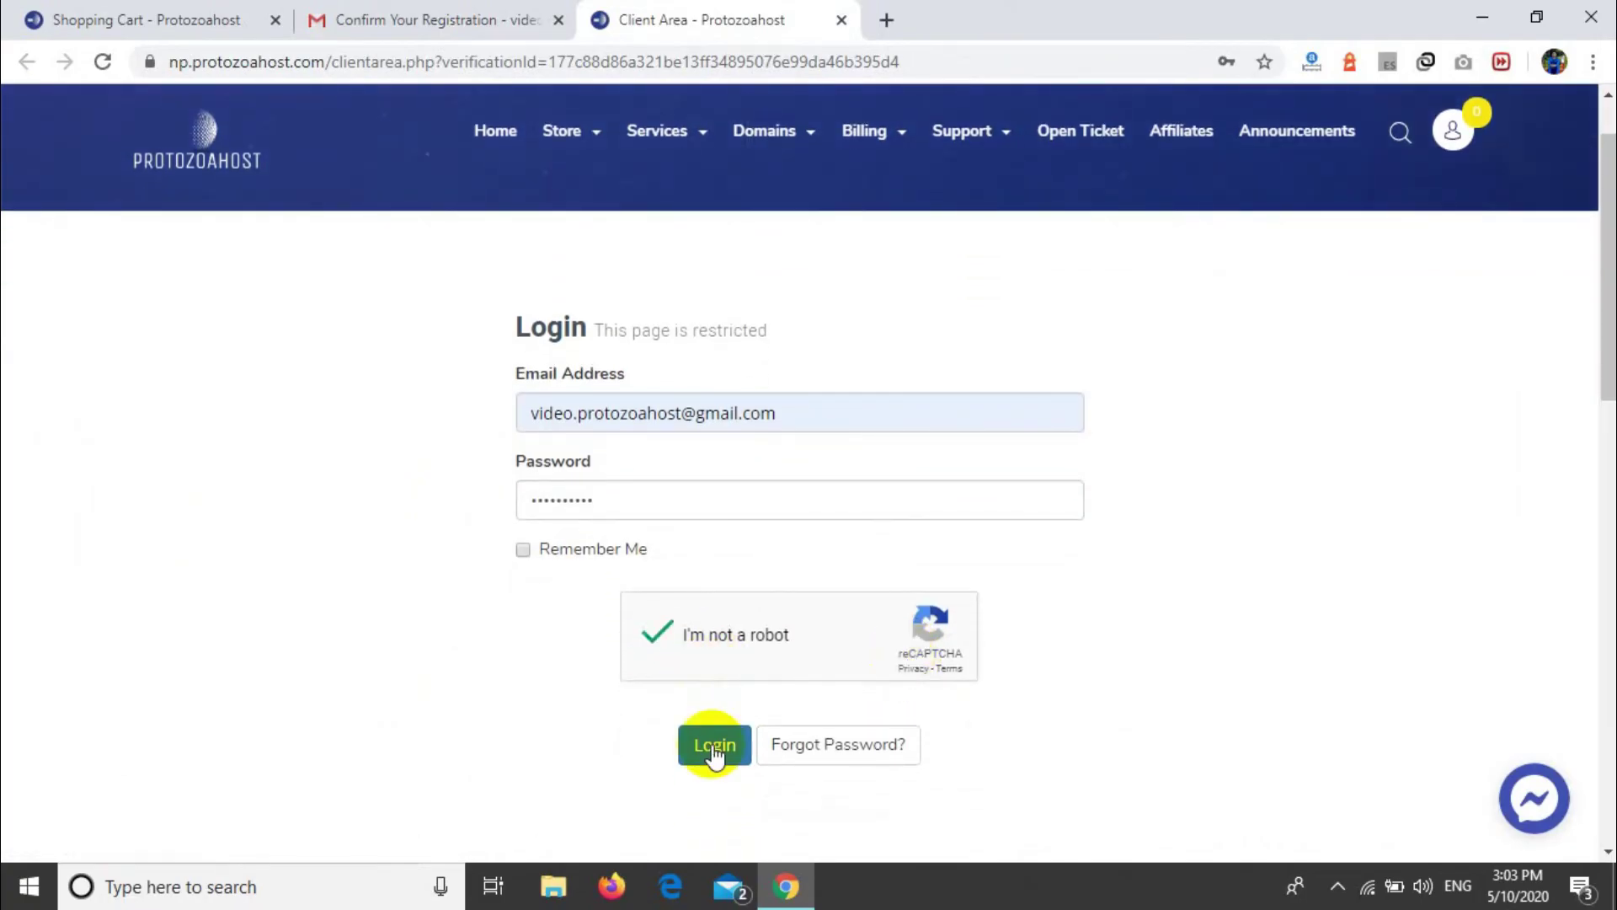
click(714, 745)
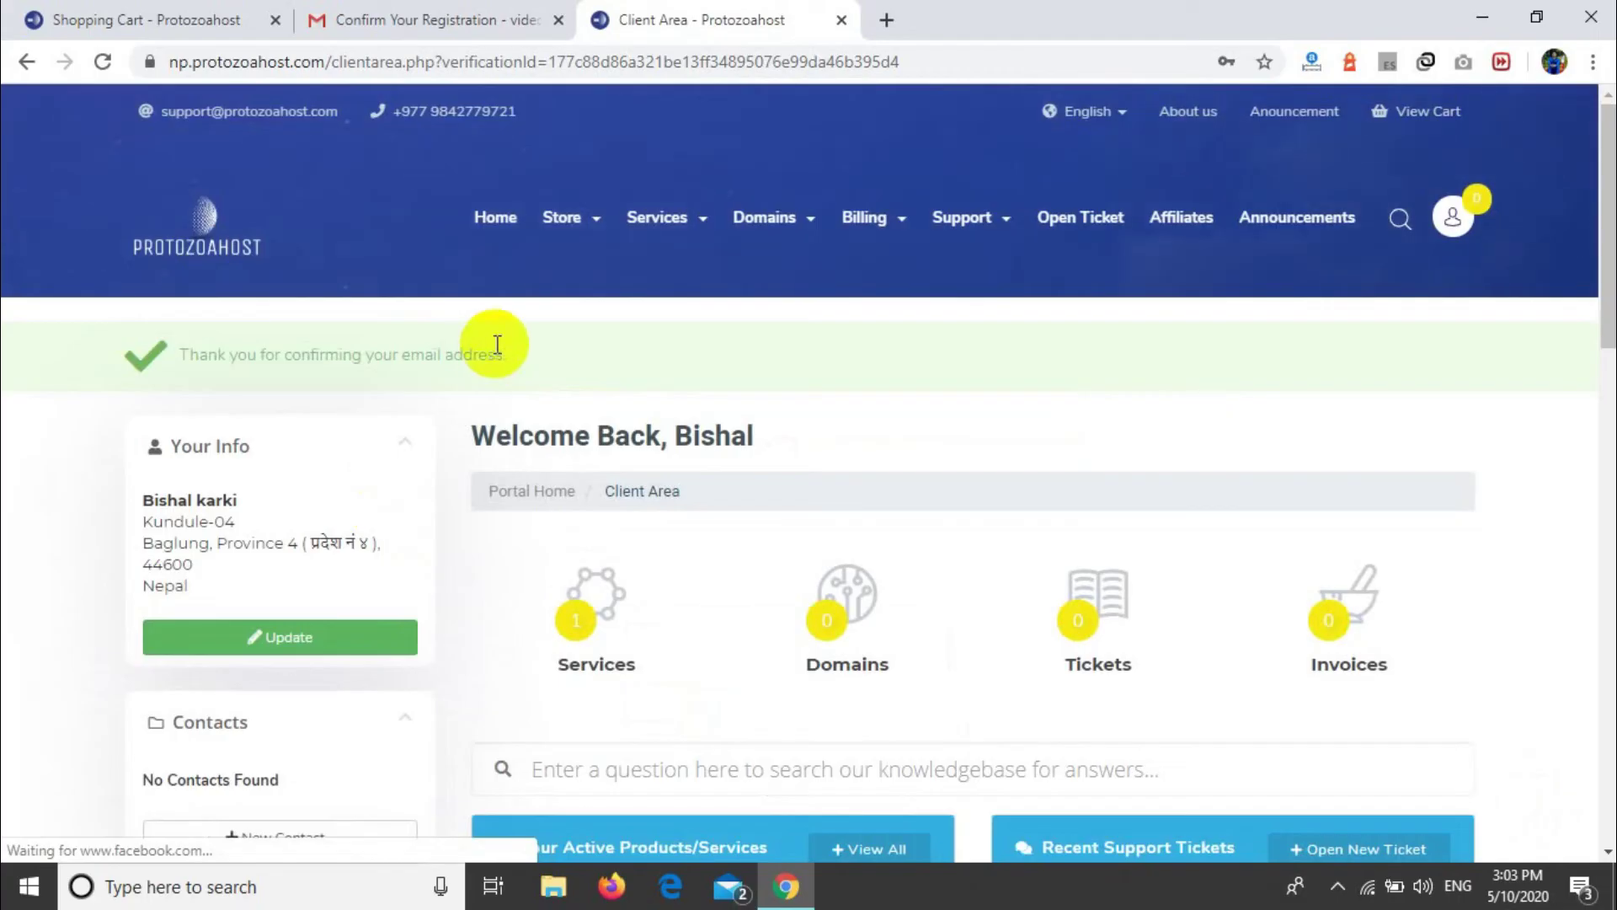
Step: Check My Products & Services lists Mini Starter for techtgeek.com as Active, then return home
drag(524, 370, 175, 366)
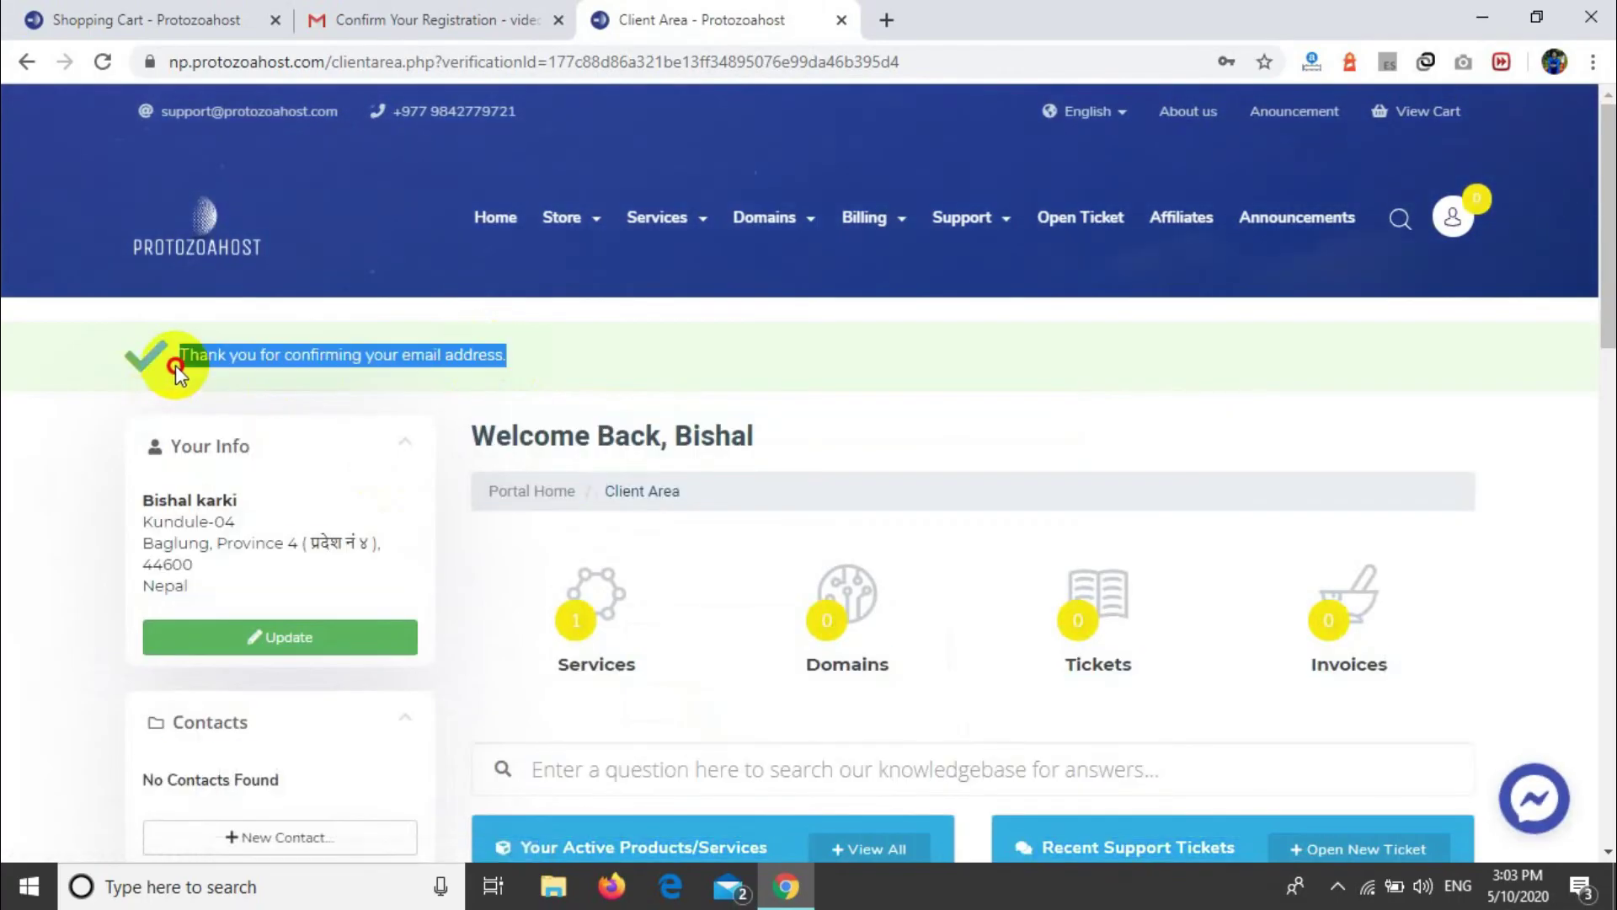
click(608, 360)
scroll(608, 353, down, 2)
click(592, 436)
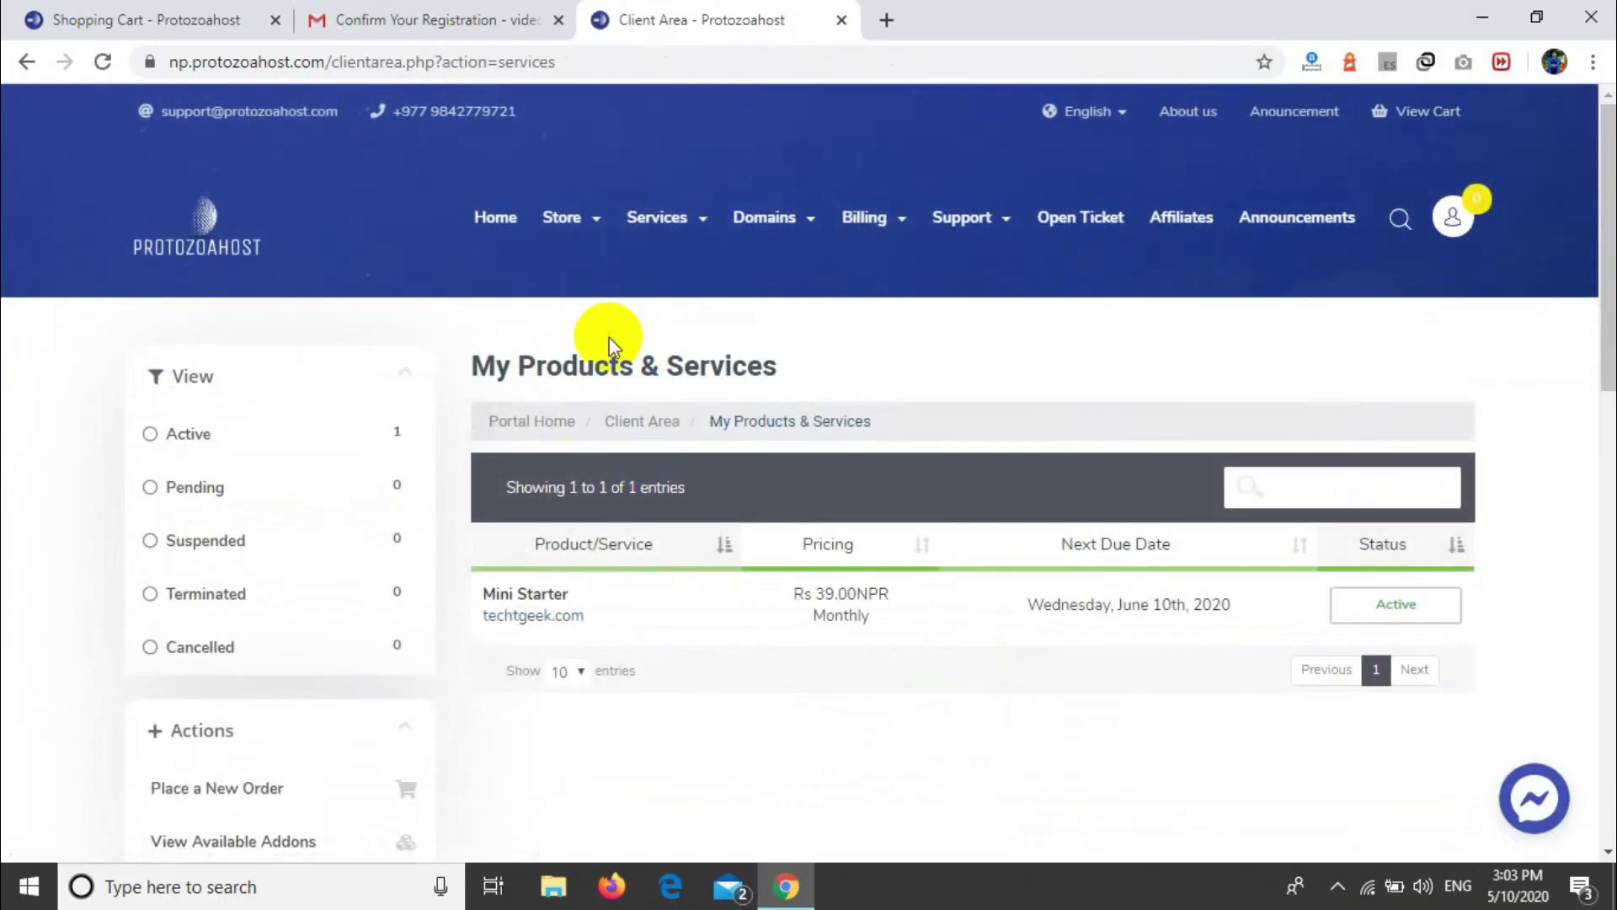
click(21, 61)
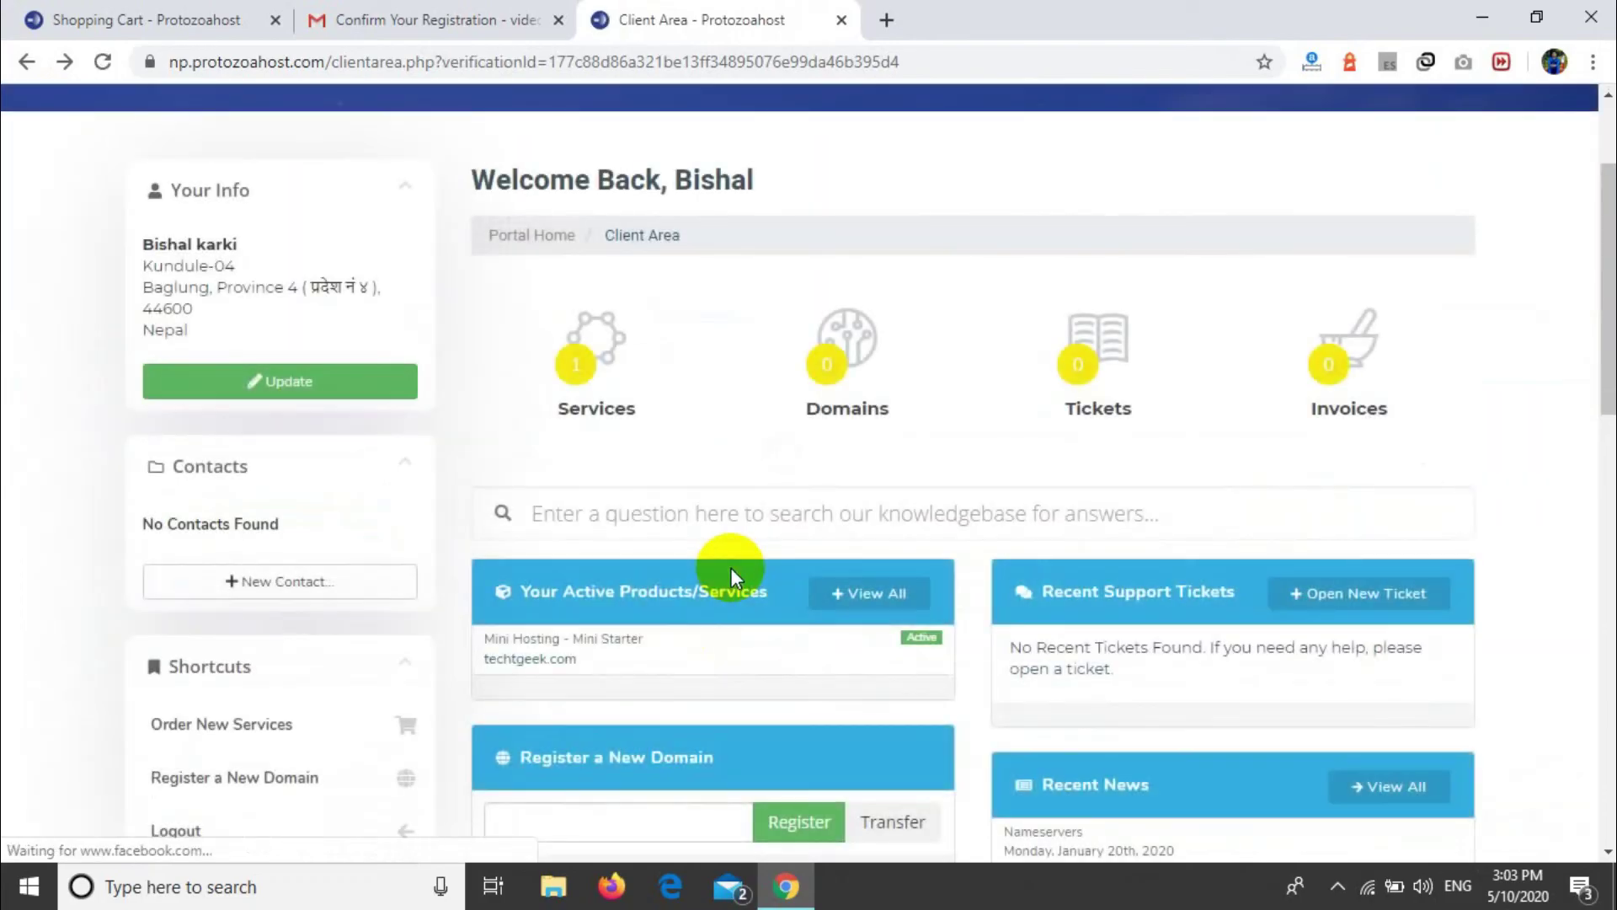
Step: View the My Domains list, then return to the client area home
click(828, 347)
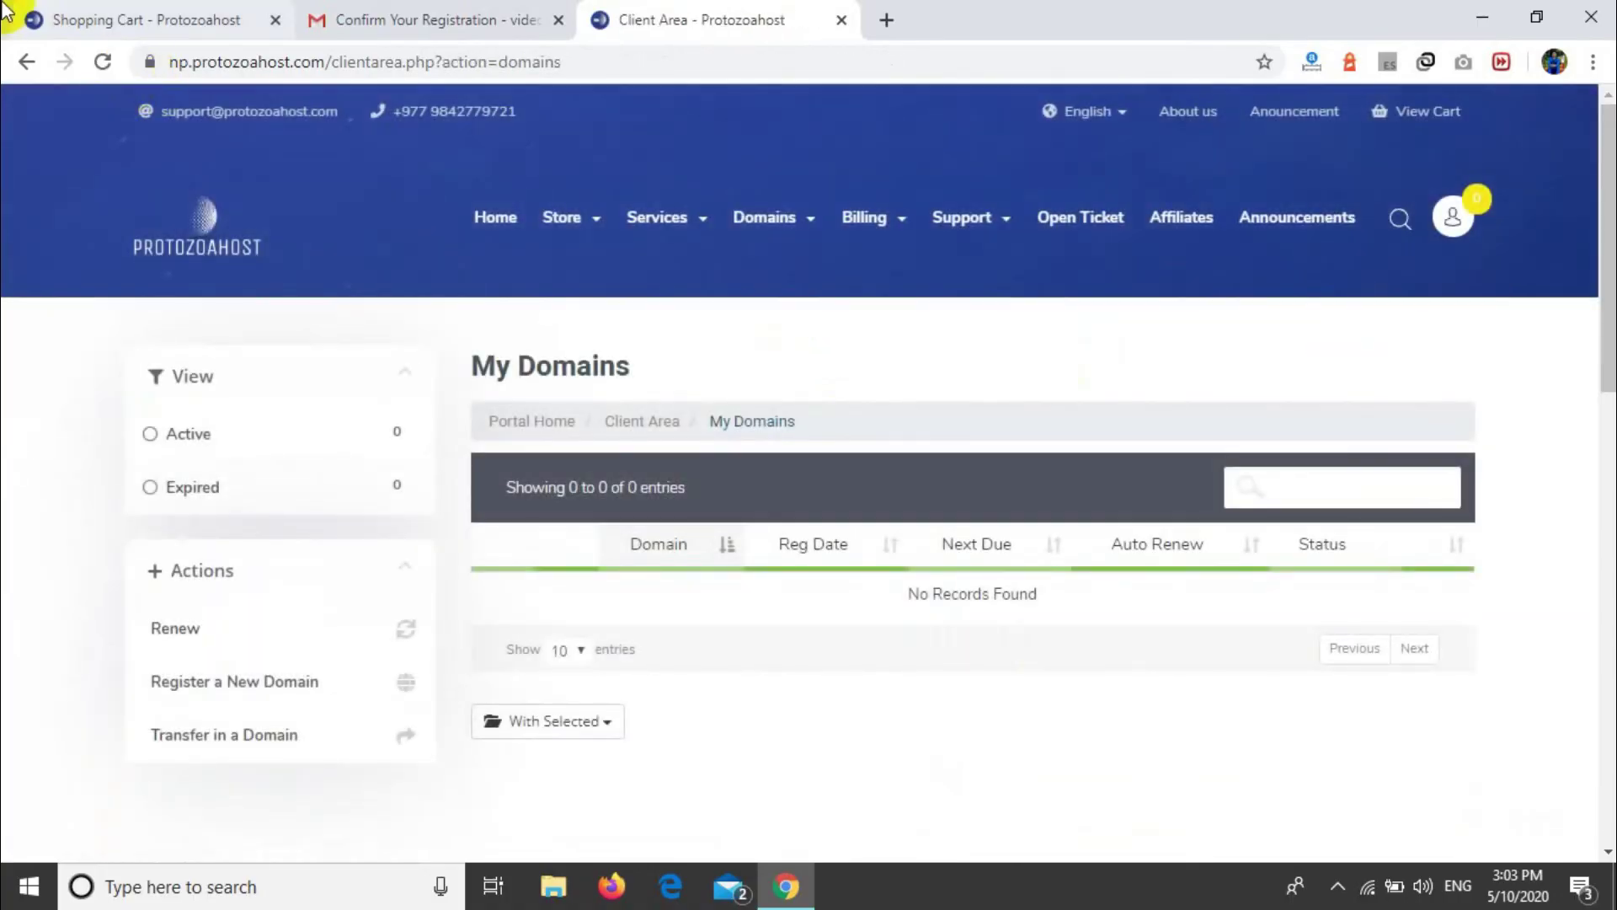
click(32, 64)
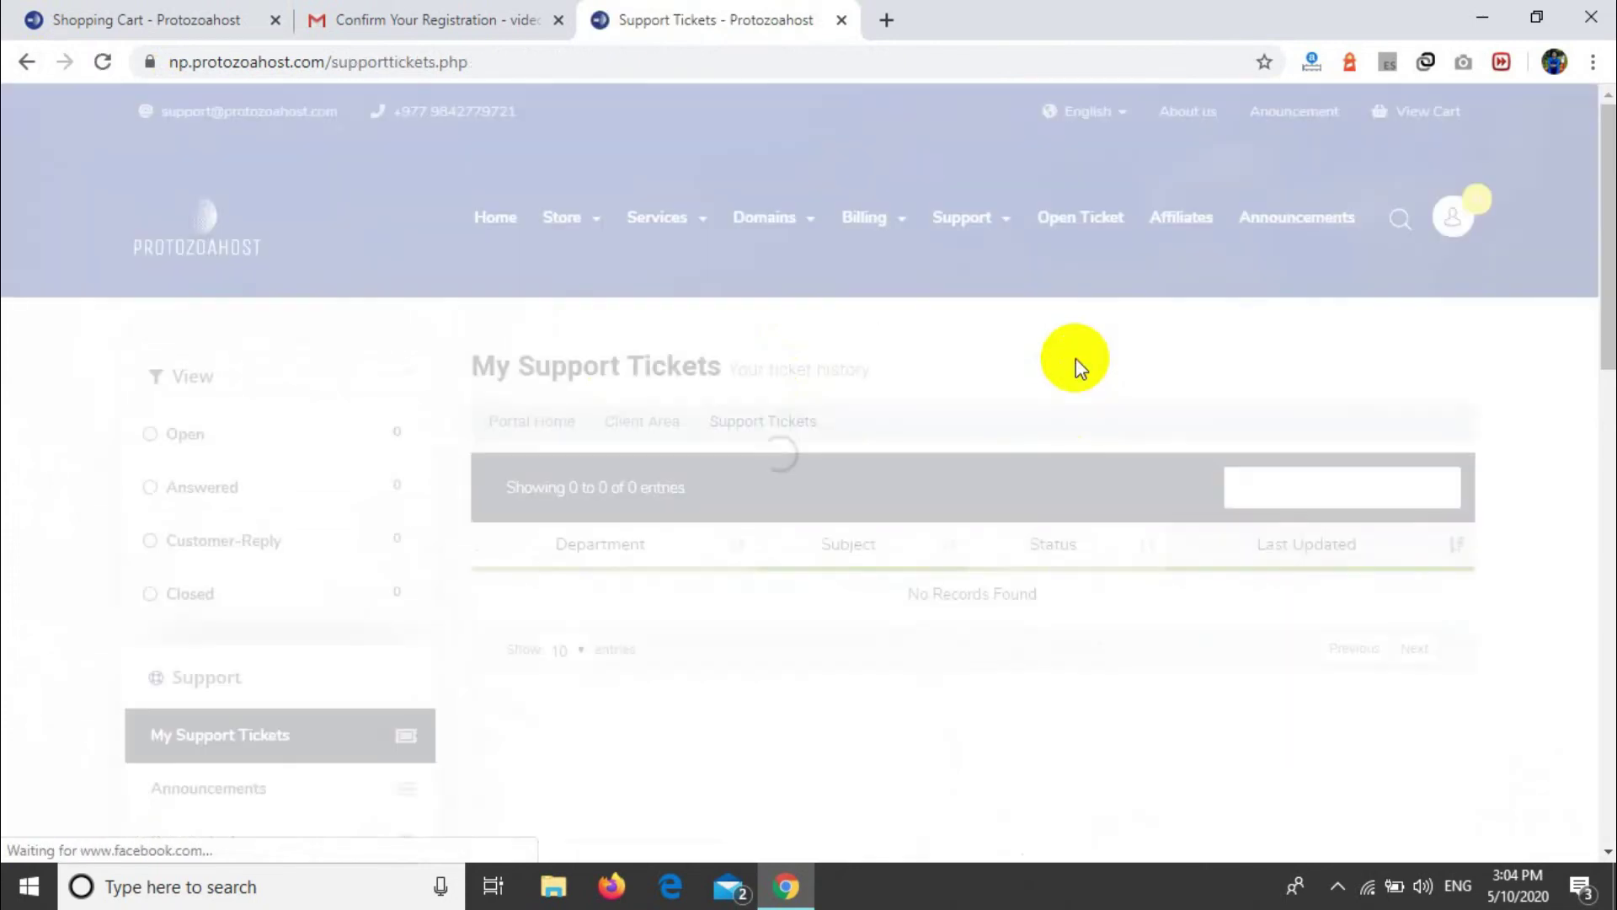
scroll(624, 763, down, 5)
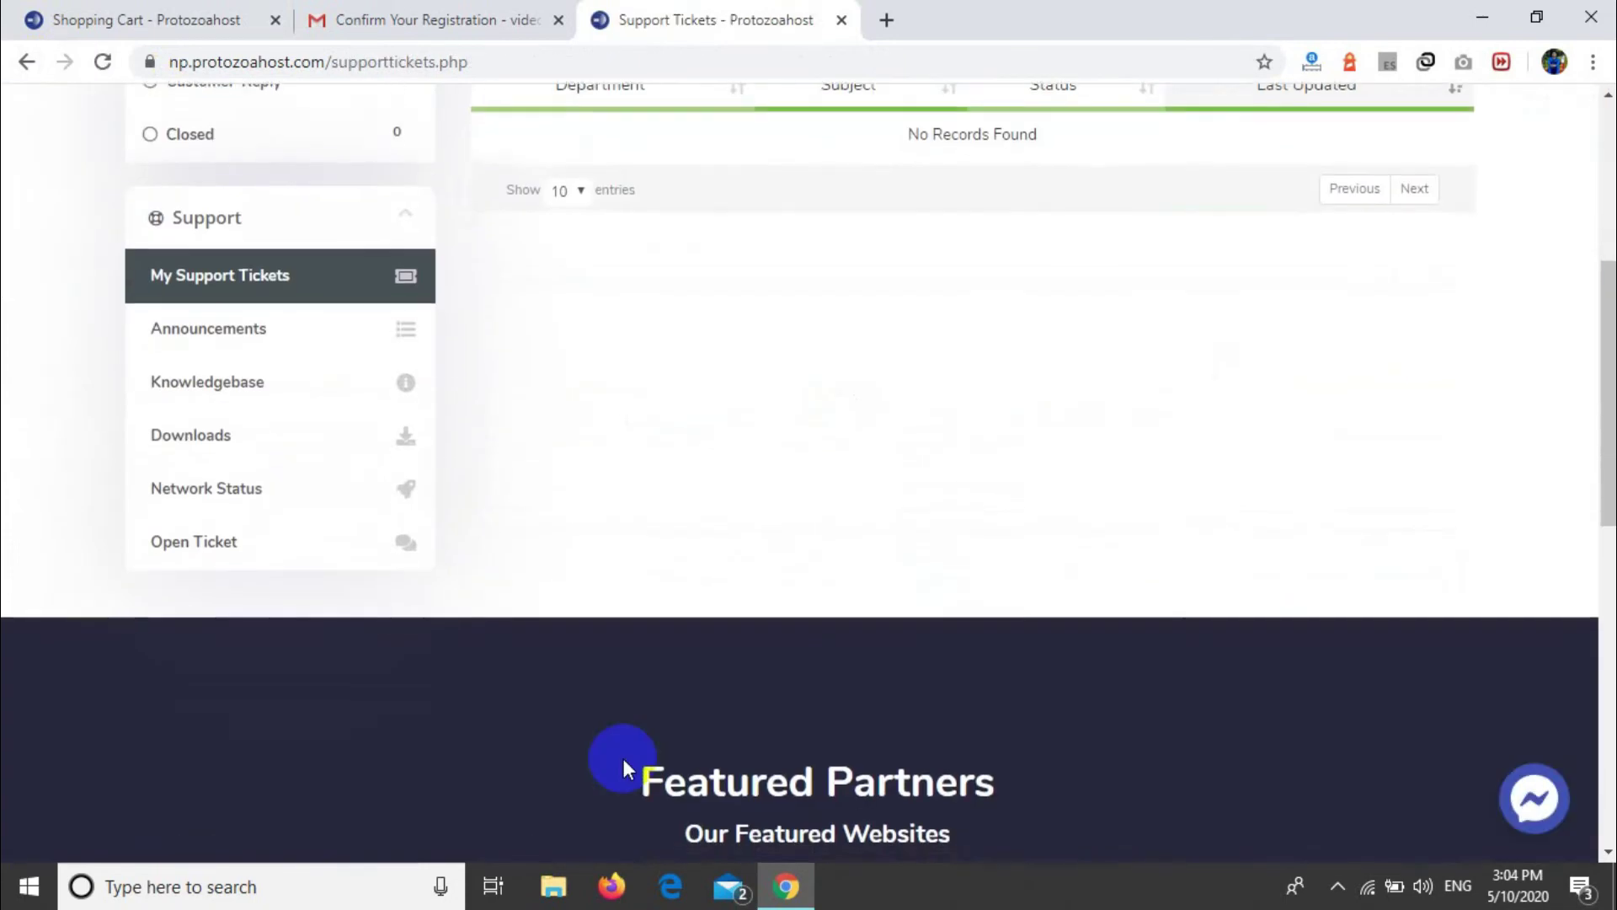
scroll(624, 763, up, 2)
scroll(711, 515, up, 2)
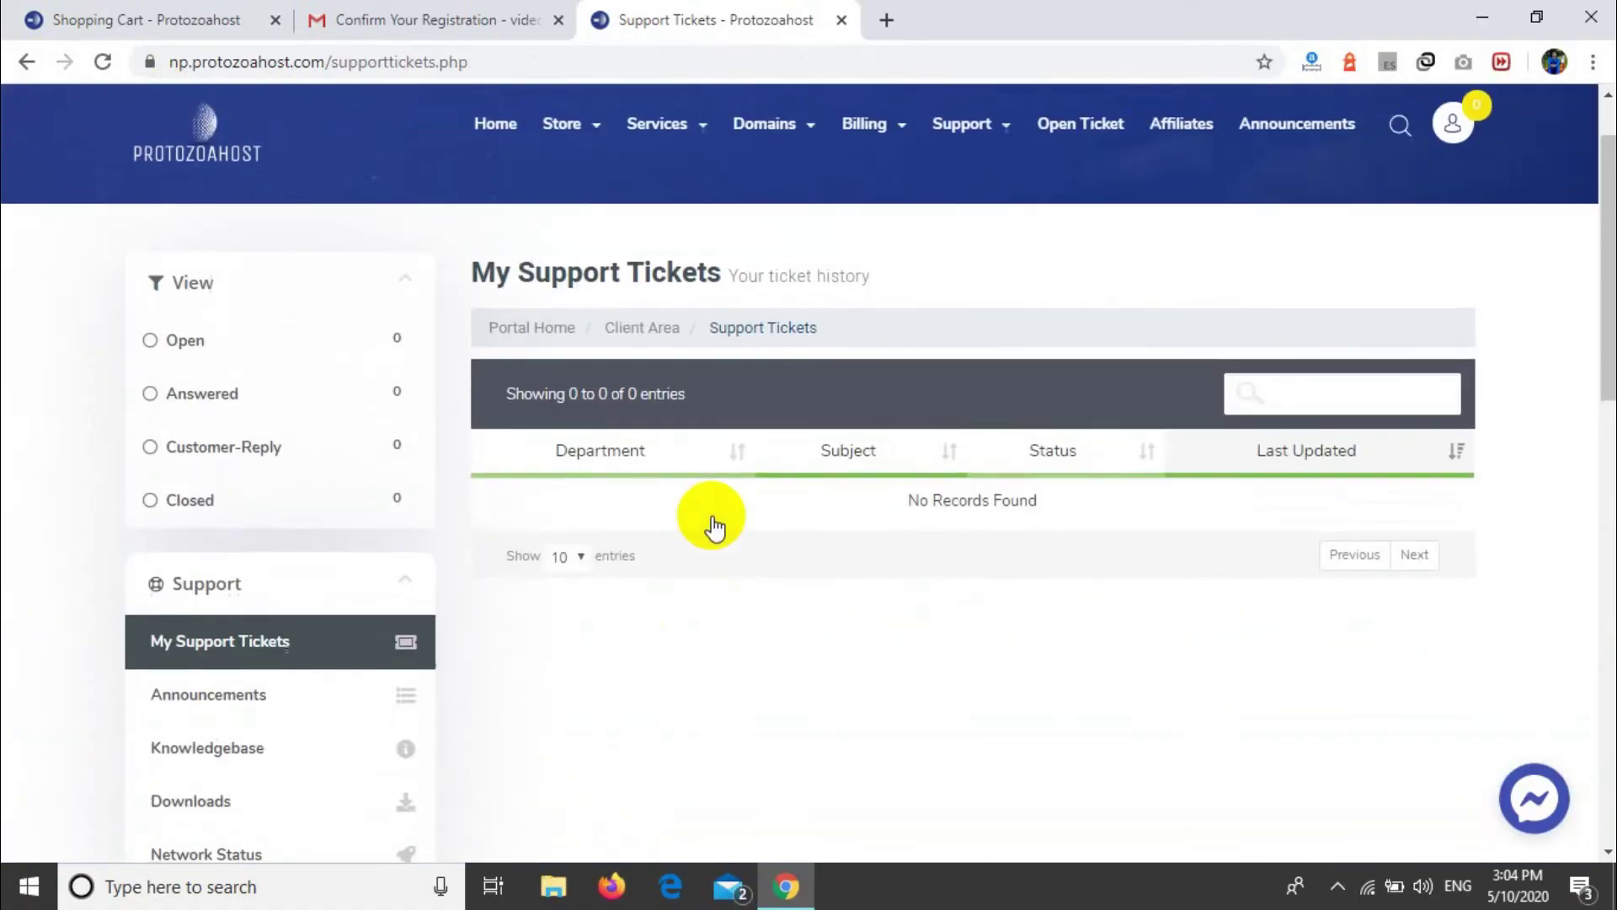
scroll(437, 653, down, 2)
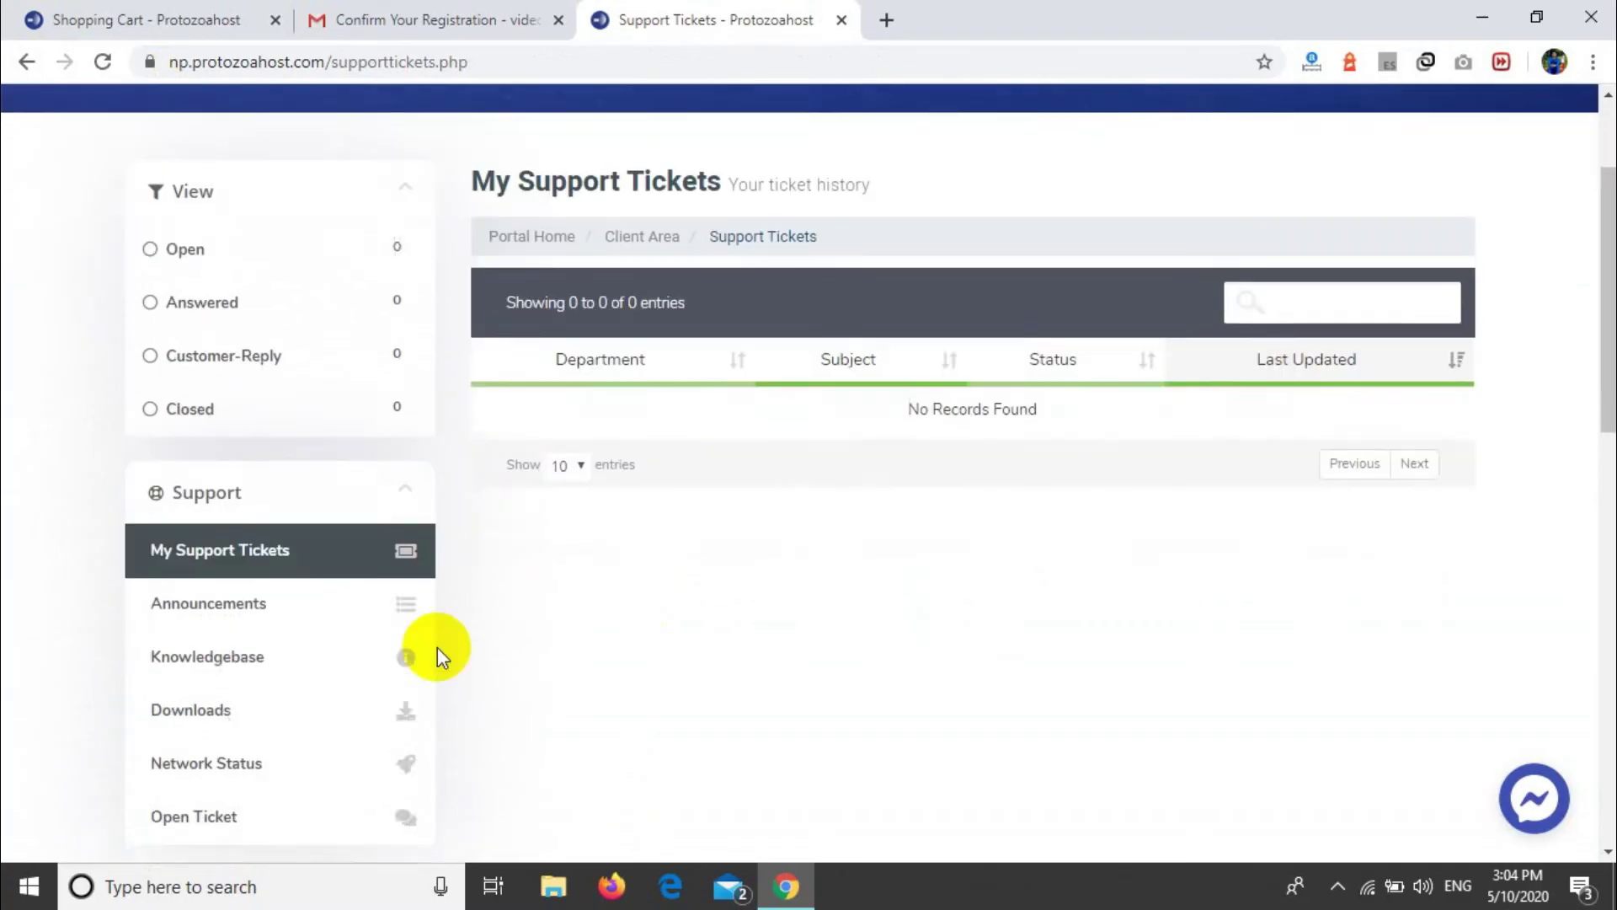
Step: Look at the new support ticket form, then go back to the client area dashboard
click(264, 722)
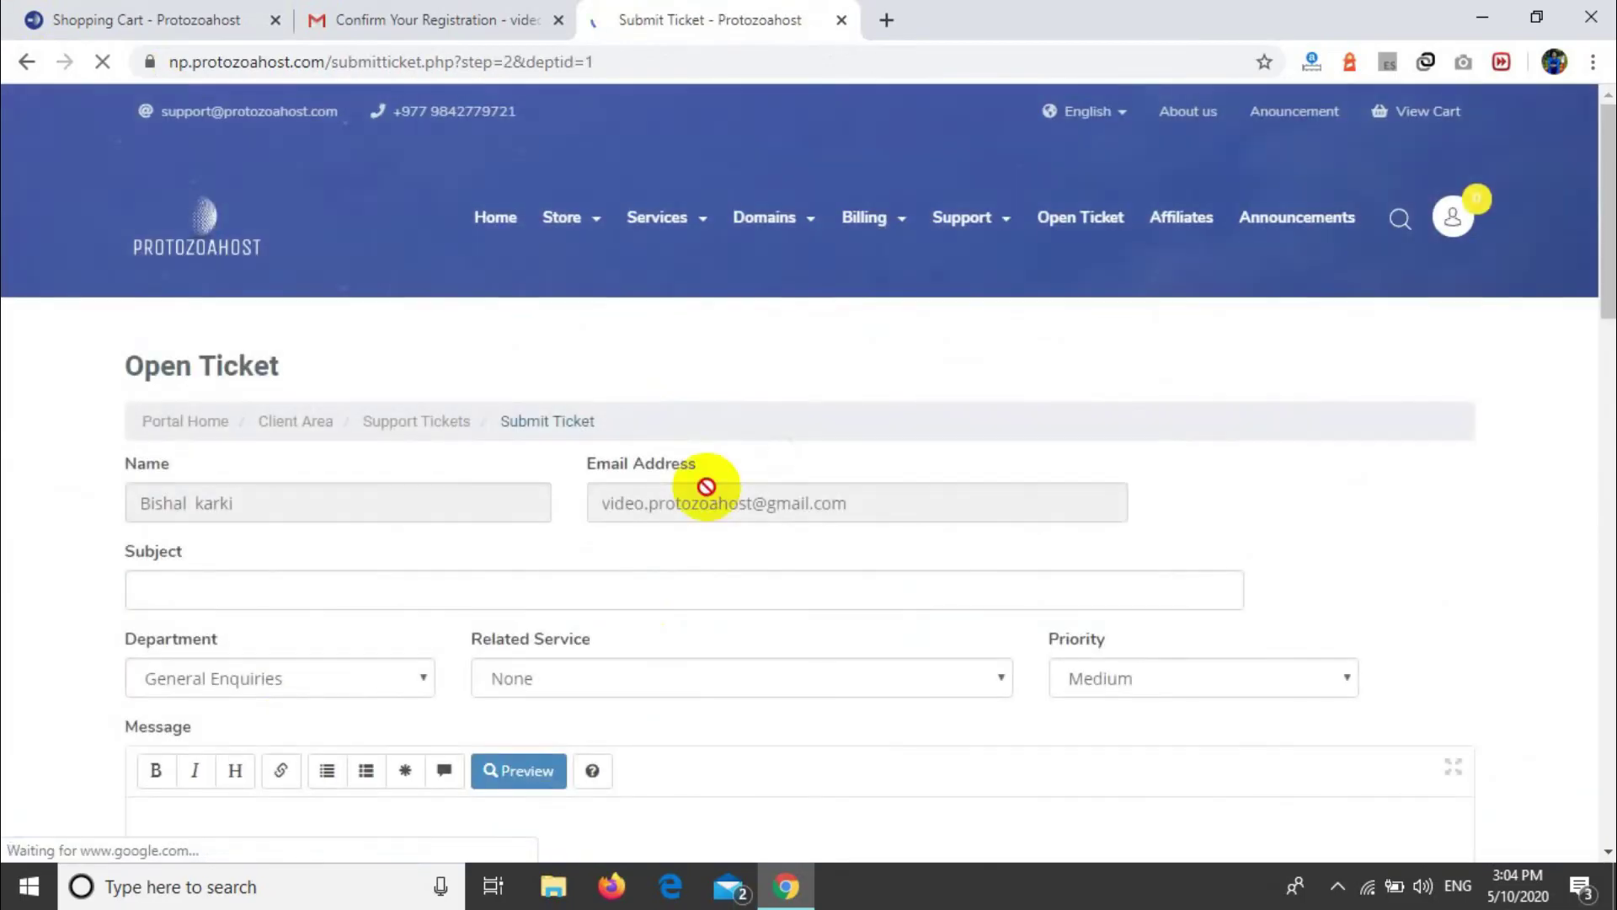
scroll(708, 489, down, 2)
click(289, 454)
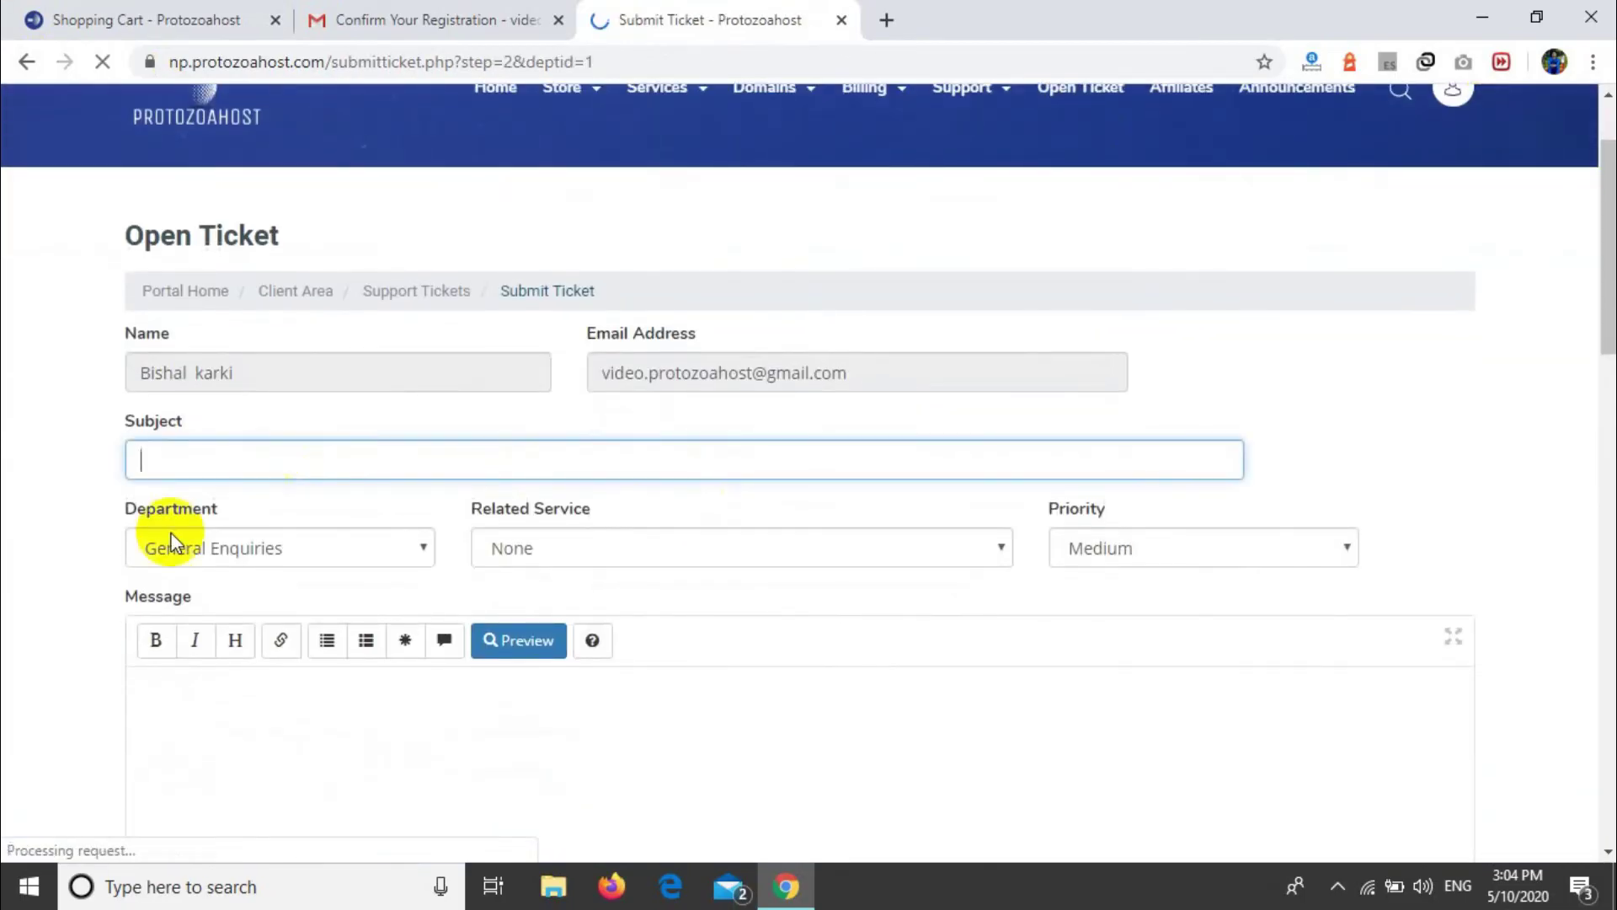
click(84, 573)
scroll(564, 539, down, 3)
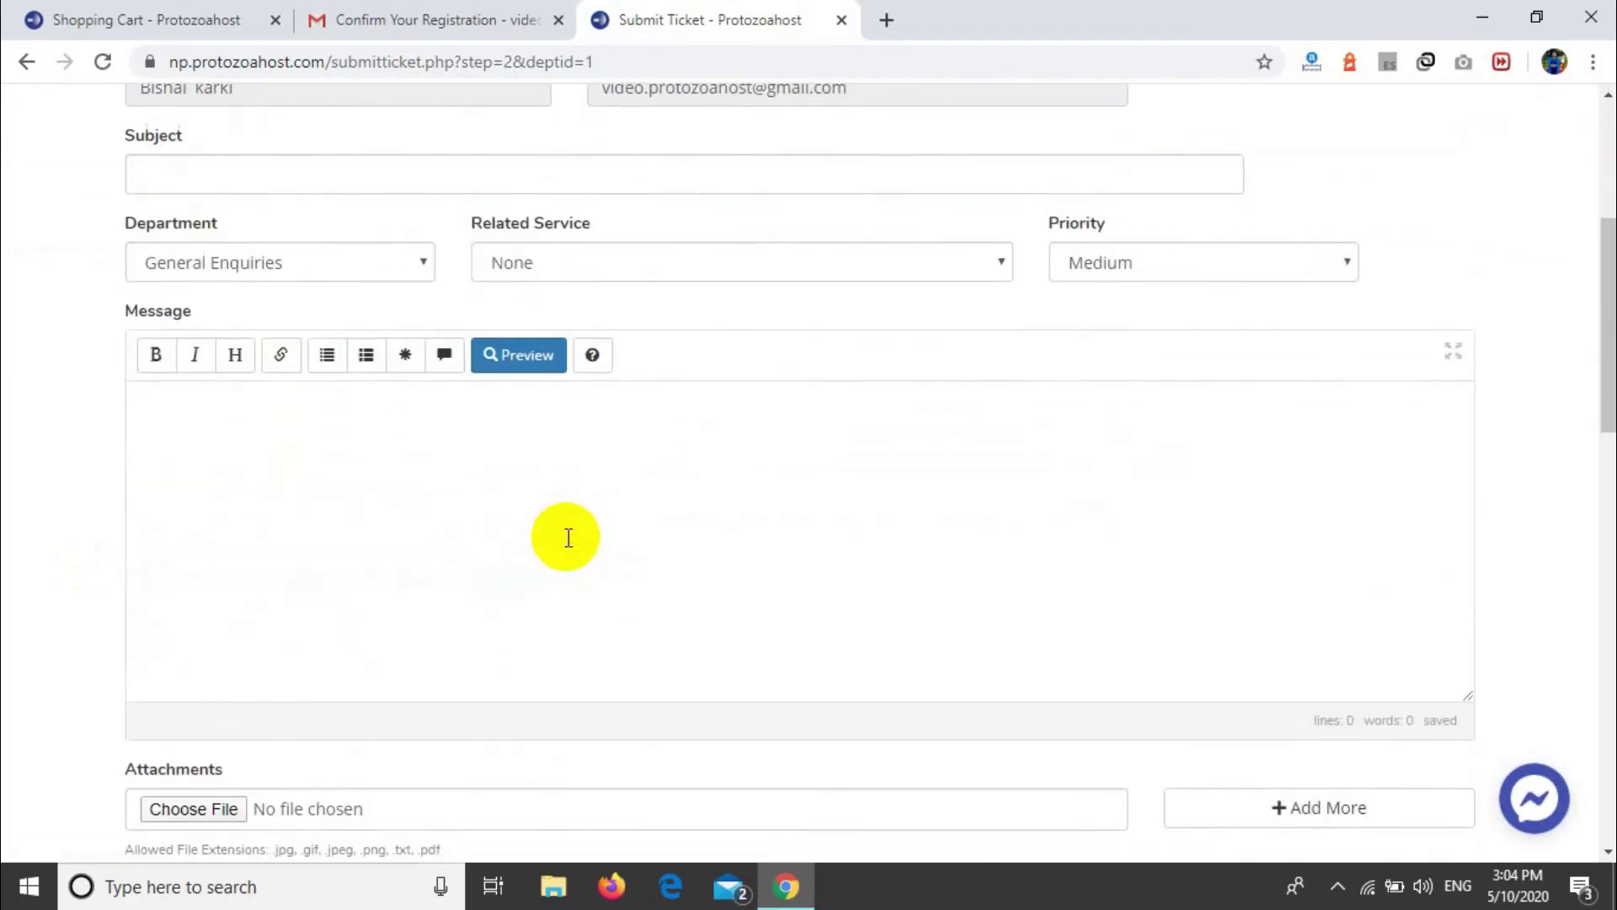
scroll(568, 538, up, 5)
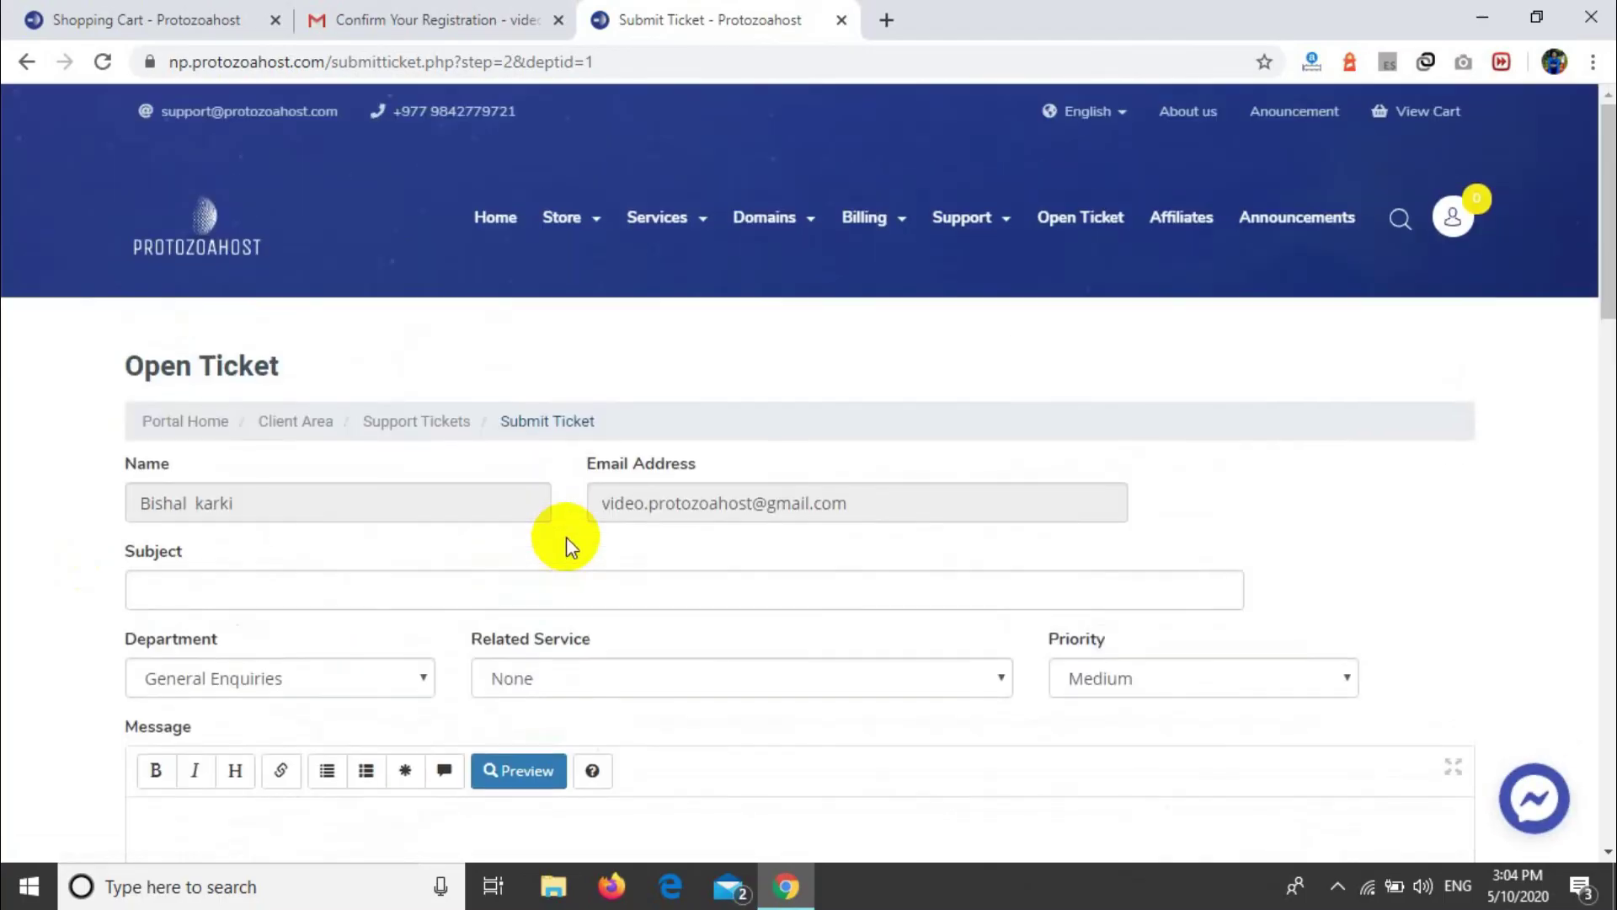
click(5, 66)
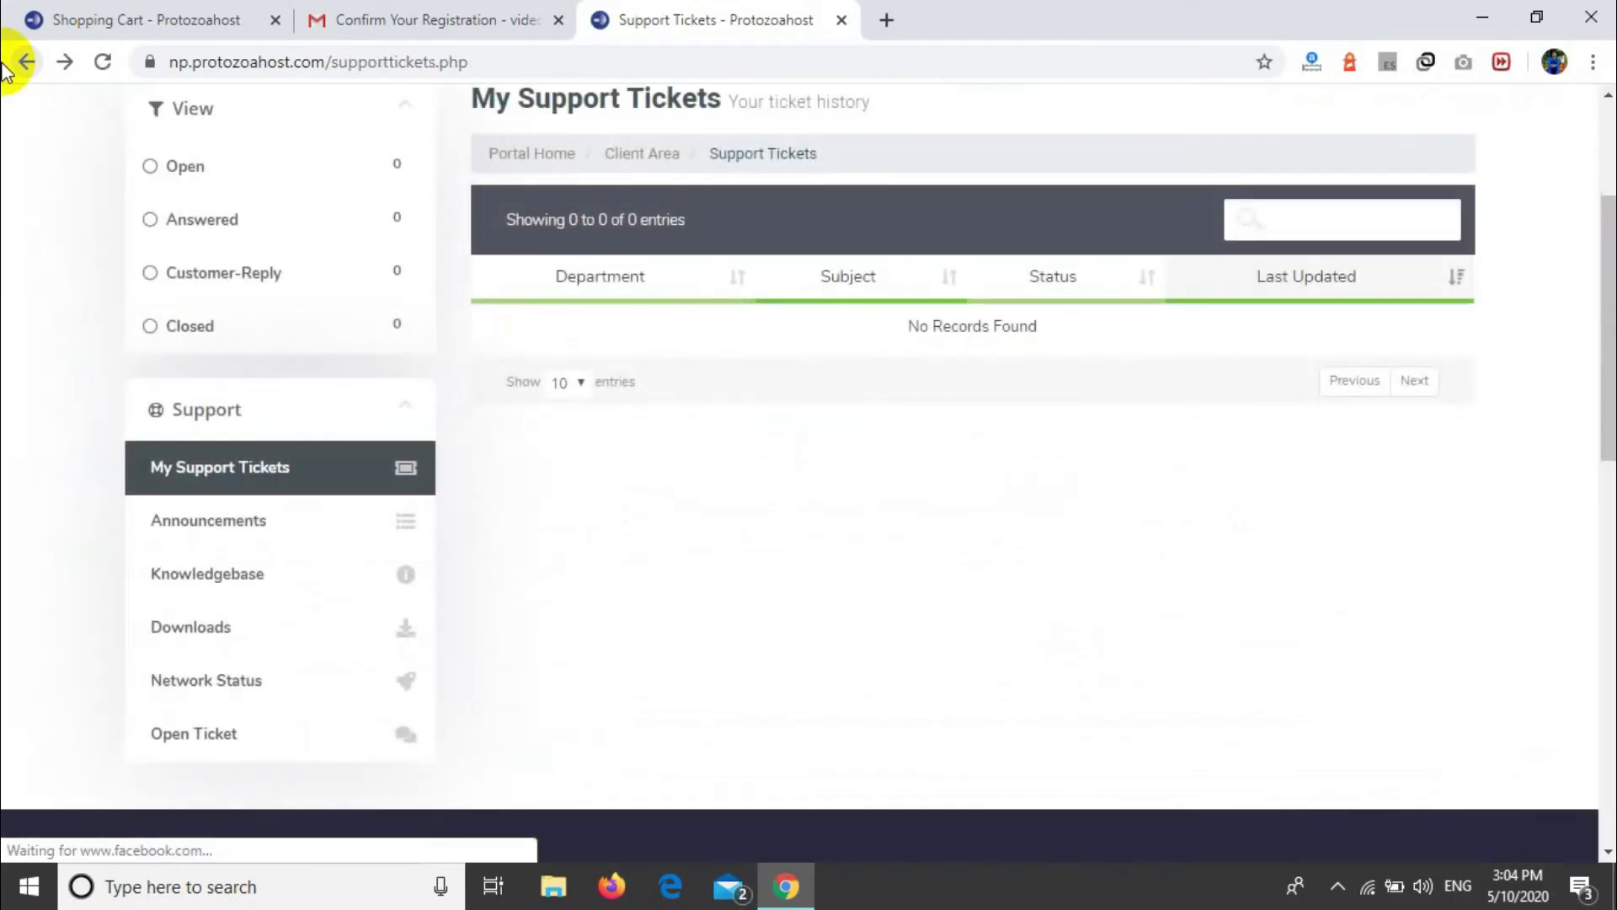
click(5, 66)
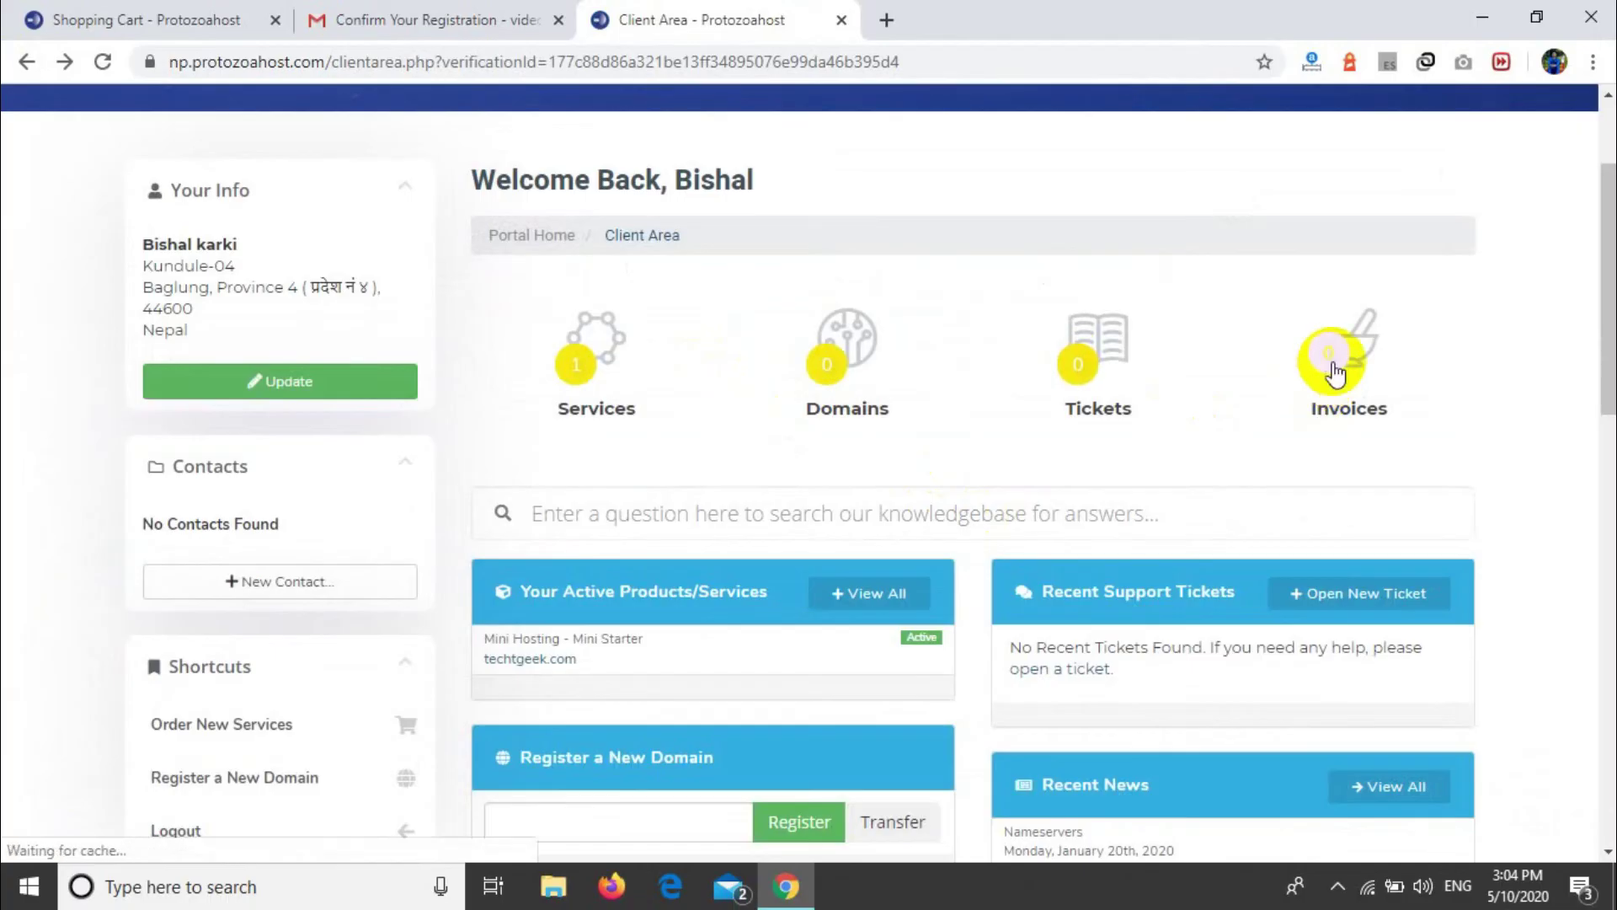
Step: Open invoice 2020/05/10-23 from the invoices list and confirm the Rs 39.00NPR is PAID
click(1337, 370)
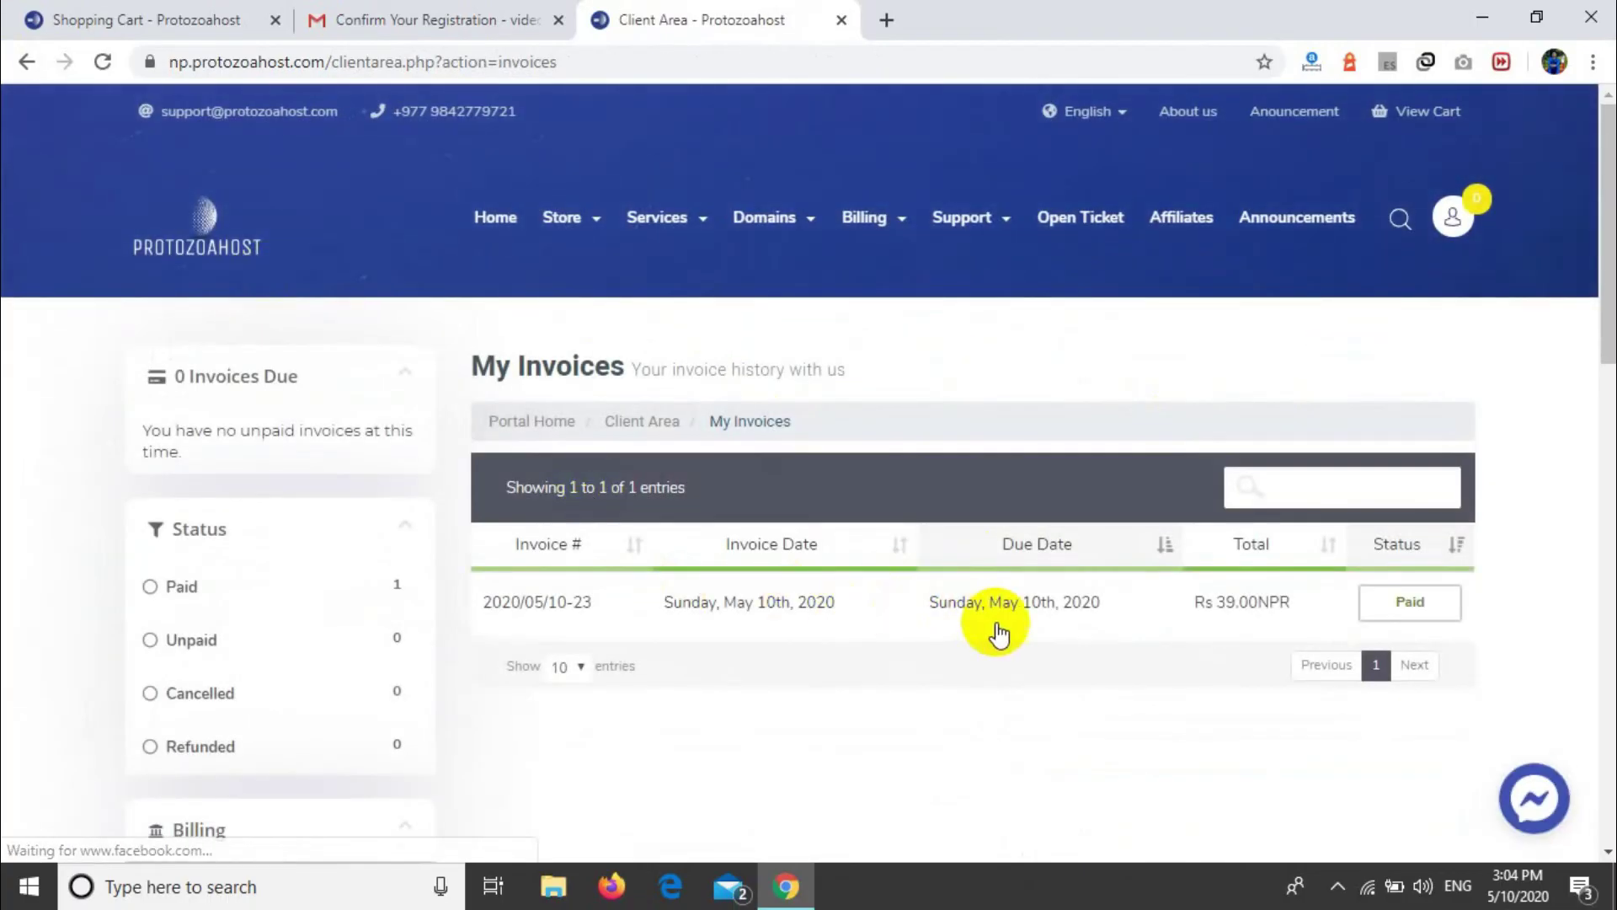
click(1339, 622)
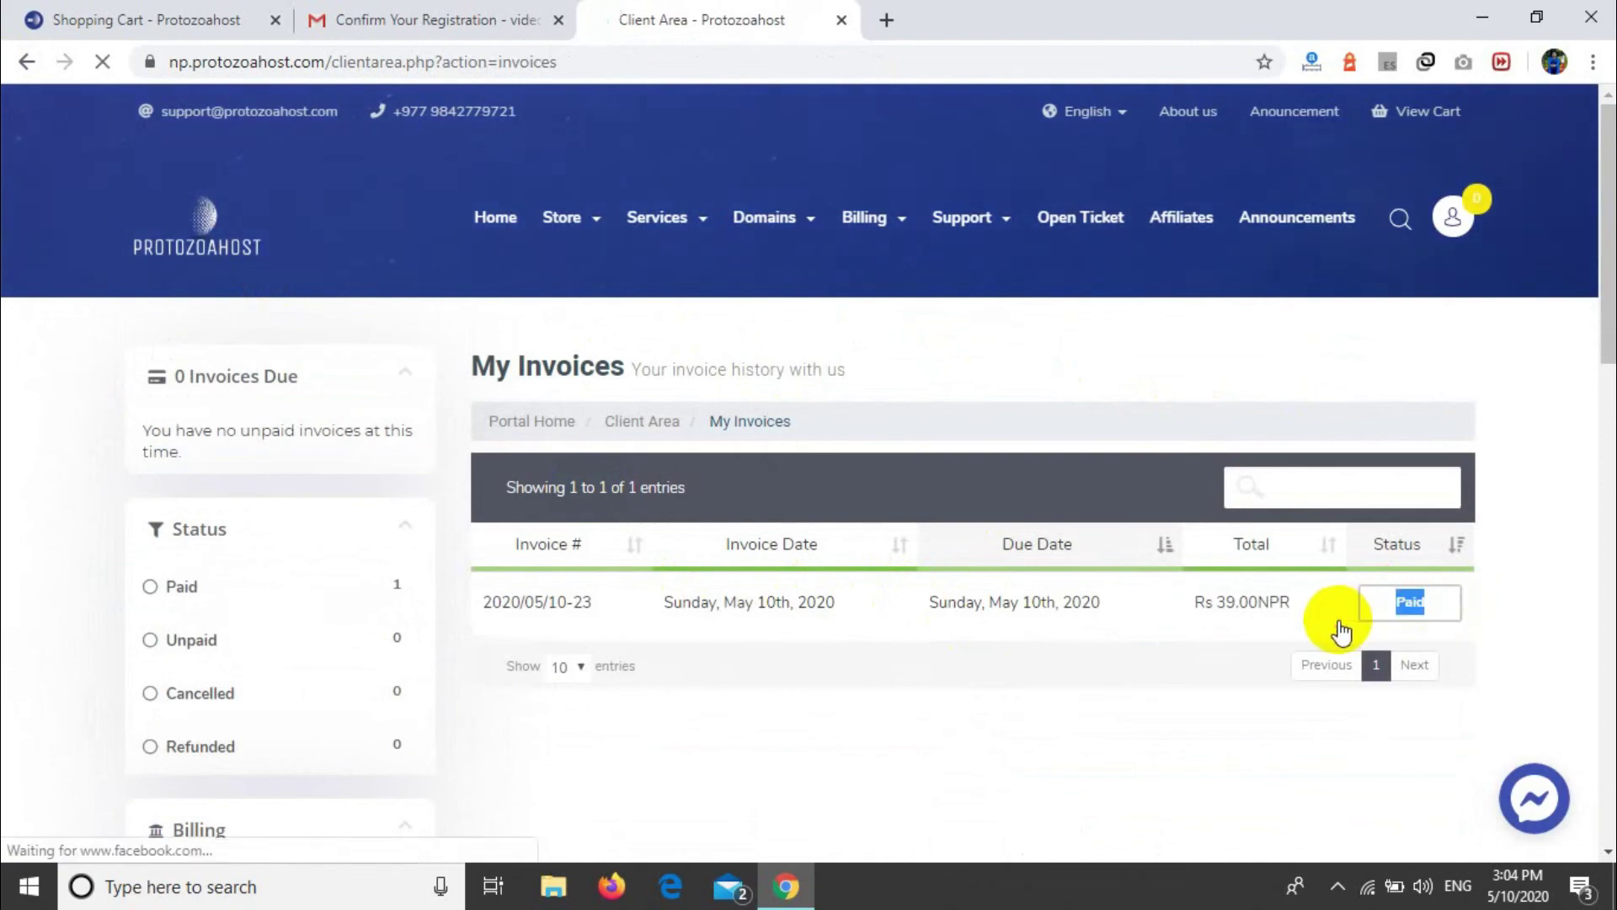
scroll(824, 539, down, 6)
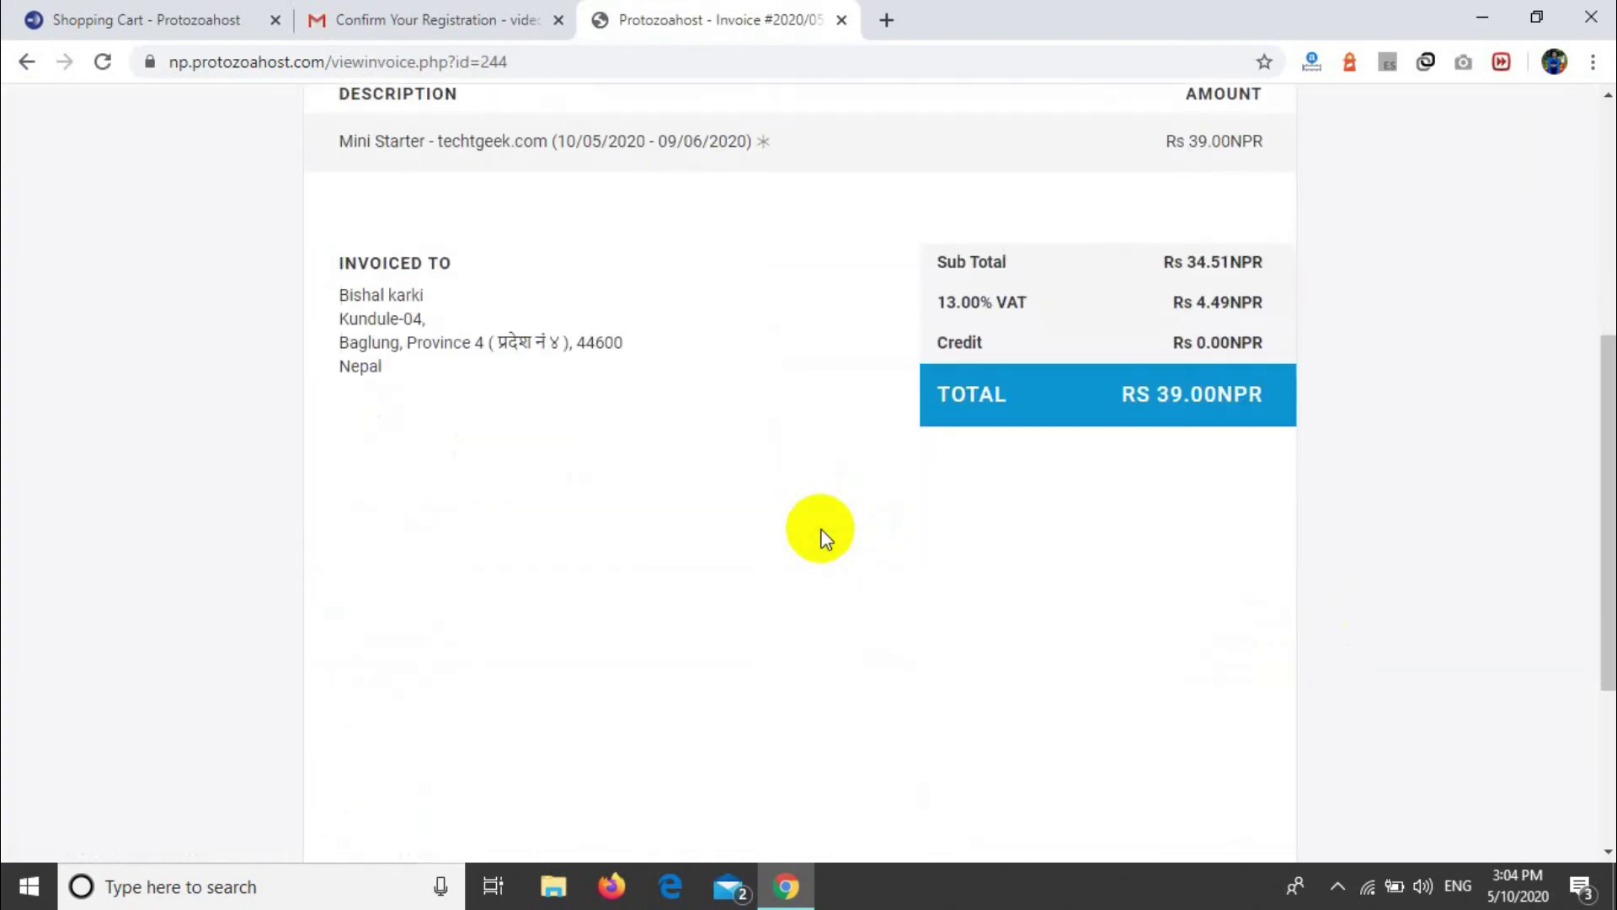
scroll(823, 539, up, 6)
scroll(824, 539, down, 1)
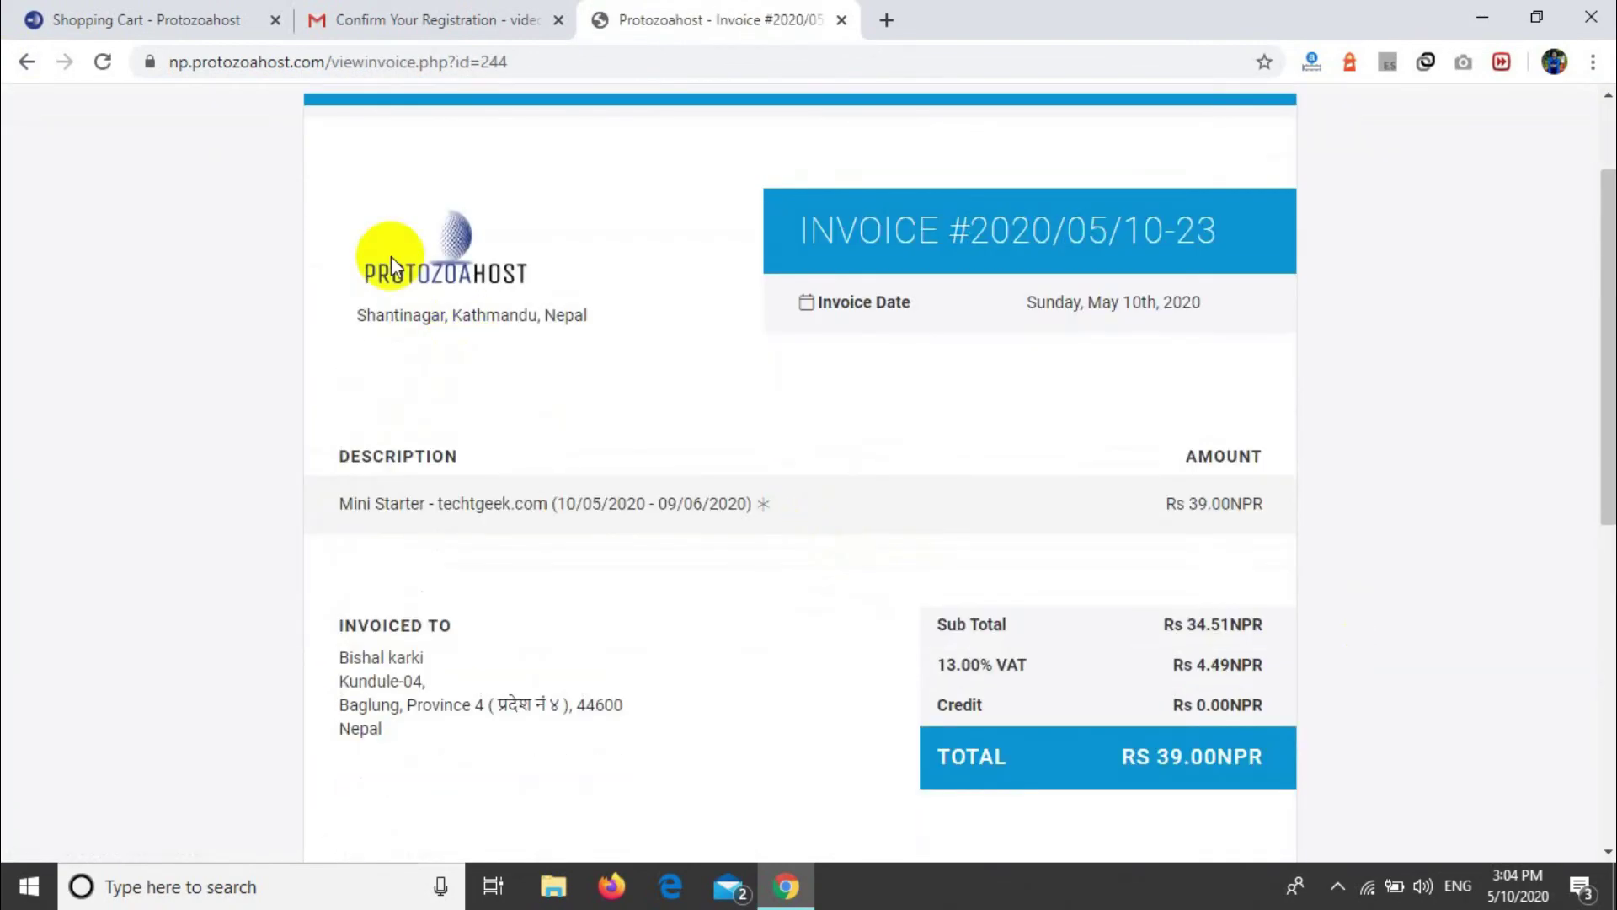
scroll(391, 256, up, 2)
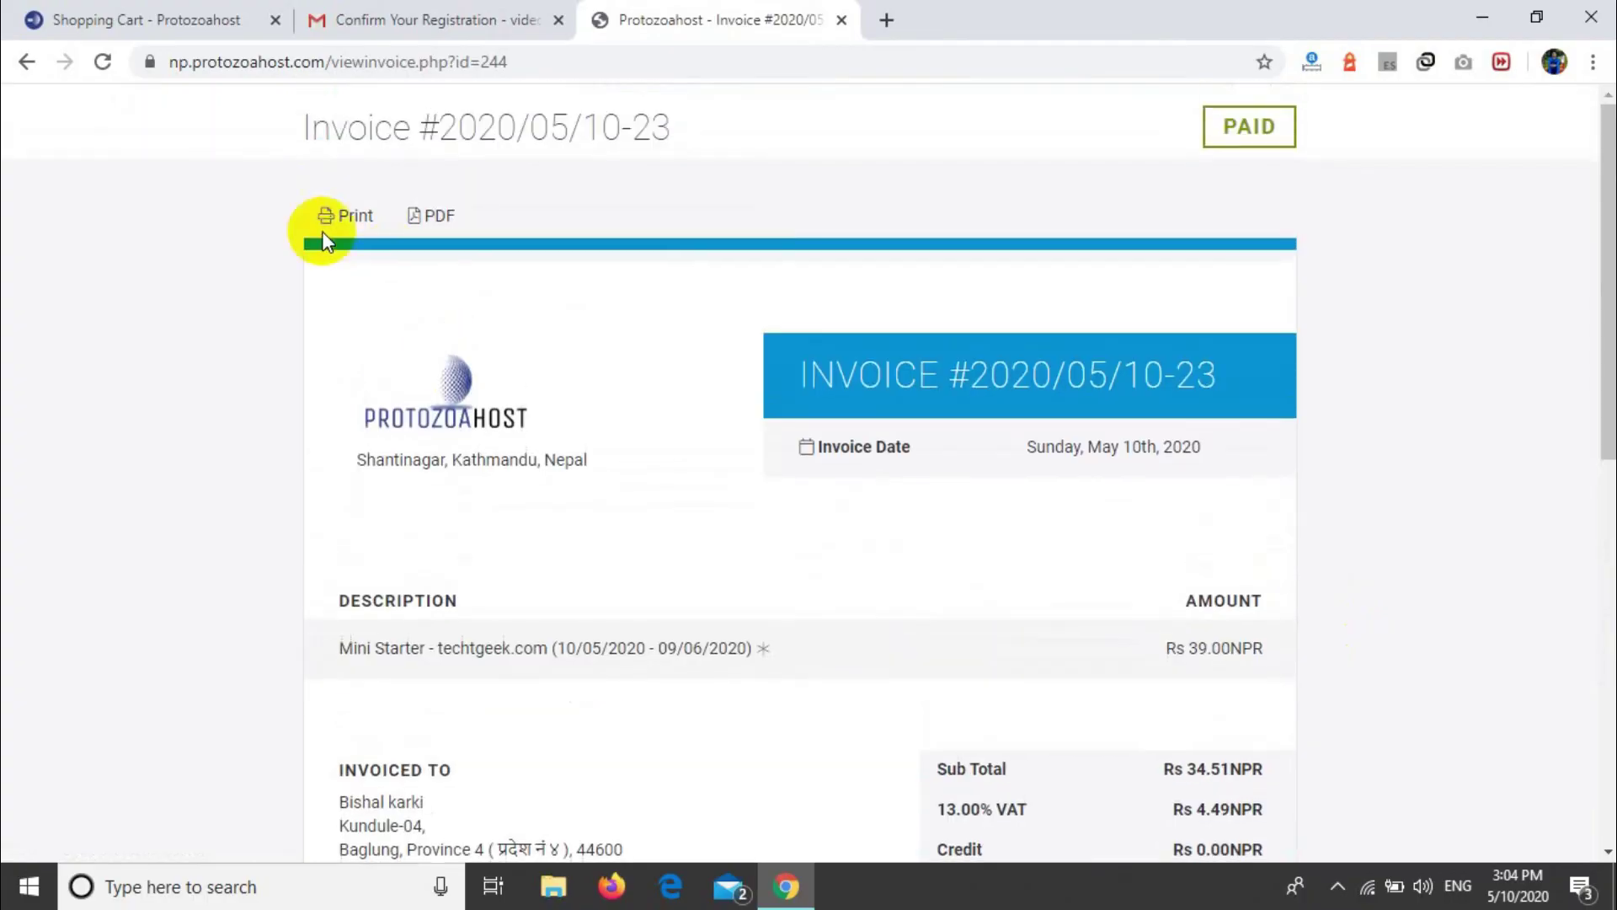
Step: Return to the client area and show My Products & Services with Mini Starter active
click(27, 70)
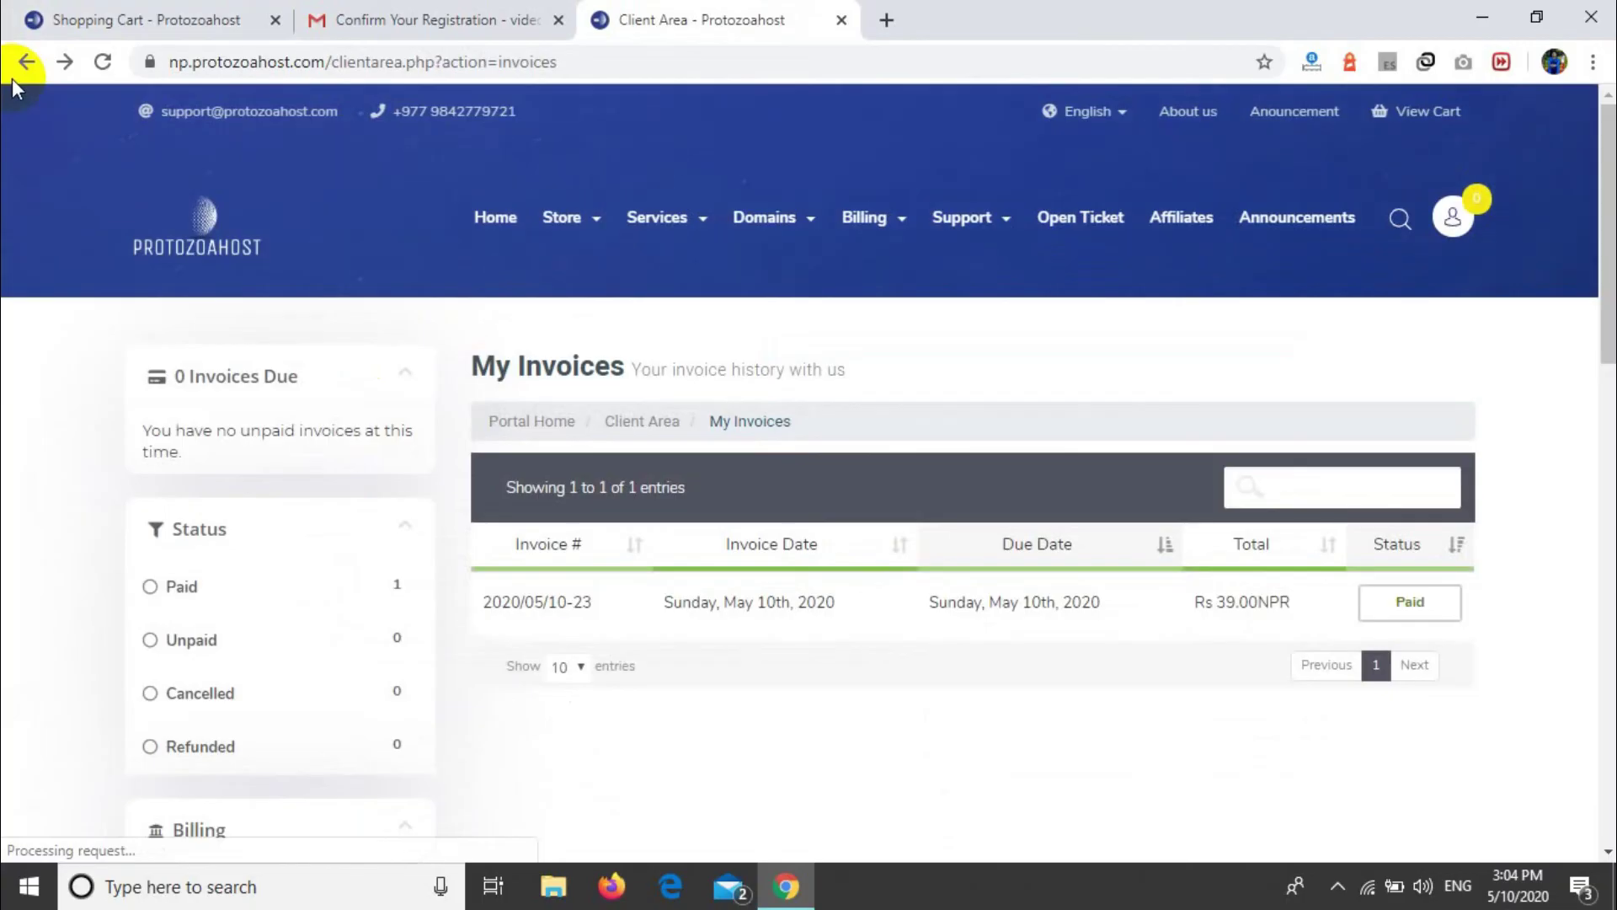
click(23, 73)
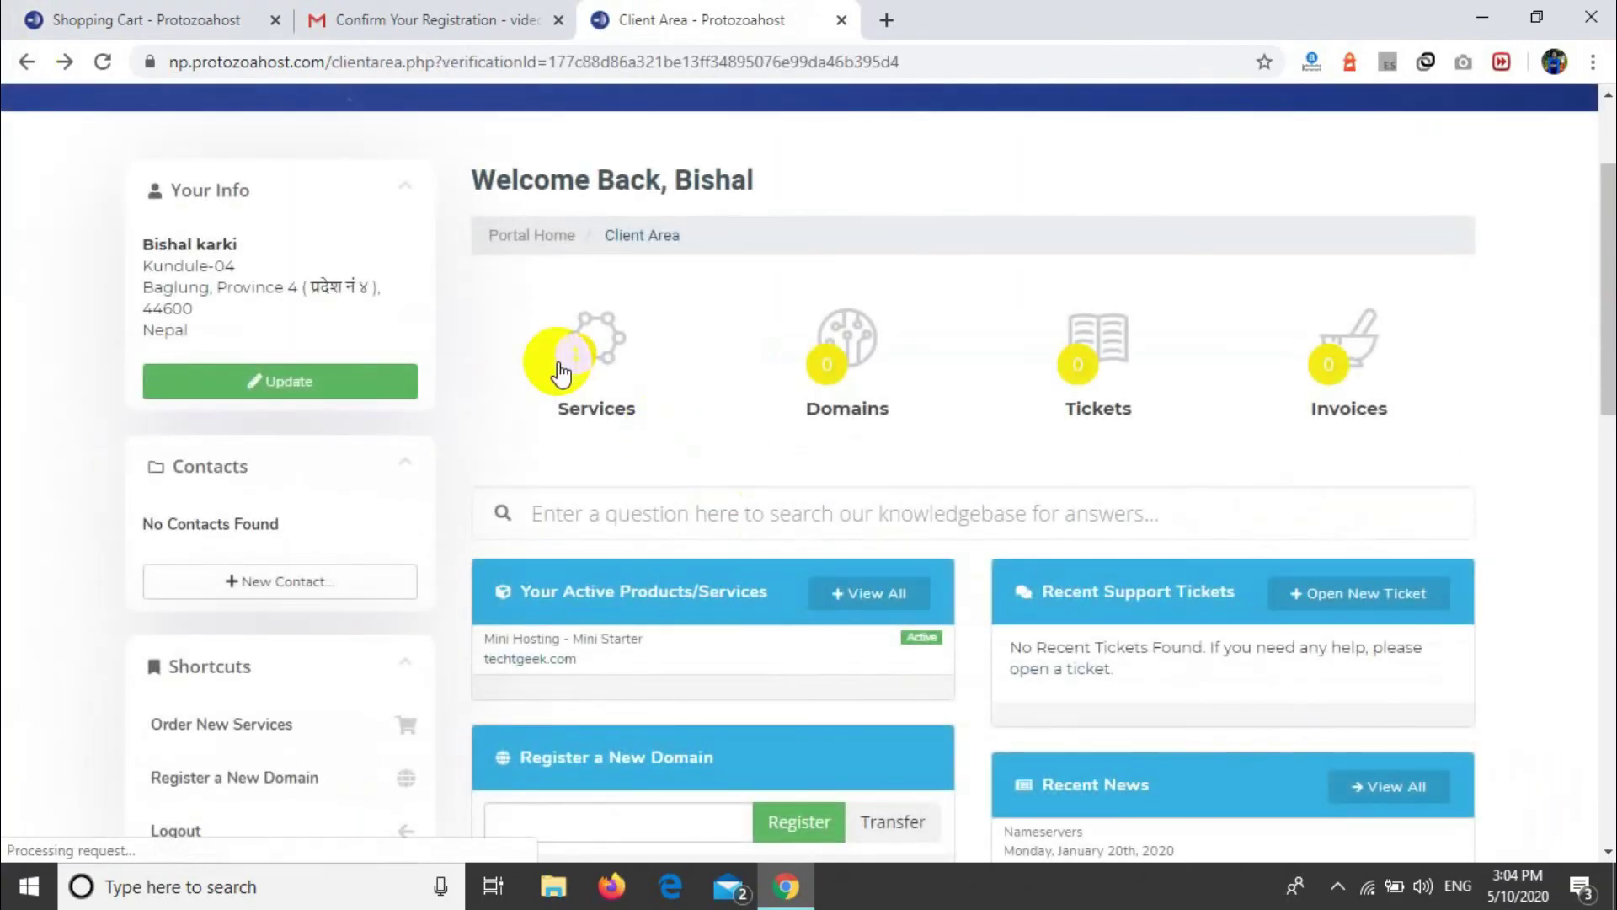
click(560, 370)
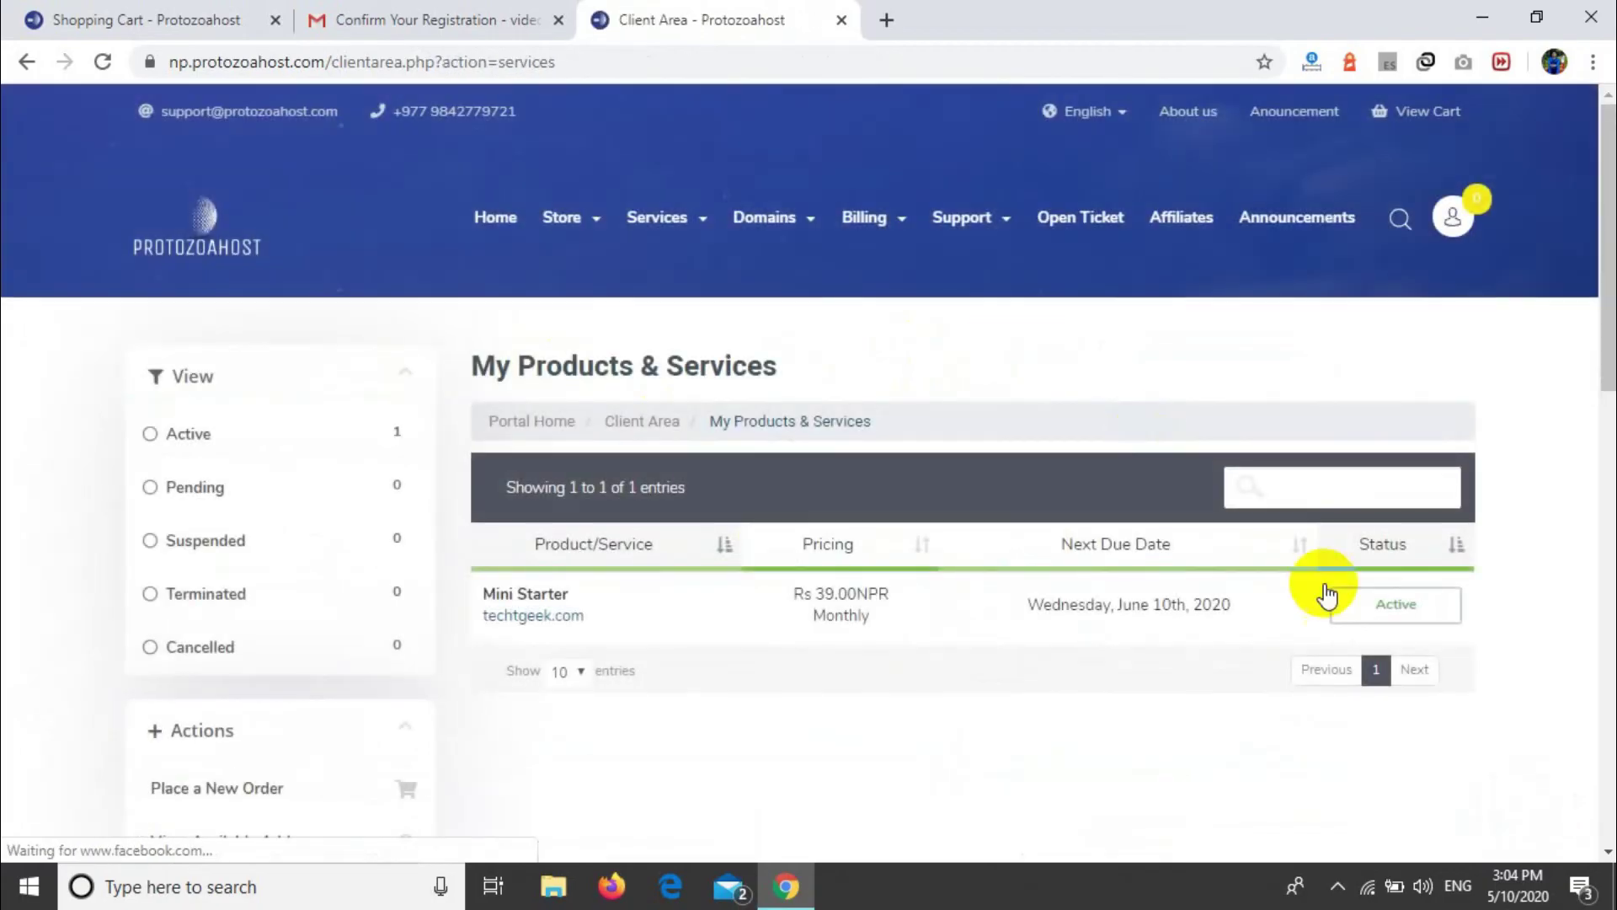
Step: Review Techtgeek.com's Mini Starter details and ns1/ns2.protozoahost.com nameservers, then return to Gmail
click(1396, 621)
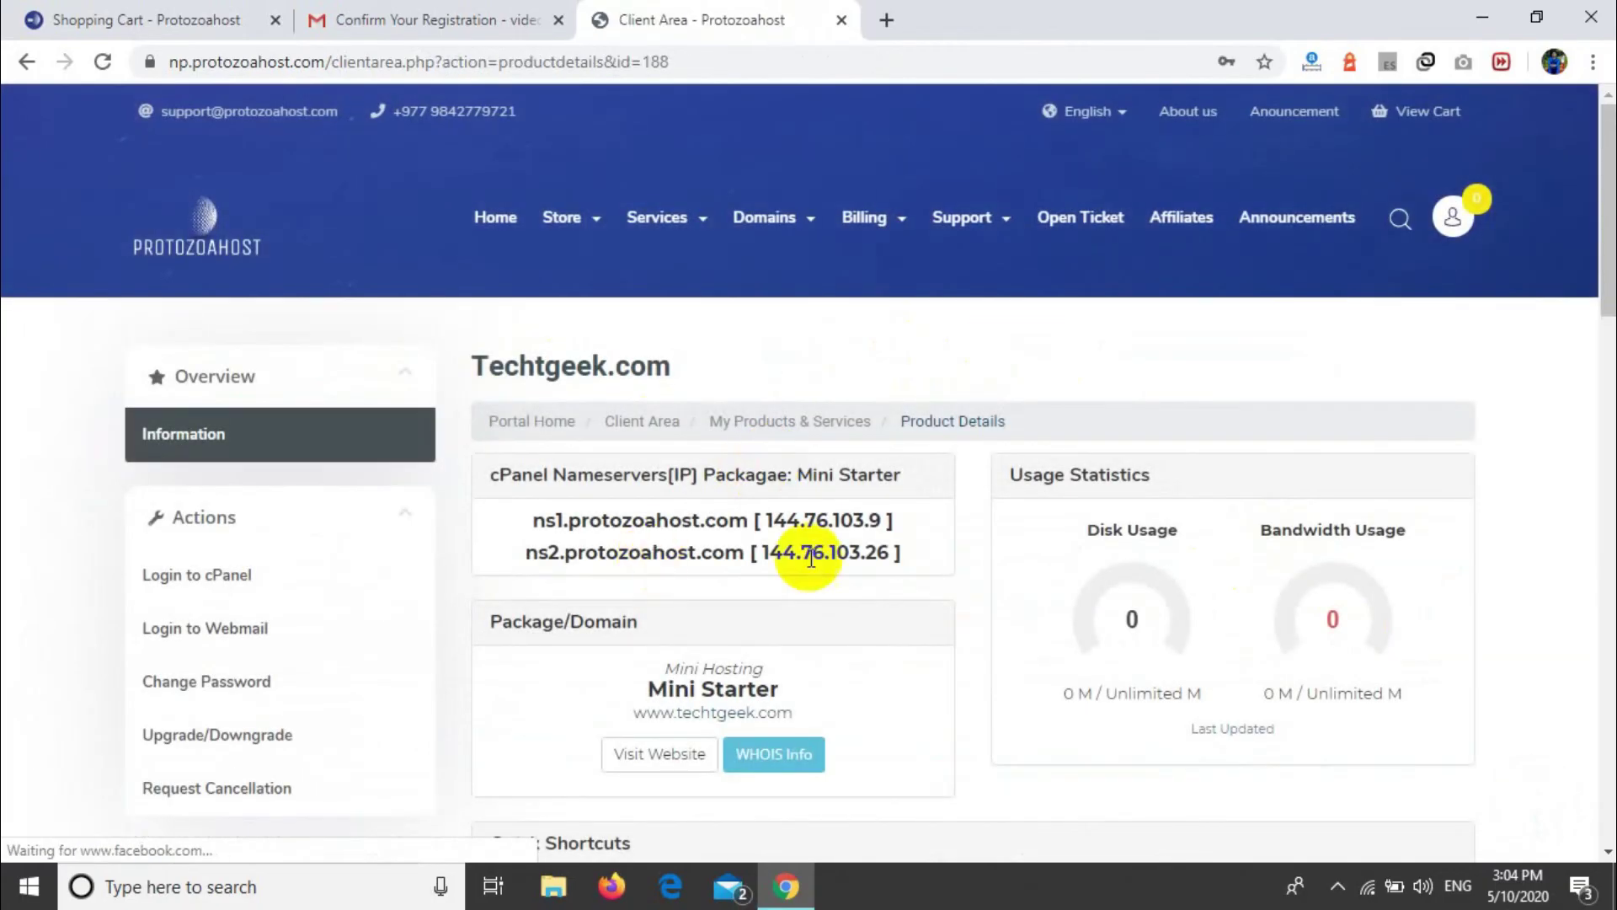
drag(917, 560, 422, 542)
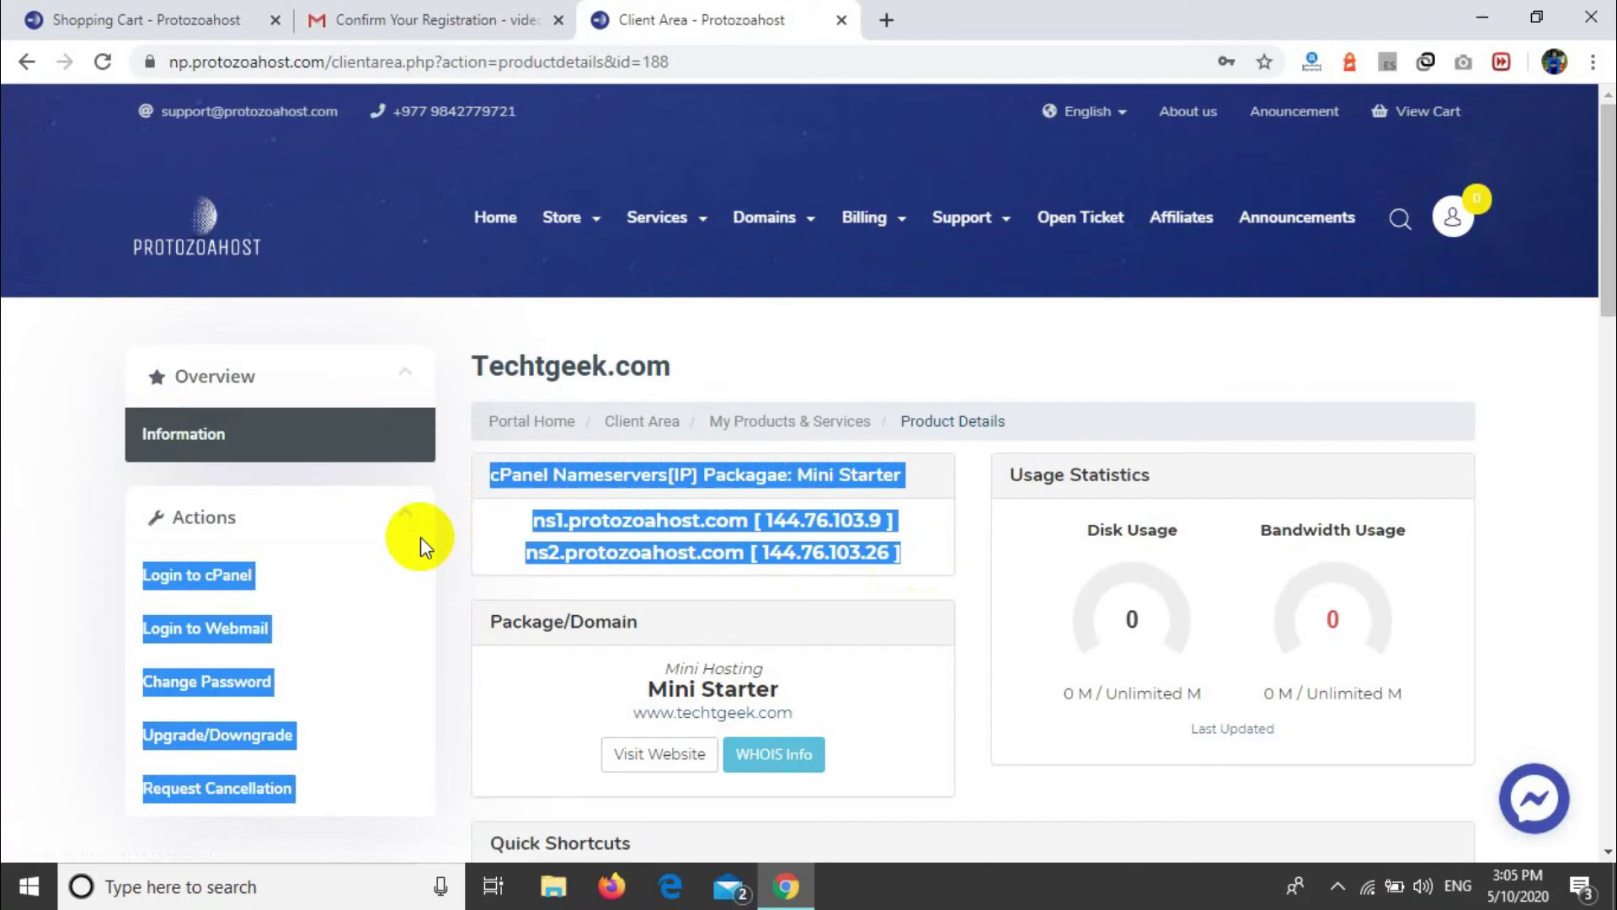
click(520, 510)
scroll(519, 510, down, 5)
scroll(520, 510, up, 2)
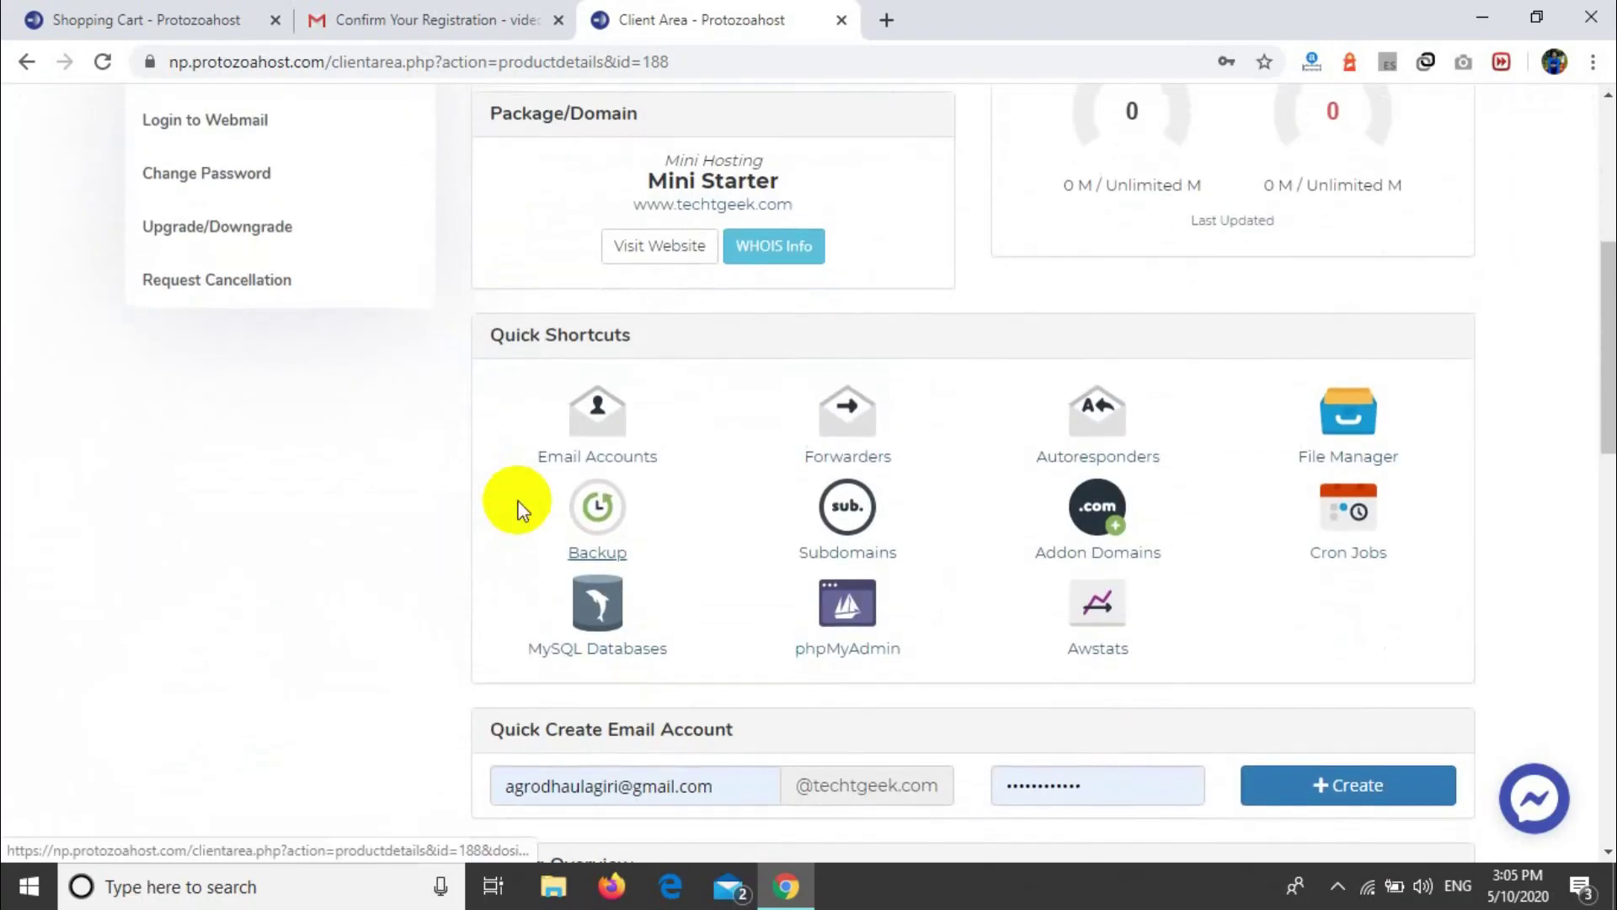
scroll(519, 510, up, 1)
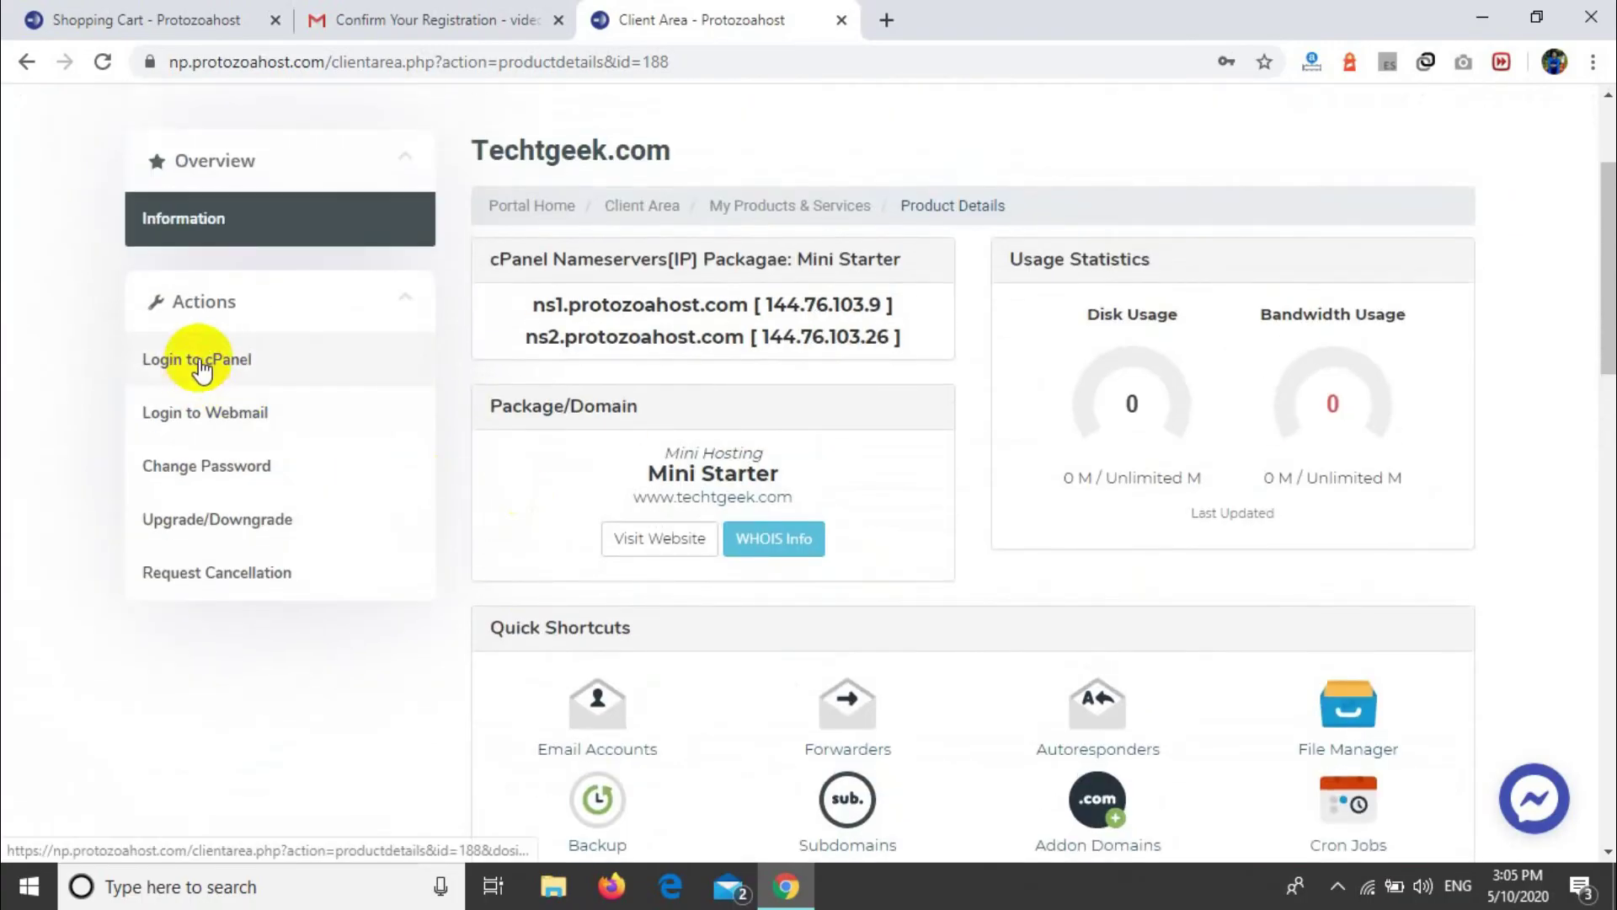
click(362, 19)
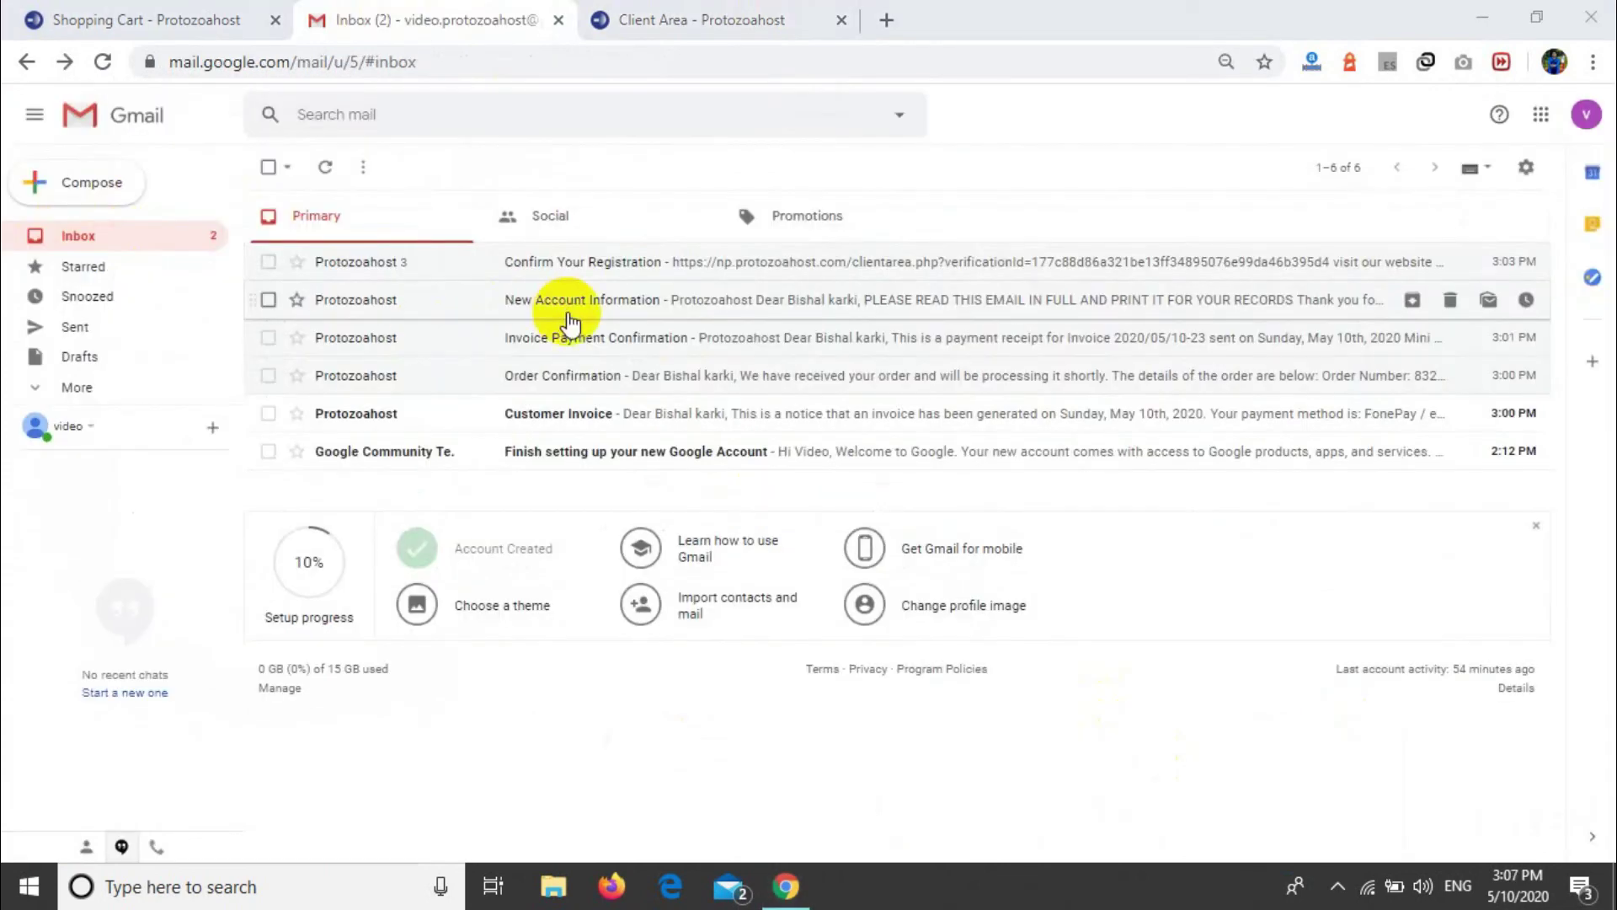
Step: Open the New Account Information email and highlight its username and password login details
click(568, 301)
scroll(822, 522, down, 3)
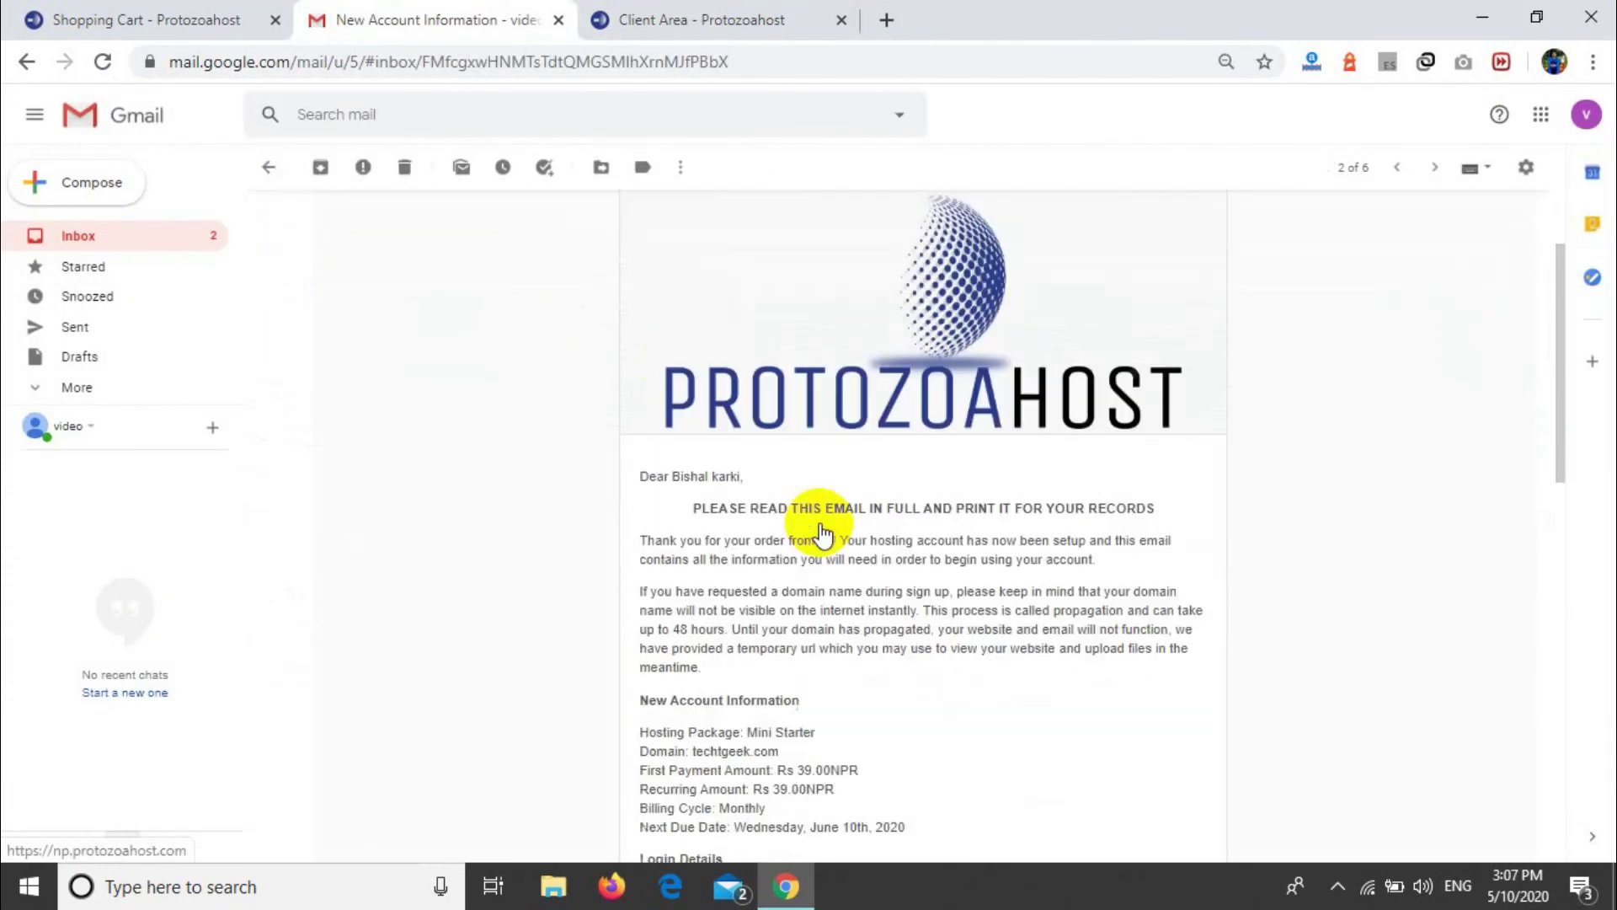
scroll(821, 524, down, 1)
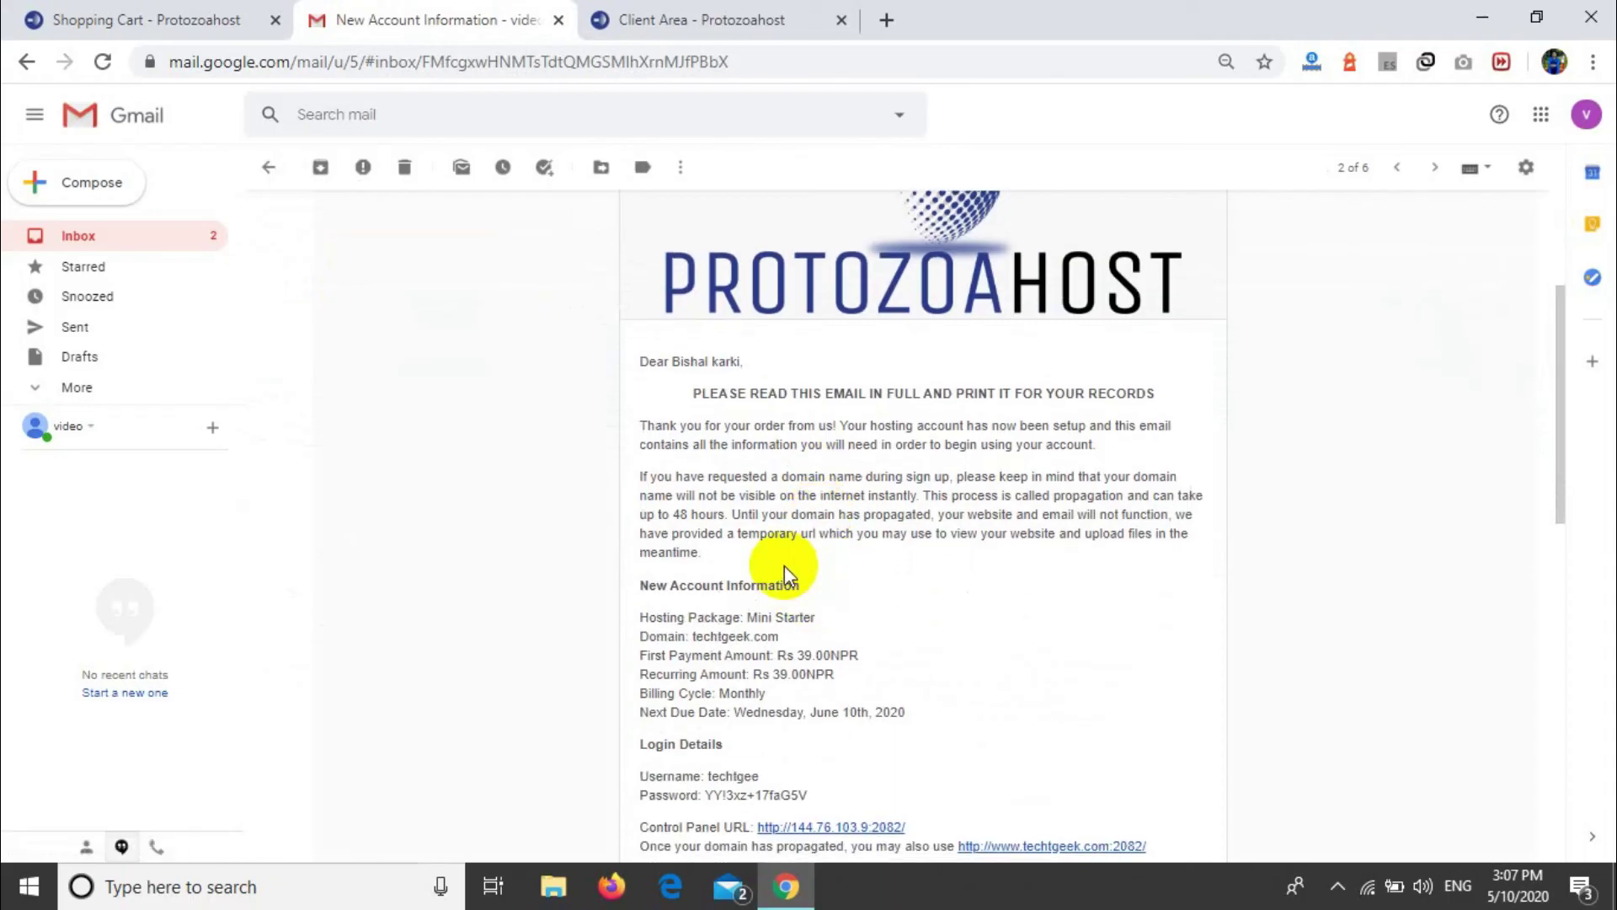
triple_click(813, 582)
click(876, 642)
scroll(876, 642, down, 2)
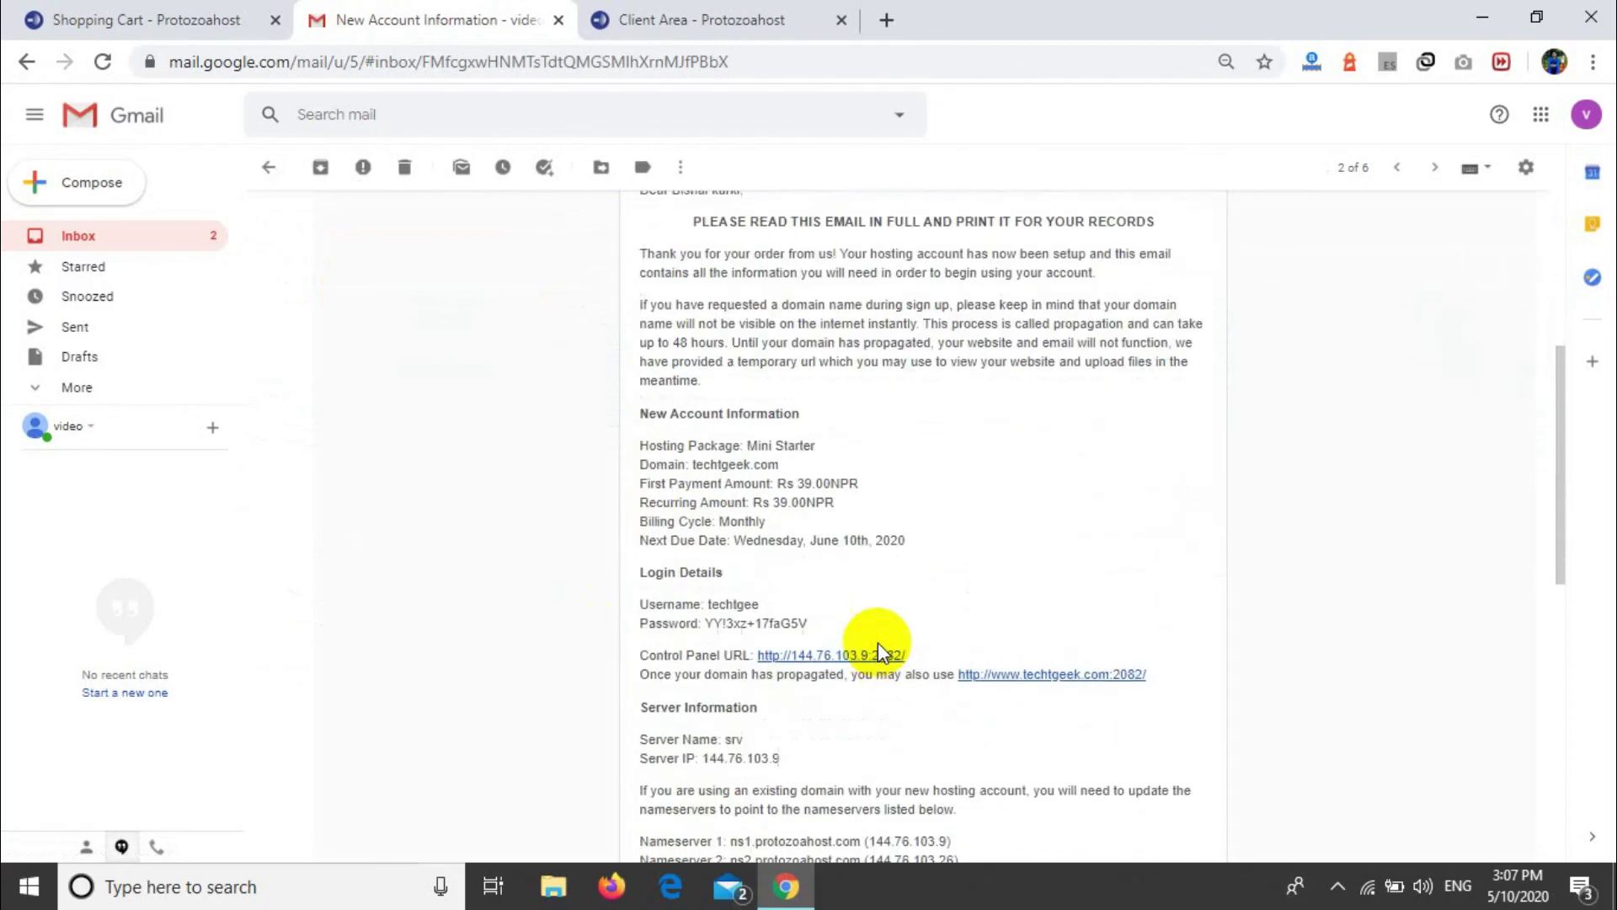
drag(639, 589, 834, 624)
Step: Open the email's Control Panel URL to view the cPanel login page
click(843, 646)
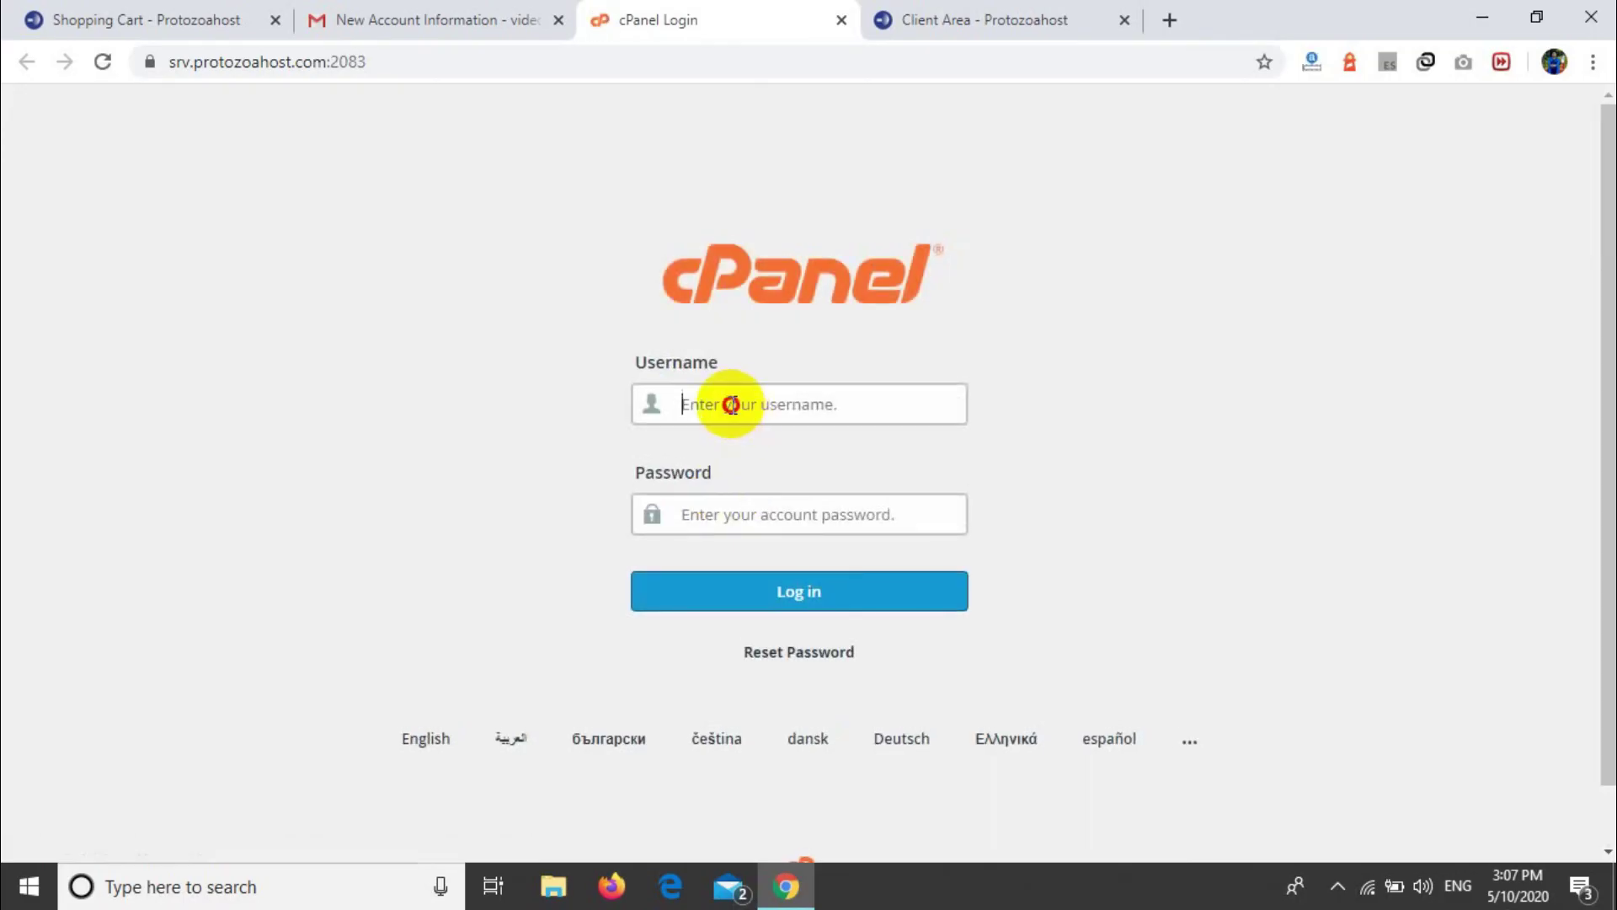
click(733, 406)
click(543, 363)
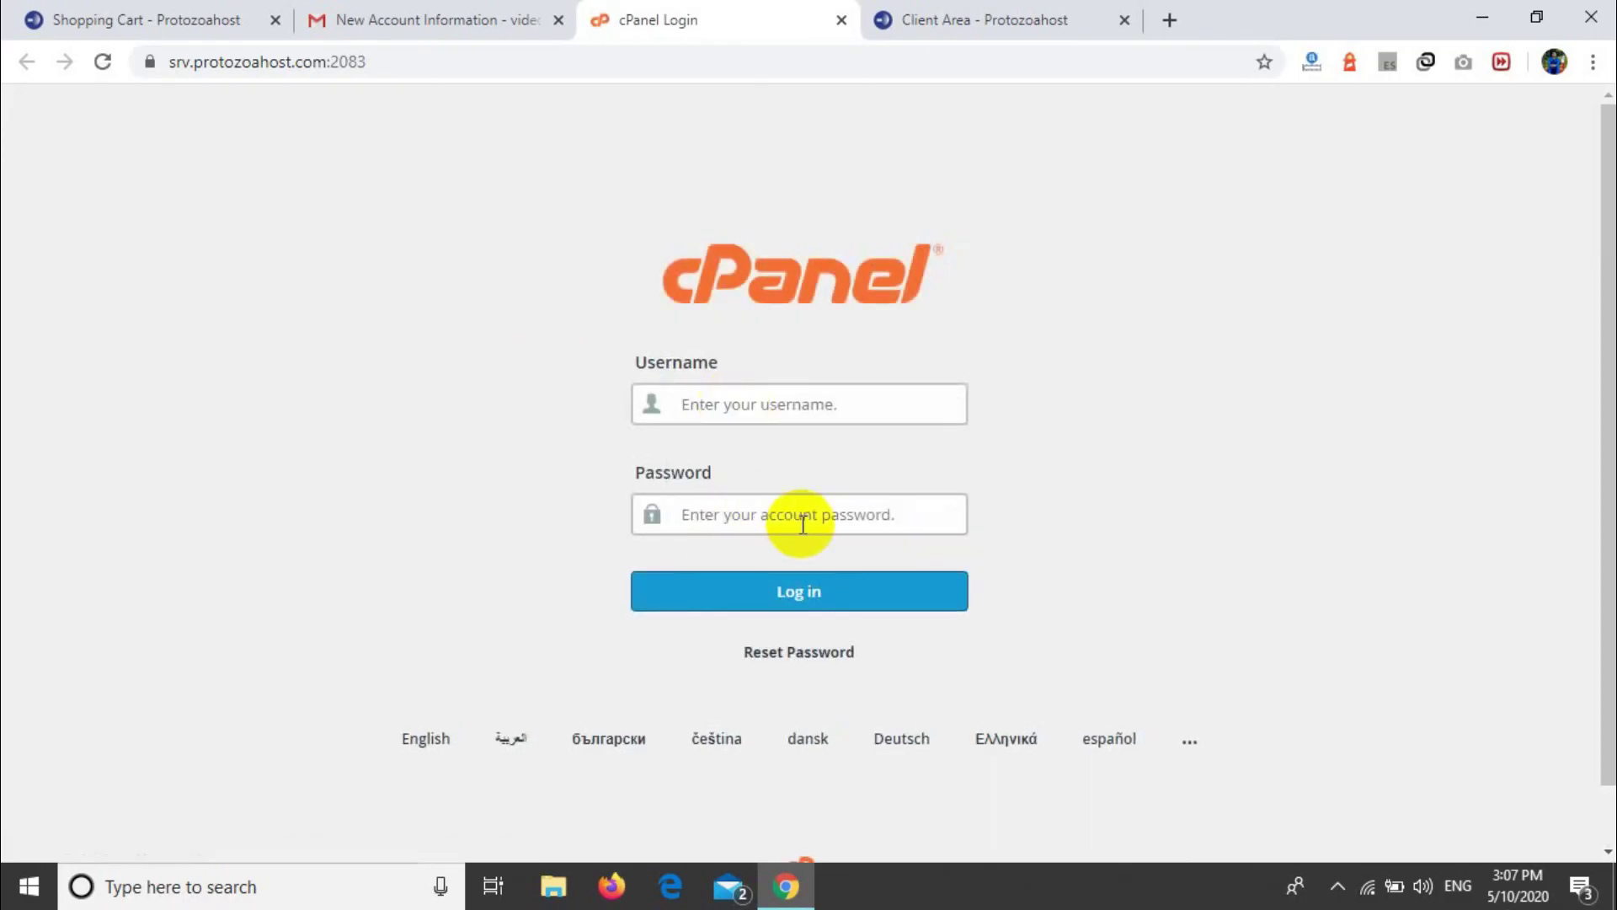
Step: Back in the email, review the four protozoahost.com nameserver lines
click(412, 17)
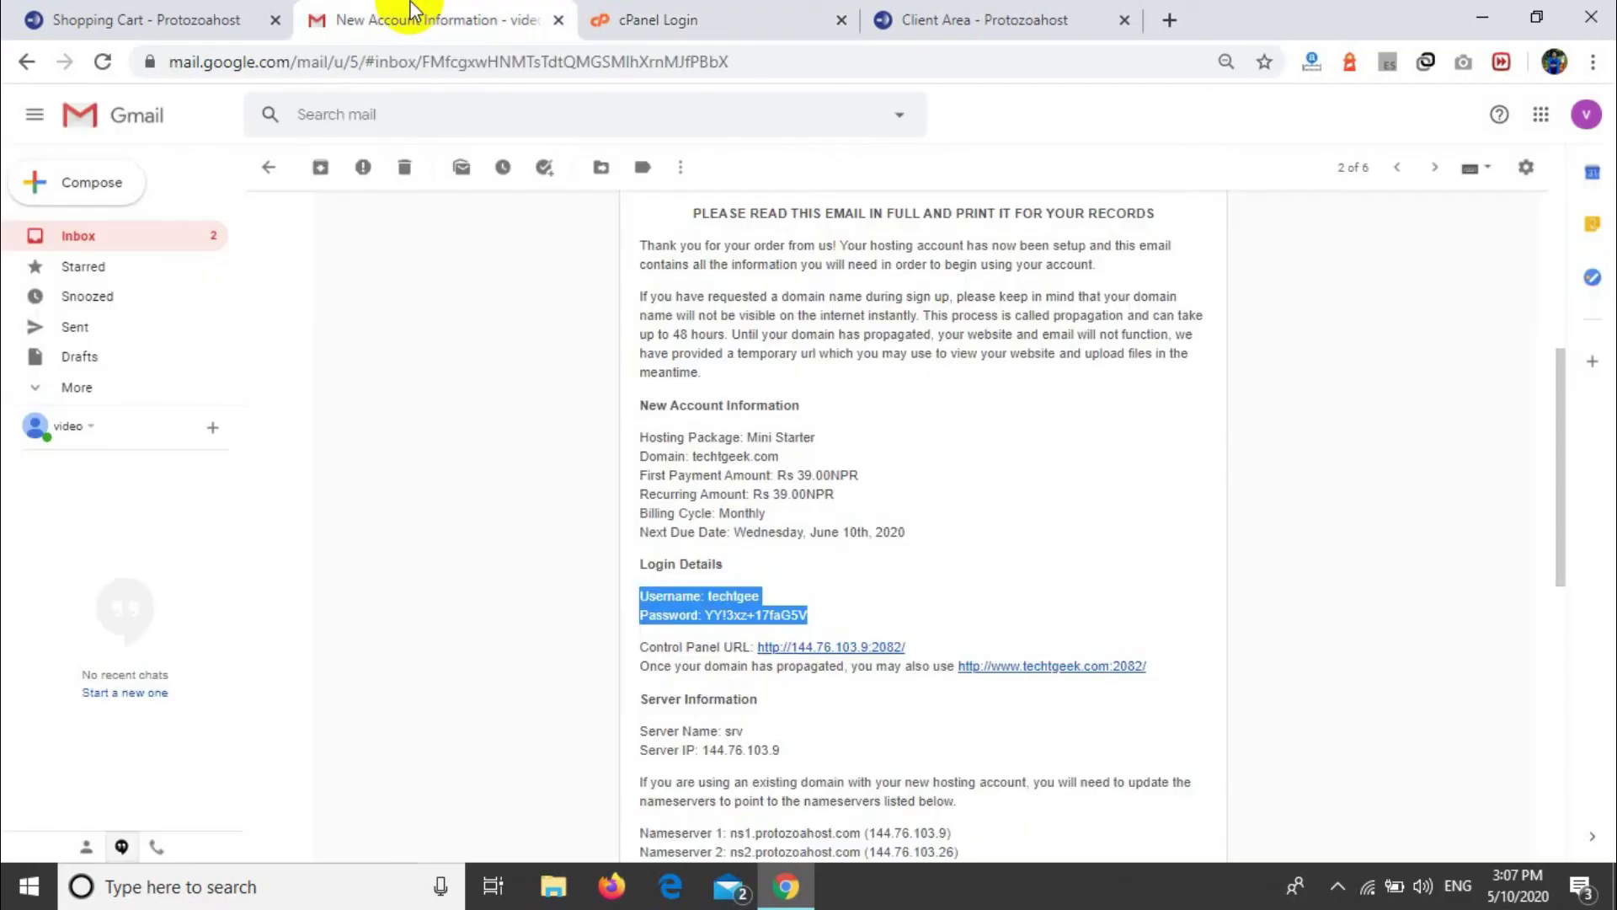
scroll(768, 506, down, 6)
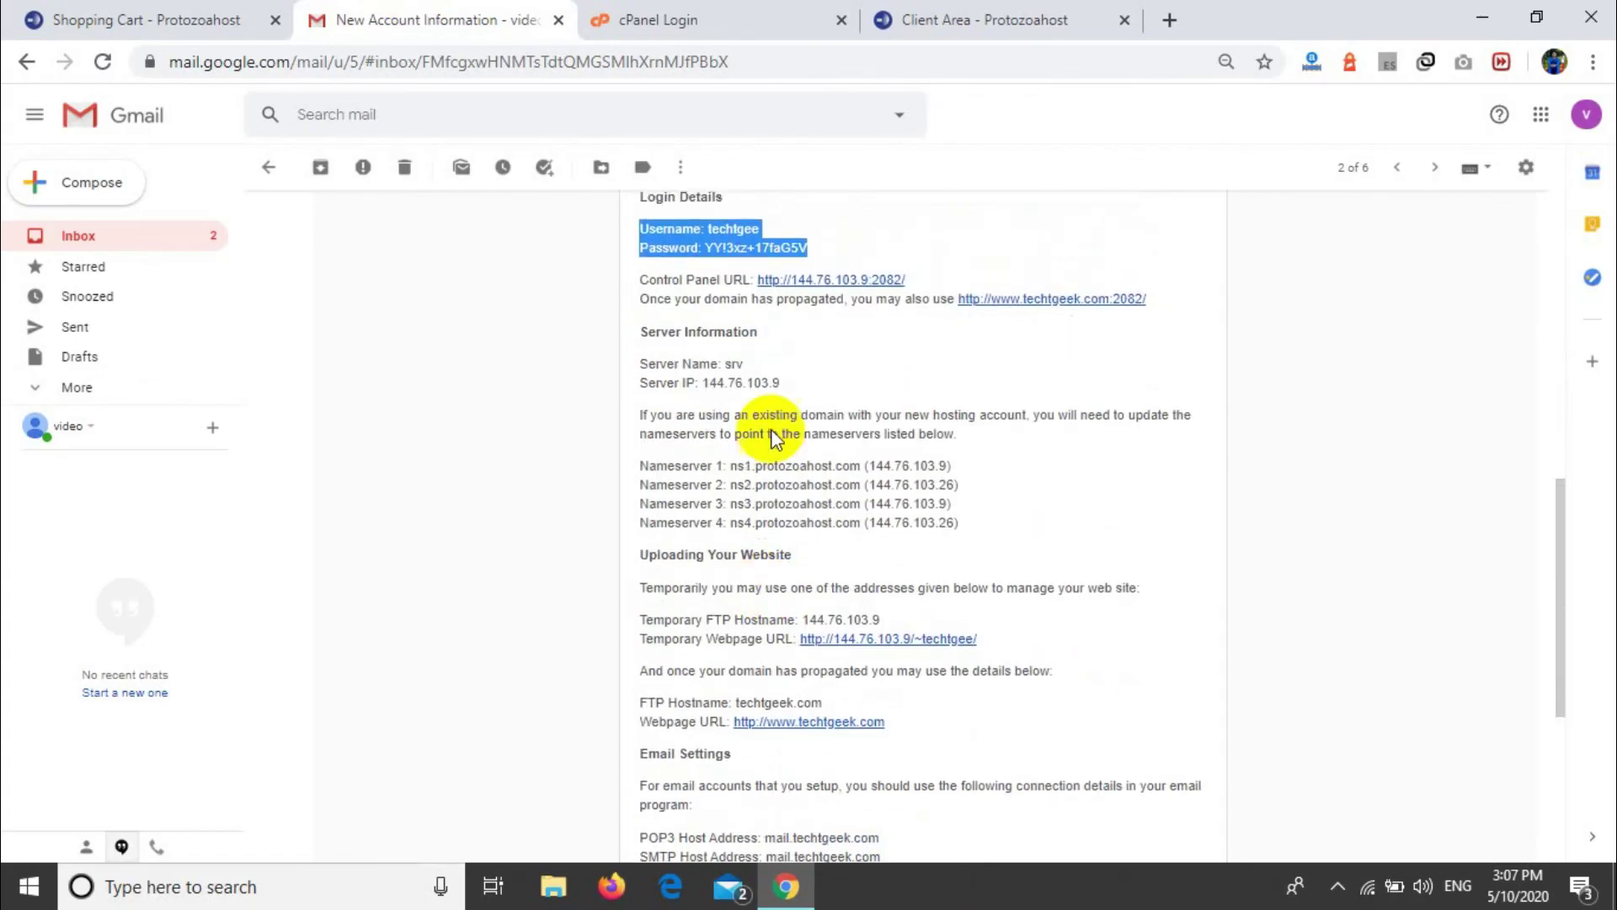
scroll(716, 295, up, 1)
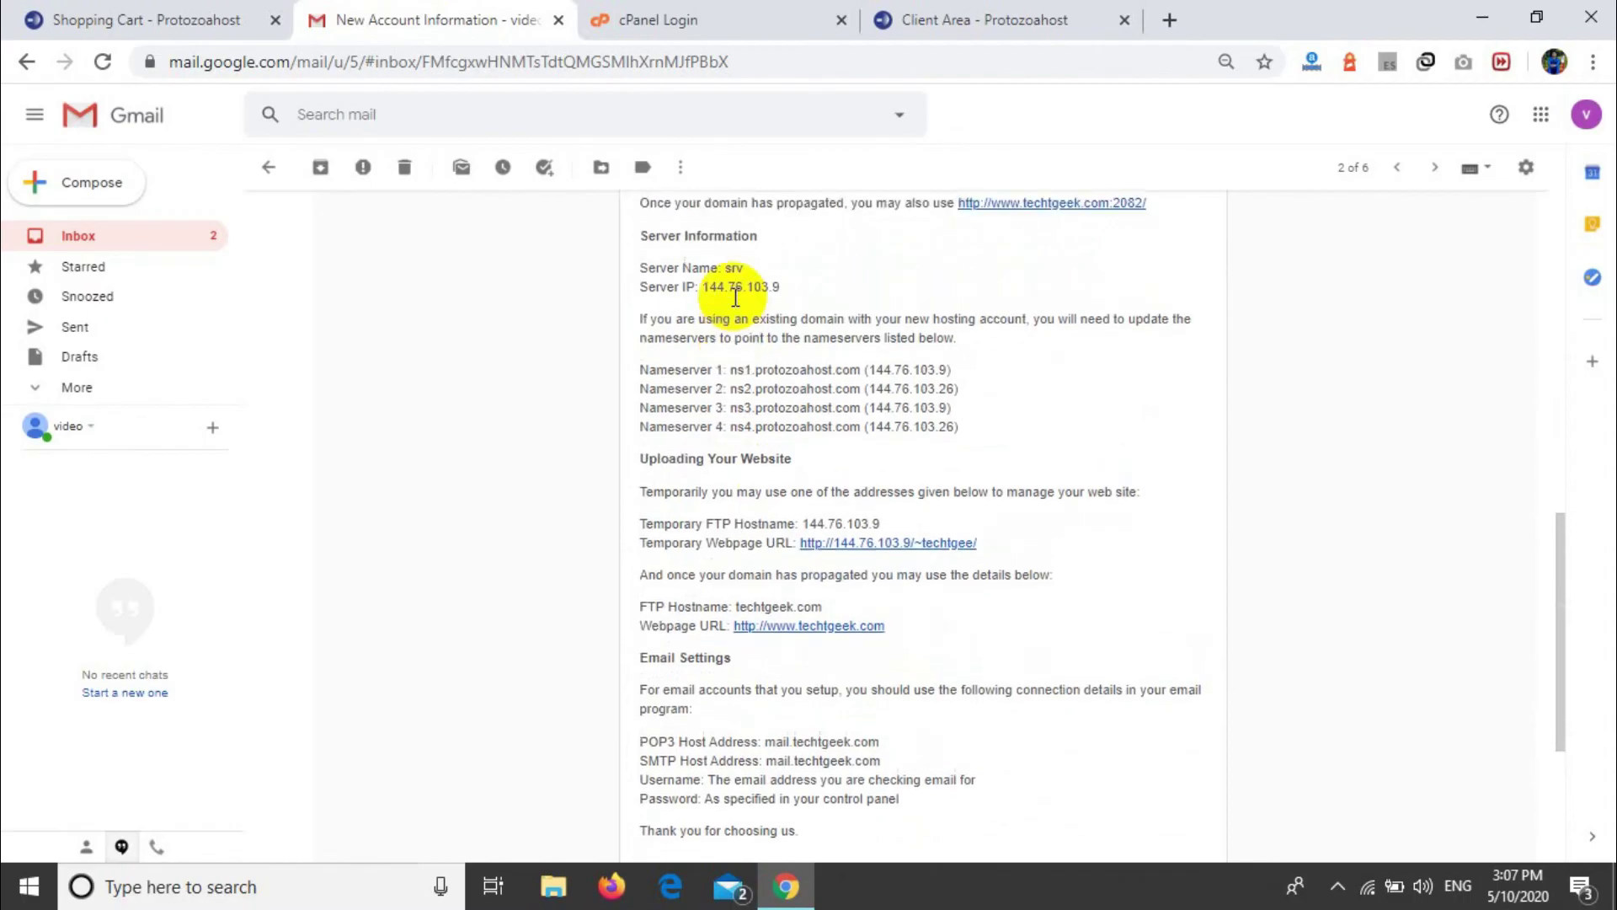
drag(639, 369, 973, 433)
click(972, 434)
scroll(975, 438, up, 1)
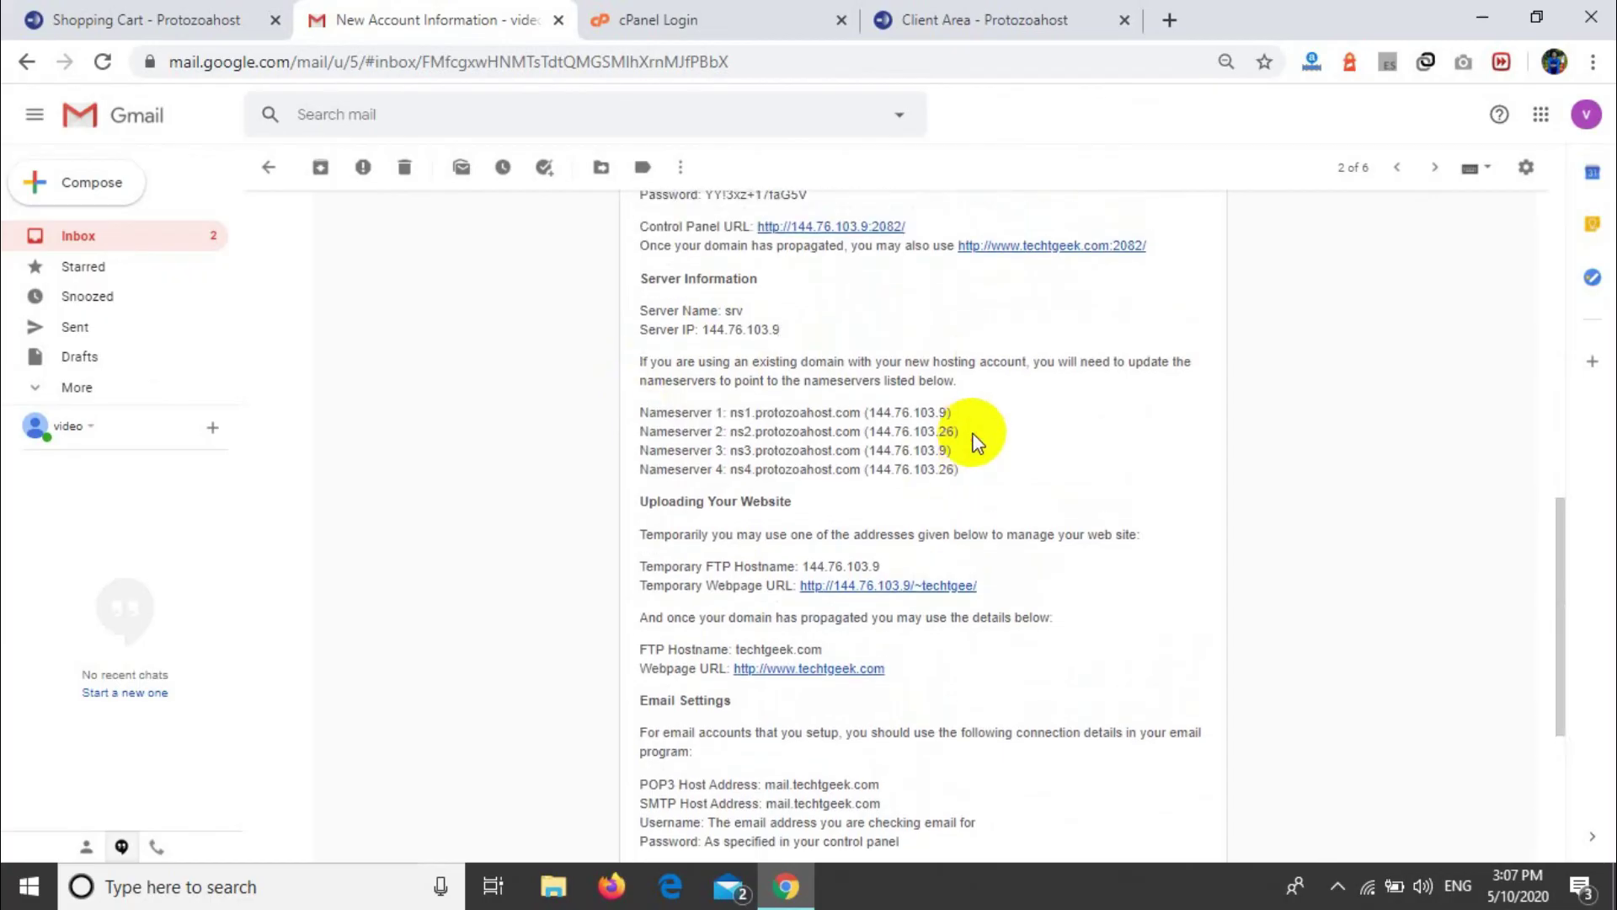
drag(966, 438, 630, 381)
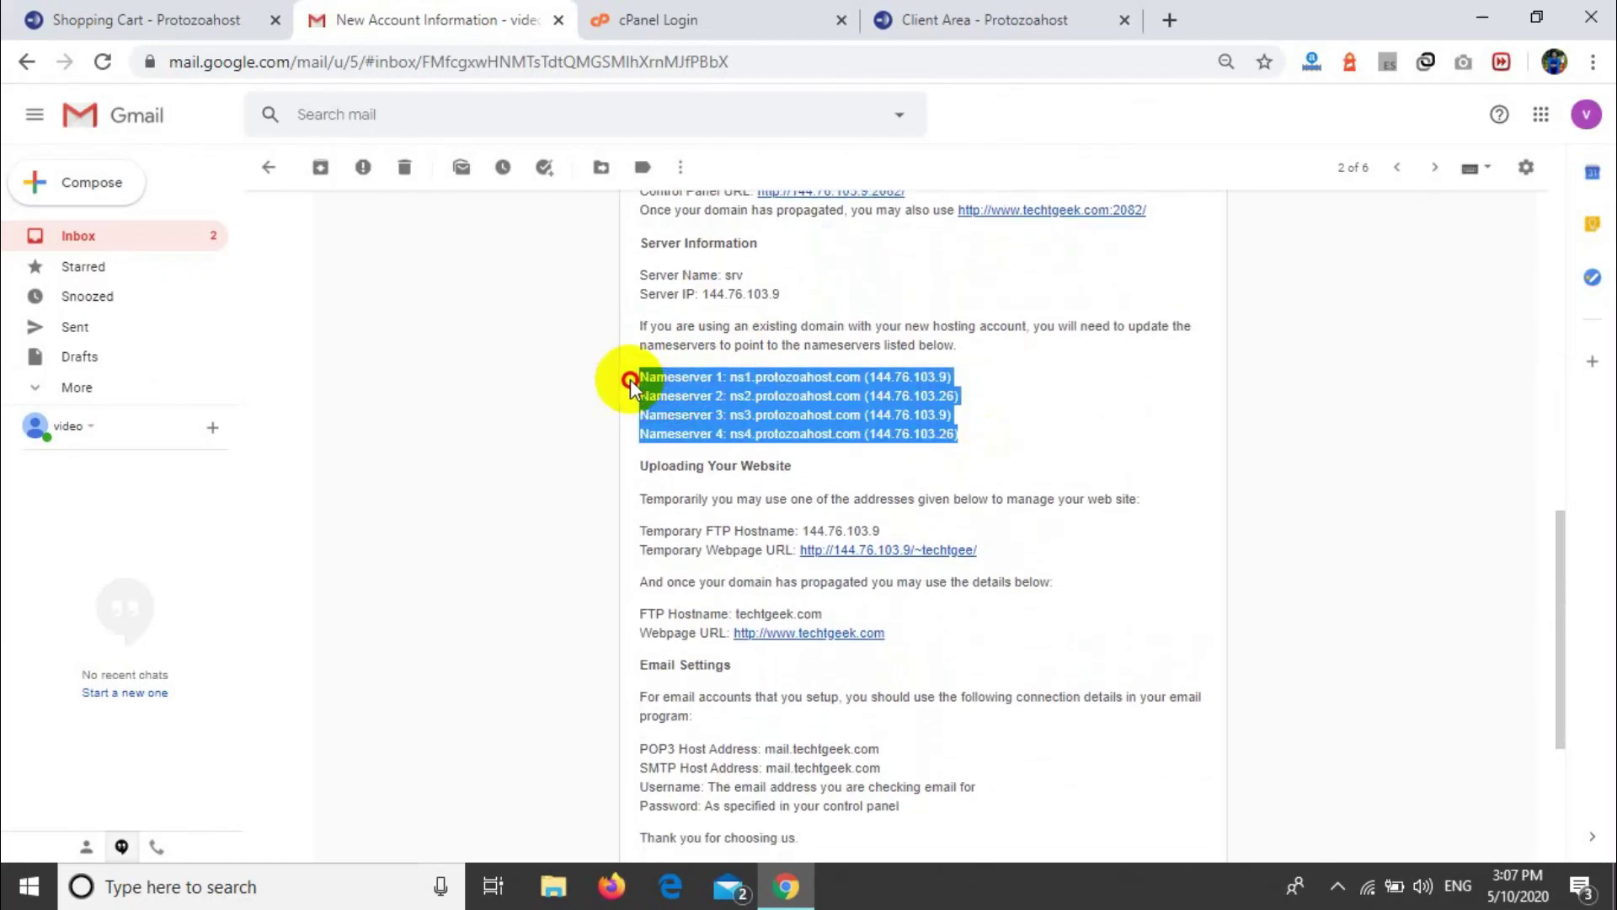
click(925, 261)
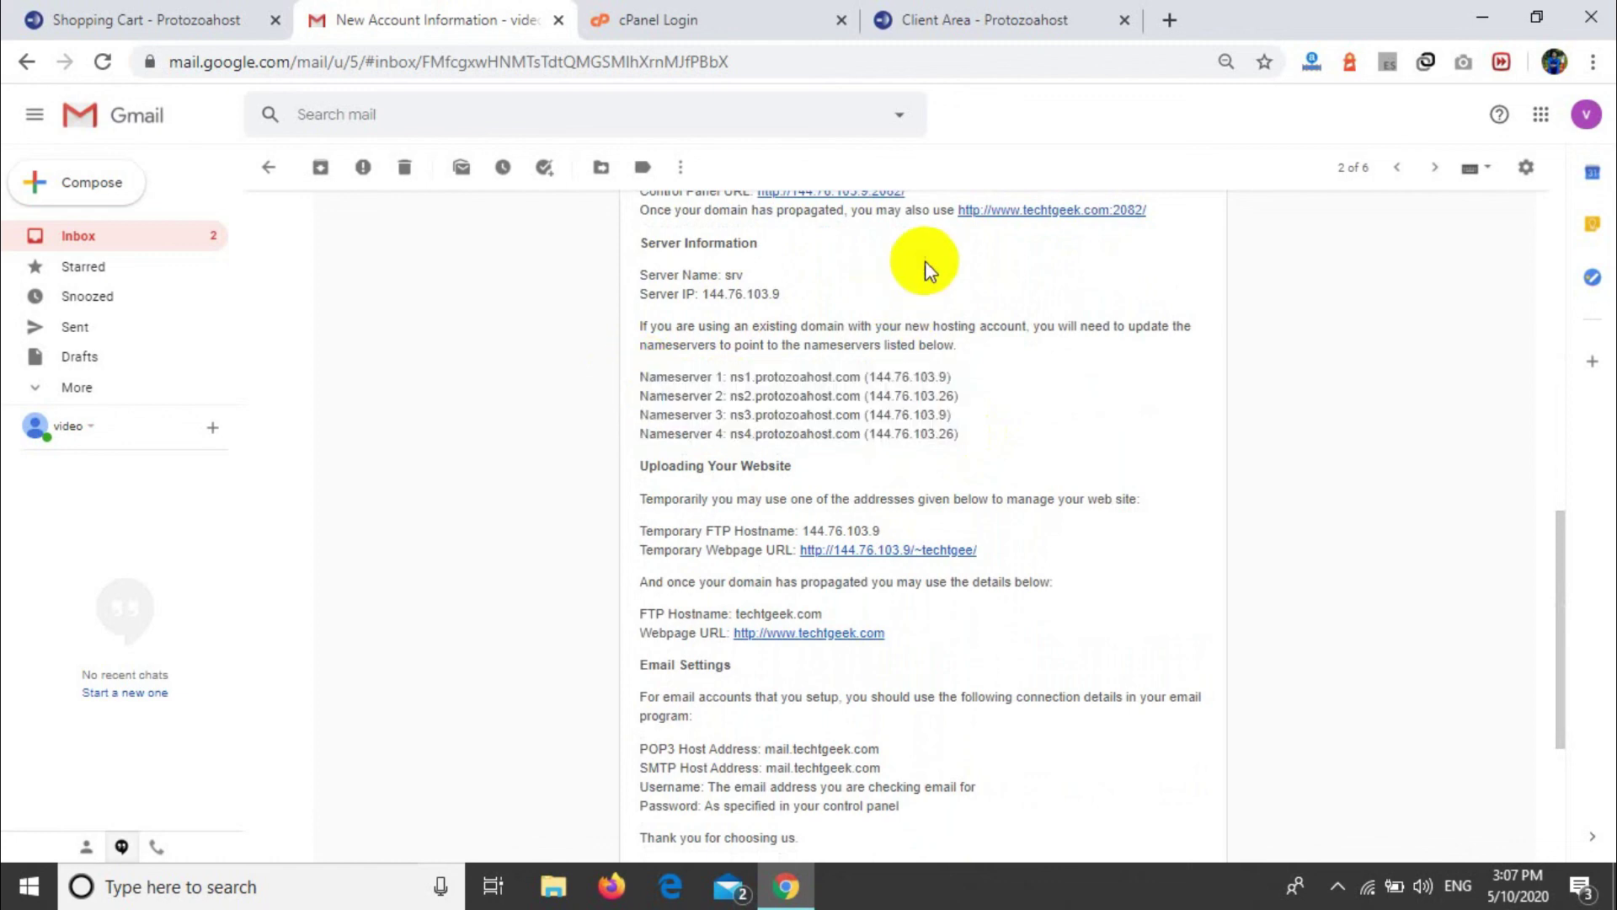
scroll(991, 548, down, 3)
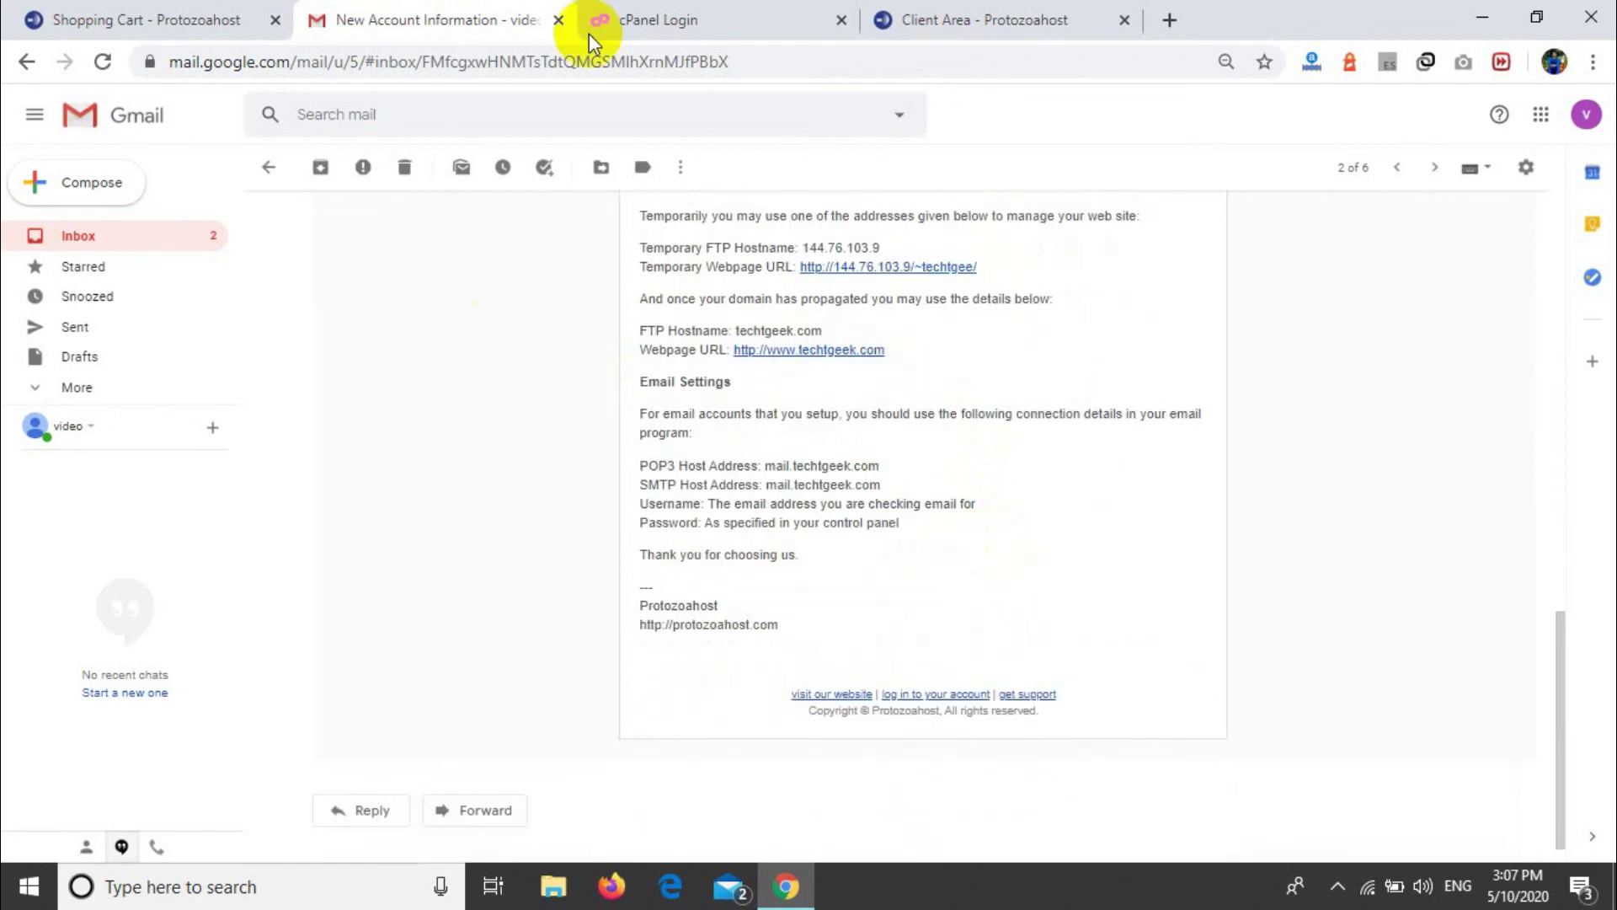
Step: Close the cPanel login tab and return to the Protozoahost product details
click(594, 36)
click(839, 18)
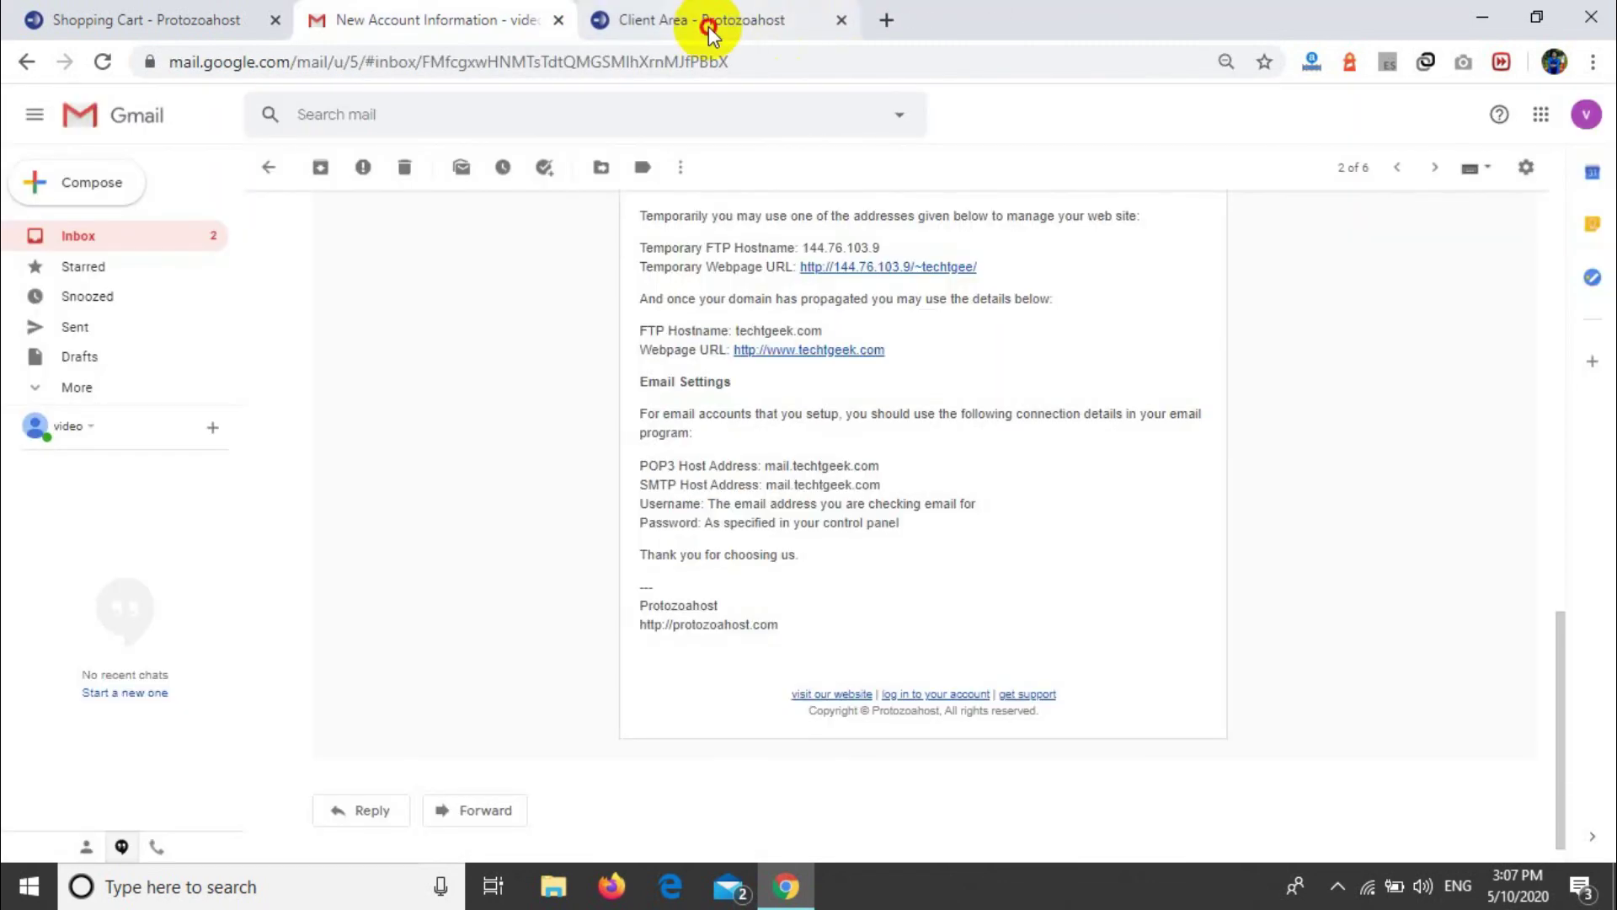
click(710, 25)
scroll(811, 441, up, 1)
scroll(811, 441, down, 3)
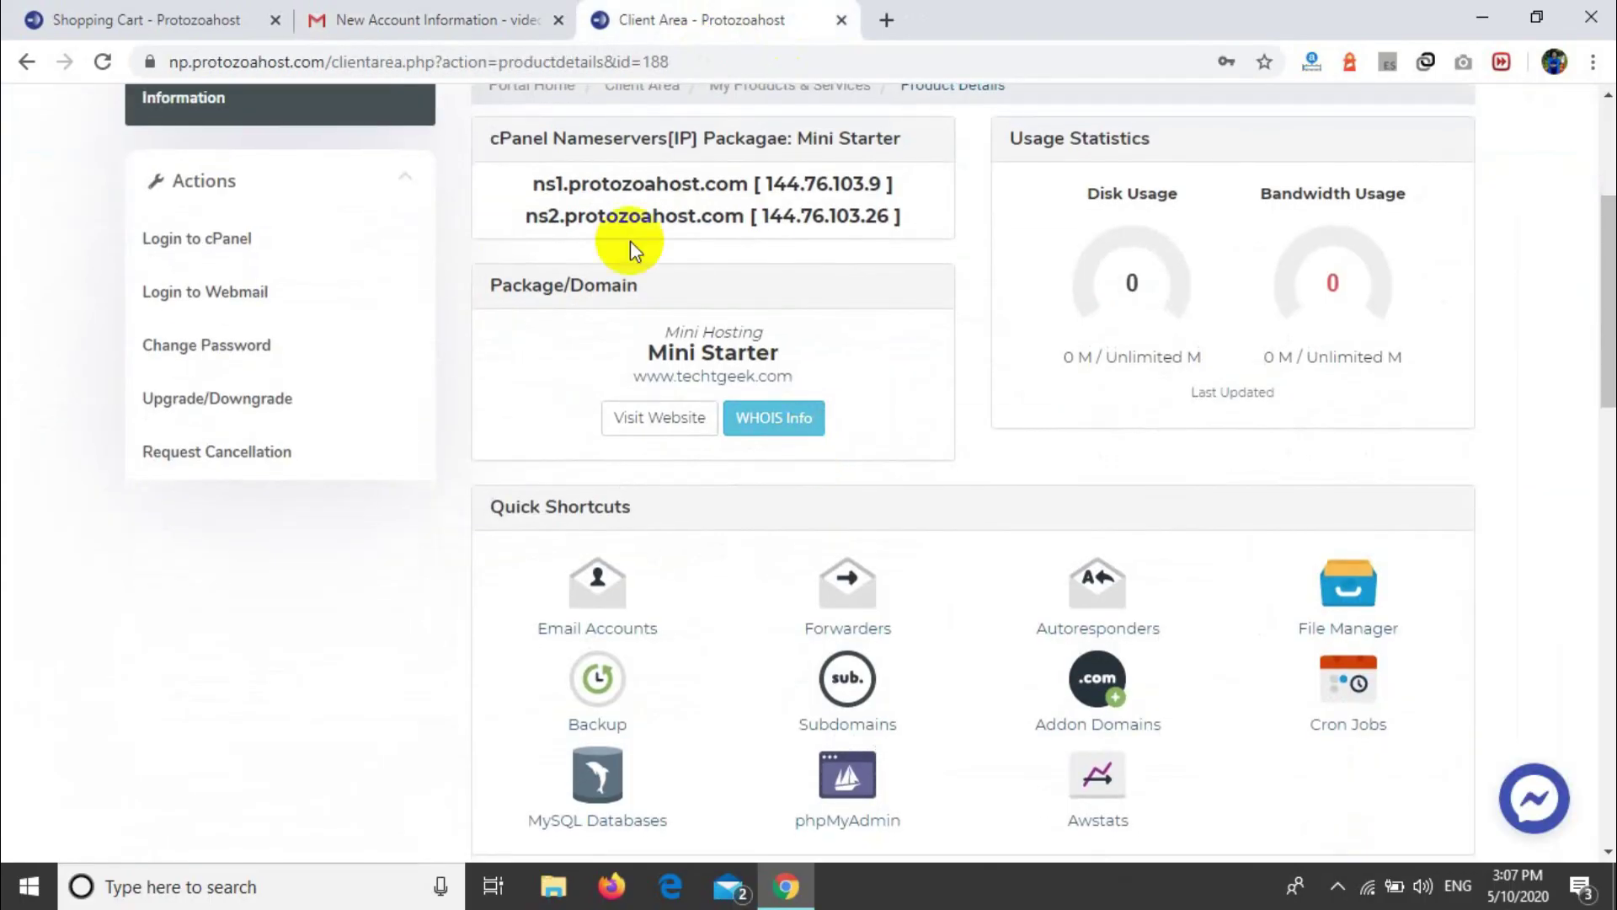